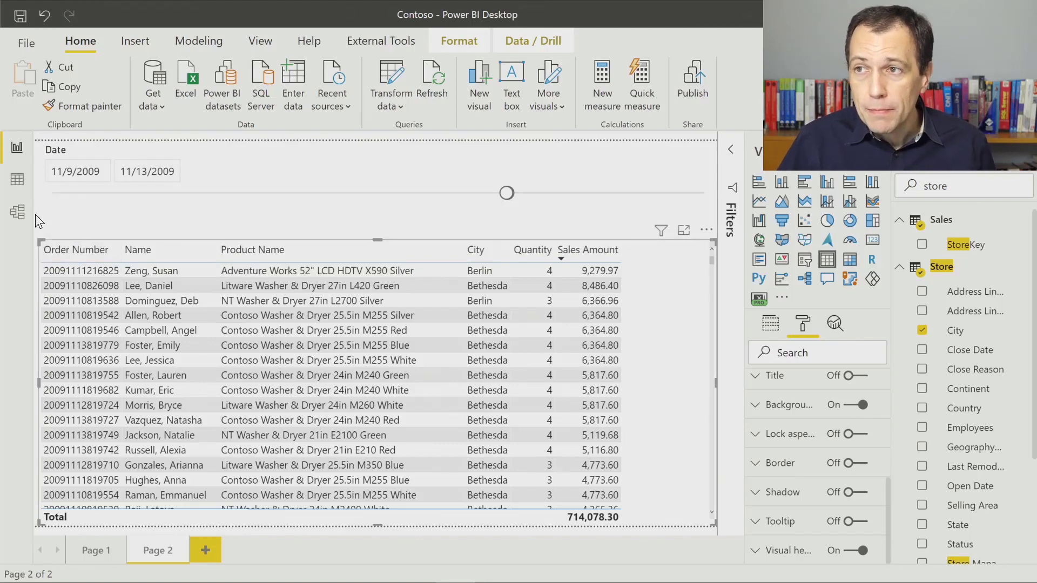
- Upgrade the model diagram to the new model view, examine the relationships around the Sales table, and return to the report
{"action": "left_click", "coordinate": [17, 211]}
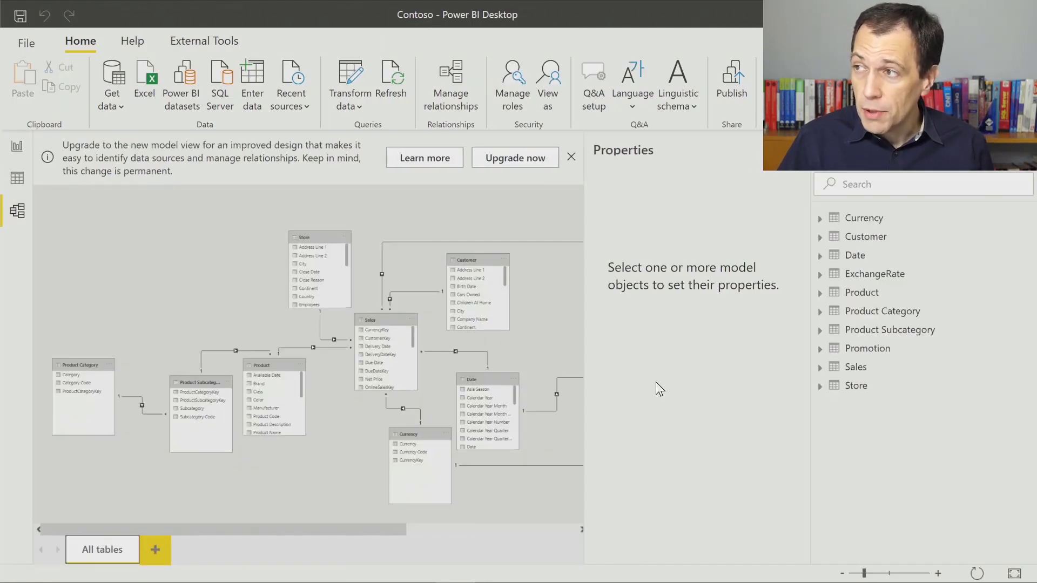
{"action": "left_click", "coordinate": [494, 161]}
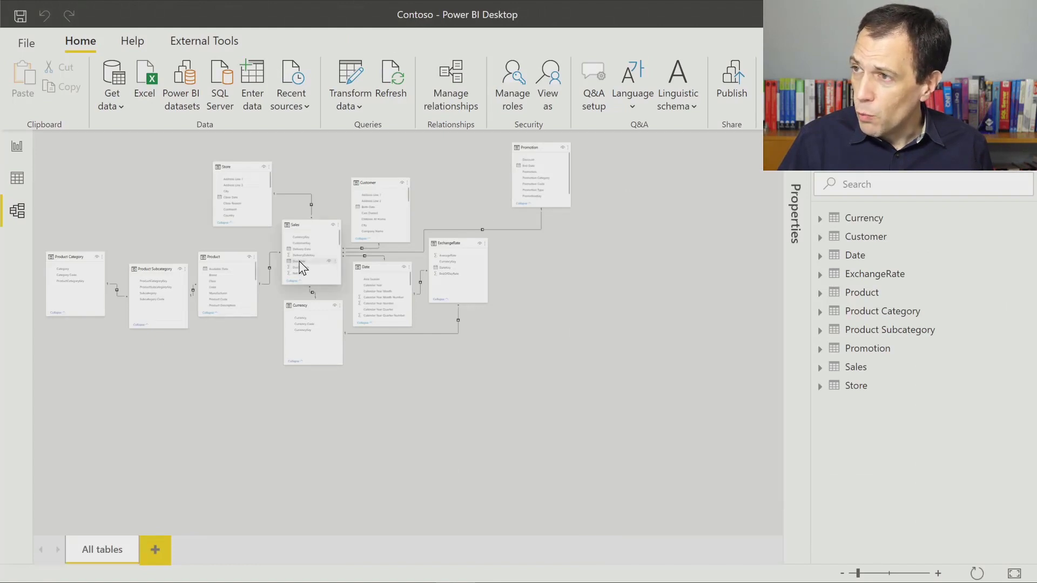
{"action": "scroll", "coordinate": [300, 266], "scroll_direction": "up", "scroll_amount": 2}
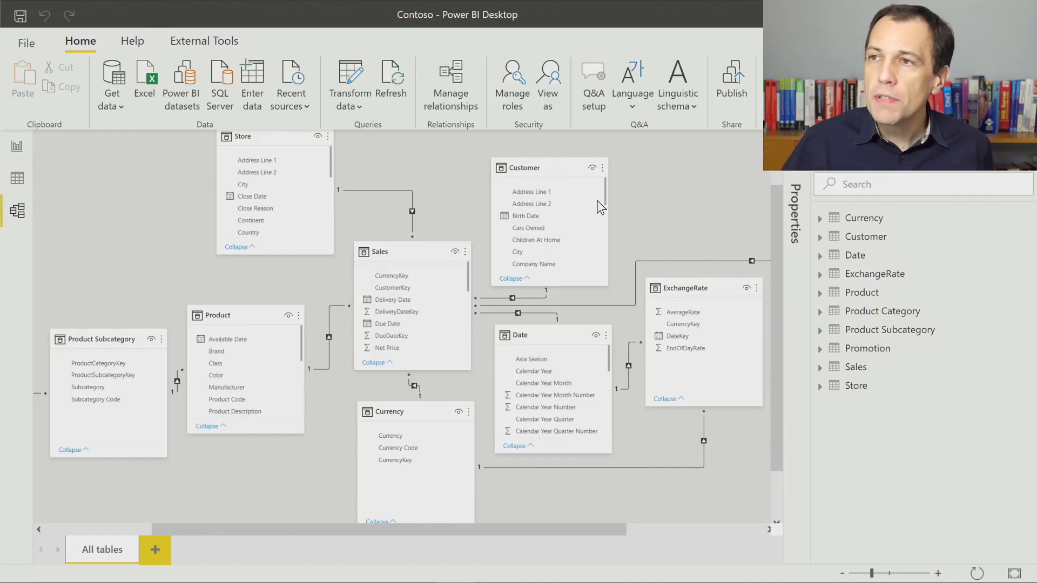
{"action": "left_click", "coordinate": [30, 151]}
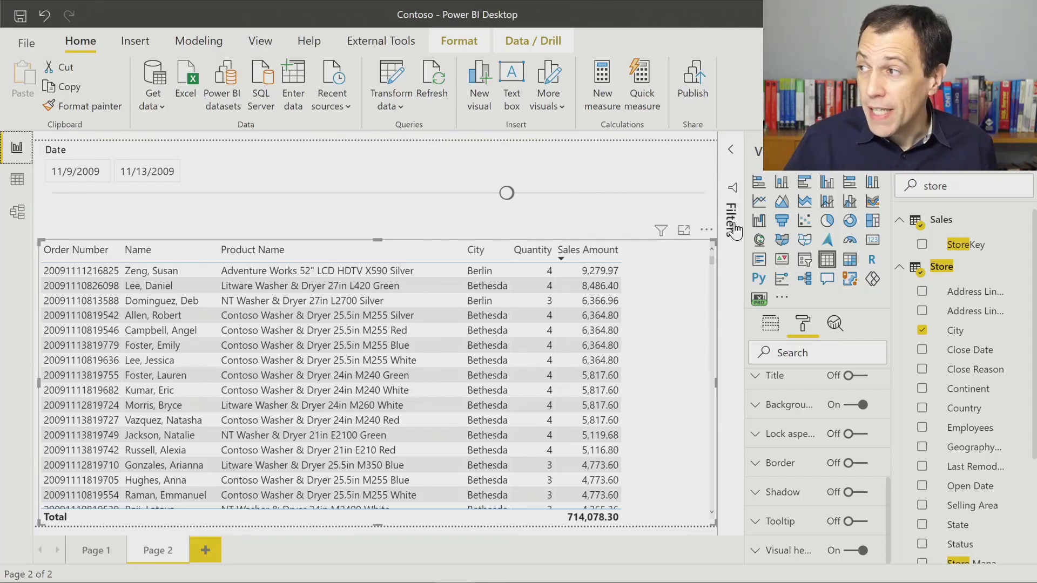
{"action": "left_click", "coordinate": [707, 230]}
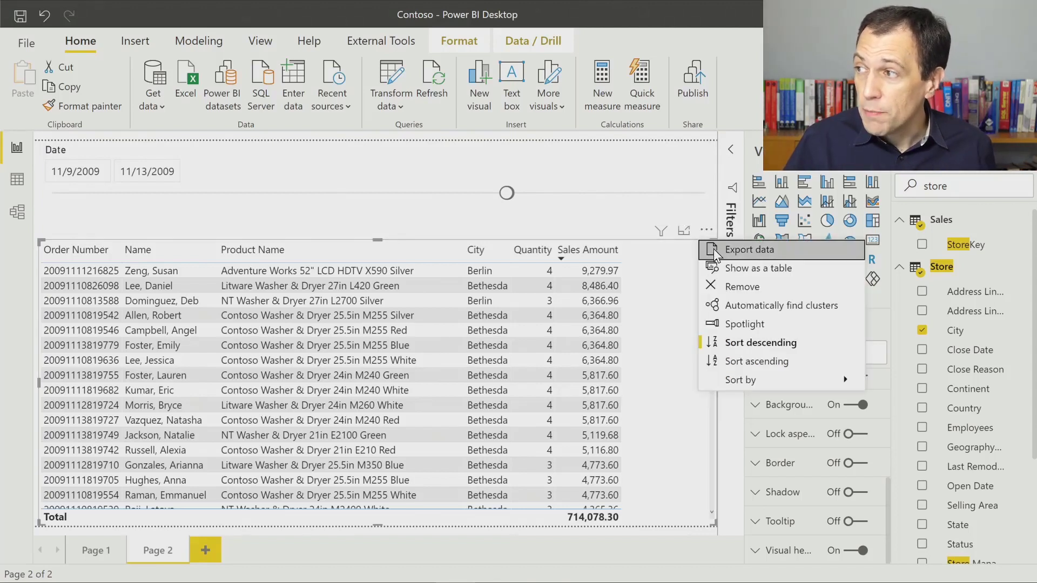
{"action": "key", "text": "Escape"}
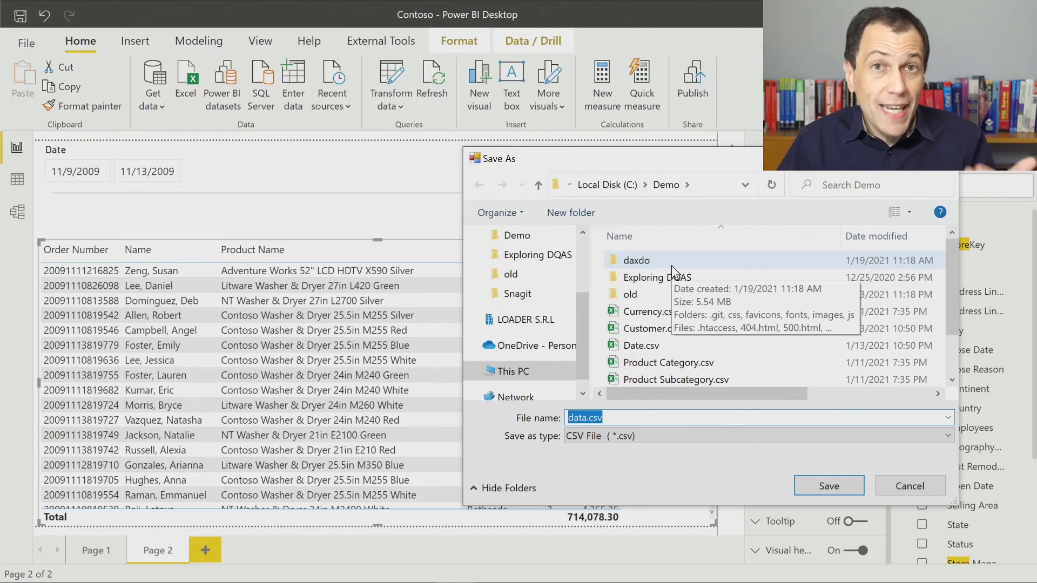
{"action": "left_click", "coordinate": [883, 489]}
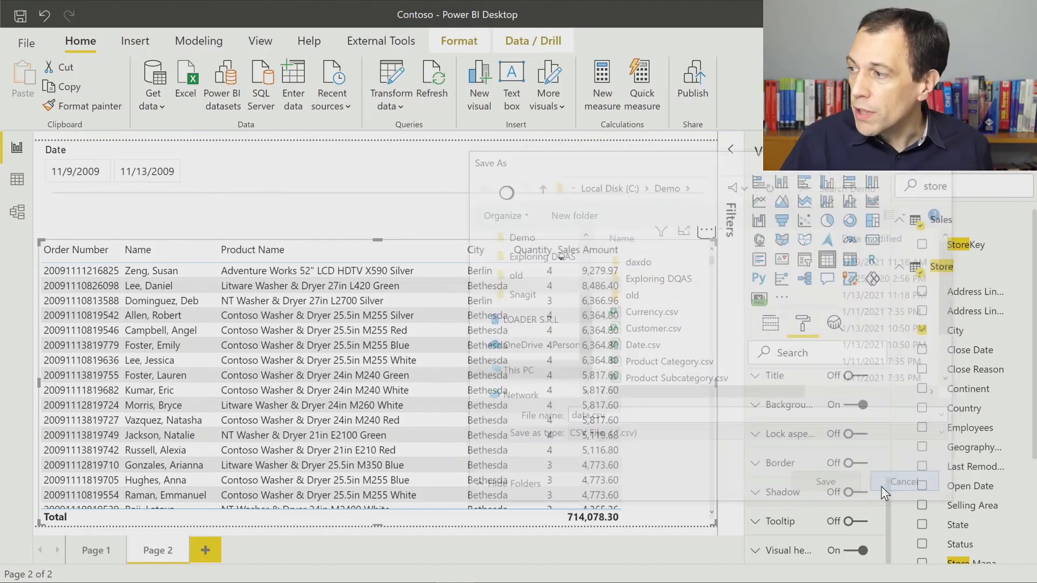
- Set the Date slicer range to 8/3/2009 through 8/4/2009 and switch to the blank Excel workbook
{"action": "left_click_drag", "start_coordinate": [509, 199], "coordinate": [479, 199]}
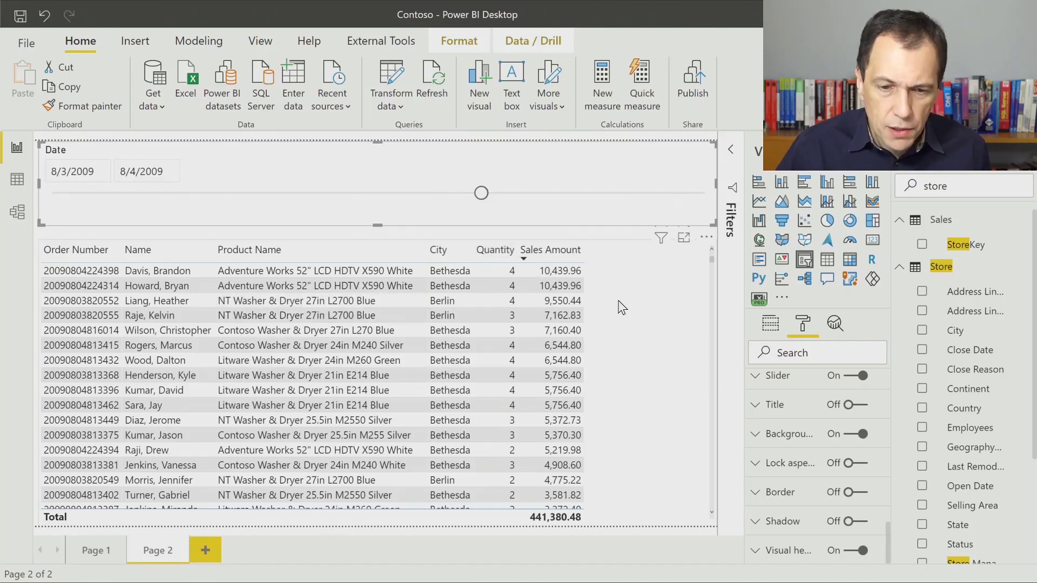
{"action": "key", "text": "alt+Tab"}
{"action": "type", "text": "+"}
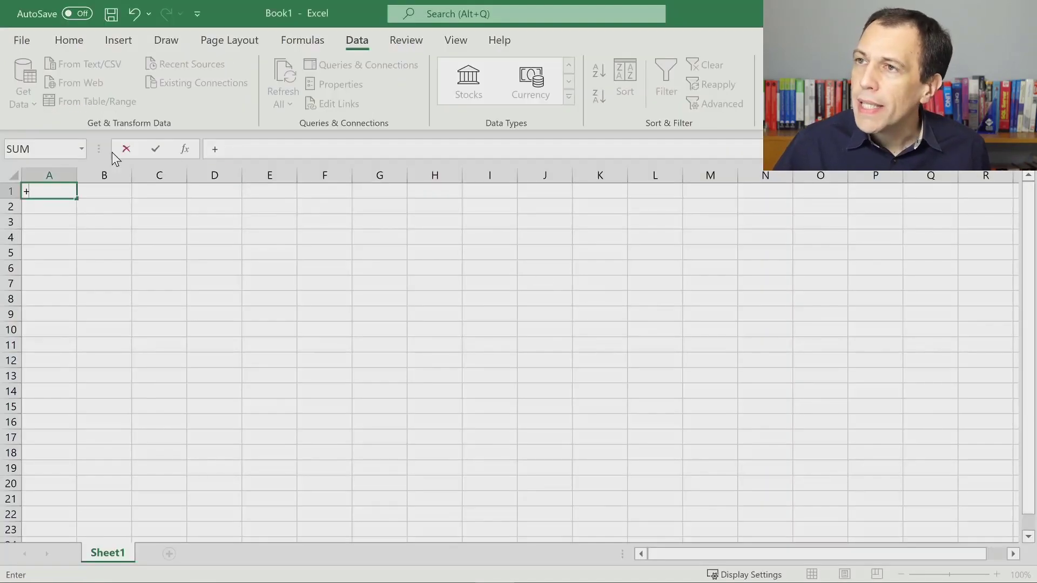
{"action": "left_click", "coordinate": [545, 299]}
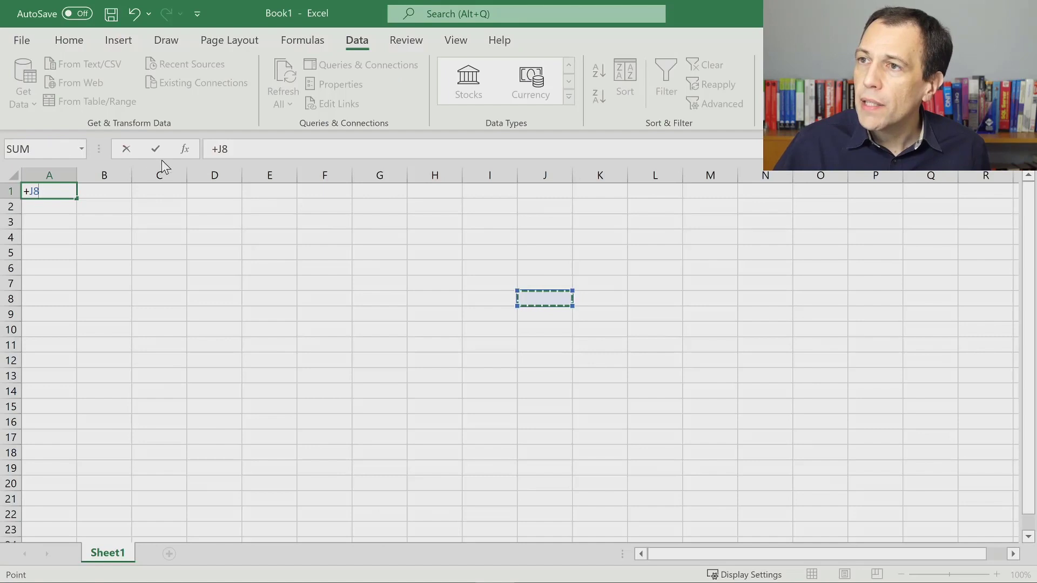
{"action": "key", "text": "Escape"}
- Search the Power BI datasets for "conto" and create a PivotTable from the Contoso dataset
{"action": "left_click", "coordinate": [24, 100]}
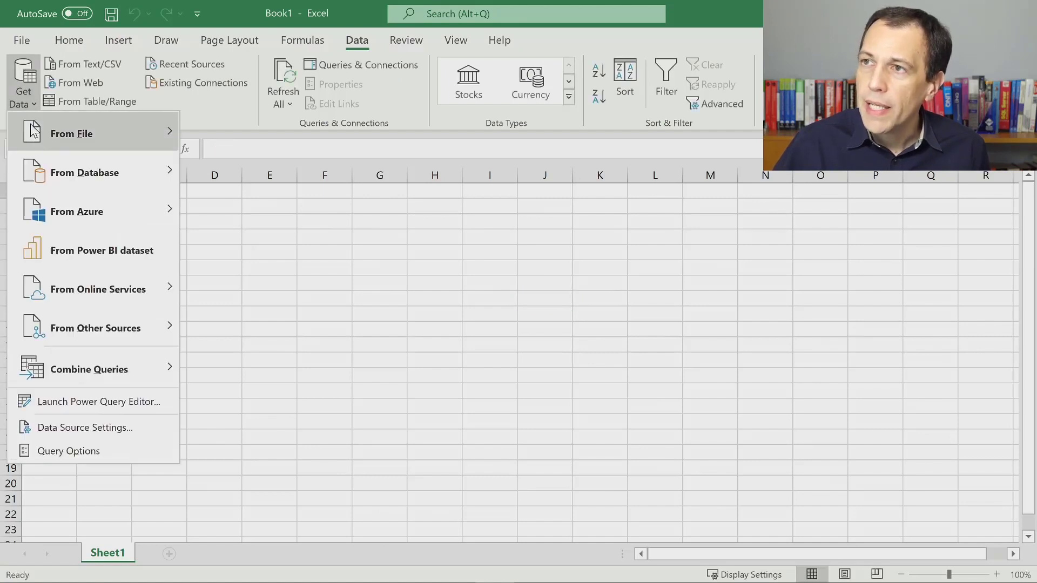
{"action": "left_click", "coordinate": [59, 251]}
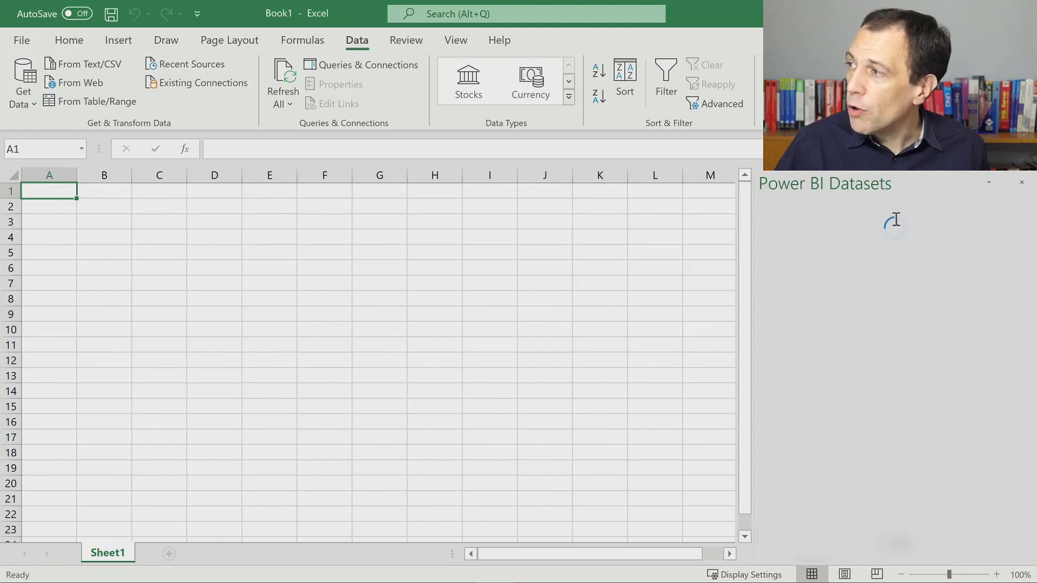
{"action": "left_click", "coordinate": [864, 229]}
{"action": "type", "text": "con"}
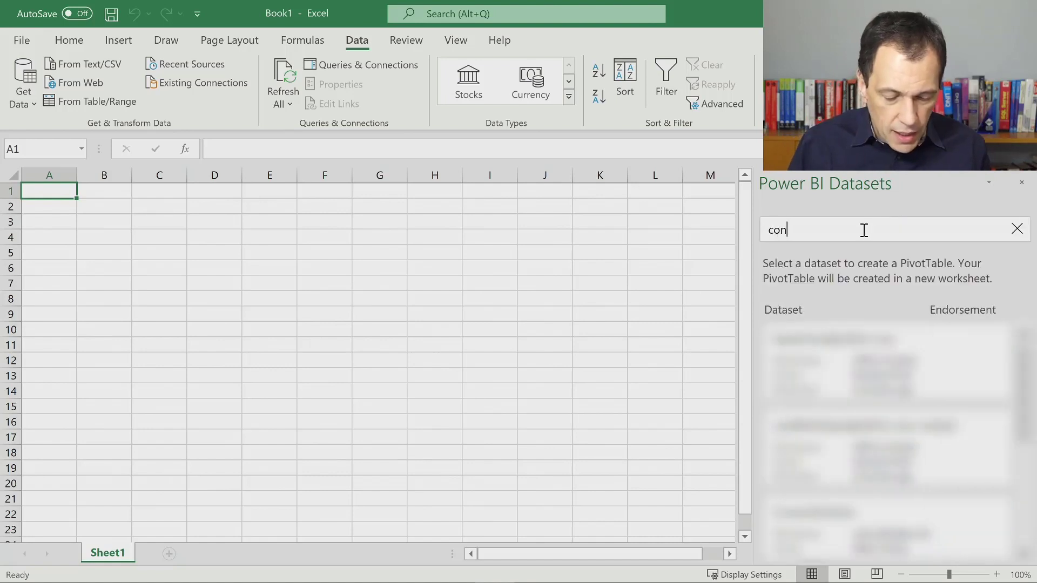
{"action": "type", "text": "to"}
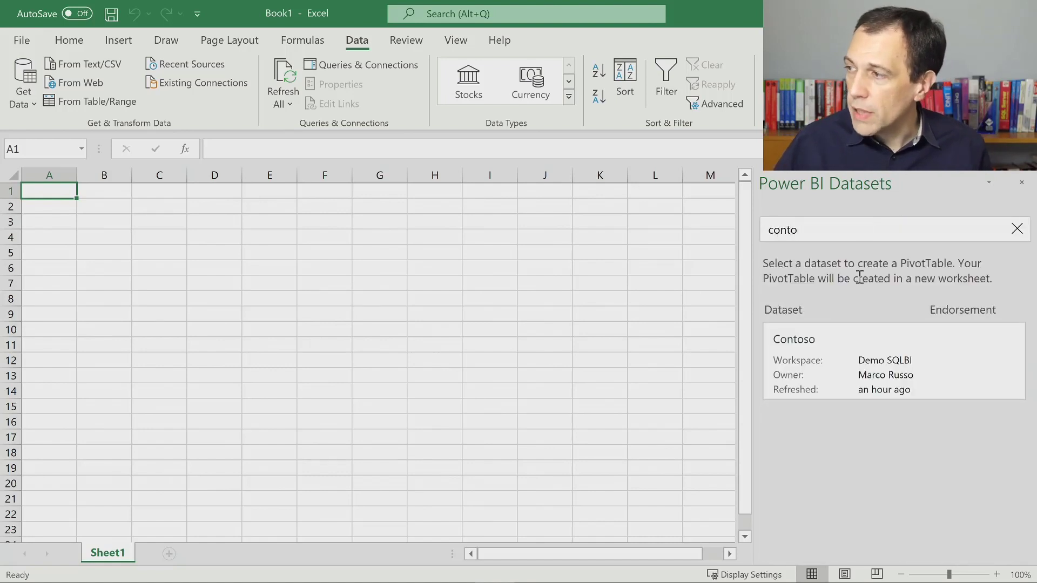
{"action": "left_click", "coordinate": [834, 351]}
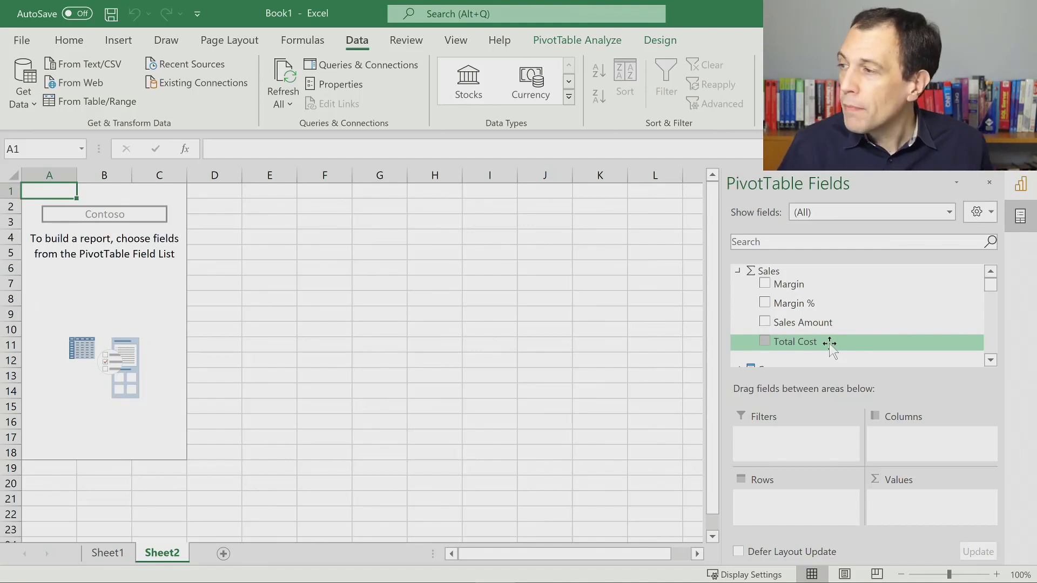
- Add Sales Amount as the PivotTable value and use the Date field of the Date table as a report filter
{"action": "left_click", "coordinate": [765, 324]}
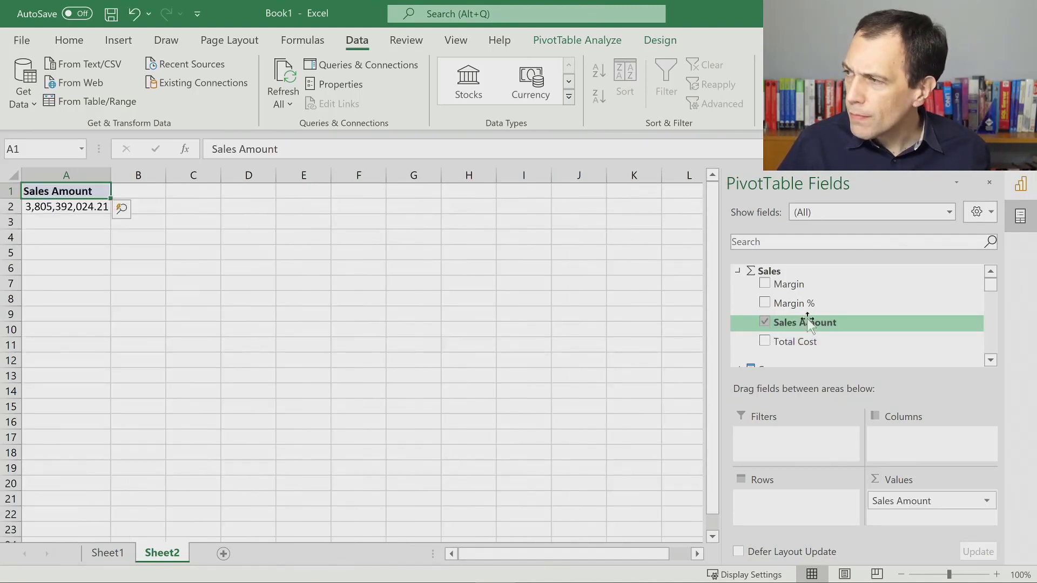
{"action": "left_click", "coordinate": [874, 241]}
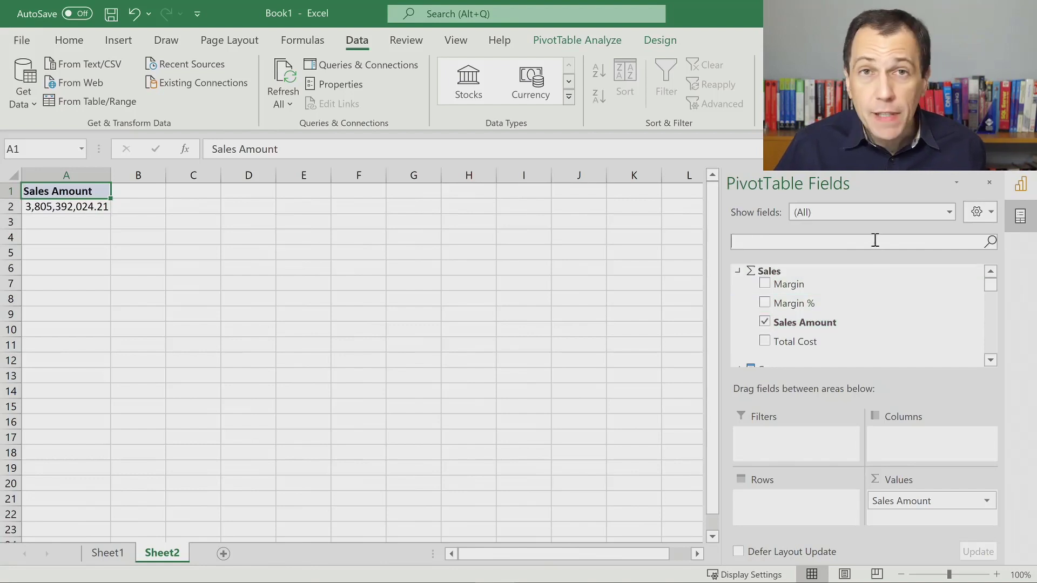
{"action": "type", "text": "date"}
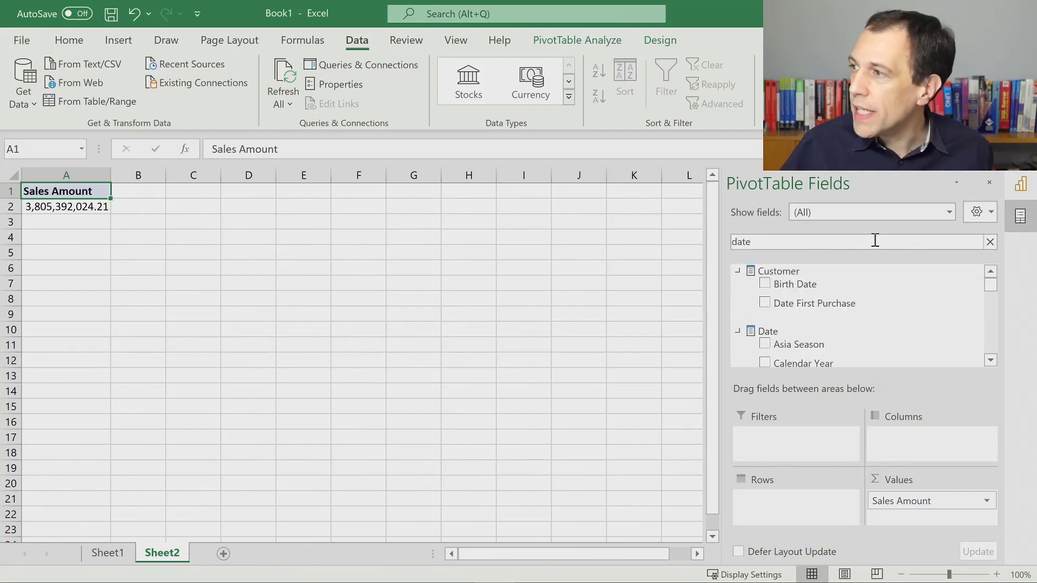
{"action": "scroll", "coordinate": [818, 305], "scroll_direction": "down", "scroll_amount": 2}
{"action": "scroll", "coordinate": [818, 305], "scroll_direction": "down", "scroll_amount": 2}
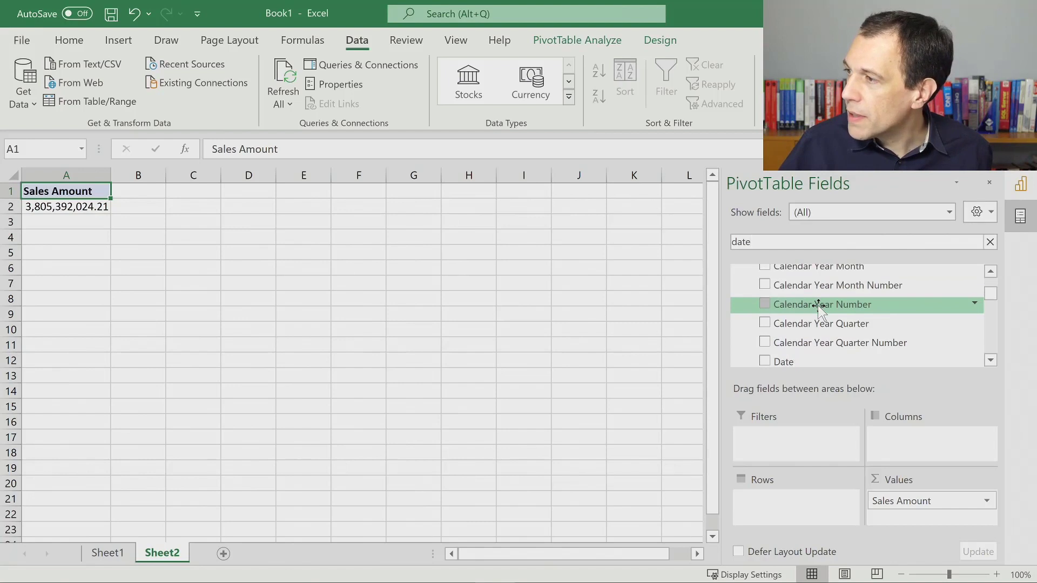
{"action": "left_click_drag", "start_coordinate": [803, 322], "coordinate": [781, 446]}
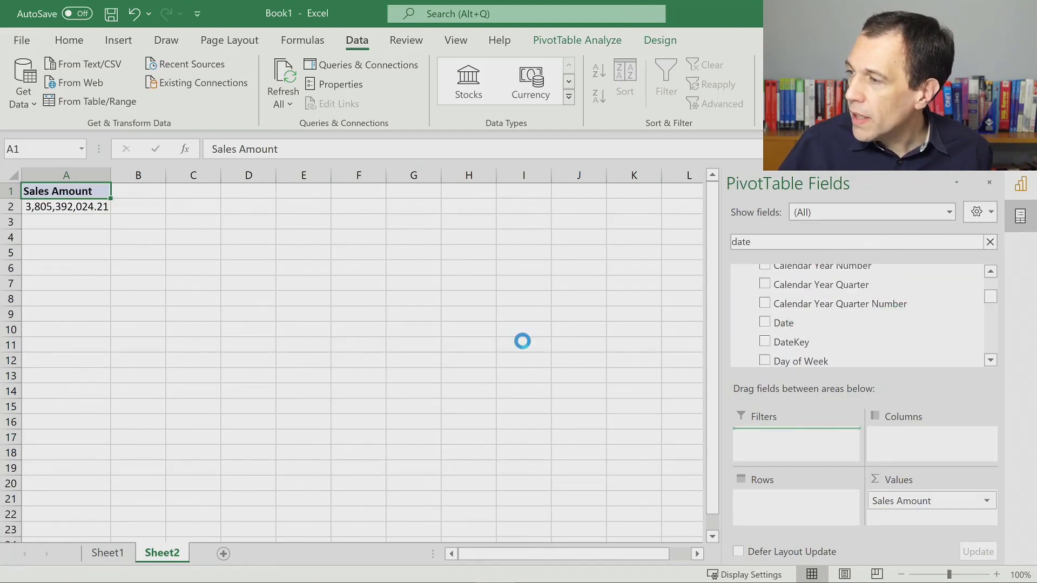
- Filter the PivotTable's Date to the single day 8/22/2008
{"action": "left_click", "coordinate": [132, 191]}
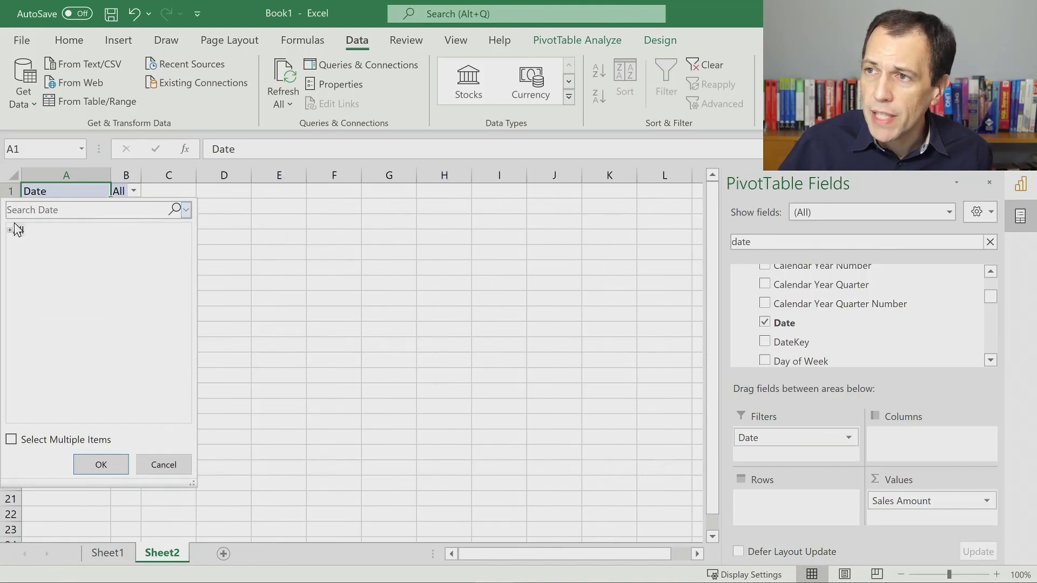
{"action": "left_click", "coordinate": [10, 230]}
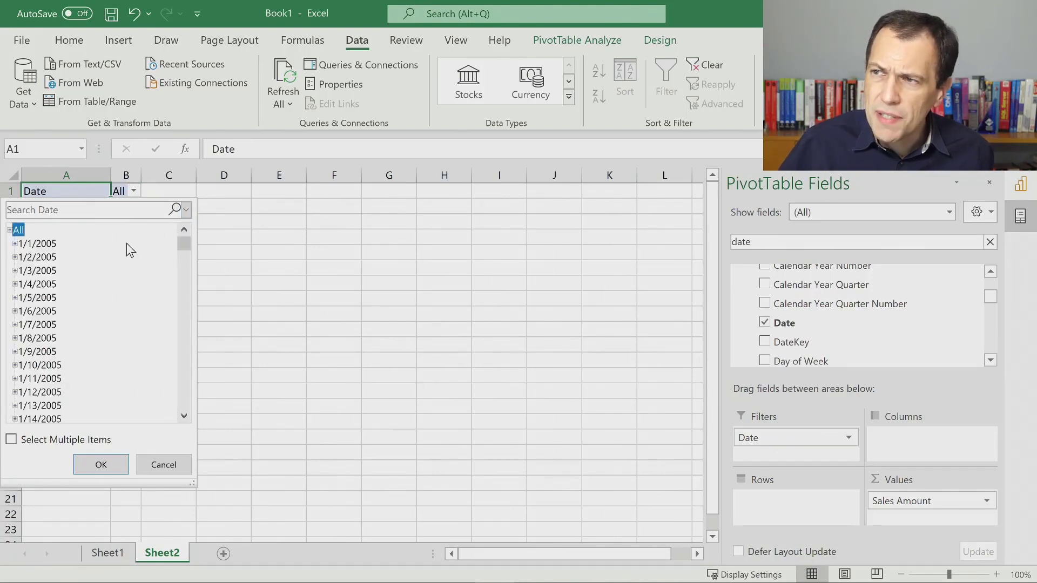
{"action": "left_click_drag", "start_coordinate": [183, 244], "coordinate": [158, 324]}
{"action": "left_click", "coordinate": [40, 297]}
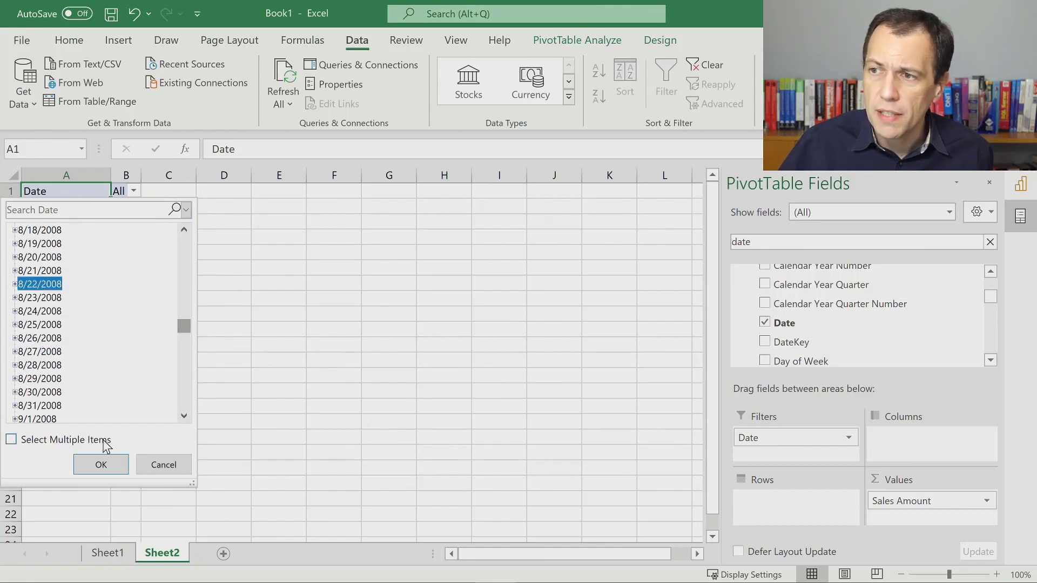
{"action": "left_click", "coordinate": [101, 464]}
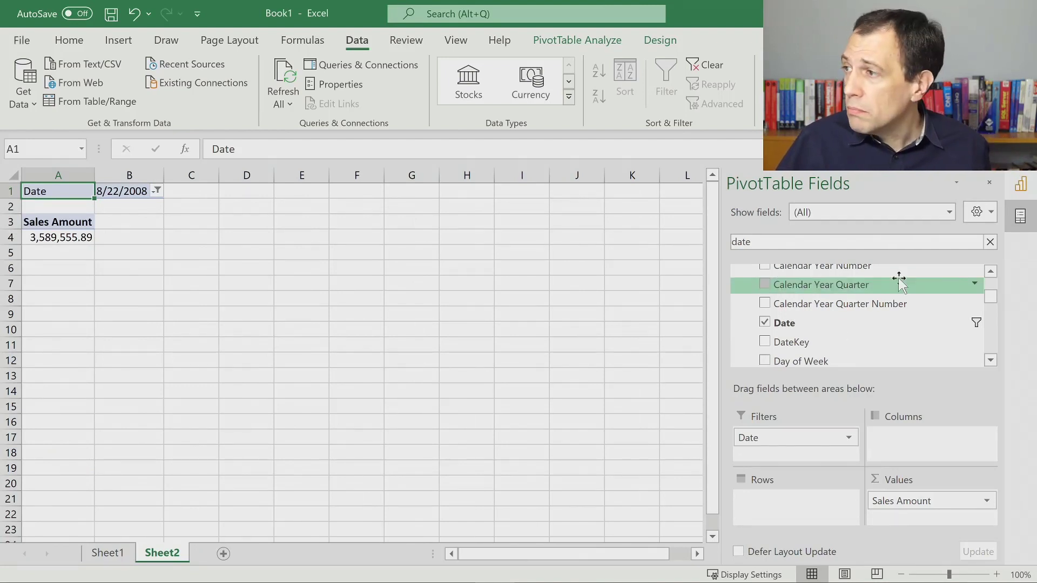
- Search the PivotTable fields for "order numb" and add Order Number to the rows
{"action": "double_click", "coordinate": [907, 243]}
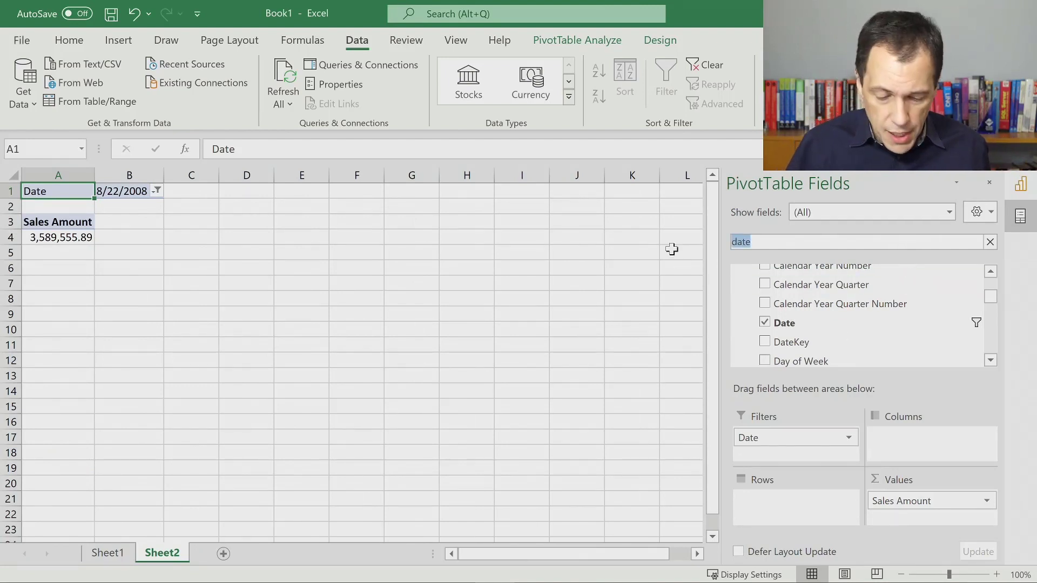
{"action": "type", "text": "order numb"}
{"action": "left_click_drag", "start_coordinate": [791, 284], "coordinate": [766, 519]}
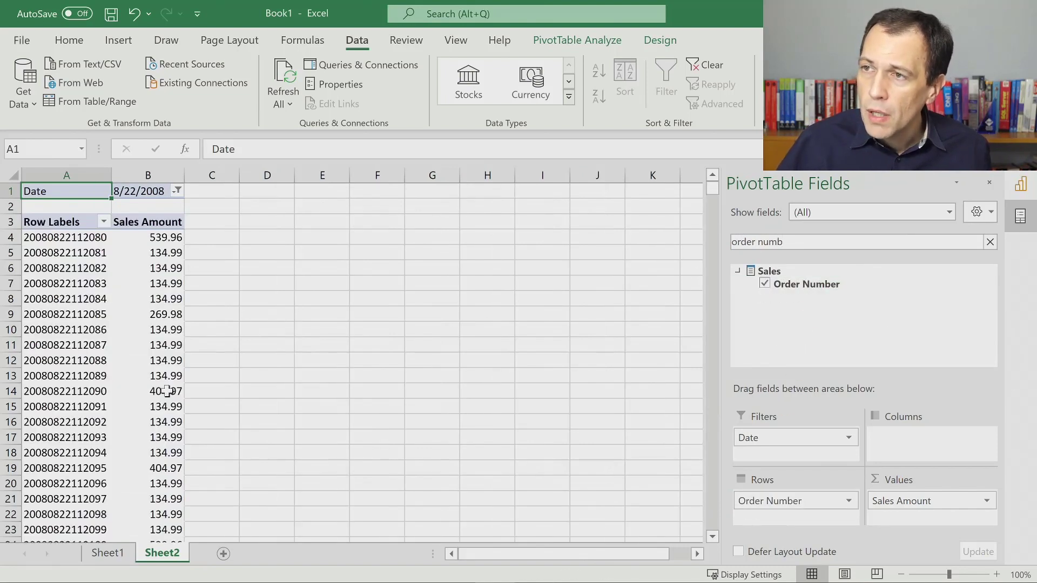
- Search the PivotTable fields for "customer" and add the Customer table's Name field to the rows below Order Number
{"action": "mouse_move", "coordinate": [167, 391]}
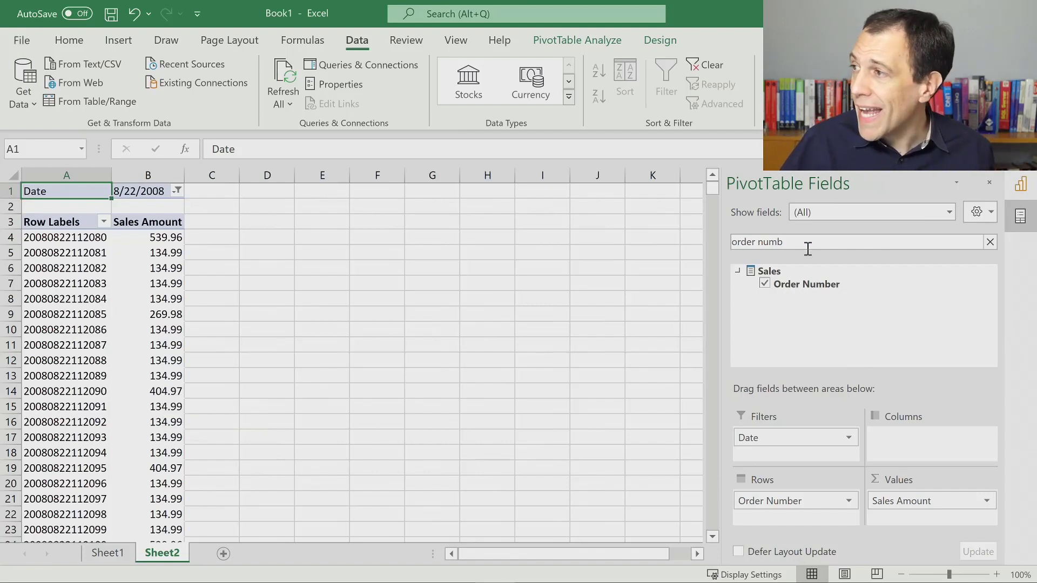
{"action": "left_click_drag", "start_coordinate": [796, 243], "coordinate": [710, 243]}
{"action": "type", "text": "customer name"}
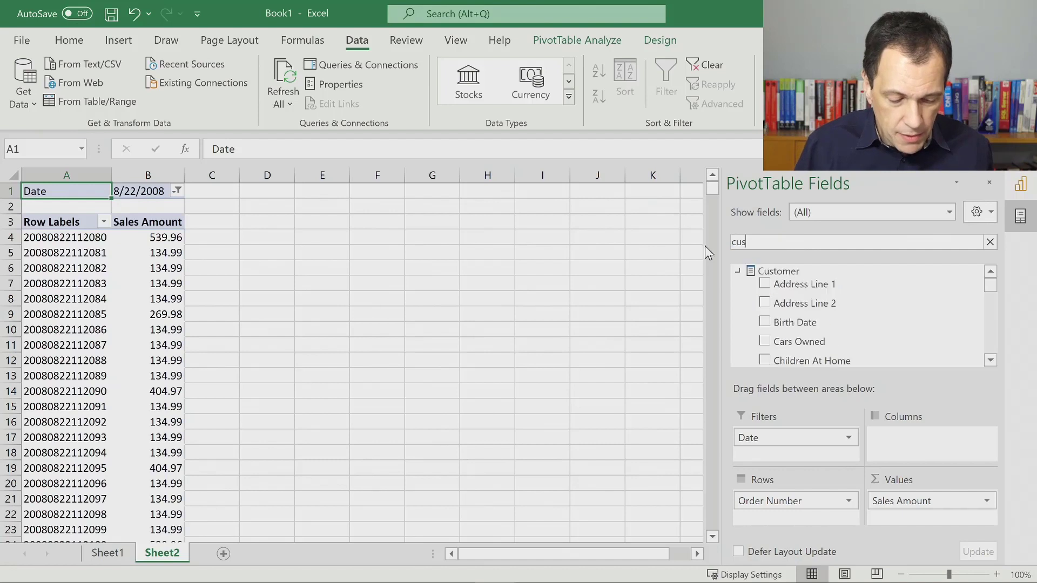
{"action": "key", "text": "ctrl+shift+Left"}
{"action": "key", "text": "ctrl+shift+Left"}
{"action": "type", "text": "customer"}
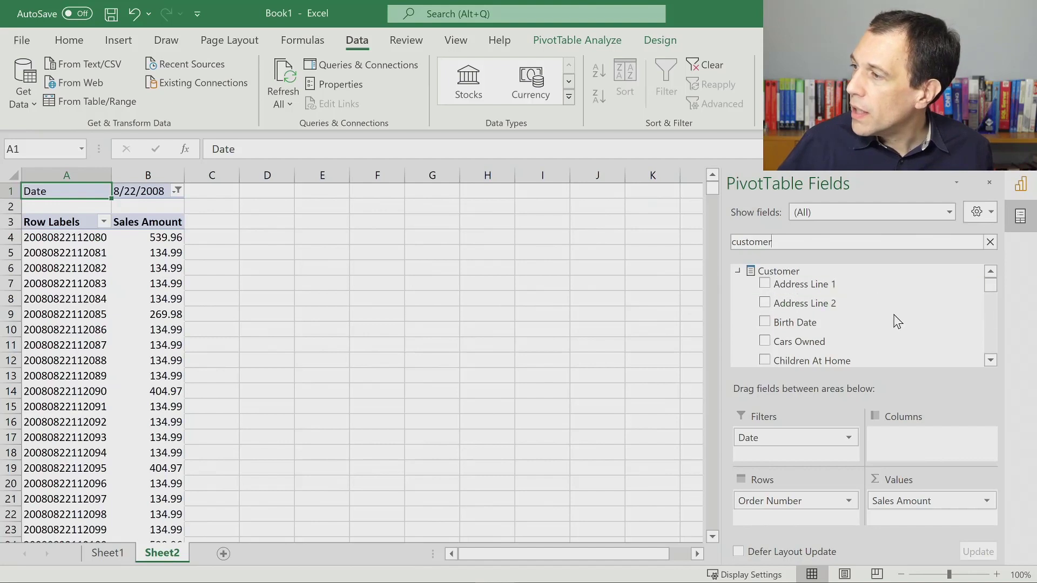
{"action": "scroll", "coordinate": [894, 319], "scroll_direction": "down", "scroll_amount": 2}
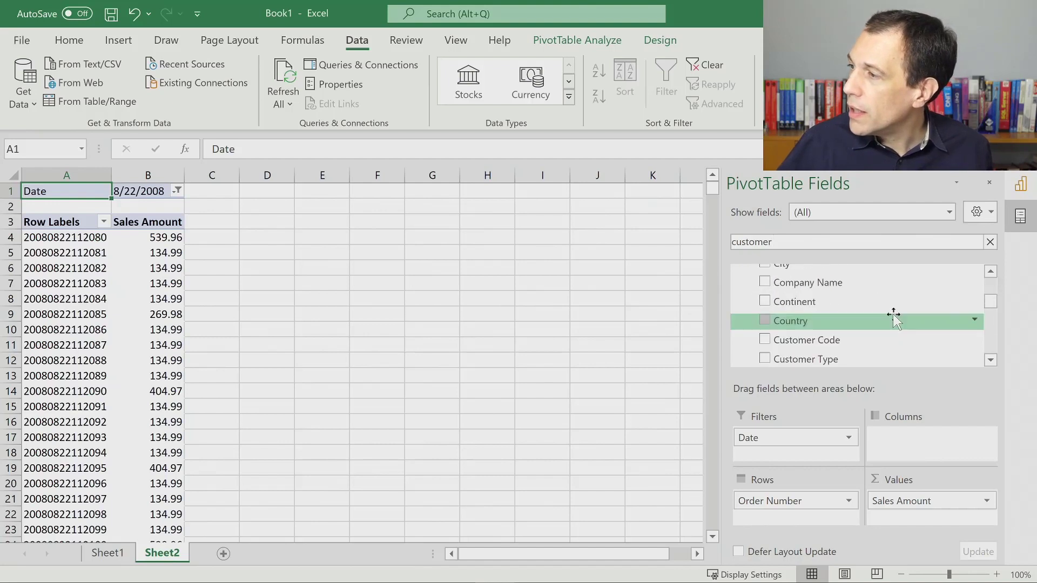
{"action": "scroll", "coordinate": [892, 313], "scroll_direction": "down", "scroll_amount": 1}
{"action": "scroll", "coordinate": [892, 318], "scroll_direction": "down", "scroll_amount": 2}
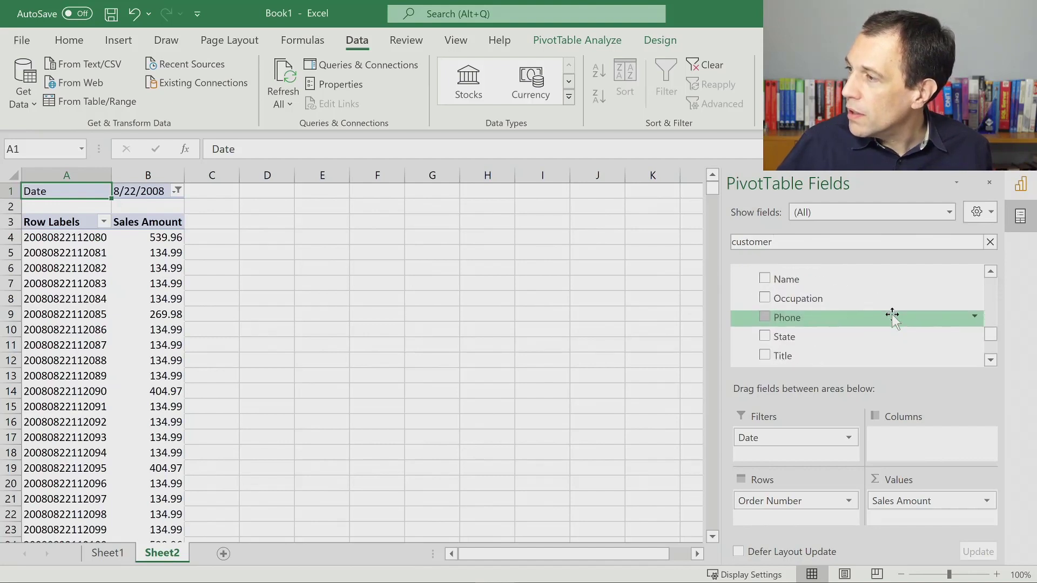
{"action": "left_click_drag", "start_coordinate": [815, 278], "coordinate": [774, 516]}
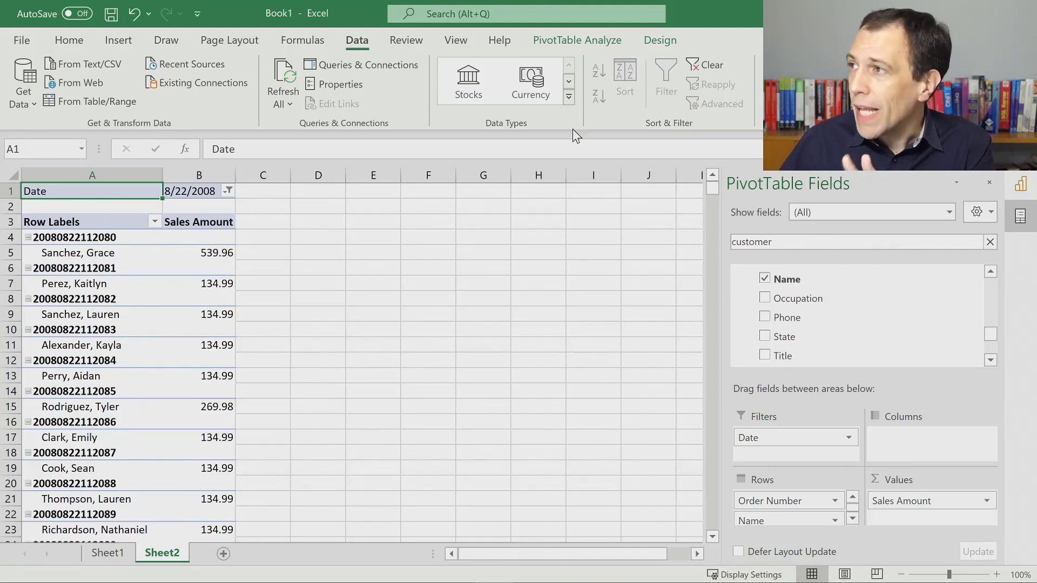
- Change the PivotTable's report layout to tabular form
{"action": "left_click", "coordinate": [673, 41]}
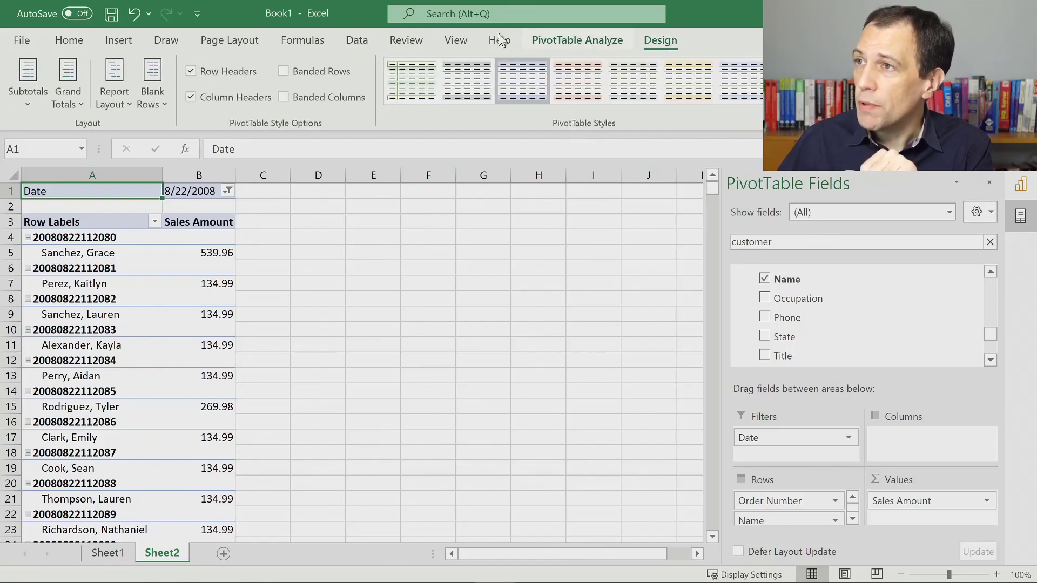
{"action": "left_click", "coordinate": [122, 90]}
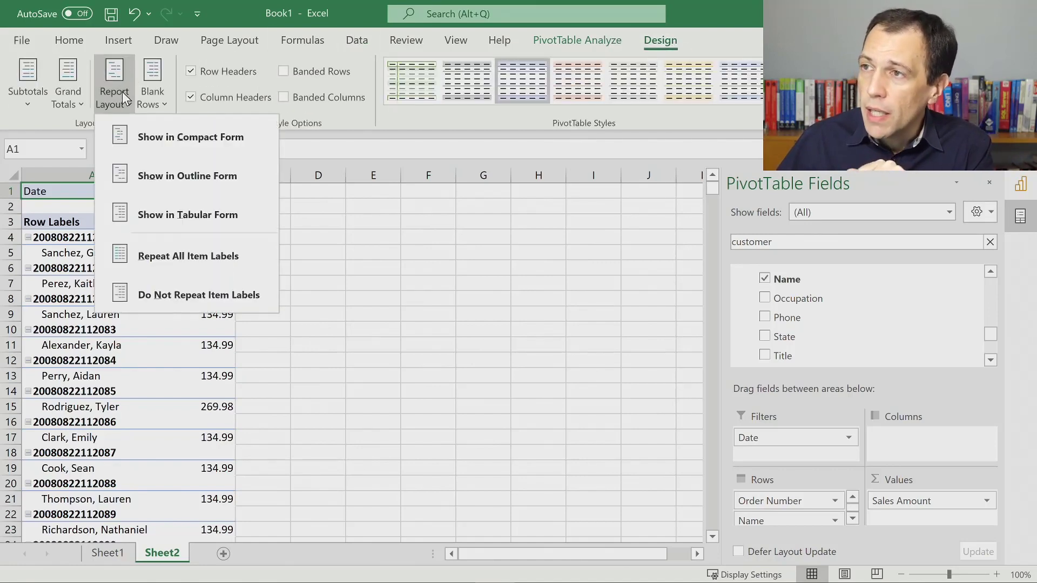
{"action": "left_click", "coordinate": [146, 209]}
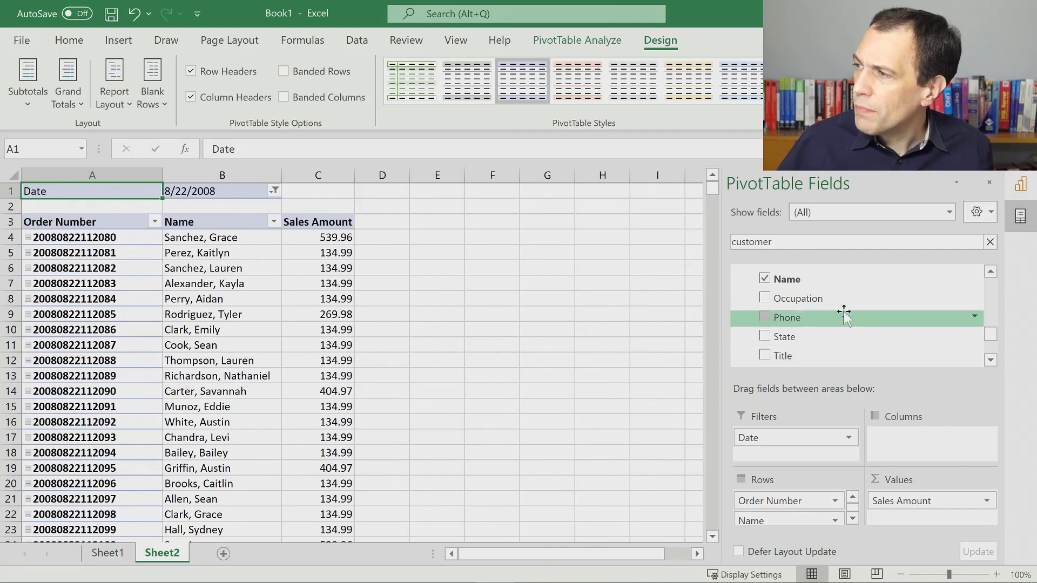
- Search the PivotTable fields for "product" and add Product Name to the rows below Name
{"action": "double_click", "coordinate": [839, 241]}
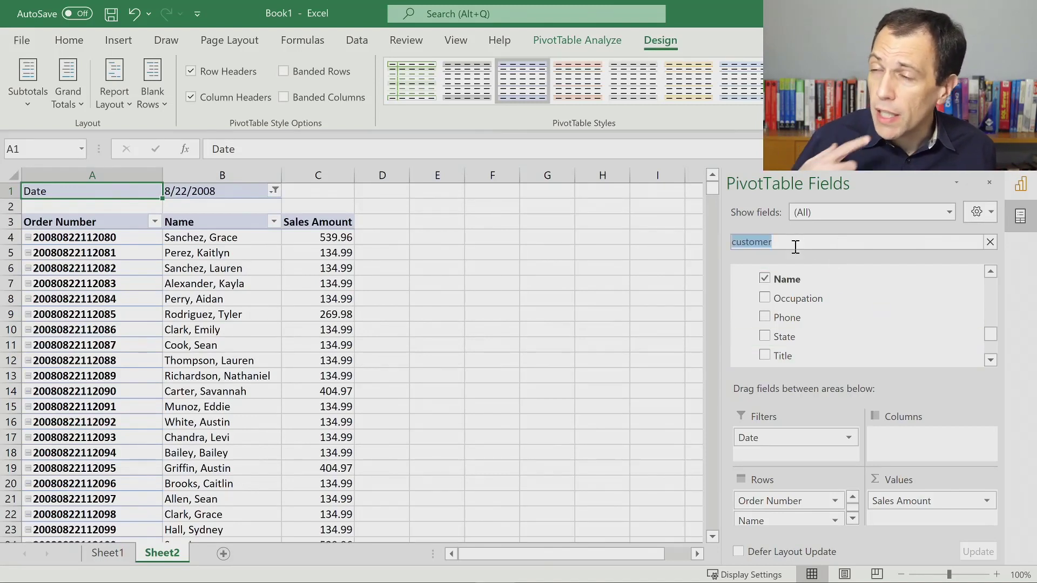
{"action": "type", "text": "pord"}
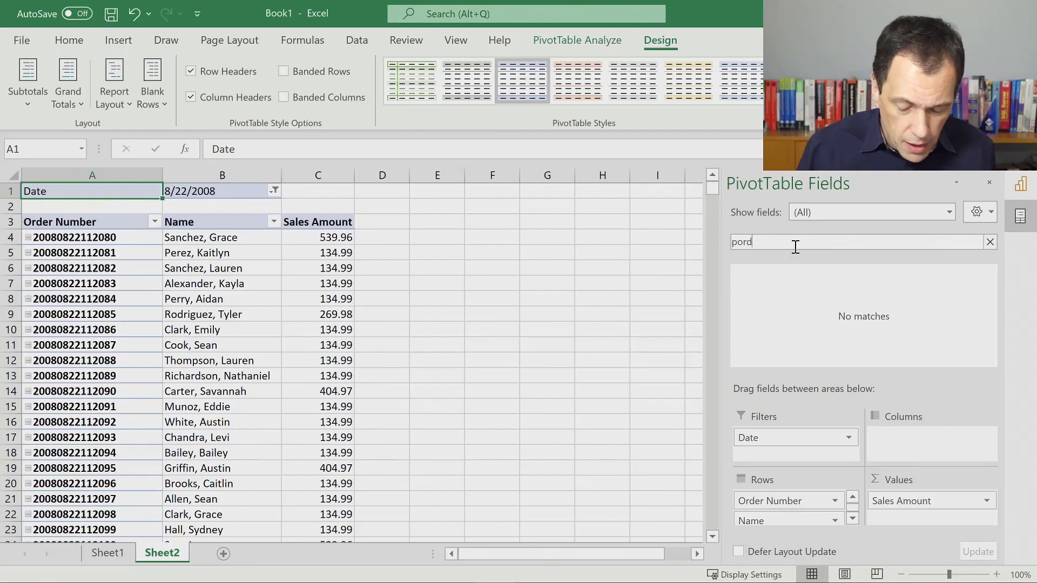
{"action": "key", "text": "BackSpace"}
{"action": "key", "text": "BackSpace"}
{"action": "type", "text": "roduc"}
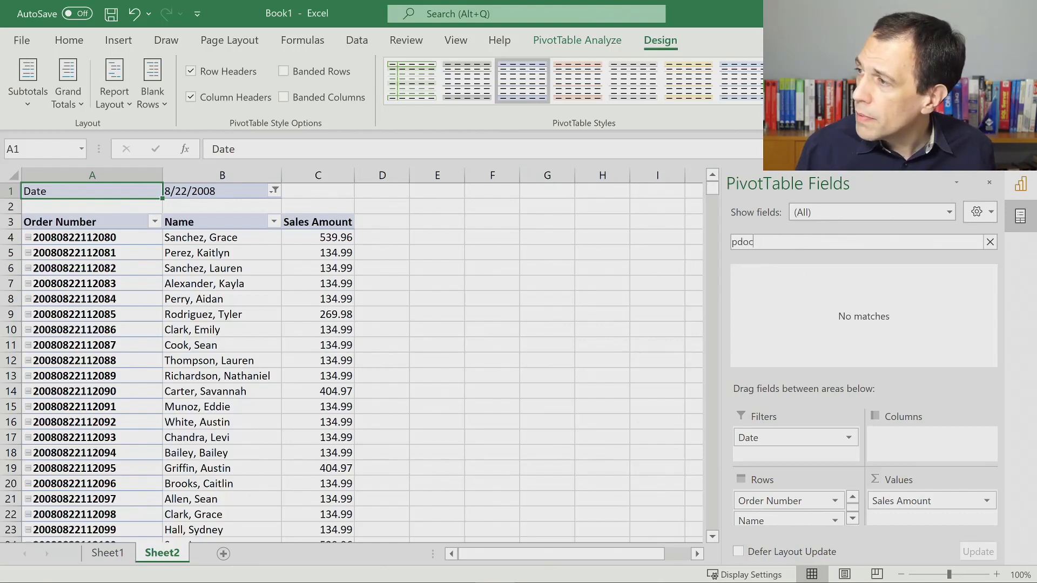
{"action": "type", "text": "t"}
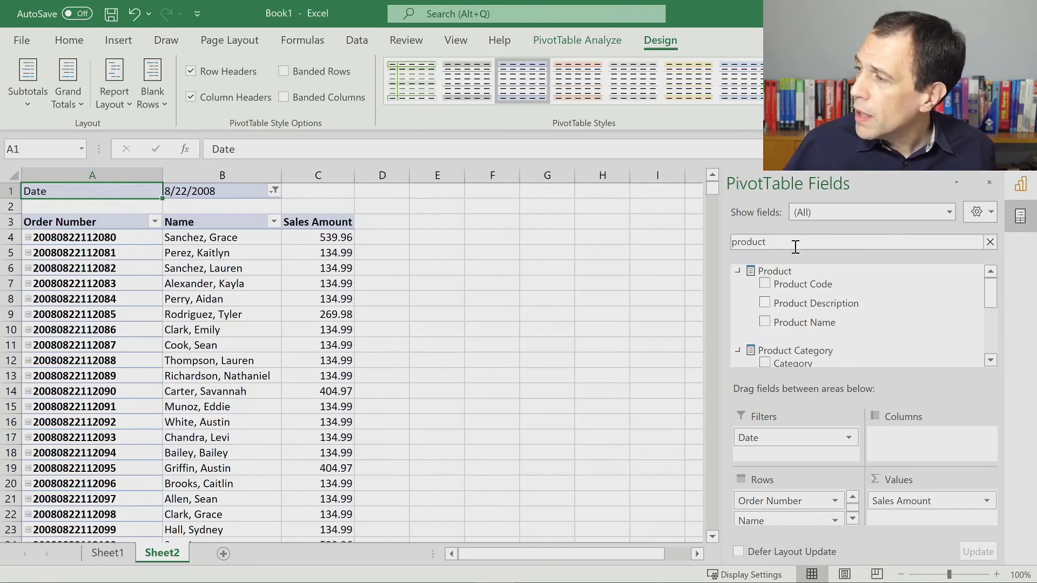
{"action": "left_click_drag", "start_coordinate": [791, 323], "coordinate": [791, 536]}
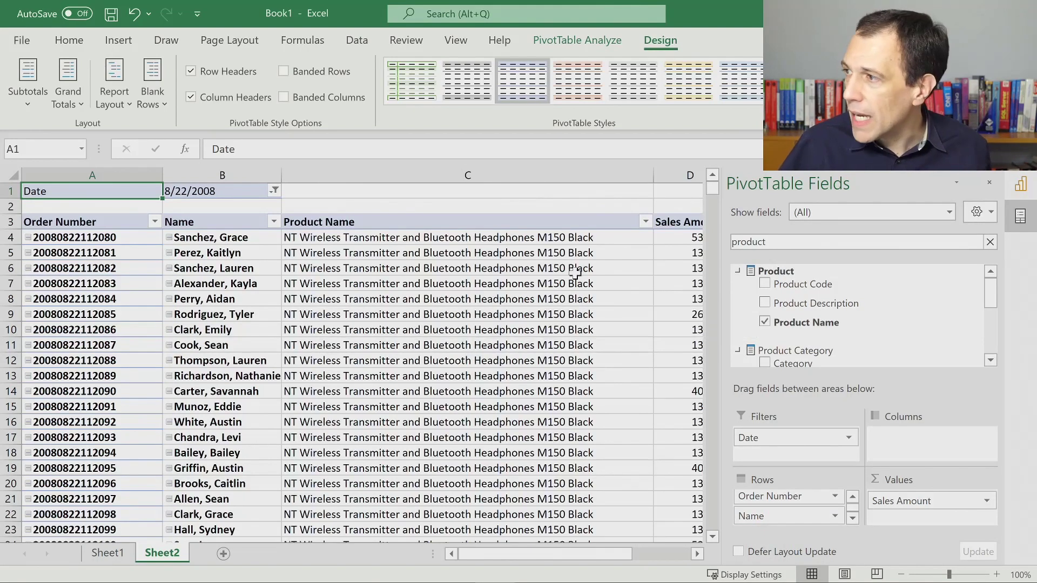
- Search the PivotTable fields for "store" and add the Store table's City field to the rows below Product Name
{"action": "left_click_drag", "start_coordinate": [813, 242], "coordinate": [683, 241]}
{"action": "type", "text": "store"}
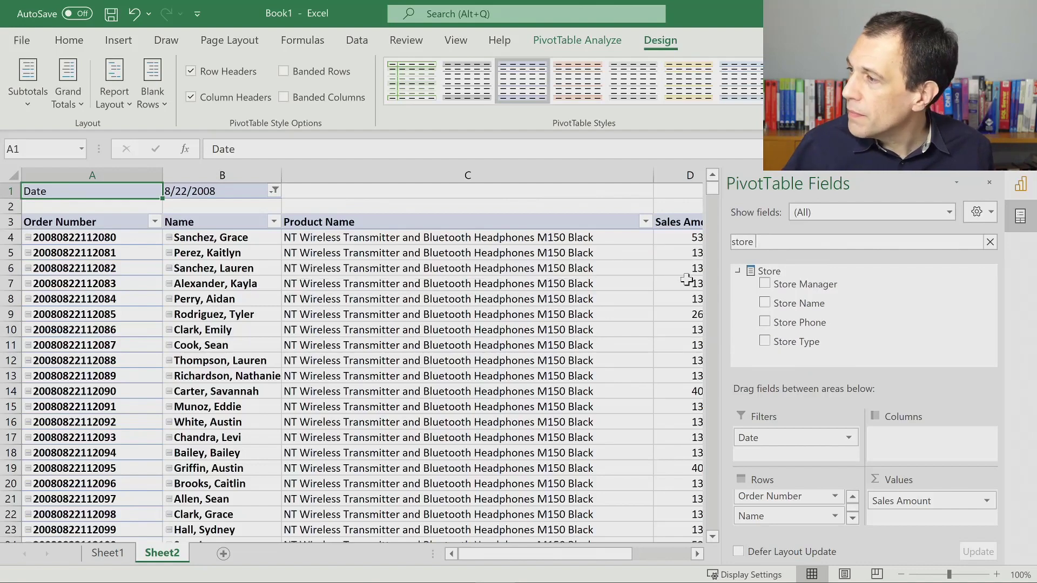
{"action": "scroll", "coordinate": [864, 342], "scroll_direction": "down", "scroll_amount": 3}
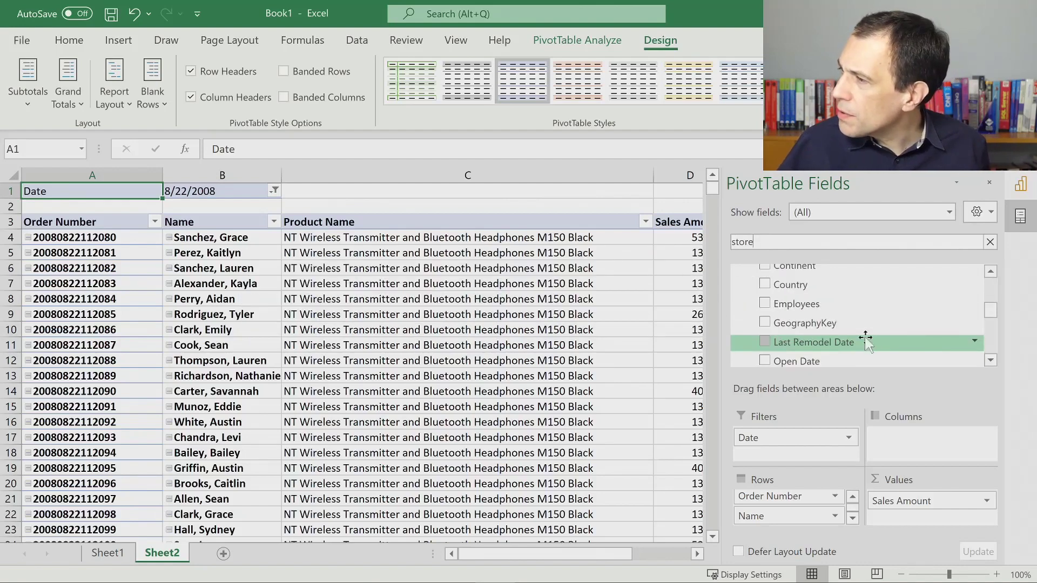
{"action": "scroll", "coordinate": [863, 342], "scroll_direction": "up", "scroll_amount": 1}
{"action": "scroll", "coordinate": [861, 340], "scroll_direction": "up", "scroll_amount": 1}
{"action": "left_click_drag", "start_coordinate": [796, 285], "coordinate": [773, 522]}
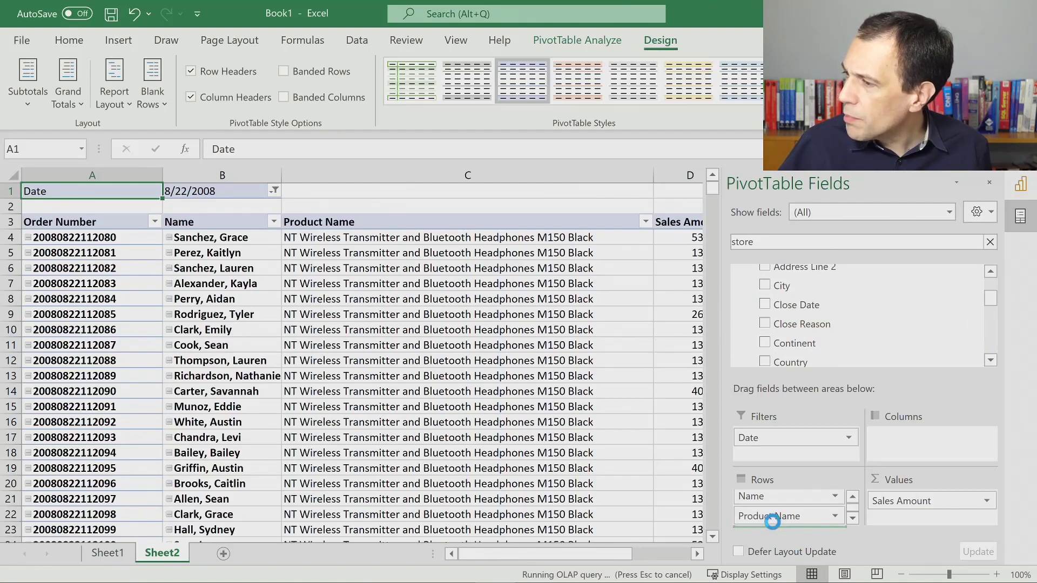
- Search the PivotTable fields for "quantity" and add the Sales table's Quantity field to the rows below City
{"action": "double_click", "coordinate": [876, 243]}
{"action": "type", "text": "quantity"}
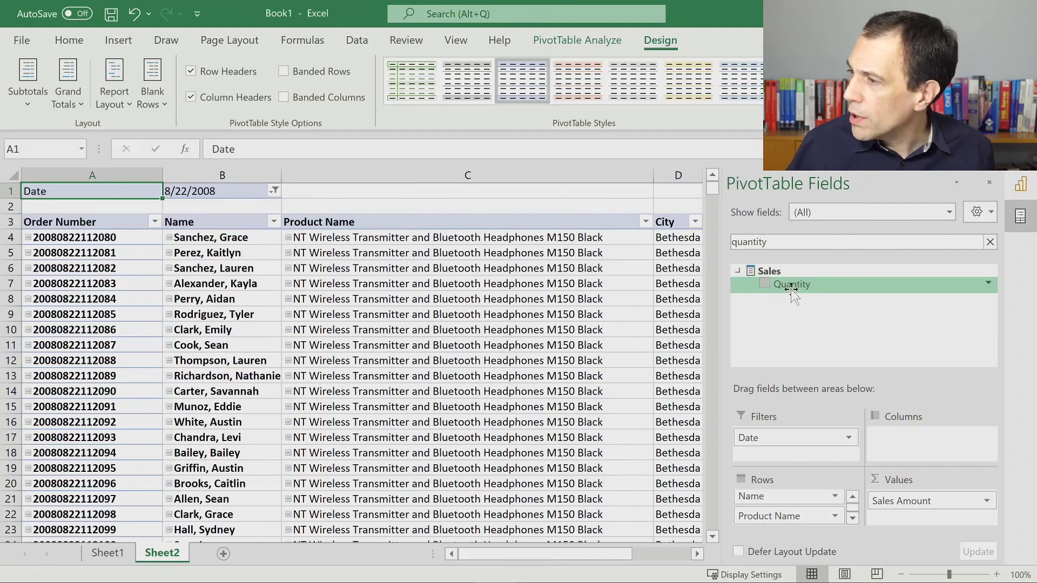
{"action": "mouse_move", "coordinate": [792, 286]}
{"action": "left_mouse_down"}
{"action": "mouse_move", "coordinate": [806, 513]}
{"action": "mouse_move", "coordinate": [793, 527]}
{"action": "left_mouse_up"}
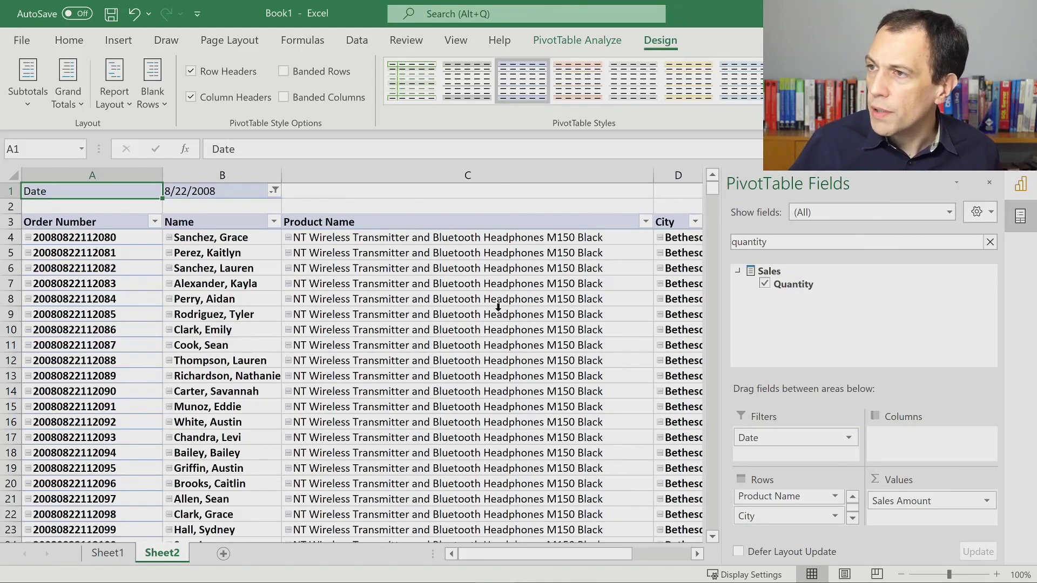
- Narrow the Order Number, Name and Product Name columns so that all PivotTable columns fit in view
{"action": "left_click_drag", "start_coordinate": [277, 173], "coordinate": [229, 176]}
{"action": "left_click_drag", "start_coordinate": [160, 173], "coordinate": [141, 174]}
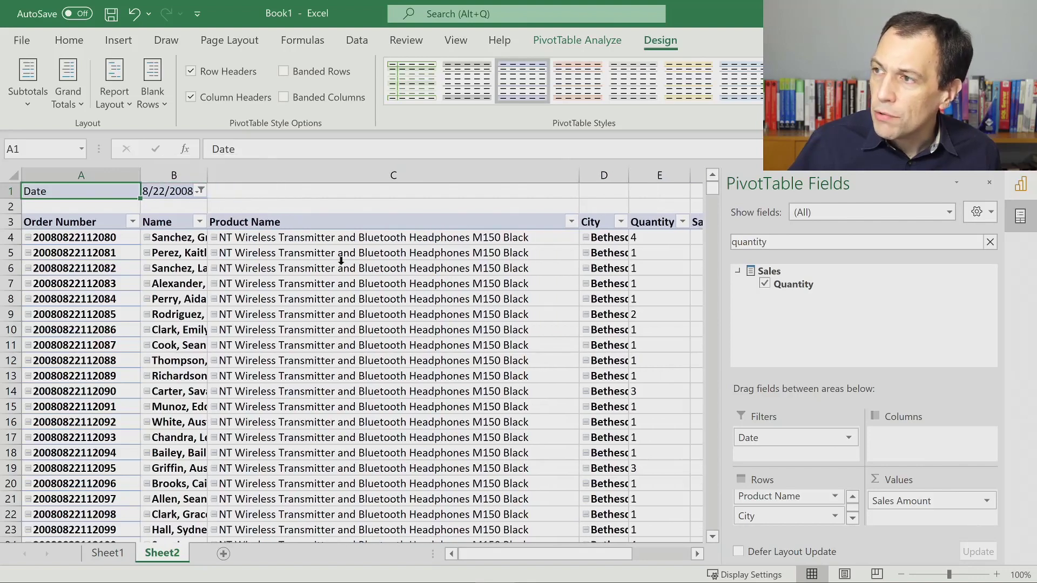
{"action": "left_click", "coordinate": [574, 174]}
{"action": "mouse_move", "coordinate": [579, 176]}
{"action": "left_mouse_down"}
{"action": "mouse_move", "coordinate": [474, 177]}
{"action": "mouse_move", "coordinate": [569, 174]}
{"action": "left_mouse_up"}
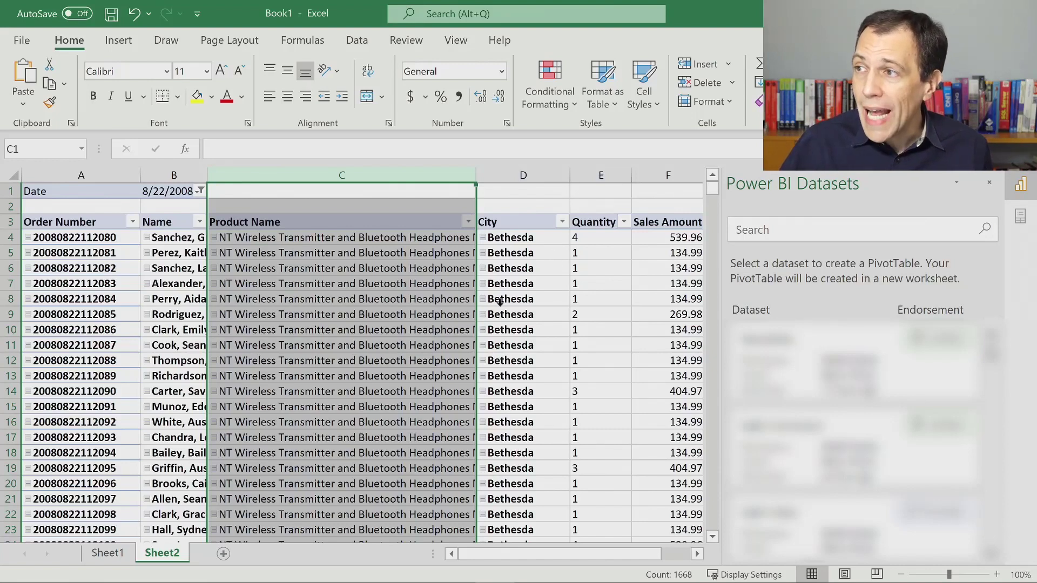
- Change the PivotTable's Date filter to 8/25/2008
{"action": "left_click", "coordinate": [418, 300]}
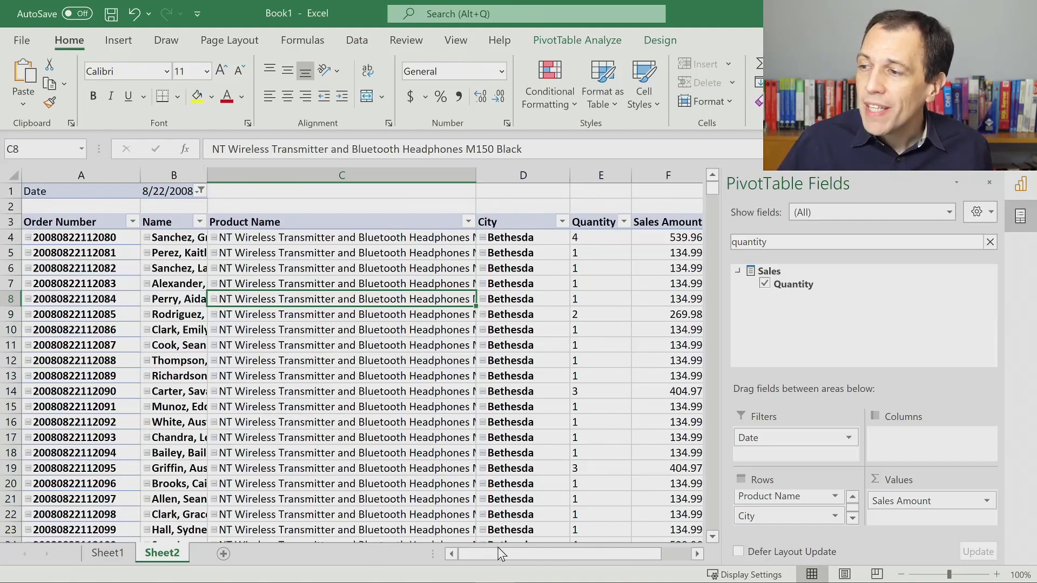
{"action": "left_click", "coordinate": [575, 542]}
{"action": "left_click_drag", "start_coordinate": [574, 552], "coordinate": [517, 546]}
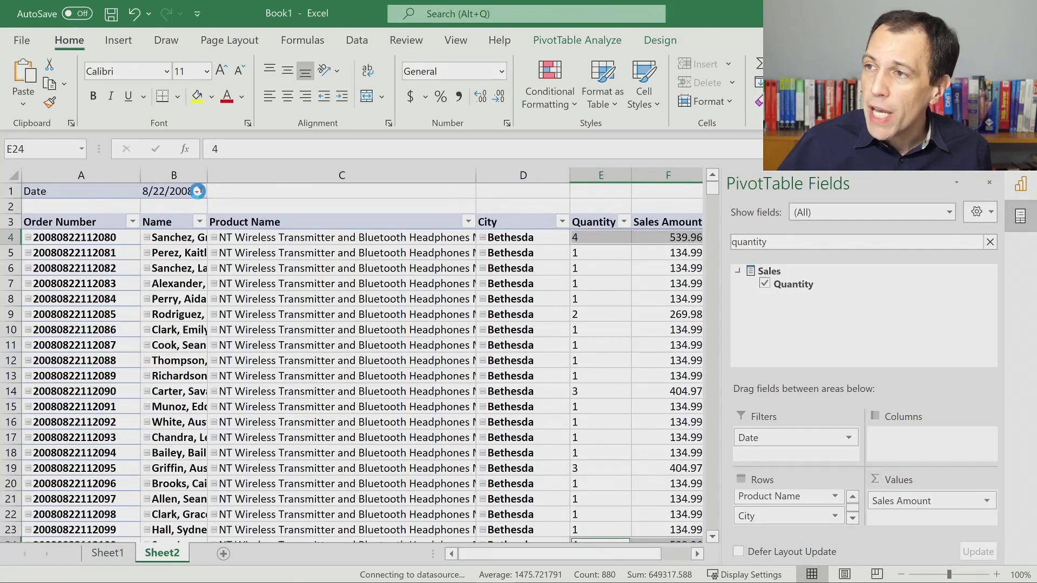
{"action": "left_click", "coordinate": [198, 191]}
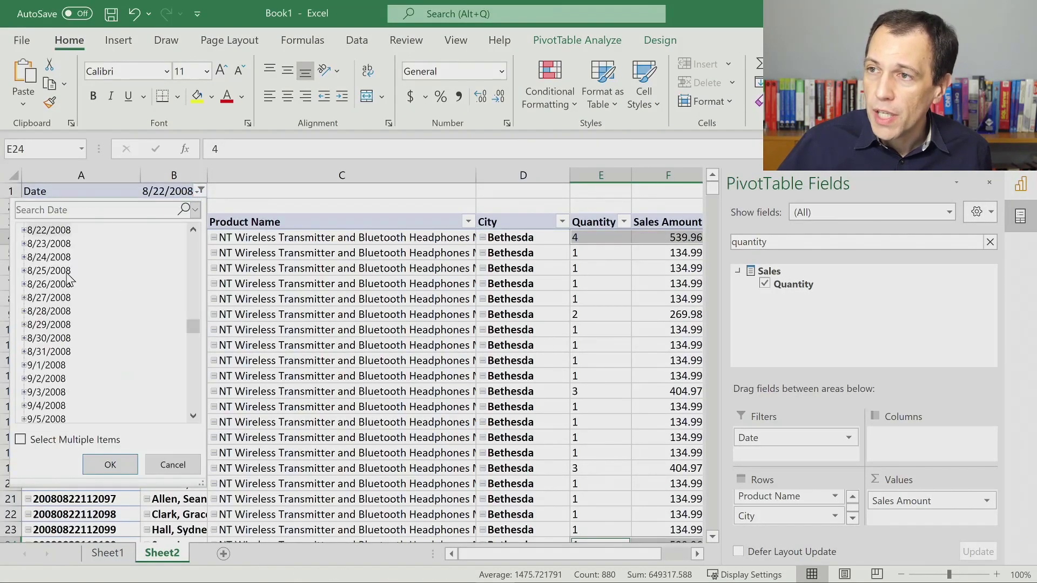
{"action": "left_click", "coordinate": [56, 271]}
{"action": "left_click", "coordinate": [110, 464]}
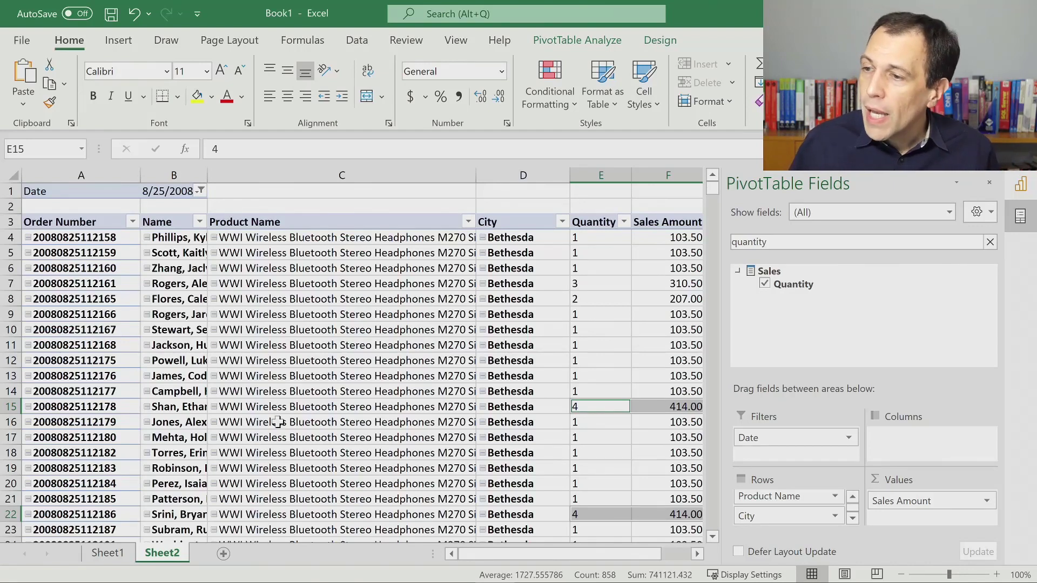
- Show the detail rows behind the Sales Amount in PivotTable row 7 on a new sheet and look across their columns
{"action": "left_click_drag", "start_coordinate": [542, 553], "coordinate": [605, 554]}
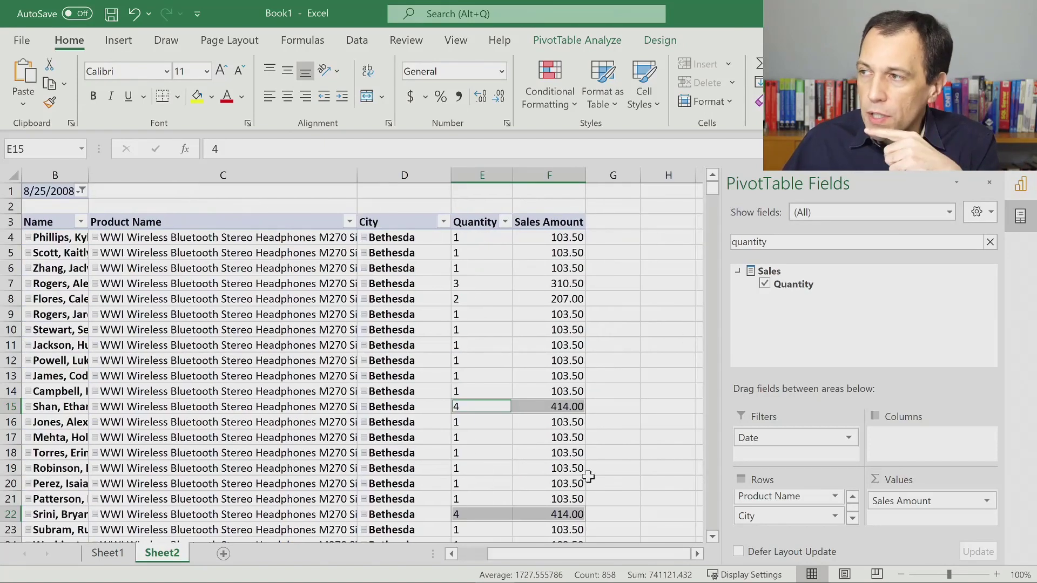
{"action": "left_click", "coordinate": [549, 345]}
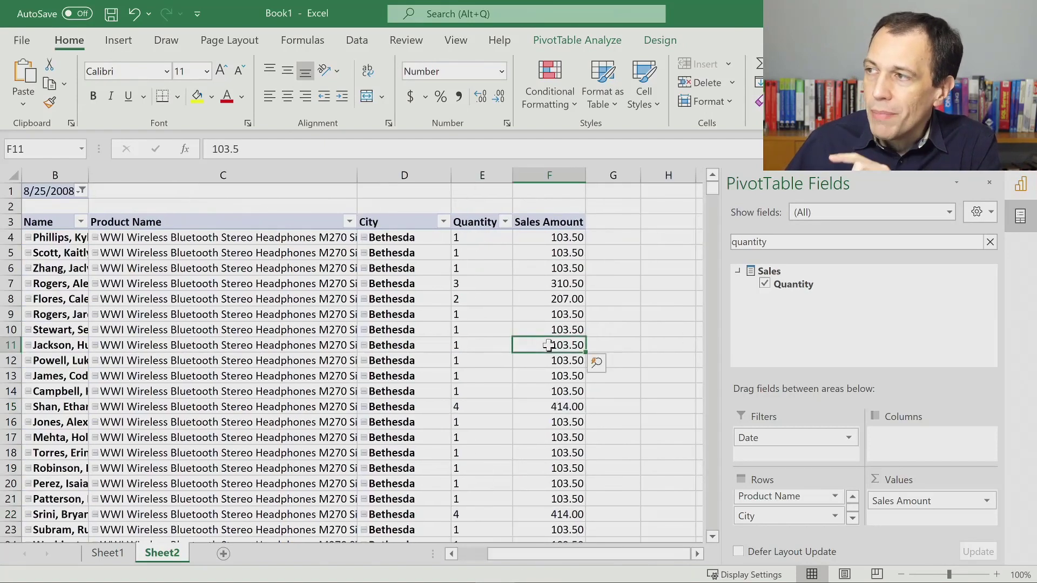
{"action": "mouse_move", "coordinate": [550, 293]}
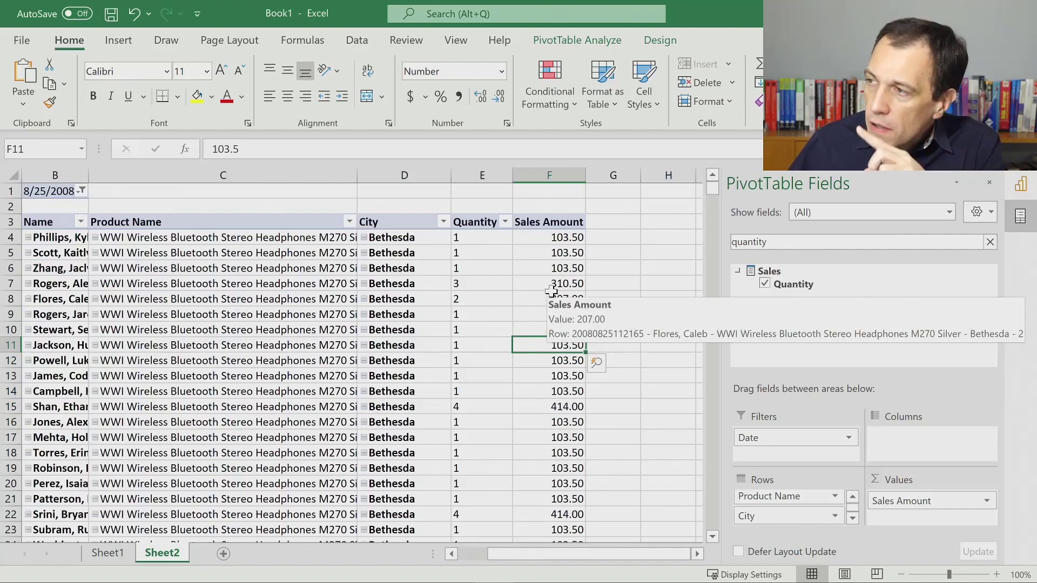
{"action": "double_click", "coordinate": [552, 285]}
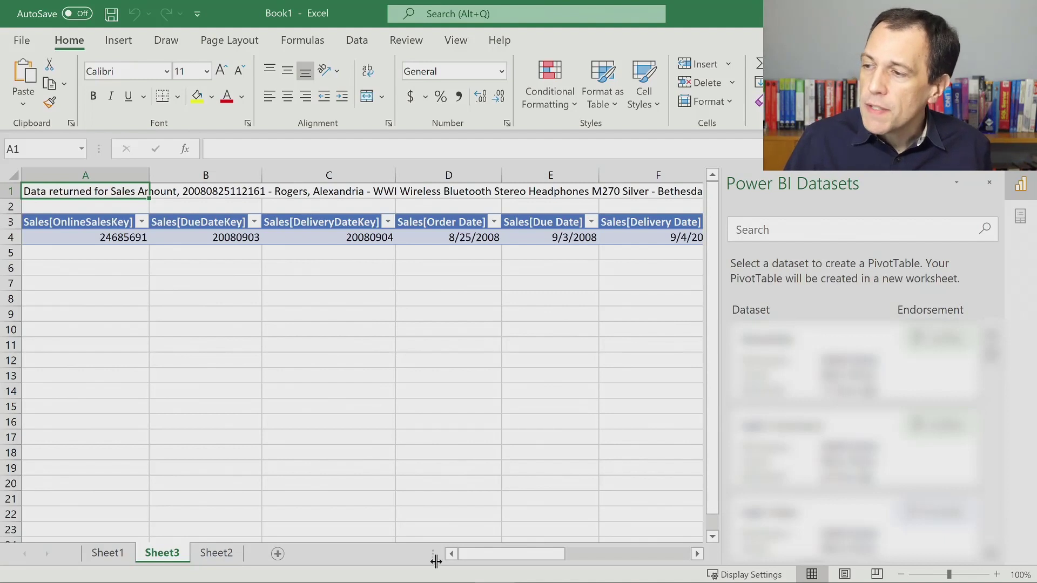
{"action": "left_click_drag", "start_coordinate": [515, 555], "coordinate": [551, 555]}
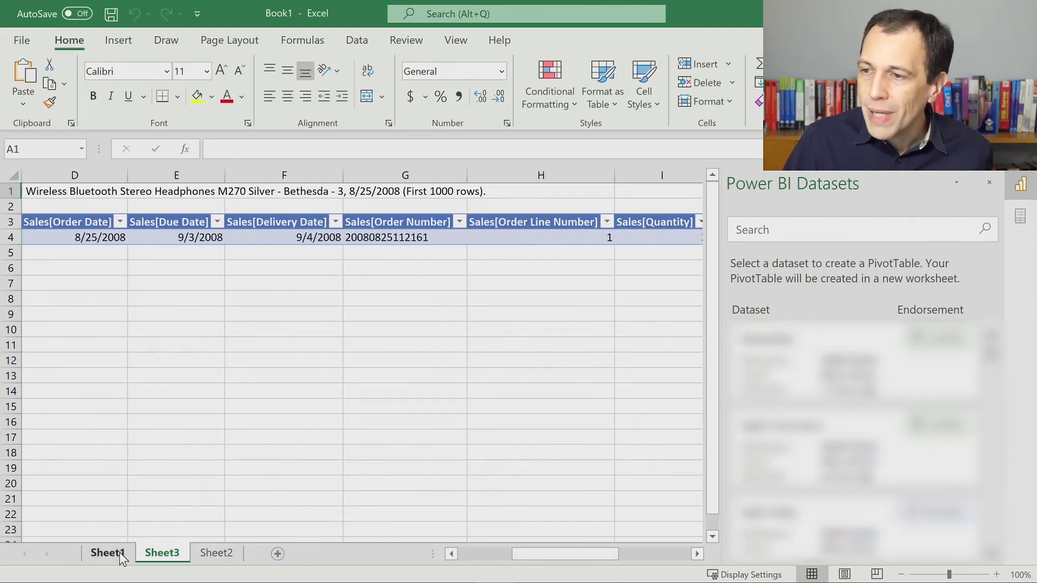
- Go back to Sheet2 and show the detail rows behind the Sales Amount grand total on a new sheet
{"action": "left_click", "coordinate": [216, 554]}
{"action": "left_click", "coordinate": [521, 425]}
{"action": "key", "text": "ctrl+Down"}
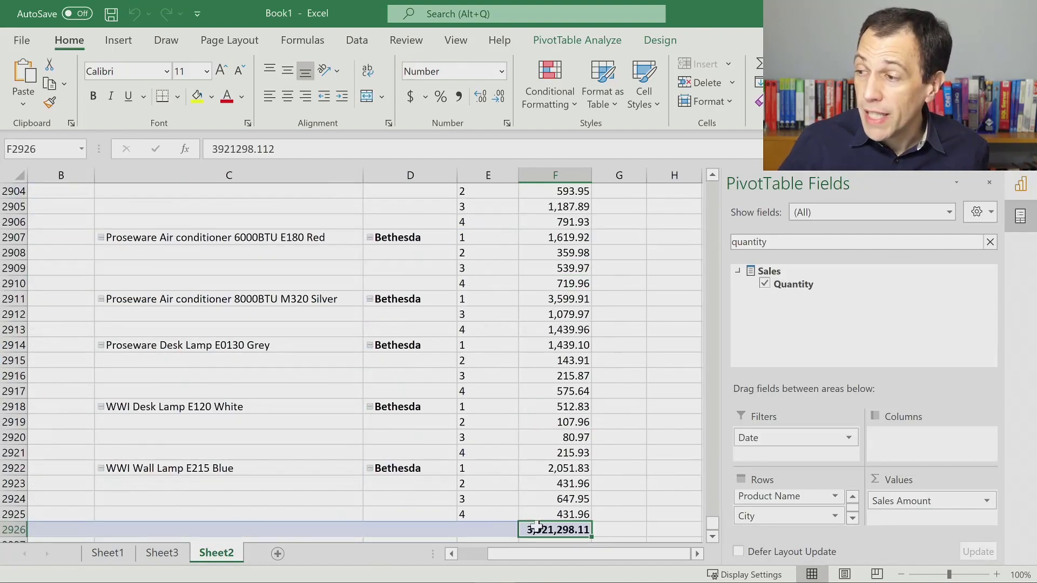
{"action": "mouse_move", "coordinate": [537, 526]}
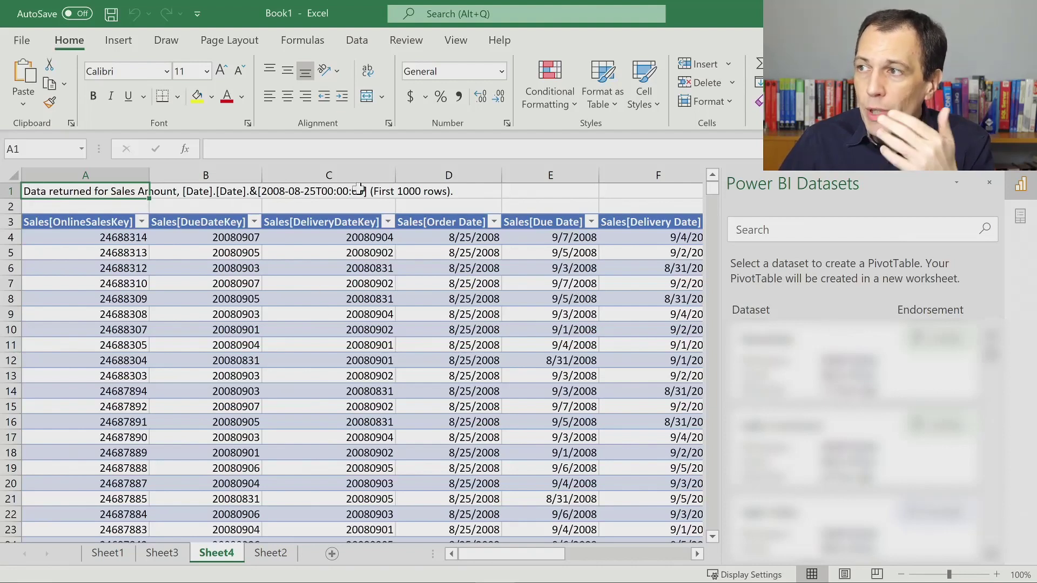
- Read the description above the detail table on Sheet4 and look at the table's last rows
{"action": "left_click", "coordinate": [134, 192]}
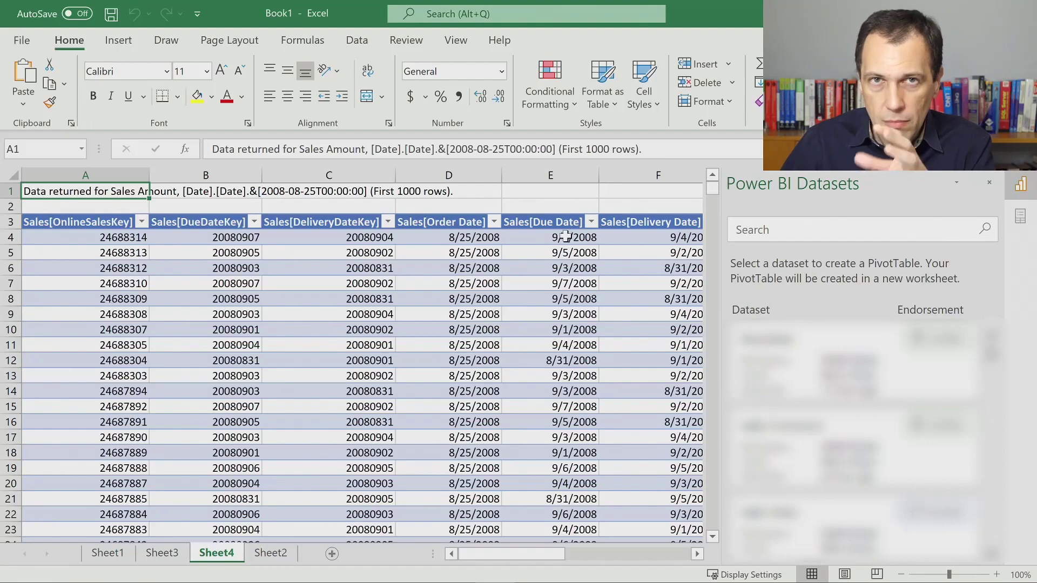
{"action": "left_click", "coordinate": [537, 327]}
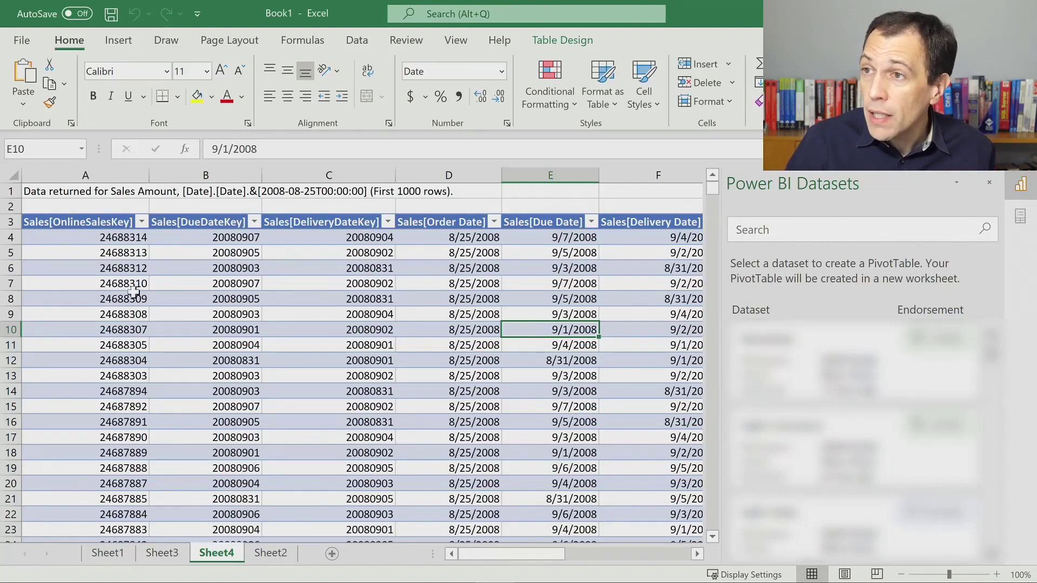
{"action": "left_click", "coordinate": [108, 345]}
{"action": "key", "text": "ctrl+Down"}
{"action": "left_click", "coordinate": [464, 376]}
{"action": "left_click", "coordinate": [510, 330]}
{"action": "key", "text": "Right"}
{"action": "key", "text": "Right"}
{"action": "key", "text": "Right"}
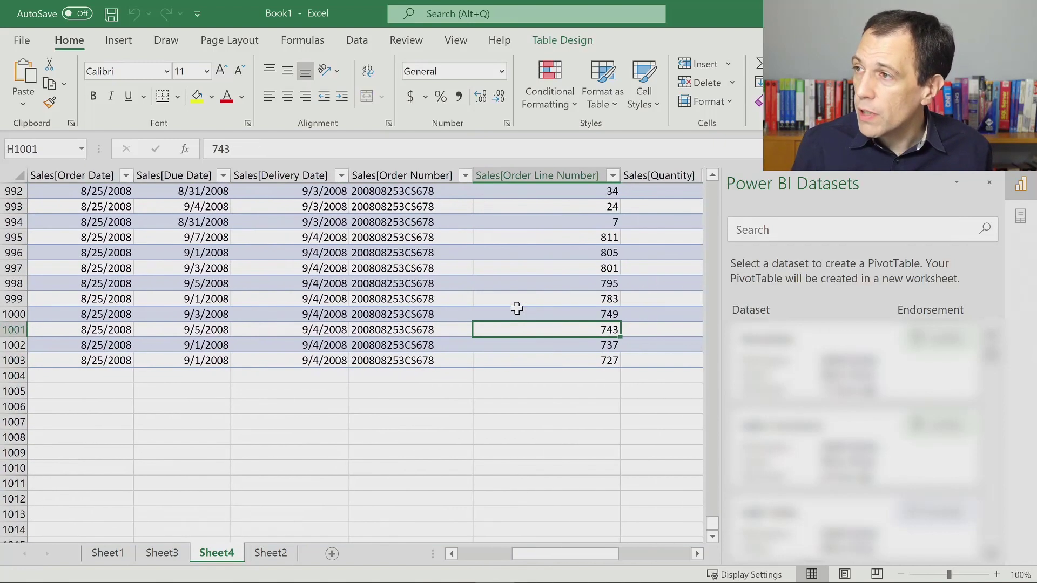
- Examine the Sheet4 detail table's columns from OnlineSalesKey across to Net Price
{"action": "scroll", "coordinate": [516, 308], "scroll_direction": "up", "scroll_amount": 10}
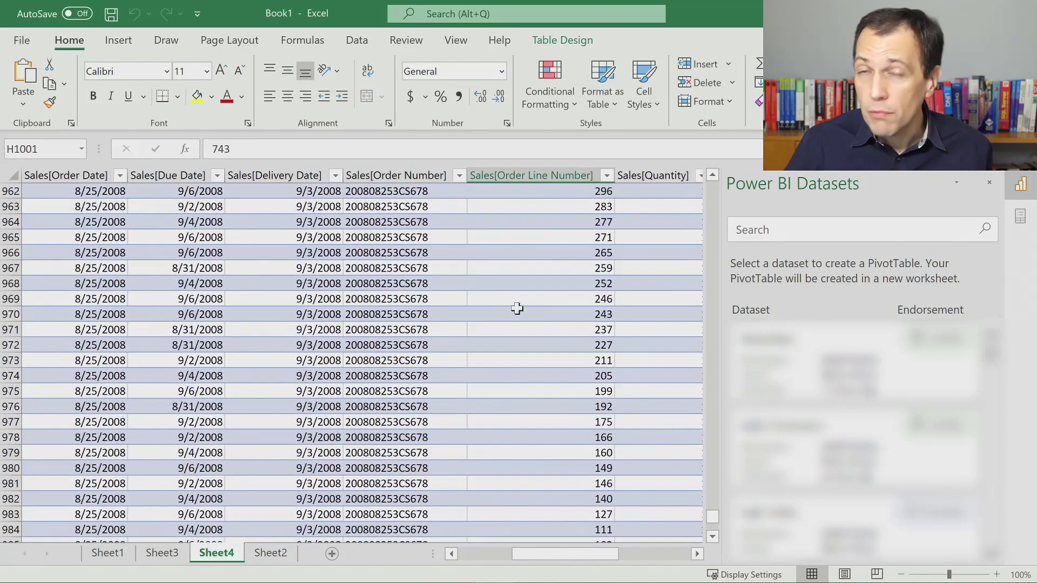
{"action": "left_click", "coordinate": [655, 295]}
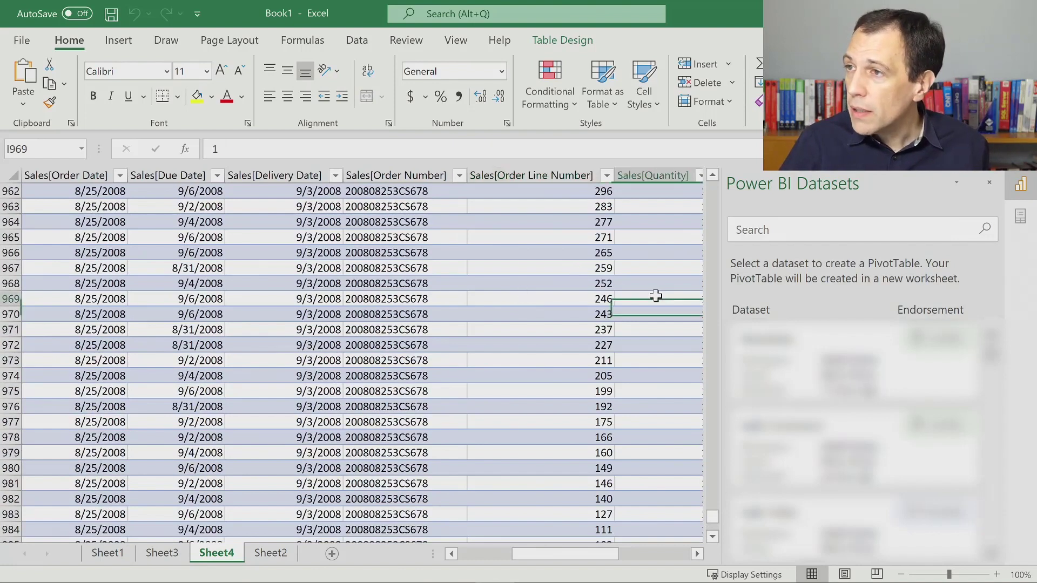
{"action": "key", "text": "Right"}
{"action": "key", "text": "Right"}
{"action": "key", "text": "Right"}
{"action": "key", "text": "Right"}
{"action": "key", "text": "Right"}
{"action": "key", "text": "Right"}
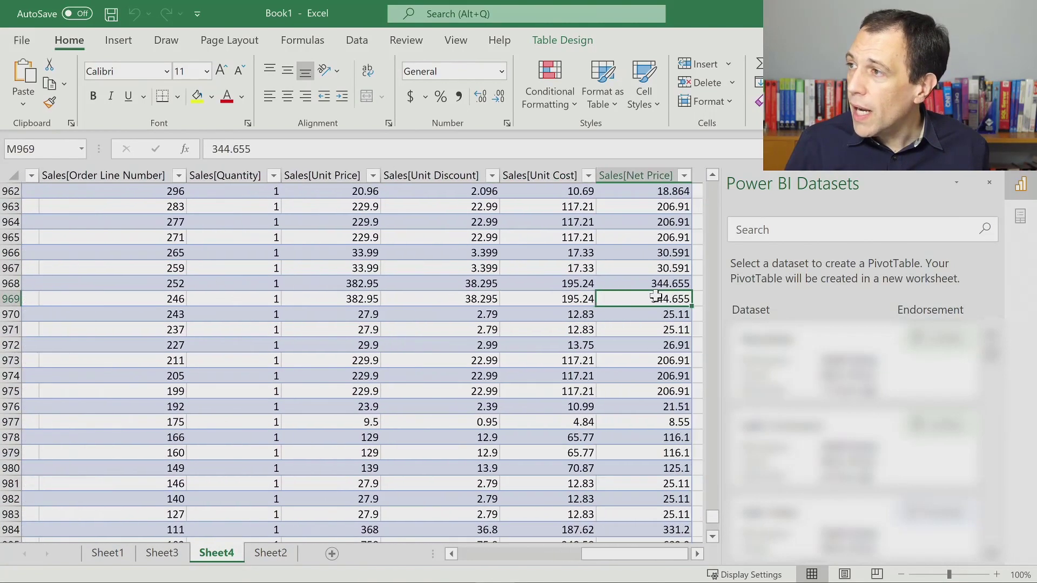
{"action": "key", "text": "Left"}
{"action": "key", "text": "Left"}
{"action": "key", "text": "Left"}
{"action": "key", "text": "Left"}
{"action": "key", "text": "Left"}
{"action": "key", "text": "Left"}
{"action": "key", "text": "Left"}
{"action": "key", "text": "Left"}
{"action": "key", "text": "Left"}
{"action": "key", "text": "Left"}
{"action": "key", "text": "Left"}
{"action": "key", "text": "Left"}
{"action": "key", "text": "Left"}
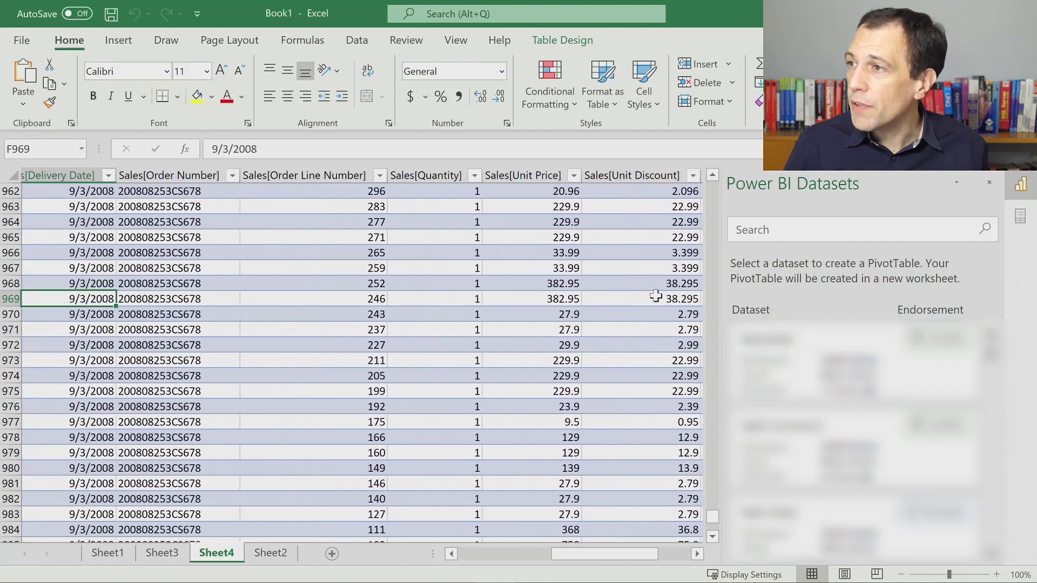
{"action": "key", "text": "Left"}
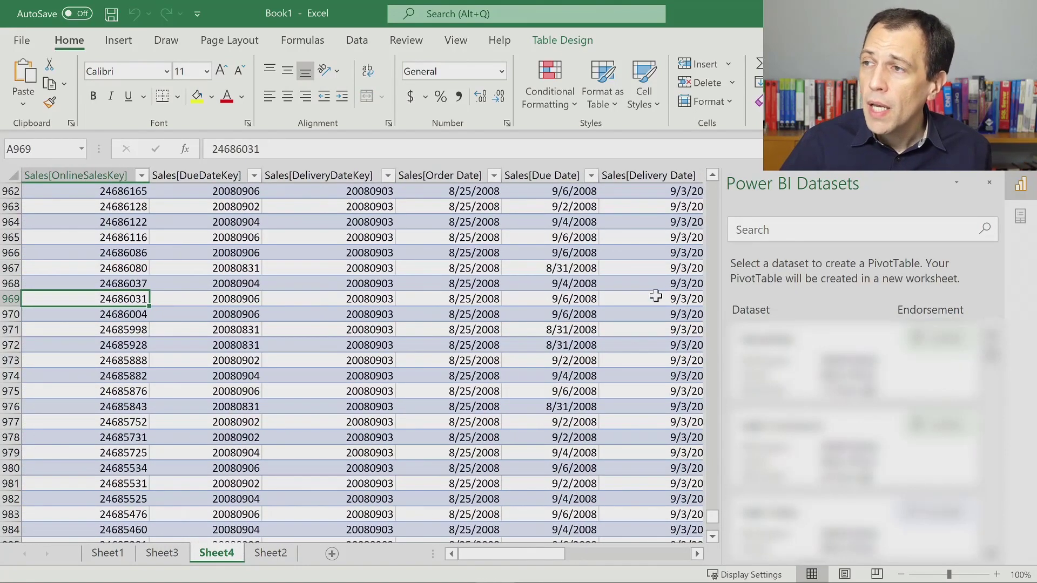
{"action": "scroll", "coordinate": [610, 291], "scroll_direction": "up", "scroll_amount": 16}
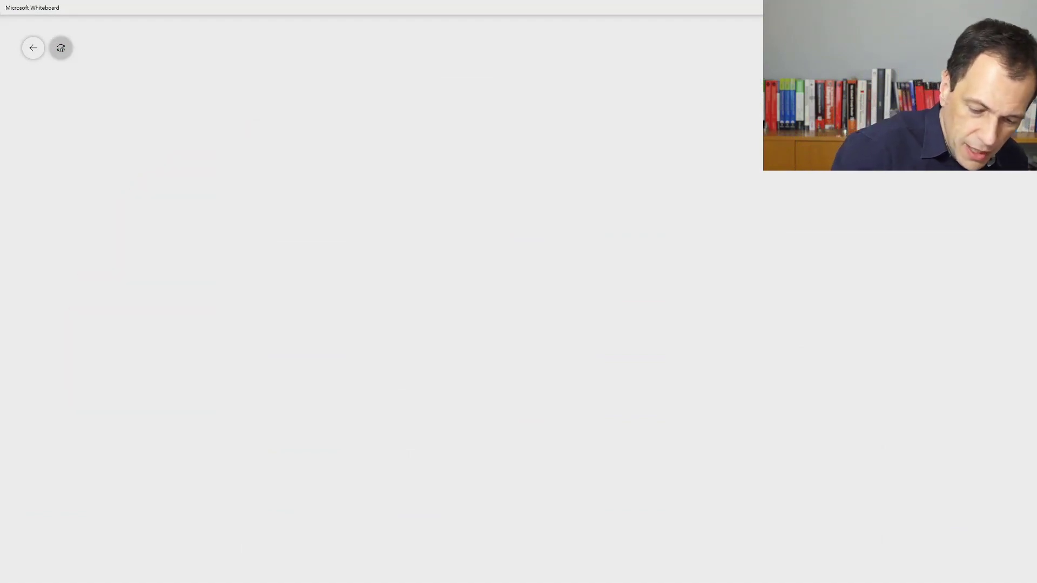
- Switch to Microsoft Whiteboard, draw a large blue ellipse and write POWER BI in its upper part
{"action": "mouse_move", "coordinate": [296, 133]}
{"action": "left_mouse_down"}
{"action": "mouse_move", "coordinate": [250, 130]}
{"action": "mouse_move", "coordinate": [162, 481]}
{"action": "mouse_move", "coordinate": [589, 343]}
{"action": "mouse_move", "coordinate": [268, 129]}
{"action": "left_mouse_up"}
{"action": "mouse_move", "coordinate": [221, 164]}
{"action": "left_mouse_down"}
{"action": "mouse_move", "coordinate": [223, 206]}
{"action": "mouse_move", "coordinate": [225, 186]}
{"action": "mouse_move", "coordinate": [253, 172]}
{"action": "mouse_move", "coordinate": [284, 174]}
{"action": "mouse_move", "coordinate": [306, 199]}
{"action": "left_mouse_up"}
{"action": "mouse_move", "coordinate": [315, 179]}
{"action": "left_mouse_down"}
{"action": "mouse_move", "coordinate": [315, 195]}
{"action": "mouse_move", "coordinate": [347, 195]}
{"action": "left_mouse_up"}
{"action": "mouse_move", "coordinate": [349, 172]}
{"action": "left_mouse_down"}
{"action": "mouse_move", "coordinate": [359, 199]}
{"action": "mouse_move", "coordinate": [371, 195]}
{"action": "left_mouse_up"}
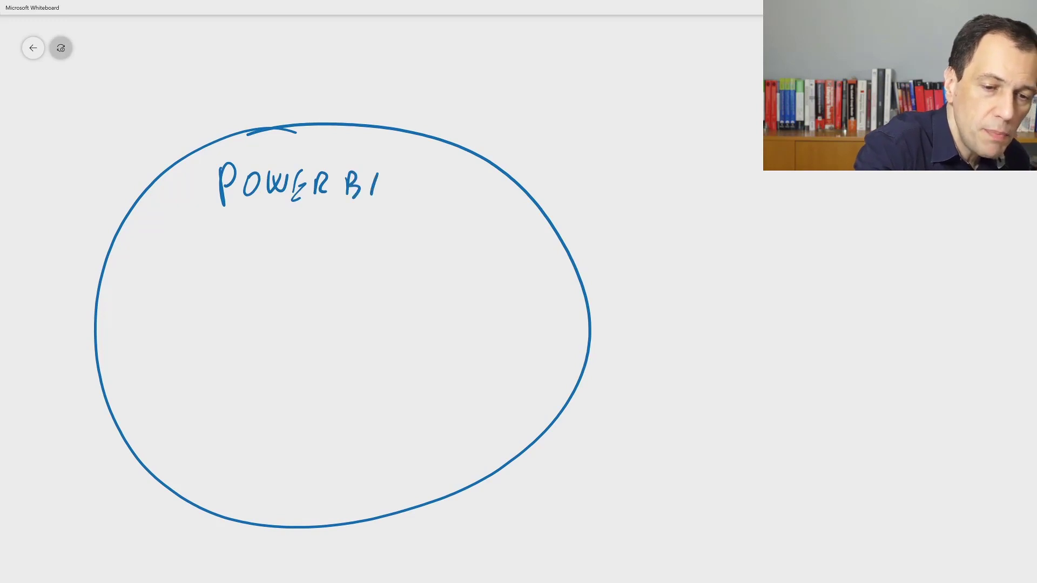
- Draw a database cylinder inside the Power BI ellipse and label it CONTOSO
{"action": "left_click_drag", "start_coordinate": [247, 270], "coordinate": [243, 381]}
{"action": "left_click_drag", "start_coordinate": [262, 286], "coordinate": [324, 267]}
{"action": "mouse_move", "coordinate": [251, 267]}
{"action": "left_mouse_down"}
{"action": "mouse_move", "coordinate": [317, 271]}
{"action": "mouse_move", "coordinate": [312, 401]}
{"action": "left_mouse_up"}
{"action": "left_click_drag", "start_coordinate": [247, 397], "coordinate": [312, 390]}
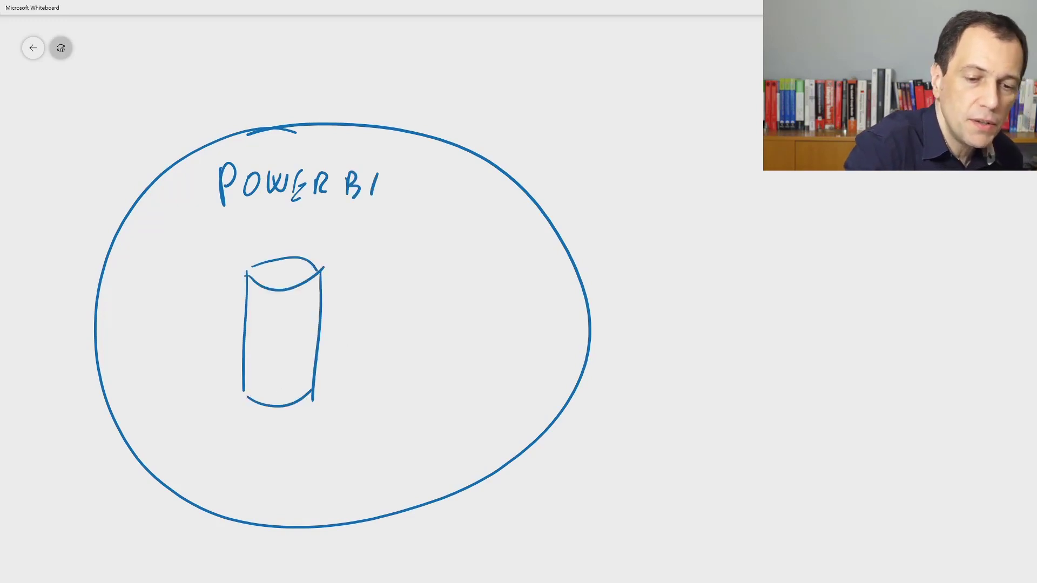
{"action": "left_click_drag", "start_coordinate": [349, 321], "coordinate": [347, 336]}
{"action": "mouse_move", "coordinate": [361, 323]}
{"action": "left_mouse_down"}
{"action": "mouse_move", "coordinate": [384, 334]}
{"action": "mouse_move", "coordinate": [414, 319]}
{"action": "left_mouse_up"}
{"action": "left_click_drag", "start_coordinate": [406, 320], "coordinate": [405, 334]}
{"action": "mouse_move", "coordinate": [420, 320]}
{"action": "left_mouse_down"}
{"action": "mouse_move", "coordinate": [430, 334]}
{"action": "mouse_move", "coordinate": [458, 321]}
{"action": "left_mouse_up"}
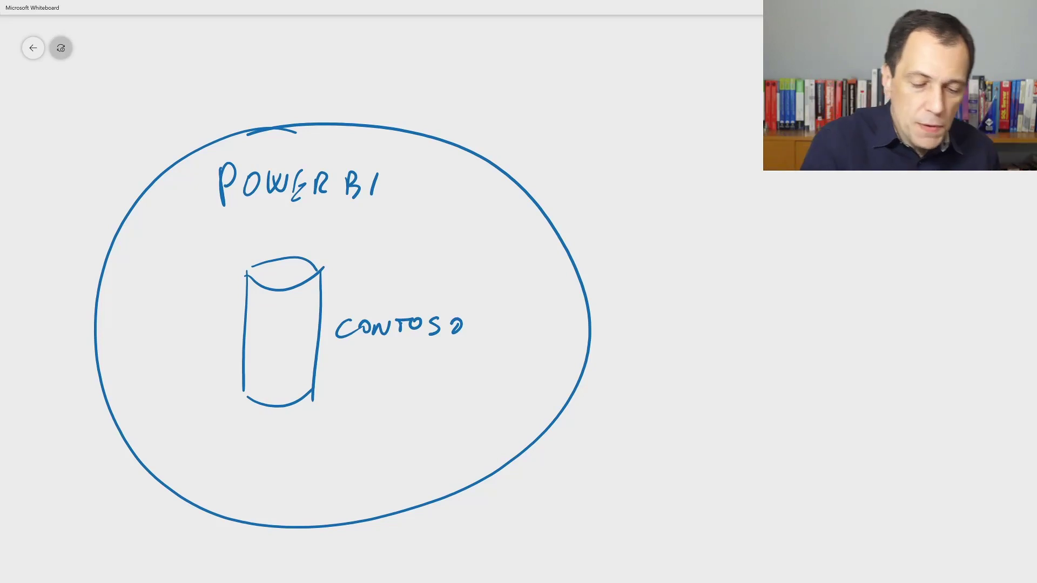
- Draw a green rectangle outside the Power BI ellipse, up and to its right, and label it EXCEL
{"action": "left_click_drag", "start_coordinate": [630, 90], "coordinate": [639, 206]}
{"action": "mouse_move", "coordinate": [631, 85]}
{"action": "left_mouse_down"}
{"action": "mouse_move", "coordinate": [676, 75]}
{"action": "mouse_move", "coordinate": [814, 196]}
{"action": "mouse_move", "coordinate": [667, 214]}
{"action": "left_mouse_up"}
{"action": "left_click_drag", "start_coordinate": [677, 118], "coordinate": [675, 145]}
{"action": "mouse_move", "coordinate": [676, 118]}
{"action": "left_mouse_down"}
{"action": "mouse_move", "coordinate": [695, 116]}
{"action": "mouse_move", "coordinate": [692, 132]}
{"action": "left_mouse_up"}
{"action": "left_click_drag", "start_coordinate": [675, 146], "coordinate": [719, 137]}
{"action": "mouse_move", "coordinate": [720, 119]}
{"action": "left_mouse_down"}
{"action": "mouse_move", "coordinate": [706, 142]}
{"action": "mouse_move", "coordinate": [729, 136]}
{"action": "left_mouse_up"}
{"action": "left_click_drag", "start_coordinate": [743, 127], "coordinate": [745, 134]}
{"action": "left_click_drag", "start_coordinate": [745, 133], "coordinate": [758, 142]}
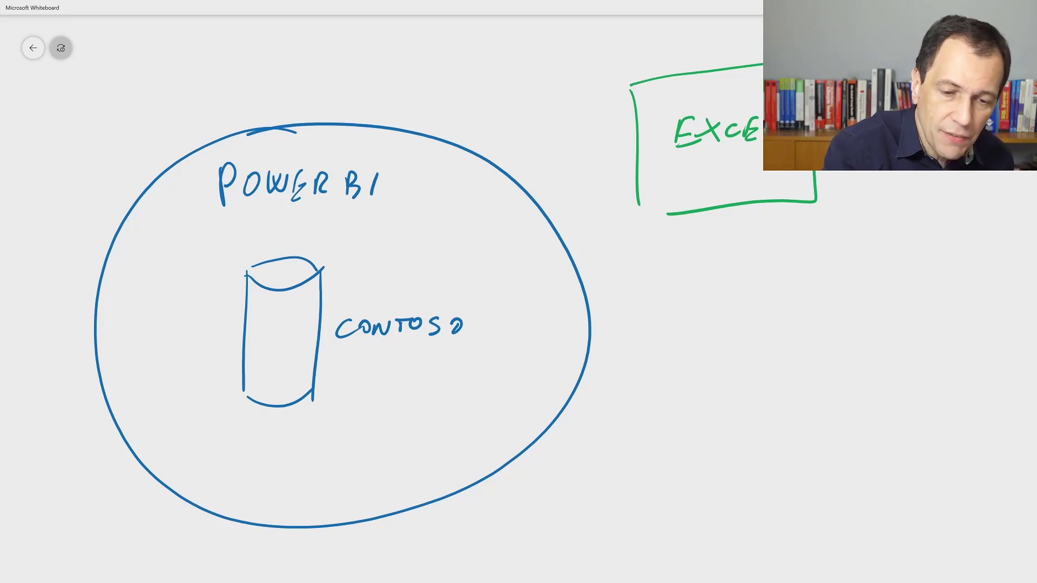
- Connect the CONTOSO cylinder to the EXCEL rectangle with a red wavy line
{"action": "mouse_move", "coordinate": [331, 288]}
{"action": "left_mouse_down"}
{"action": "mouse_move", "coordinate": [412, 224]}
{"action": "mouse_move", "coordinate": [504, 181]}
{"action": "mouse_move", "coordinate": [639, 158]}
{"action": "left_mouse_up"}
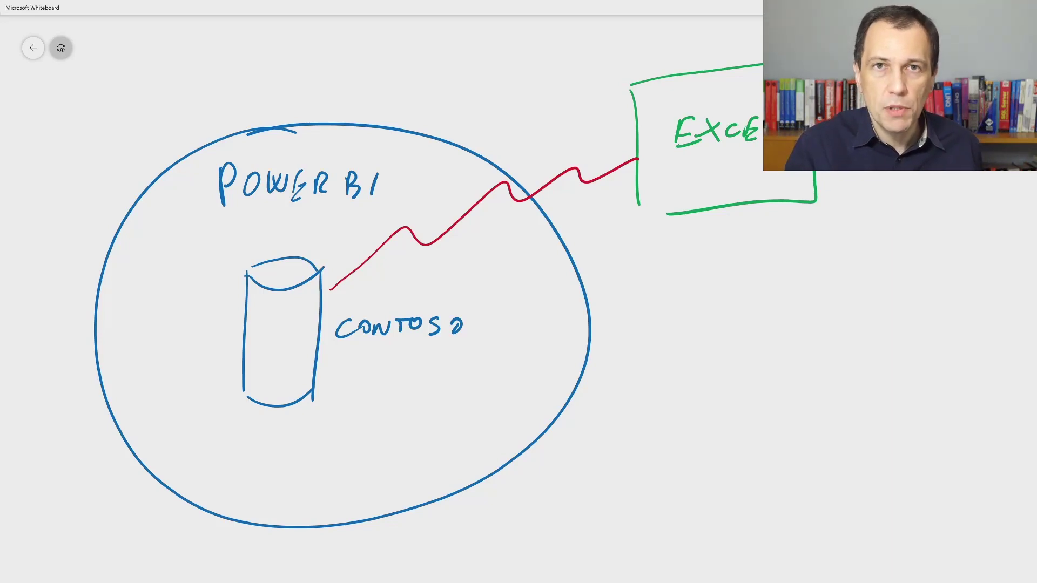
{"action": "left_click_drag", "start_coordinate": [518, 324], "coordinate": [581, 373]}
{"action": "left_click_drag", "start_coordinate": [518, 324], "coordinate": [387, 367]}
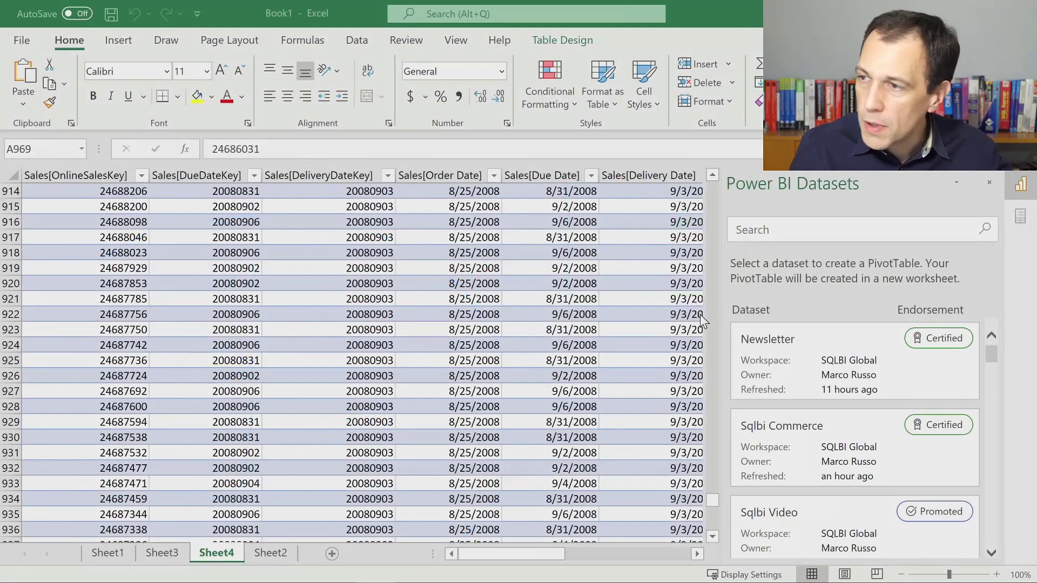
- Switch to Excel and look through the Sheet2 PivotTable from its grand total back up to the header rows
{"action": "left_click", "coordinate": [273, 553]}
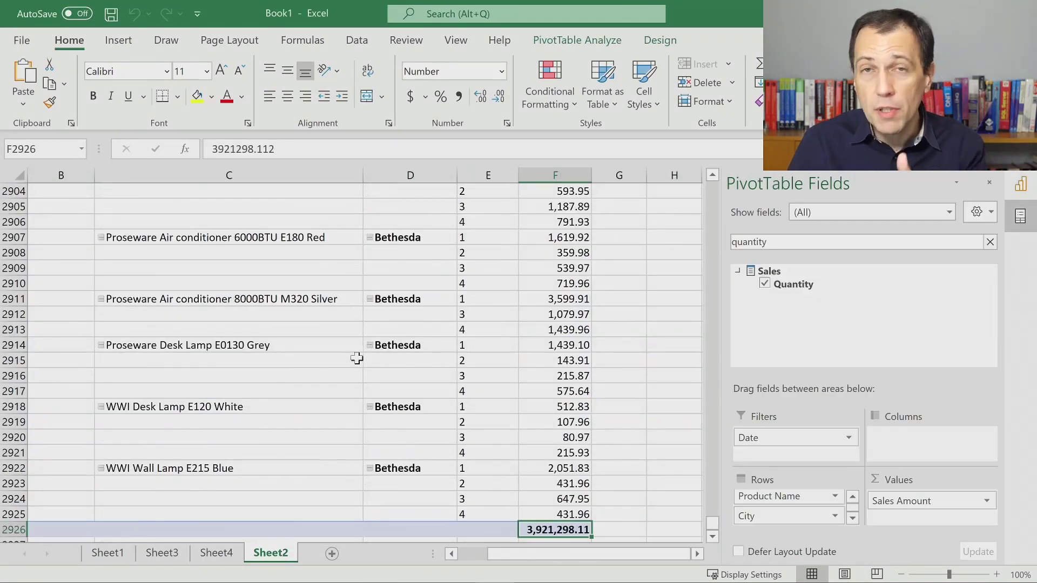
{"action": "scroll", "coordinate": [356, 354], "scroll_direction": "up", "scroll_amount": 17}
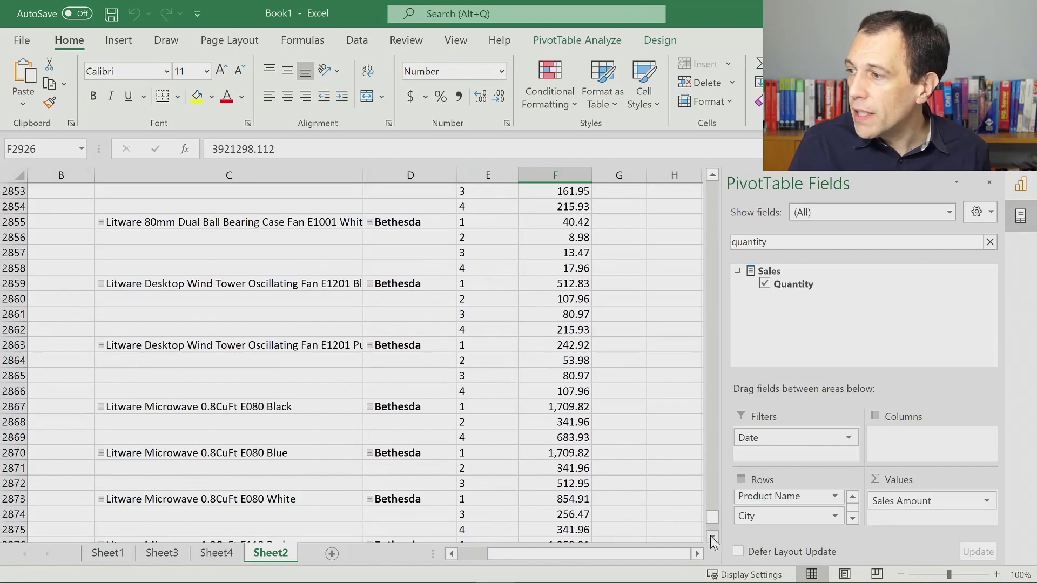
{"action": "left_click", "coordinate": [715, 517]}
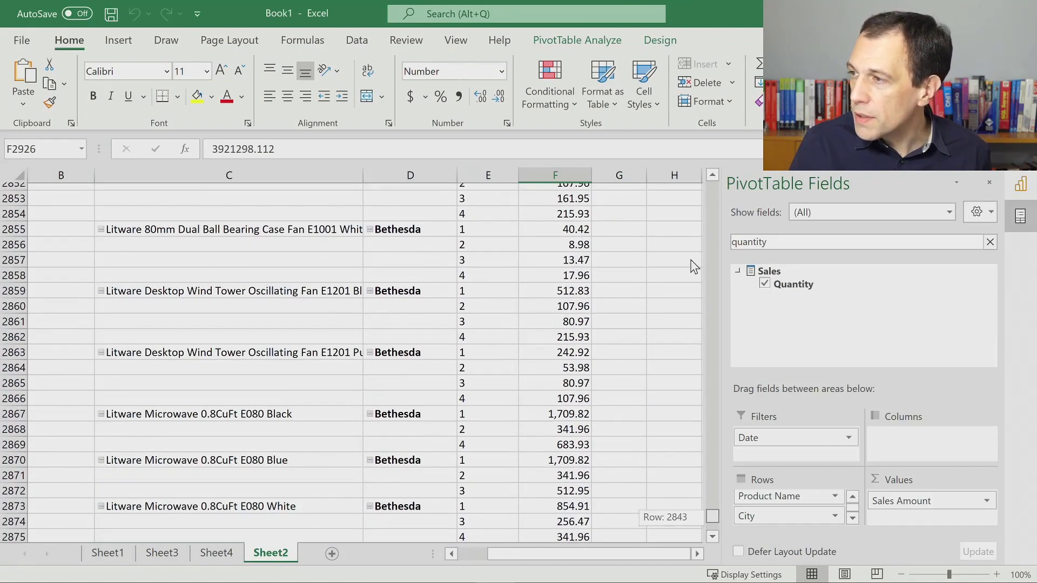
{"action": "left_click_drag", "start_coordinate": [698, 190], "coordinate": [702, 186]}
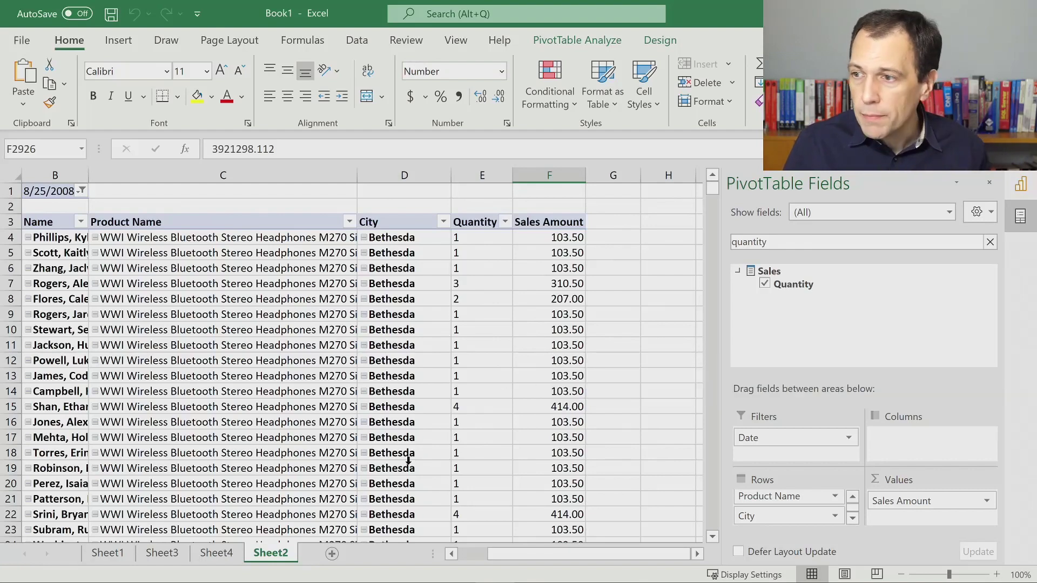
- Return to the first rows of the Sheet4 detail table and close the Power BI Datasets pane
{"action": "left_click", "coordinate": [217, 552]}
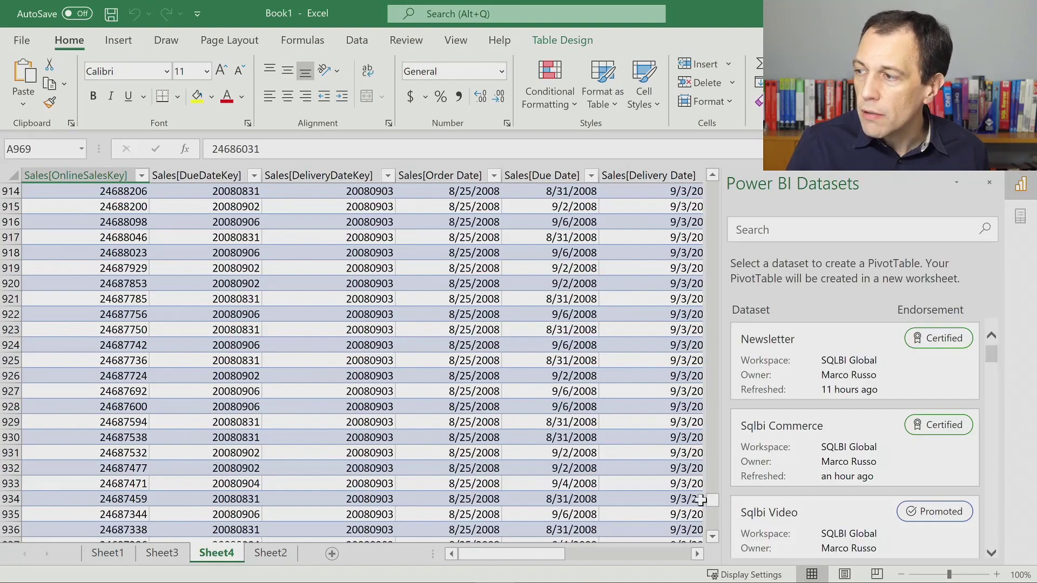
{"action": "left_click_drag", "start_coordinate": [712, 499], "coordinate": [707, 172]}
{"action": "left_click", "coordinate": [989, 183]}
{"action": "left_click", "coordinate": [227, 312]}
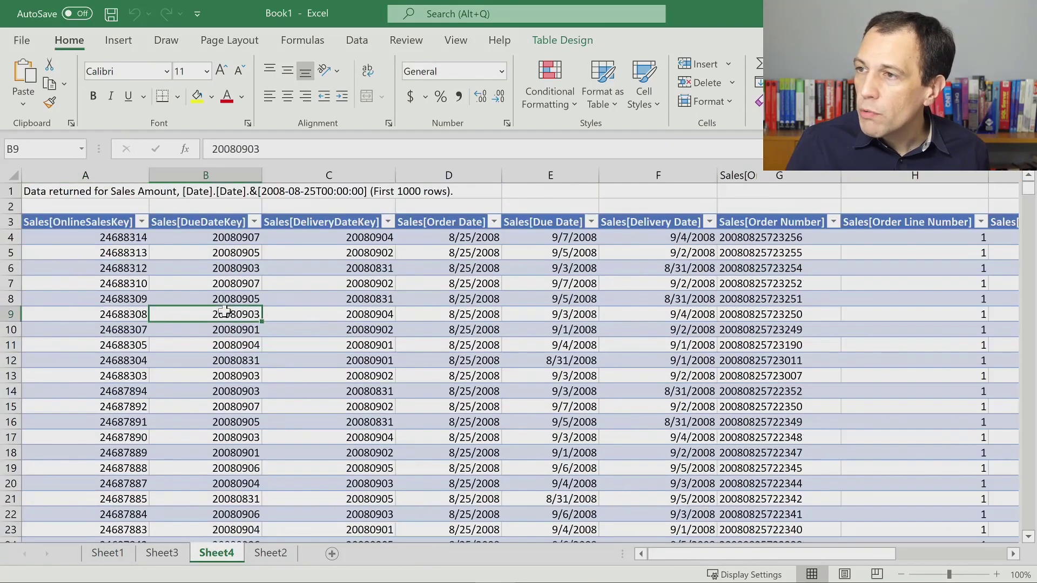
- Open the detail table's OLE DB query for editing and enlarge its connection and command text
{"action": "right_click", "coordinate": [211, 286]}
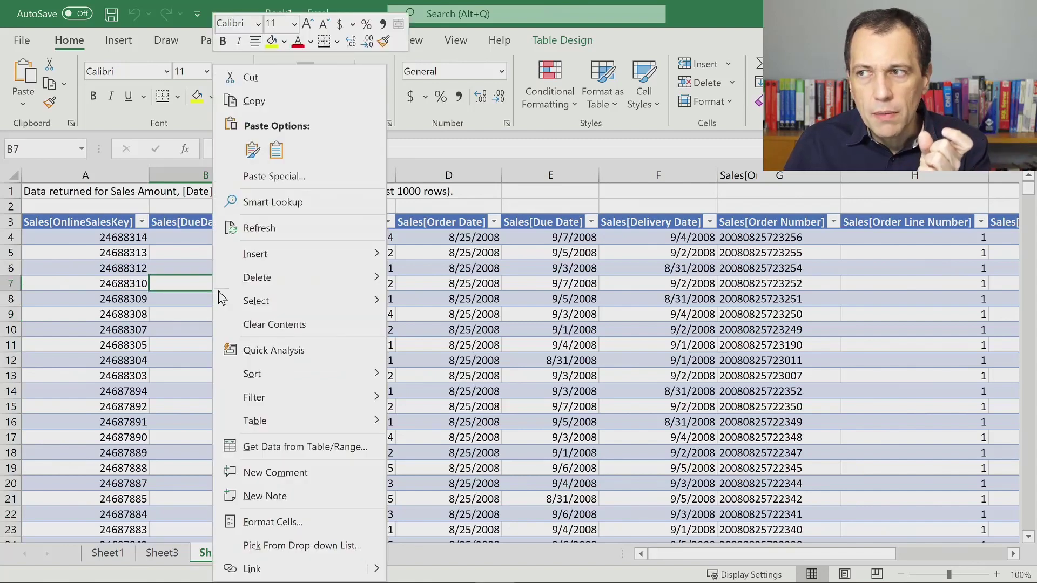
{"action": "mouse_move", "coordinate": [265, 419]}
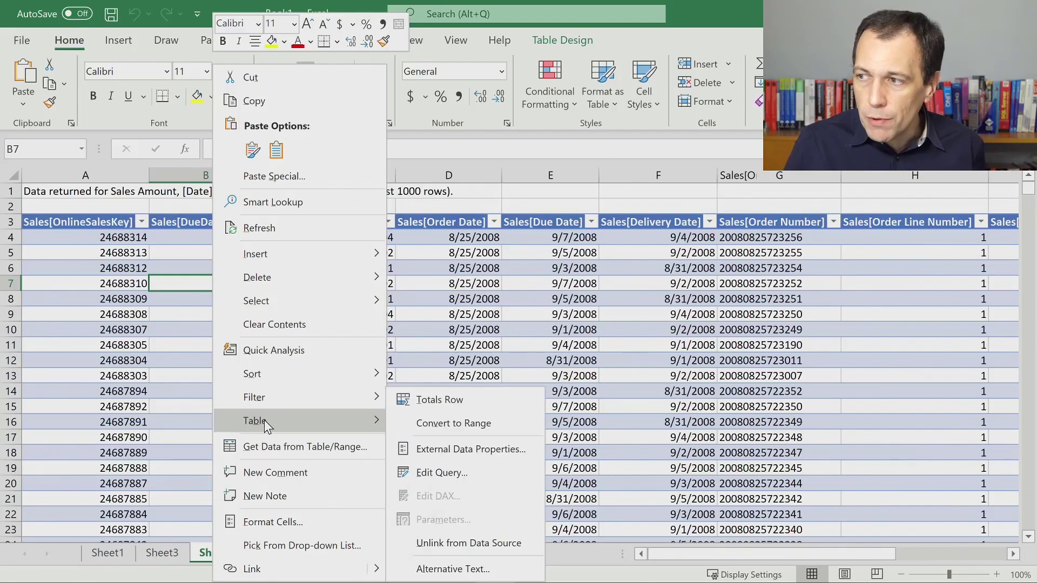
{"action": "left_click", "coordinate": [445, 471]}
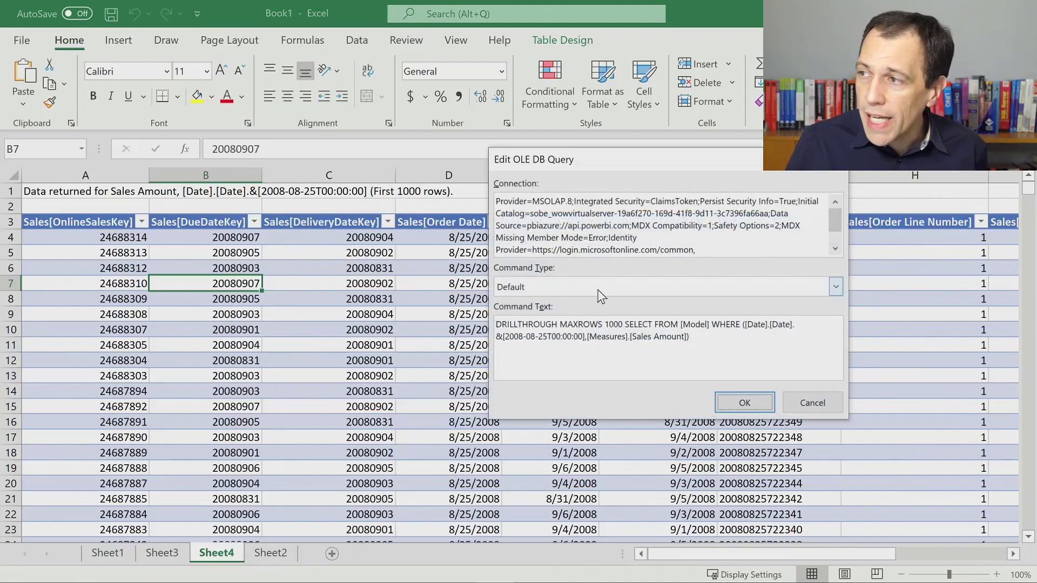
{"action": "left_click_drag", "start_coordinate": [579, 161], "coordinate": [353, 111]}
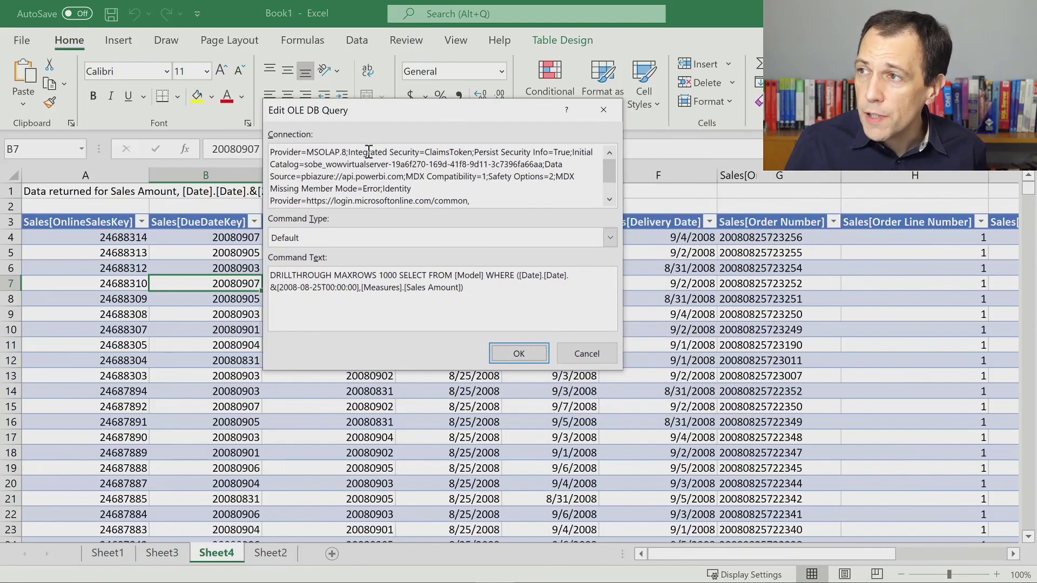
{"action": "scroll", "coordinate": [426, 172], "scroll_direction": "up", "scroll_amount": 2}
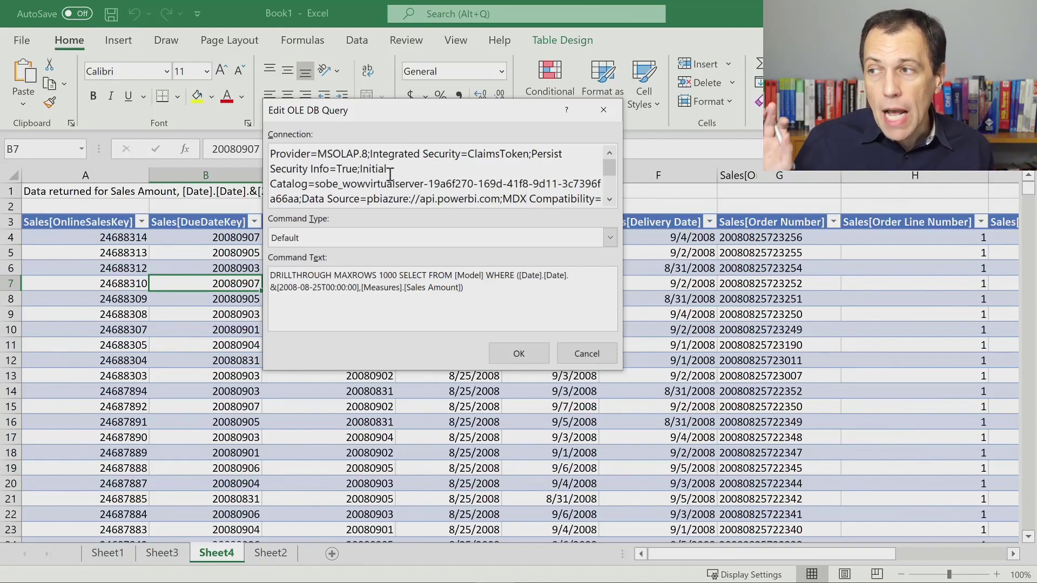
{"action": "scroll", "coordinate": [494, 295], "scroll_direction": "up", "scroll_amount": 3, "text": "ctrl"}
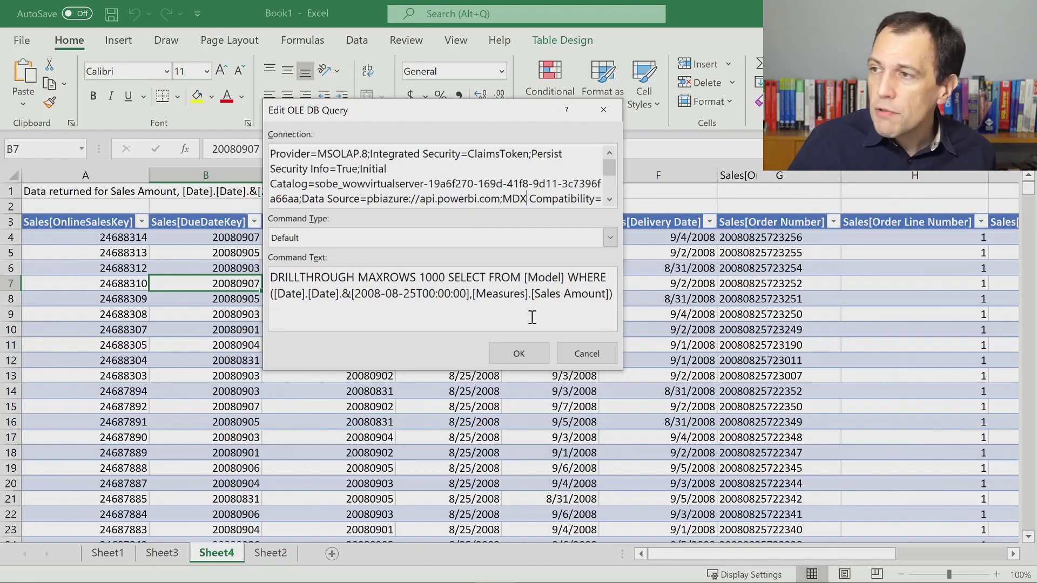
- Examine the row limit, the date filter and the Sales Amount measure in the DRILLTHROUGH command text
{"action": "double_click", "coordinate": [434, 277]}
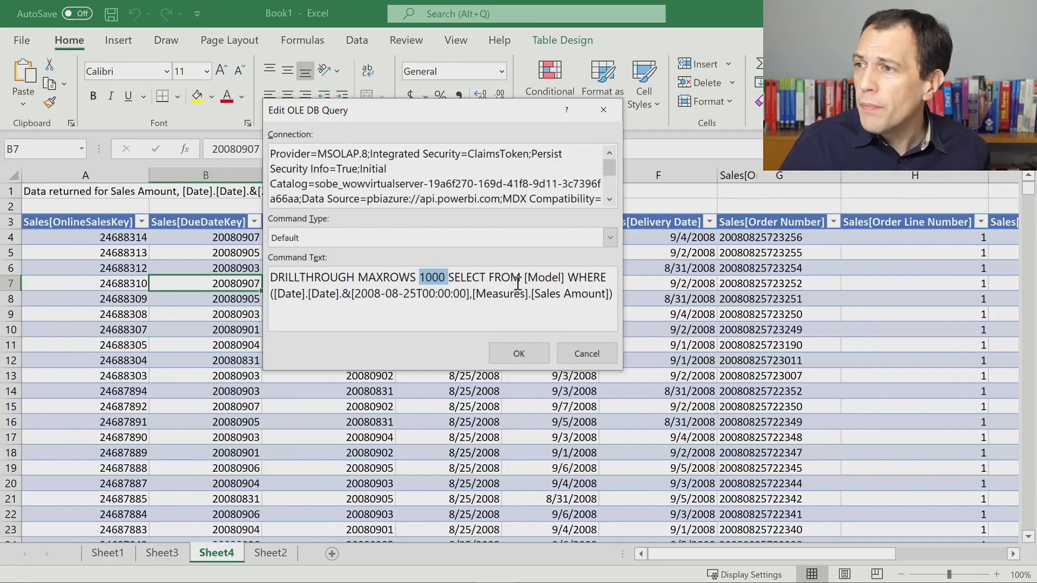
{"action": "left_click_drag", "start_coordinate": [356, 297], "coordinate": [430, 297]}
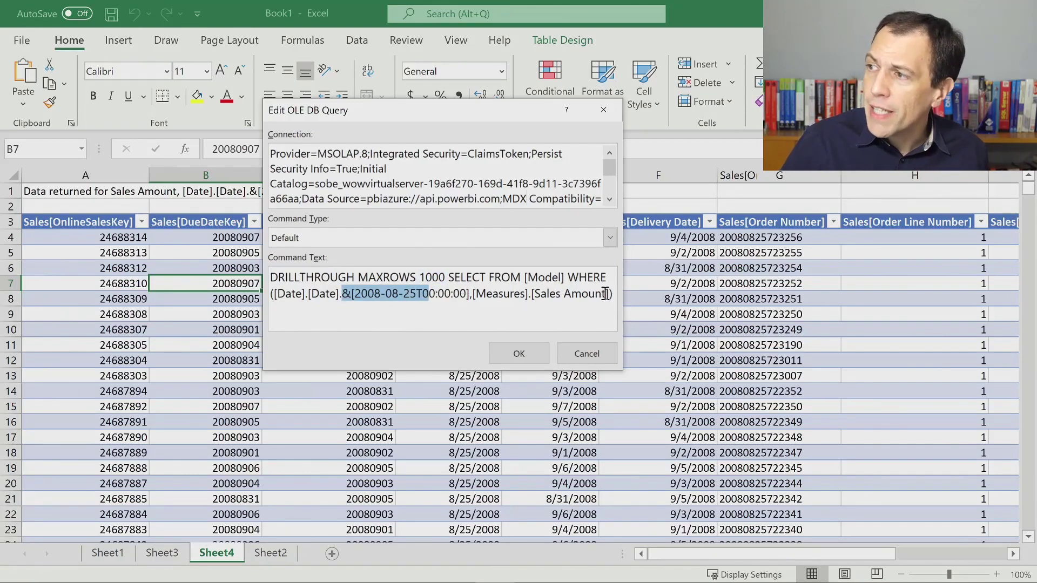
{"action": "left_click_drag", "start_coordinate": [605, 294], "coordinate": [551, 293]}
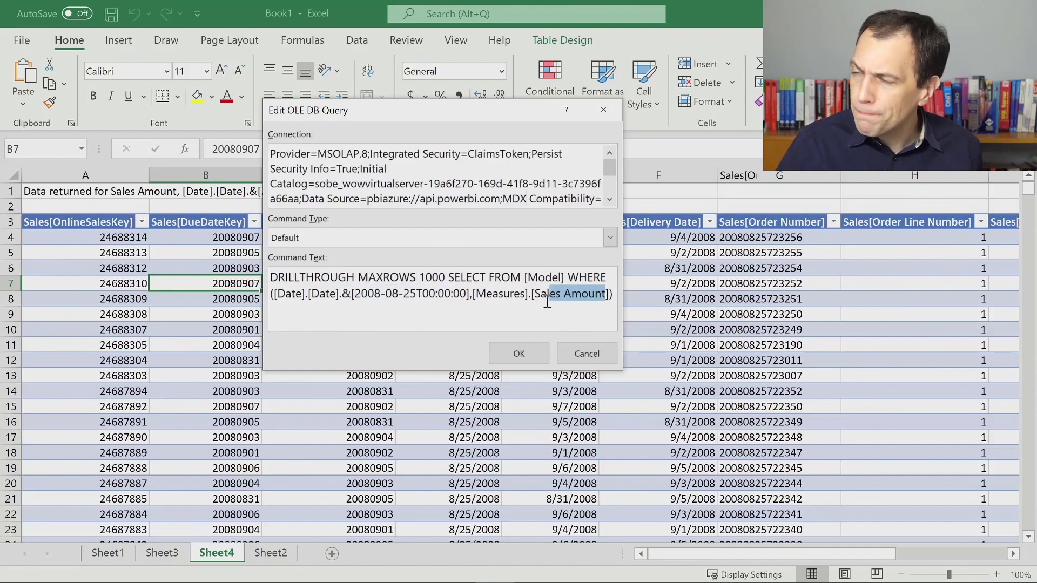
{"action": "left_click", "coordinate": [547, 295]}
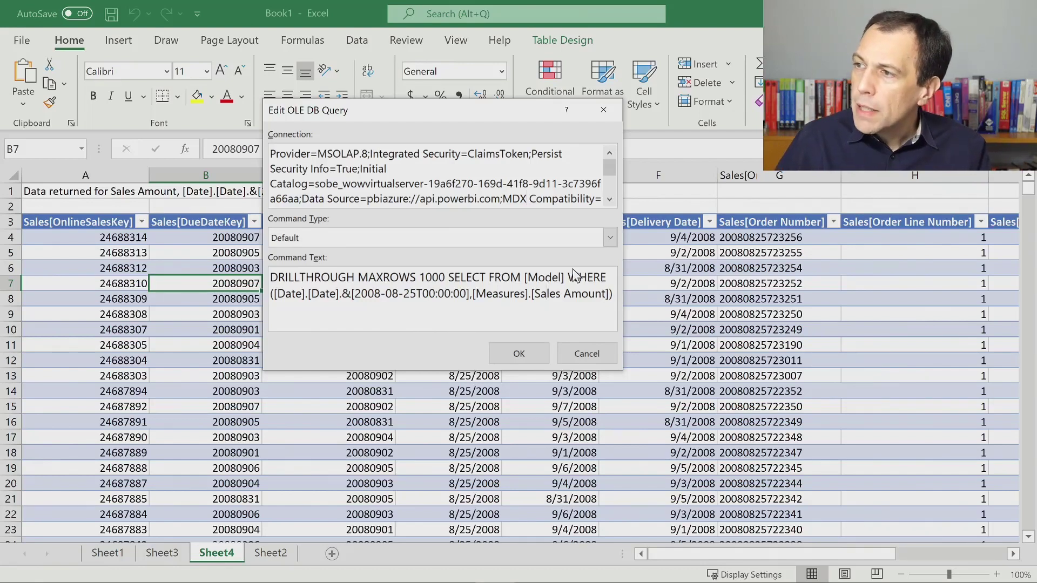
- Set MAXROWS to 5000 in the DRILLTHROUGH command and apply the query change to the detail table
{"action": "left_click_drag", "start_coordinate": [420, 278], "coordinate": [440, 277]}
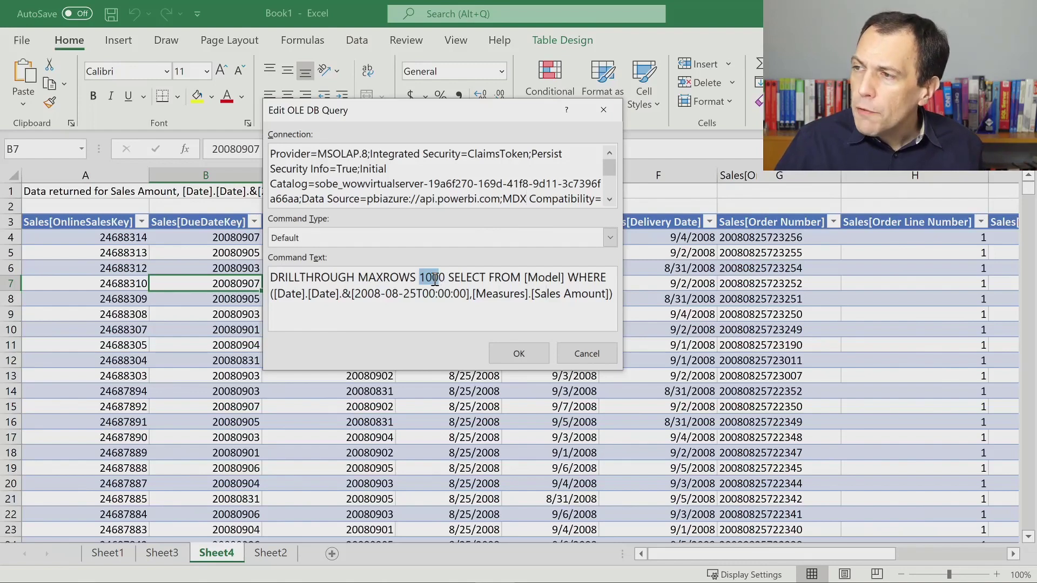
{"action": "left_click", "coordinate": [440, 277]}
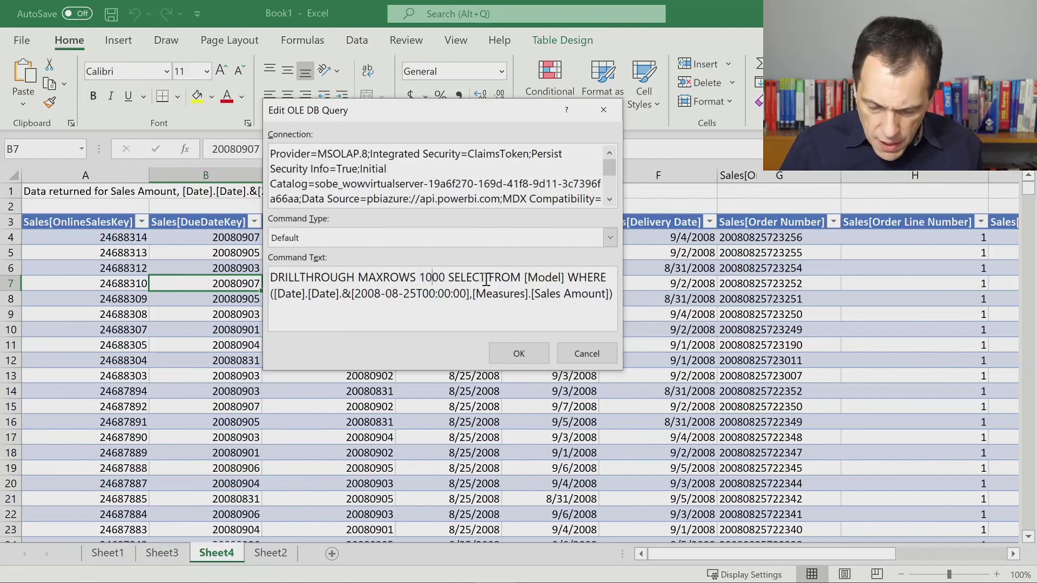
{"action": "key", "text": "BackSpace"}
{"action": "type", "text": "5"}
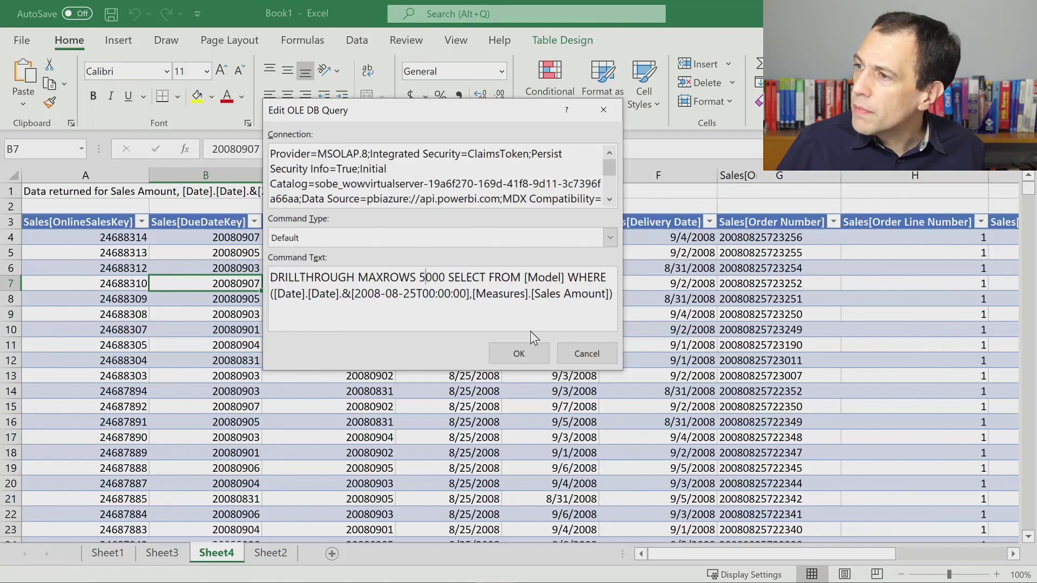
{"action": "left_click", "coordinate": [515, 356]}
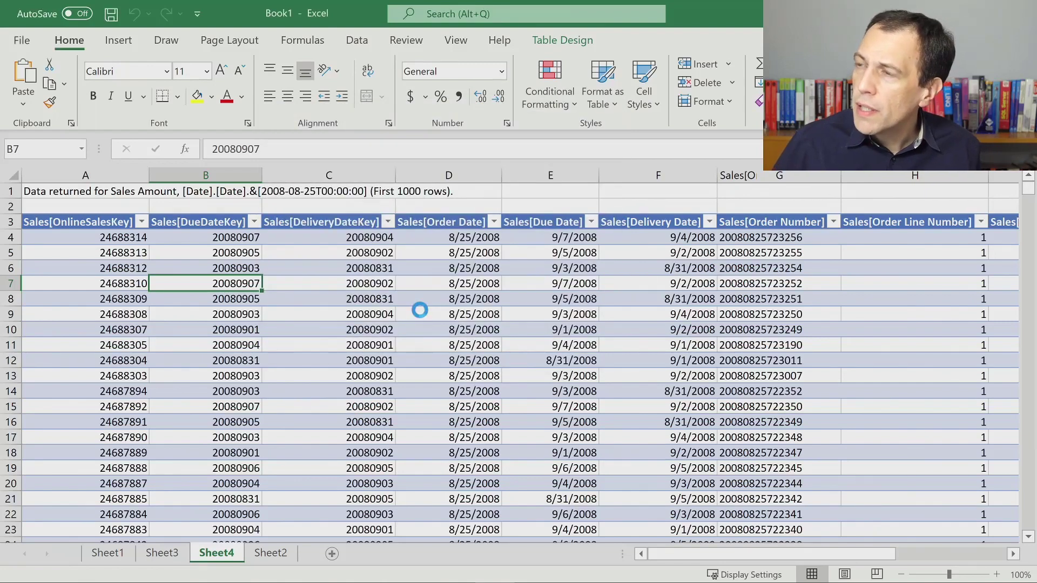
- Check the last rows of the reloaded detail table and return to cell A1
{"action": "left_click", "coordinate": [215, 293]}
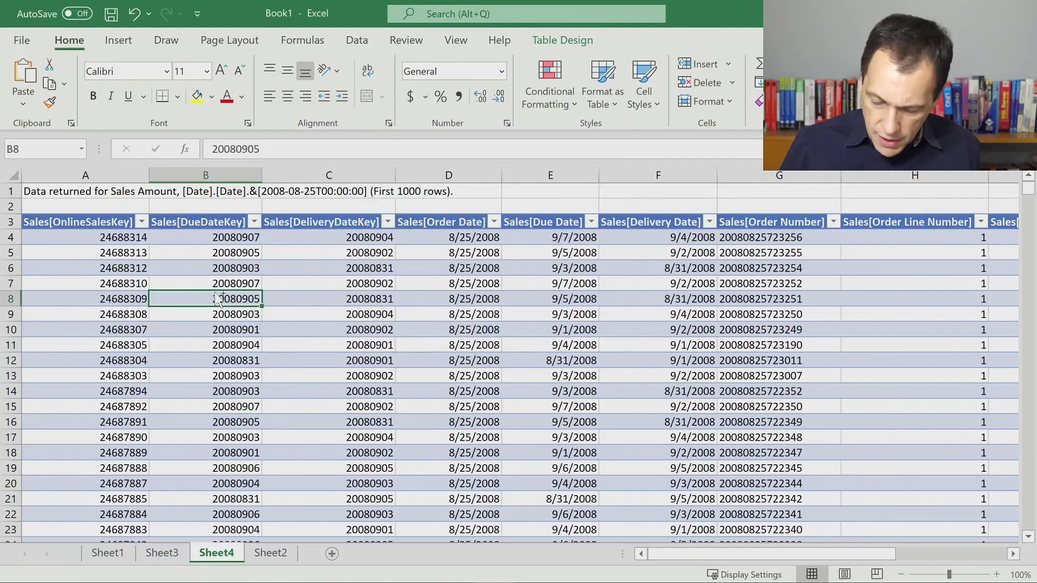
{"action": "key", "text": "ctrl+Down"}
{"action": "scroll", "coordinate": [162, 378], "scroll_direction": "down", "scroll_amount": 2}
{"action": "scroll", "coordinate": [119, 432], "scroll_direction": "down", "scroll_amount": 1}
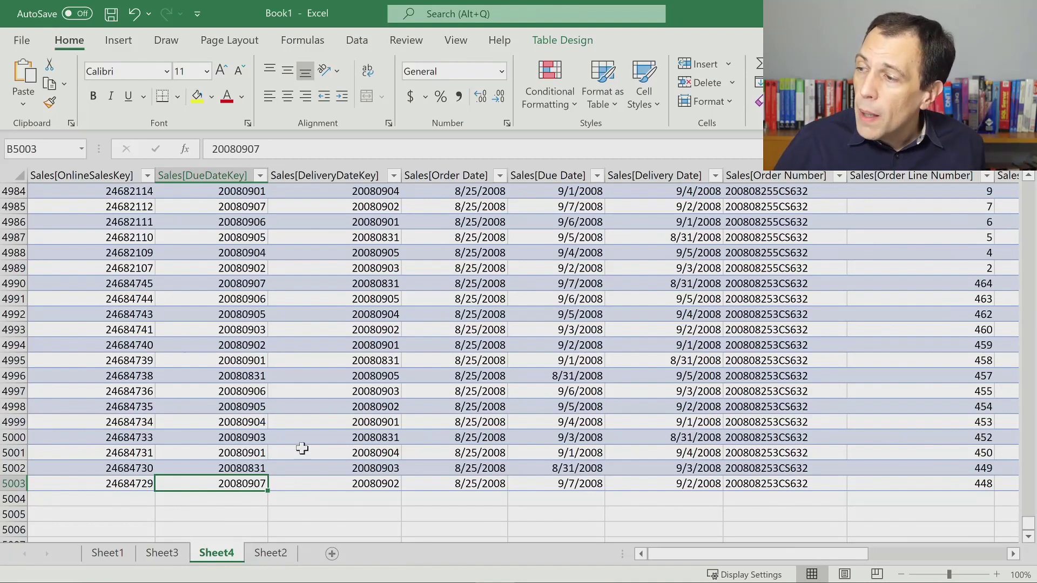
{"action": "key", "text": "ctrl+Home"}
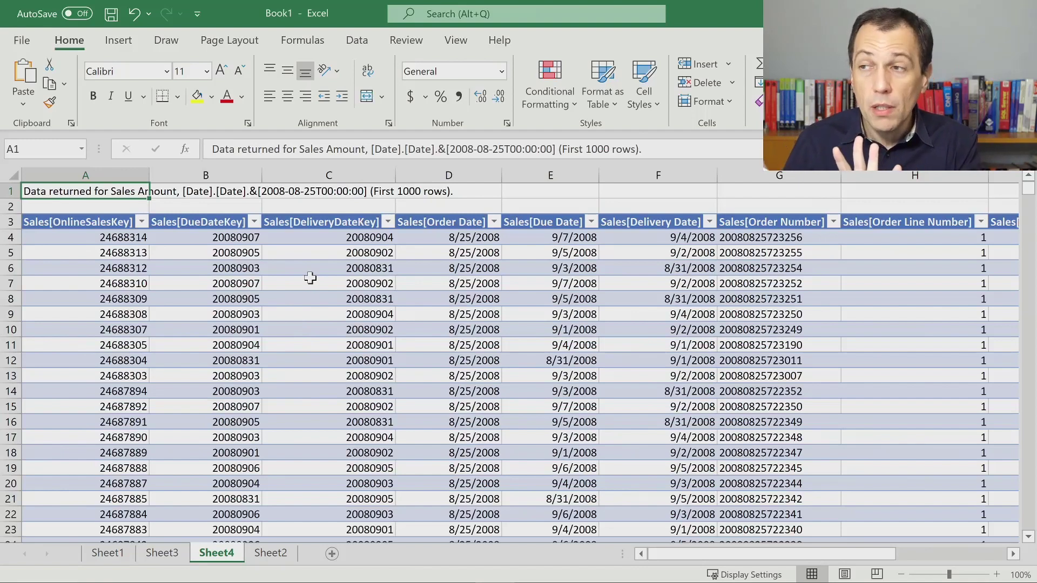
- Reopen the detail table's query, read its full connection string and close it without changes
{"action": "right_click", "coordinate": [266, 296]}
{"action": "mouse_move", "coordinate": [349, 419]}
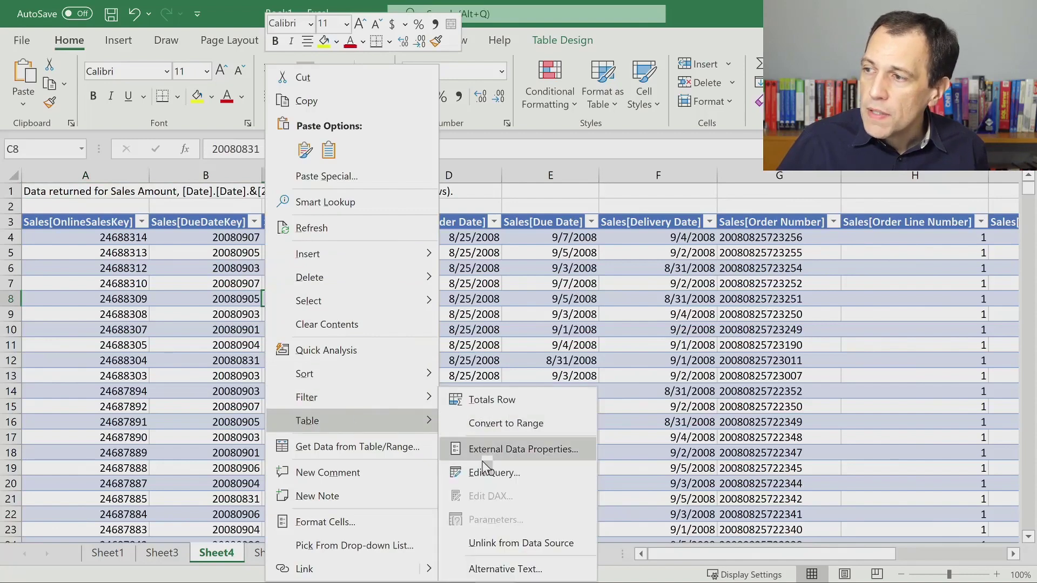
{"action": "left_click", "coordinate": [475, 479]}
{"action": "scroll", "coordinate": [485, 320], "scroll_direction": "up", "scroll_amount": 3}
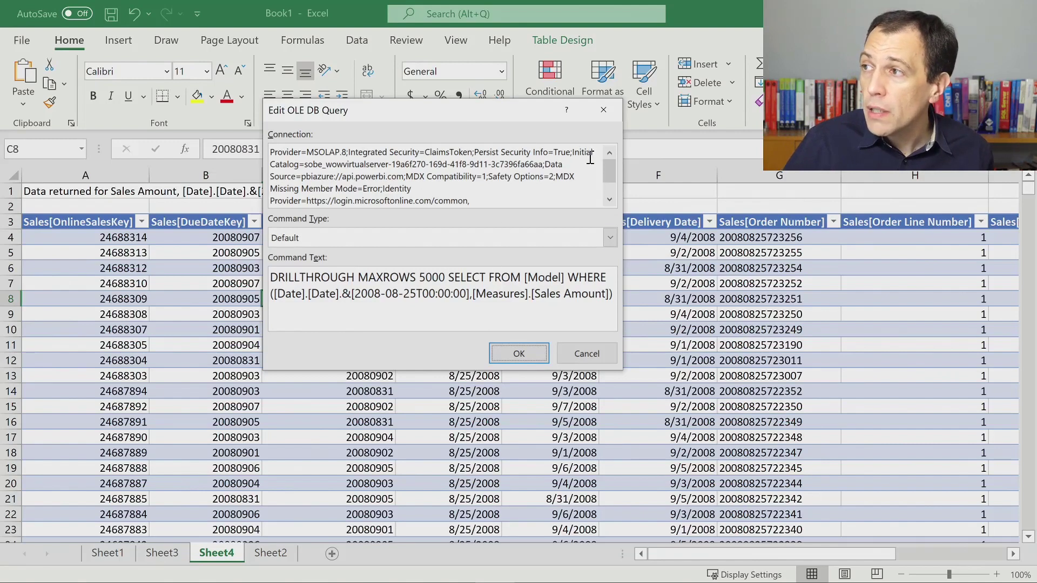
{"action": "left_click_drag", "start_coordinate": [607, 173], "coordinate": [610, 199]}
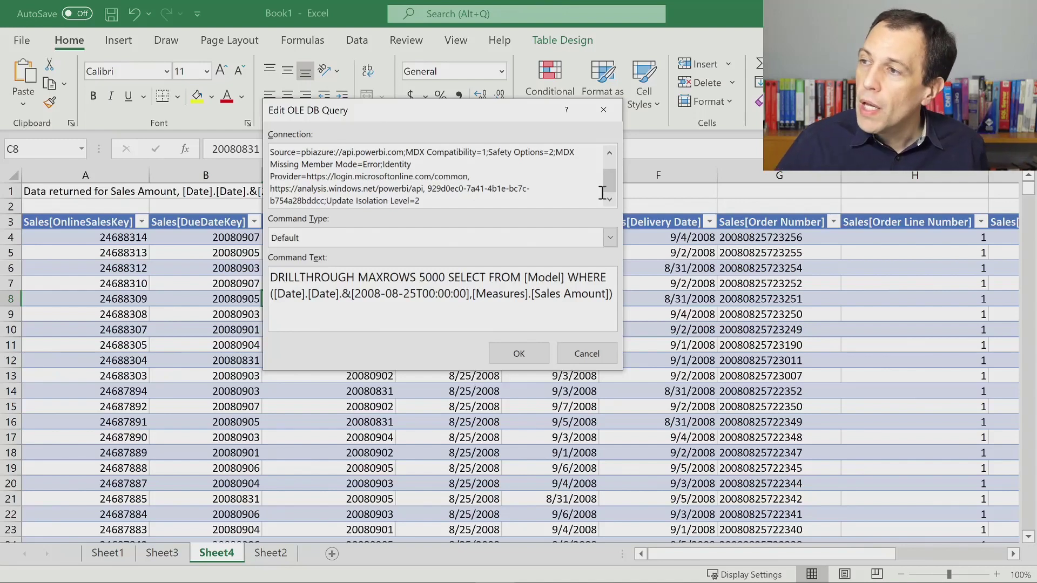
{"action": "left_click", "coordinate": [584, 356]}
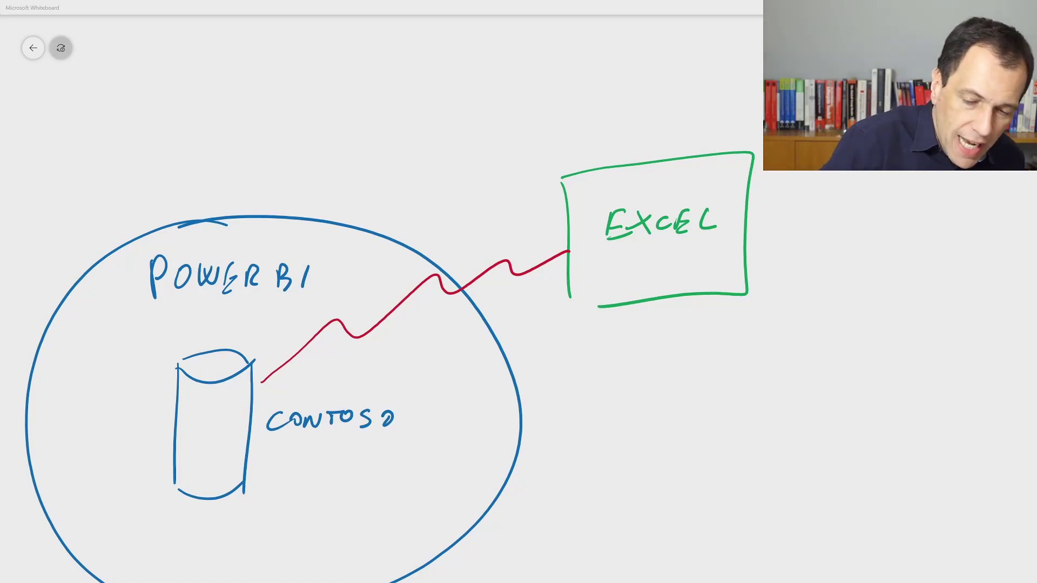
- Switch to Microsoft Whiteboard, write MDX circled in blue above the EXCEL rectangle and cross it out in red
{"action": "mouse_move", "coordinate": [541, 153]}
{"action": "left_mouse_down"}
{"action": "mouse_move", "coordinate": [544, 139]}
{"action": "mouse_move", "coordinate": [554, 152]}
{"action": "left_mouse_up"}
{"action": "mouse_move", "coordinate": [563, 136]}
{"action": "left_mouse_down"}
{"action": "mouse_move", "coordinate": [564, 148]}
{"action": "mouse_move", "coordinate": [590, 148]}
{"action": "left_mouse_up"}
{"action": "mouse_move", "coordinate": [590, 134]}
{"action": "left_mouse_down"}
{"action": "mouse_move", "coordinate": [579, 149]}
{"action": "mouse_move", "coordinate": [578, 117]}
{"action": "mouse_move", "coordinate": [568, 116]}
{"action": "left_mouse_up"}
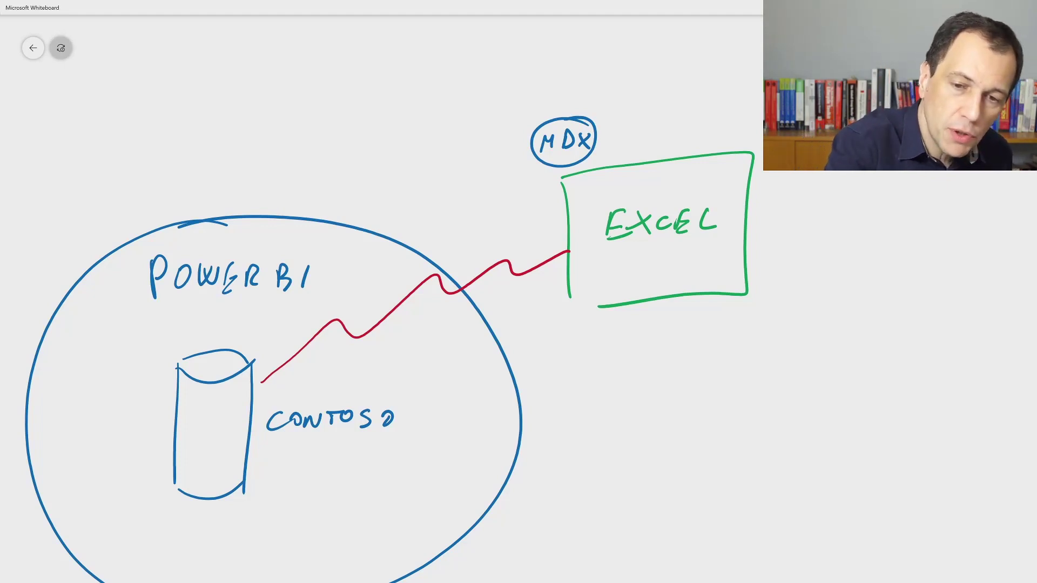
{"action": "left_click_drag", "start_coordinate": [523, 177], "coordinate": [596, 106]}
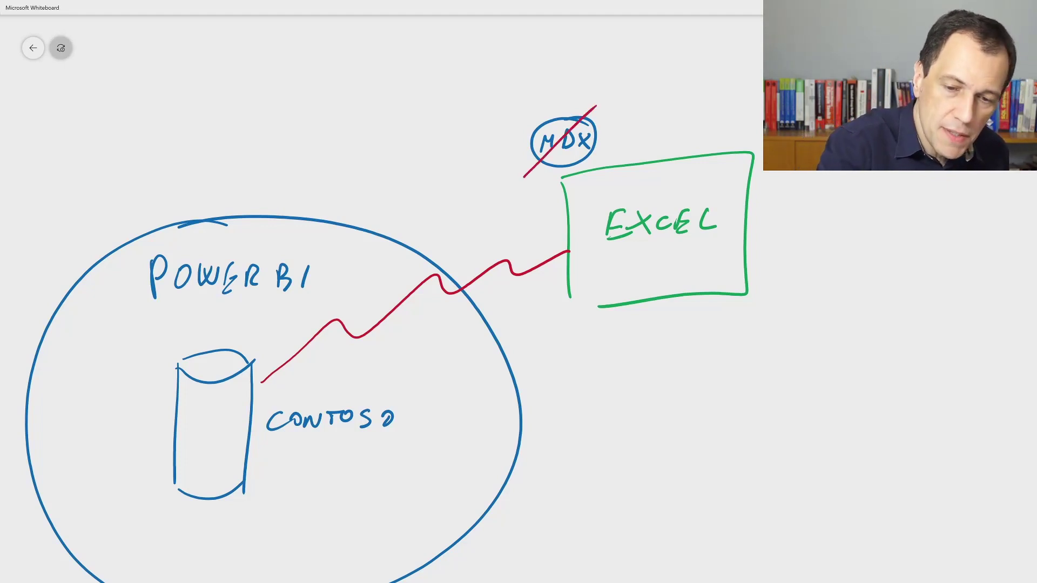
- Write DAX in green above the EXCEL rectangle, beside the crossed-out MDX, and frame it with a box
{"action": "left_click_drag", "start_coordinate": [615, 102], "coordinate": [618, 124]}
{"action": "left_click_drag", "start_coordinate": [637, 126], "coordinate": [652, 116]}
{"action": "left_click_drag", "start_coordinate": [639, 112], "coordinate": [671, 117]}
{"action": "mouse_move", "coordinate": [670, 102]}
{"action": "left_mouse_down"}
{"action": "mouse_move", "coordinate": [658, 118]}
{"action": "mouse_move", "coordinate": [610, 131]}
{"action": "left_mouse_up"}
{"action": "left_click_drag", "start_coordinate": [610, 89], "coordinate": [683, 125]}
{"action": "left_click_drag", "start_coordinate": [608, 130], "coordinate": [692, 120]}
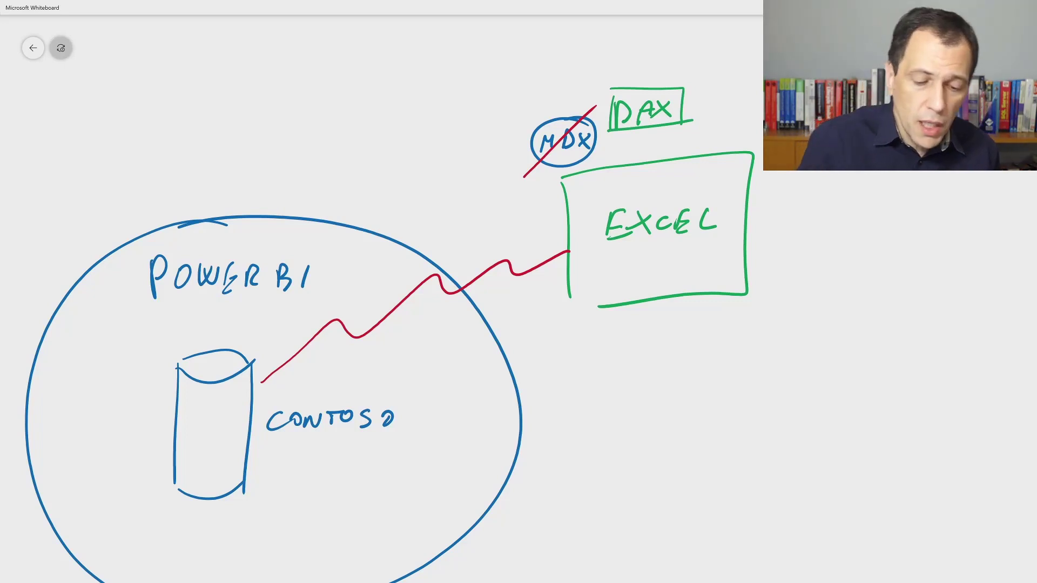
- Draw a red rectangle labelled DAX STUDIO below the EXCEL rectangle and highlight the Excel end of the red connection line in yellow
{"action": "left_click_drag", "start_coordinate": [621, 448], "coordinate": [610, 582]}
{"action": "mouse_move", "coordinate": [628, 451]}
{"action": "left_mouse_down"}
{"action": "mouse_move", "coordinate": [651, 450]}
{"action": "mouse_move", "coordinate": [862, 576]}
{"action": "mouse_move", "coordinate": [637, 582]}
{"action": "left_mouse_up"}
{"action": "mouse_move", "coordinate": [653, 536]}
{"action": "left_mouse_down"}
{"action": "mouse_move", "coordinate": [683, 517]}
{"action": "mouse_move", "coordinate": [637, 536]}
{"action": "left_mouse_up"}
{"action": "mouse_move", "coordinate": [641, 506]}
{"action": "left_mouse_down"}
{"action": "mouse_move", "coordinate": [655, 519]}
{"action": "mouse_move", "coordinate": [642, 535]}
{"action": "left_mouse_up"}
{"action": "mouse_move", "coordinate": [681, 530]}
{"action": "left_mouse_down"}
{"action": "mouse_move", "coordinate": [707, 508]}
{"action": "mouse_move", "coordinate": [709, 529]}
{"action": "mouse_move", "coordinate": [765, 530]}
{"action": "left_mouse_up"}
{"action": "left_click_drag", "start_coordinate": [753, 512], "coordinate": [794, 513]}
{"action": "left_click_drag", "start_coordinate": [799, 508], "coordinate": [804, 533]}
{"action": "mouse_move", "coordinate": [806, 510]}
{"action": "left_mouse_down"}
{"action": "mouse_move", "coordinate": [804, 531]}
{"action": "mouse_move", "coordinate": [818, 528]}
{"action": "left_mouse_up"}
{"action": "left_click_drag", "start_coordinate": [831, 511], "coordinate": [829, 512]}
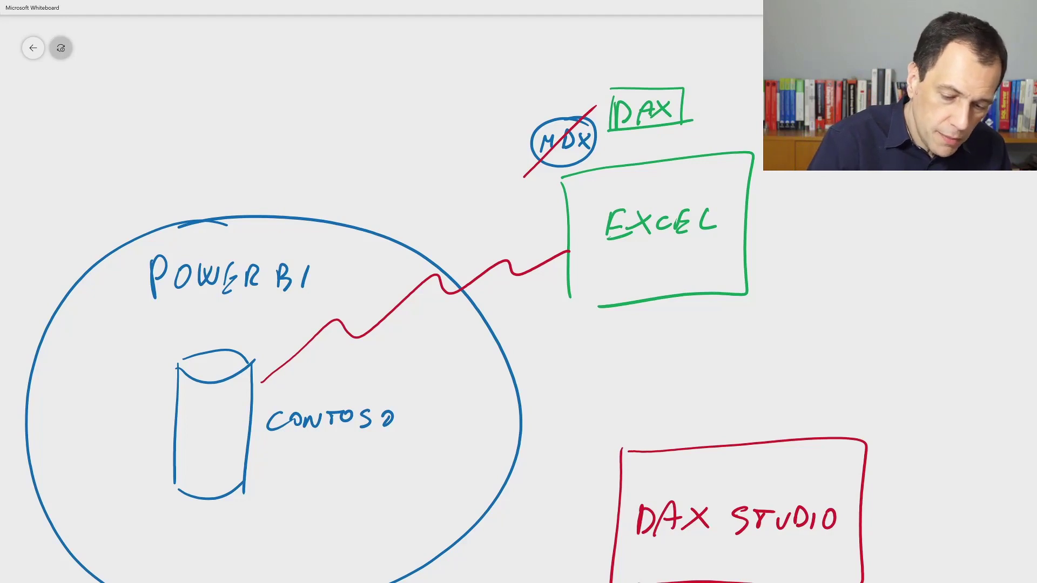
{"action": "left_click_drag", "start_coordinate": [426, 295], "coordinate": [570, 251]}
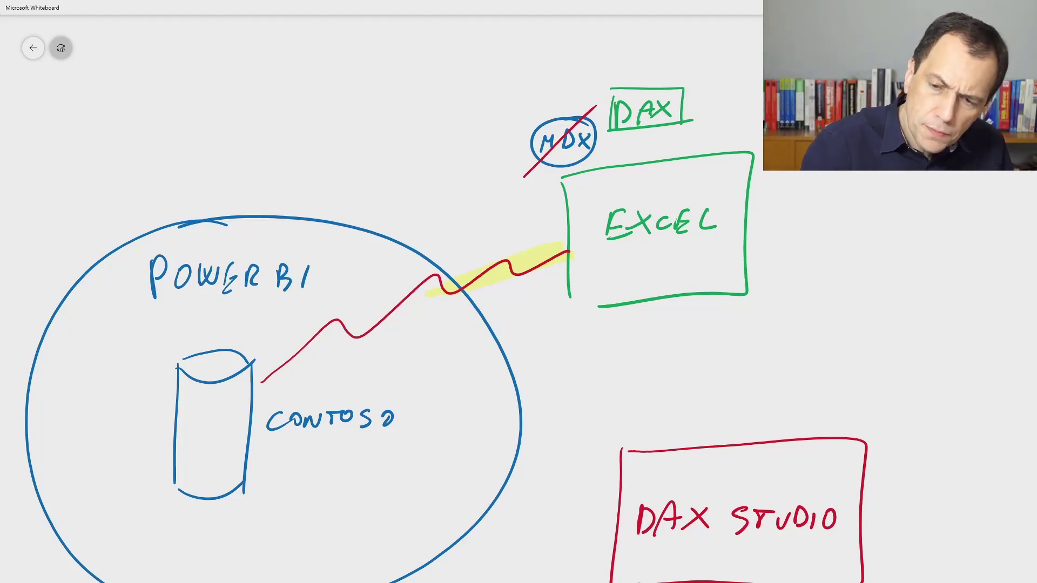
- Draw a blue rectangle beside EXCEL, above DAX STUDIO, and label it PBI DESKTO
{"action": "mouse_move", "coordinate": [809, 272]}
{"action": "left_mouse_down"}
{"action": "mouse_move", "coordinate": [799, 393]}
{"action": "mouse_move", "coordinate": [948, 258]}
{"action": "mouse_move", "coordinate": [962, 406]}
{"action": "mouse_move", "coordinate": [794, 387]}
{"action": "left_mouse_up"}
{"action": "left_click_drag", "start_coordinate": [836, 282], "coordinate": [834, 305]}
{"action": "mouse_move", "coordinate": [836, 281]}
{"action": "left_mouse_down"}
{"action": "mouse_move", "coordinate": [853, 304]}
{"action": "mouse_move", "coordinate": [871, 304]}
{"action": "mouse_move", "coordinate": [830, 339]}
{"action": "left_mouse_up"}
{"action": "mouse_move", "coordinate": [831, 320]}
{"action": "left_mouse_down"}
{"action": "mouse_move", "coordinate": [835, 338]}
{"action": "mouse_move", "coordinate": [862, 342]}
{"action": "left_mouse_up"}
{"action": "left_click_drag", "start_coordinate": [850, 334], "coordinate": [867, 345]}
{"action": "left_click_drag", "start_coordinate": [888, 328], "coordinate": [890, 338]}
{"action": "mouse_move", "coordinate": [889, 338]}
{"action": "left_mouse_down"}
{"action": "mouse_move", "coordinate": [895, 347]}
{"action": "mouse_move", "coordinate": [907, 331]}
{"action": "left_mouse_up"}
{"action": "mouse_move", "coordinate": [918, 332]}
{"action": "left_mouse_down"}
{"action": "mouse_move", "coordinate": [918, 346]}
{"action": "mouse_move", "coordinate": [926, 329]}
{"action": "mouse_move", "coordinate": [906, 345]}
{"action": "left_mouse_up"}
{"action": "left_click_drag", "start_coordinate": [901, 331], "coordinate": [922, 332]}
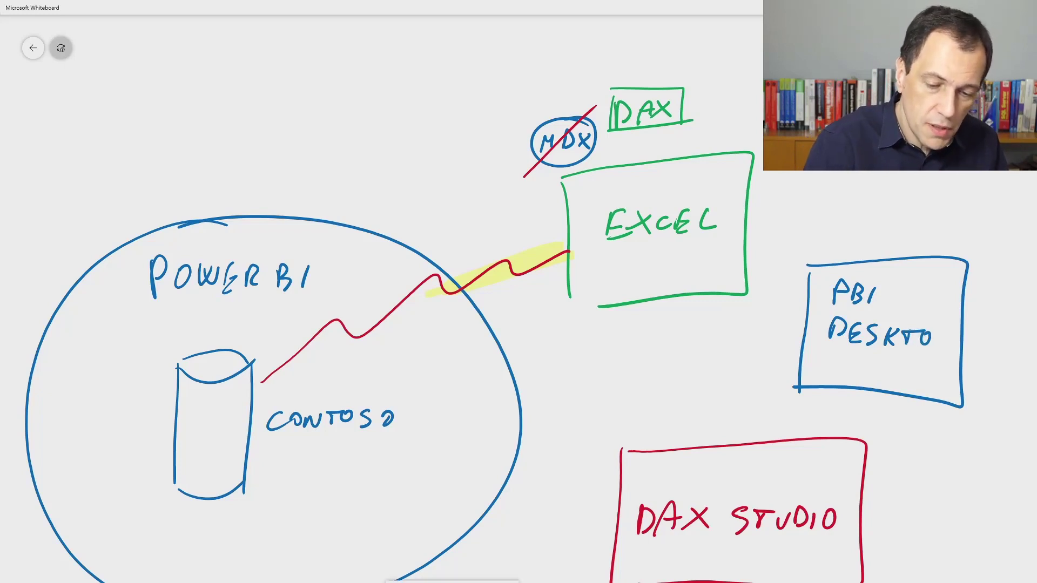
- Underline CONTOSO inside the Power BI circle and draw a small blue box labelled PBIX CONTOSO below the PBI DESKTO rectangle
{"action": "left_click_drag", "start_coordinate": [266, 436], "coordinate": [409, 435]}
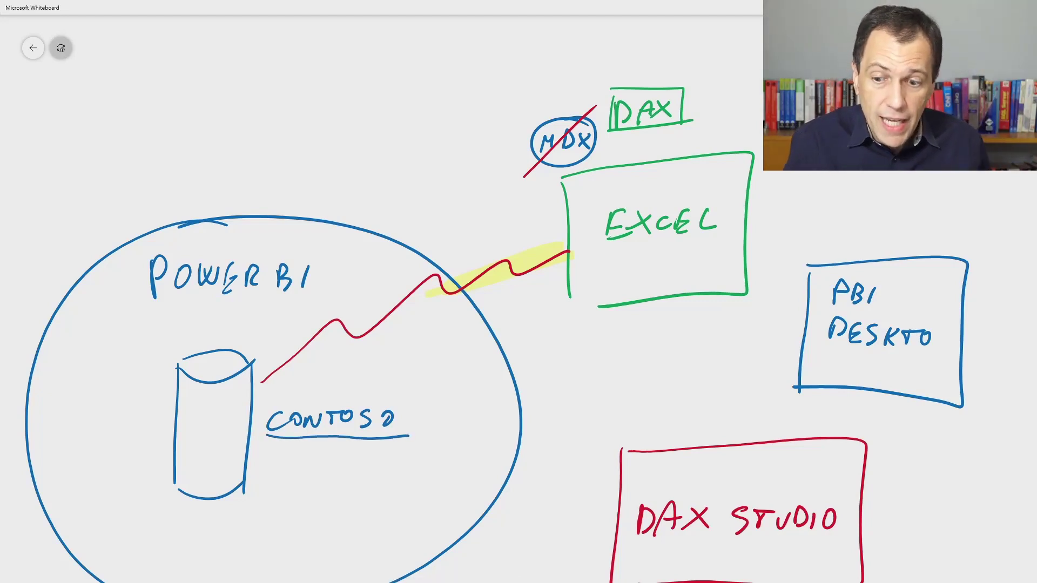
{"action": "mouse_move", "coordinate": [906, 410]}
{"action": "left_mouse_down"}
{"action": "mouse_move", "coordinate": [899, 464]}
{"action": "mouse_move", "coordinate": [975, 478]}
{"action": "mouse_move", "coordinate": [903, 460]}
{"action": "mouse_move", "coordinate": [917, 441]}
{"action": "left_mouse_up"}
{"action": "mouse_move", "coordinate": [917, 426]}
{"action": "left_mouse_down"}
{"action": "mouse_move", "coordinate": [938, 436]}
{"action": "mouse_move", "coordinate": [931, 445]}
{"action": "mouse_move", "coordinate": [960, 450]}
{"action": "left_mouse_up"}
{"action": "left_click", "coordinate": [946, 446]}
{"action": "mouse_move", "coordinate": [960, 436]}
{"action": "left_mouse_down"}
{"action": "mouse_move", "coordinate": [923, 457]}
{"action": "mouse_move", "coordinate": [937, 450]}
{"action": "left_mouse_up"}
{"action": "left_click_drag", "start_coordinate": [938, 449], "coordinate": [944, 453]}
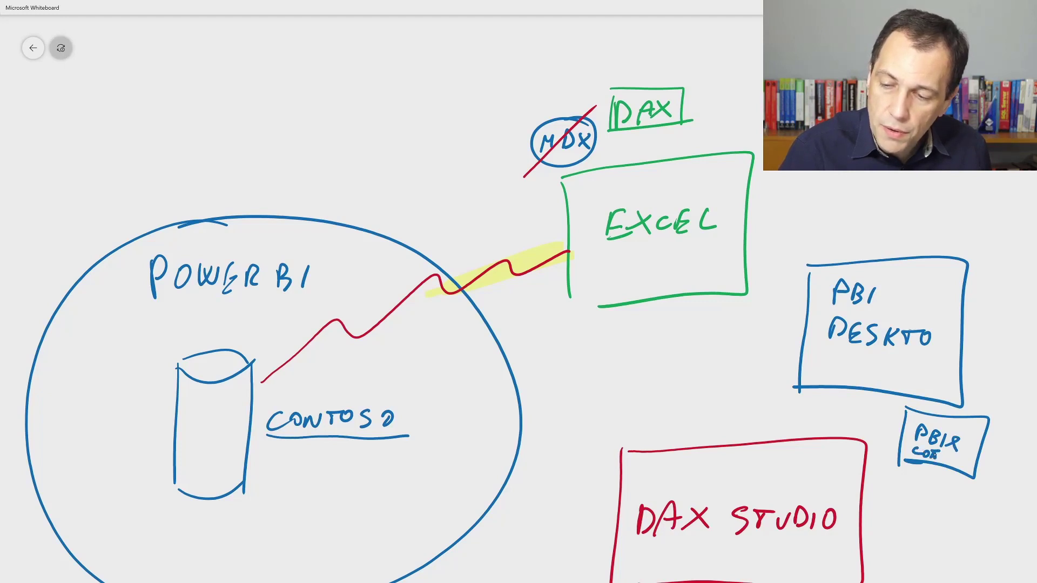
{"action": "key", "text": "ctrl+z"}
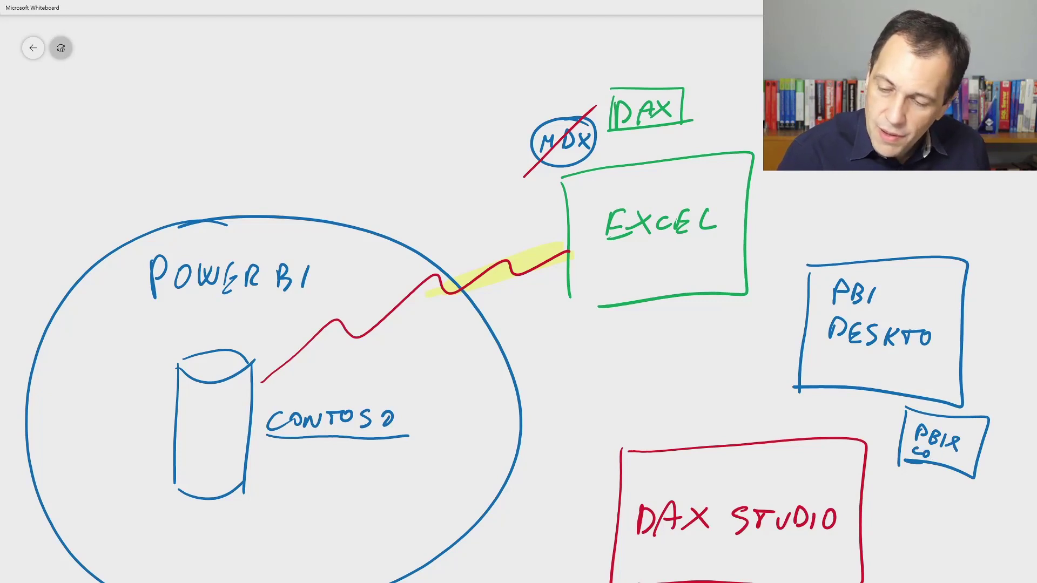
{"action": "left_click_drag", "start_coordinate": [932, 453], "coordinate": [950, 453]}
{"action": "left_click_drag", "start_coordinate": [946, 453], "coordinate": [945, 462]}
{"action": "left_click_drag", "start_coordinate": [955, 456], "coordinate": [956, 465]}
{"action": "left_click_drag", "start_coordinate": [968, 459], "coordinate": [966, 460]}
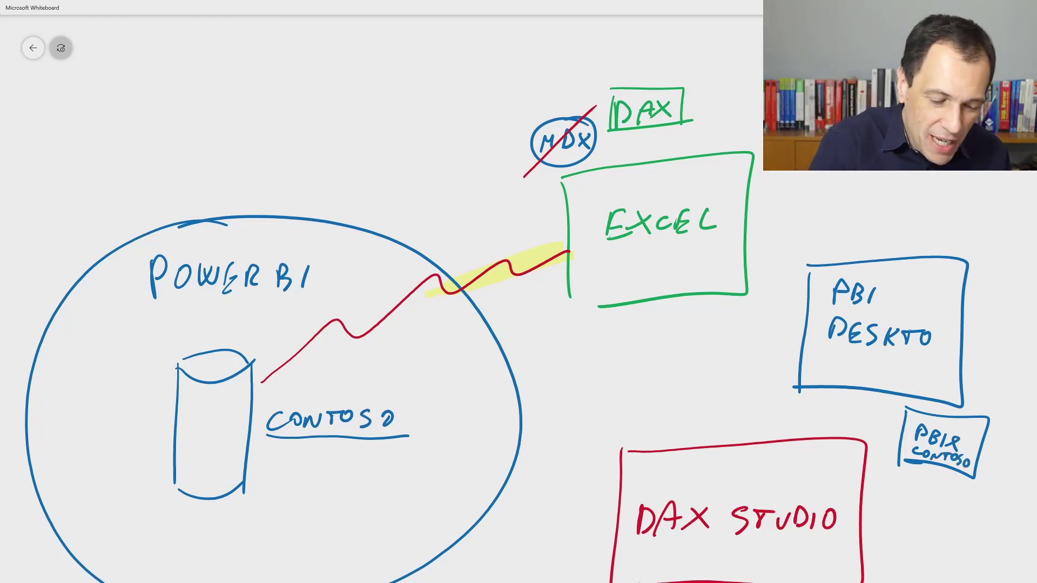
- Connect DAX STUDIO to PBI DESKTO in red, sketch a red query page beside DAX STUDIO, and draw a line up towards the DAX box
{"action": "left_click_drag", "start_coordinate": [775, 441], "coordinate": [815, 397]}
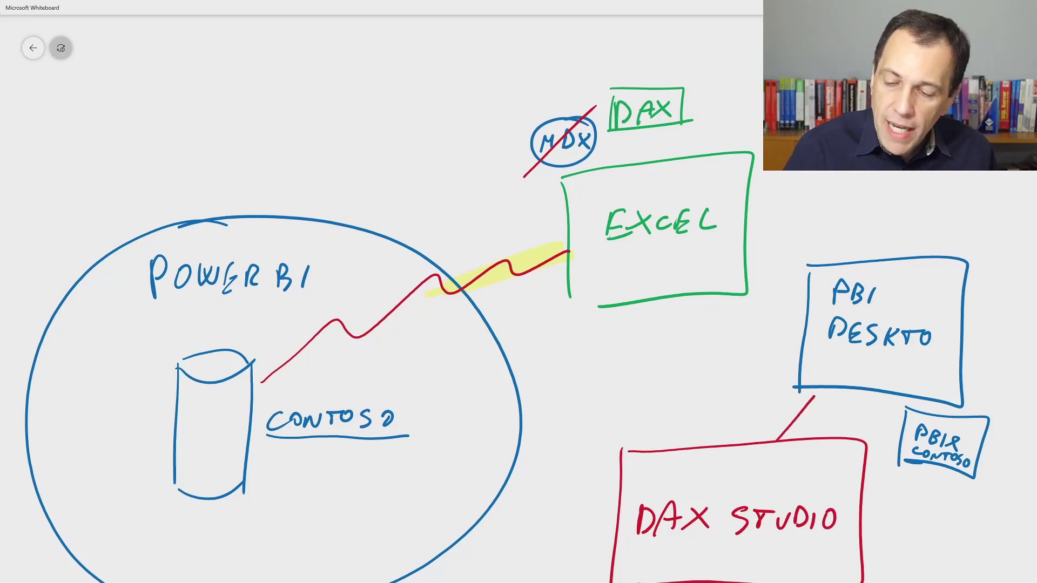
{"action": "scroll", "coordinate": [513, 318], "scroll_direction": "down", "scroll_amount": 1}
{"action": "mouse_move", "coordinate": [892, 582]}
{"action": "left_mouse_down"}
{"action": "mouse_move", "coordinate": [965, 524]}
{"action": "mouse_move", "coordinate": [1003, 582]}
{"action": "left_mouse_up"}
{"action": "mouse_move", "coordinate": [901, 547]}
{"action": "left_mouse_down"}
{"action": "mouse_move", "coordinate": [934, 541]}
{"action": "mouse_move", "coordinate": [931, 554]}
{"action": "left_mouse_up"}
{"action": "left_click_drag", "start_coordinate": [909, 571], "coordinate": [922, 570]}
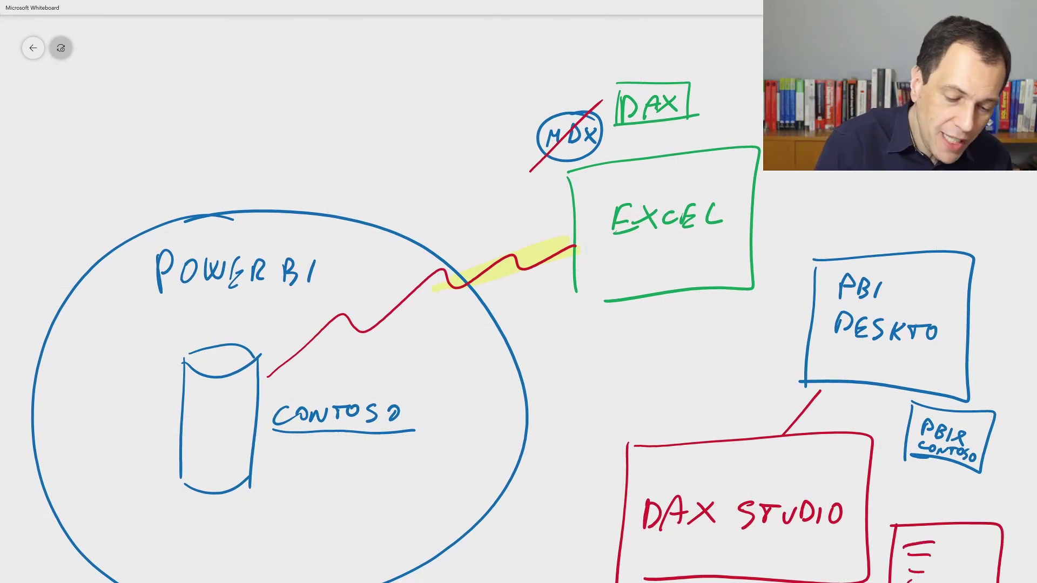
{"action": "mouse_move", "coordinate": [984, 532]}
{"action": "left_mouse_down"}
{"action": "mouse_move", "coordinate": [862, 582]}
{"action": "mouse_move", "coordinate": [1001, 582]}
{"action": "left_mouse_up"}
{"action": "mouse_move", "coordinate": [593, 444]}
{"action": "left_mouse_down"}
{"action": "mouse_move", "coordinate": [546, 582]}
{"action": "mouse_move", "coordinate": [793, 211]}
{"action": "mouse_move", "coordinate": [697, 120]}
{"action": "mouse_move", "coordinate": [711, 115]}
{"action": "left_mouse_up"}
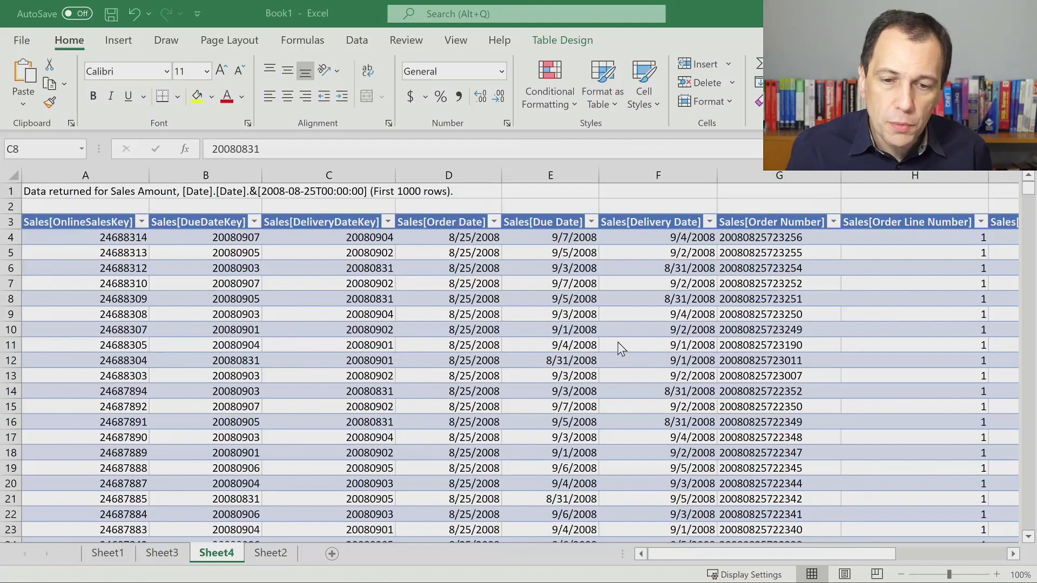
- Switch to the Contoso file in Power BI Desktop, launch DAX Studio from it and open the Query Builder
{"action": "key", "text": "alt+Tab"}
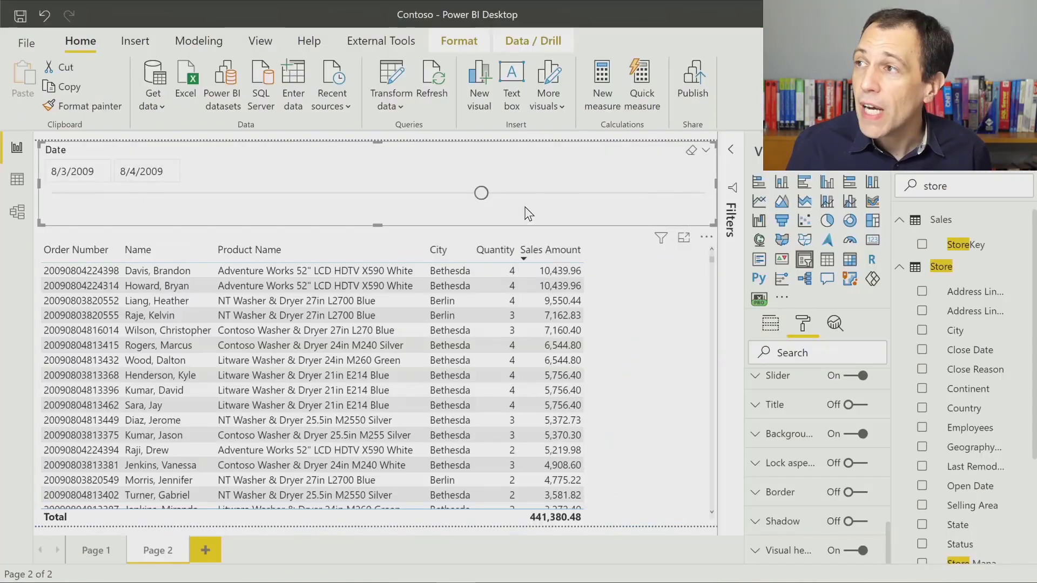
{"action": "left_click", "coordinate": [404, 45]}
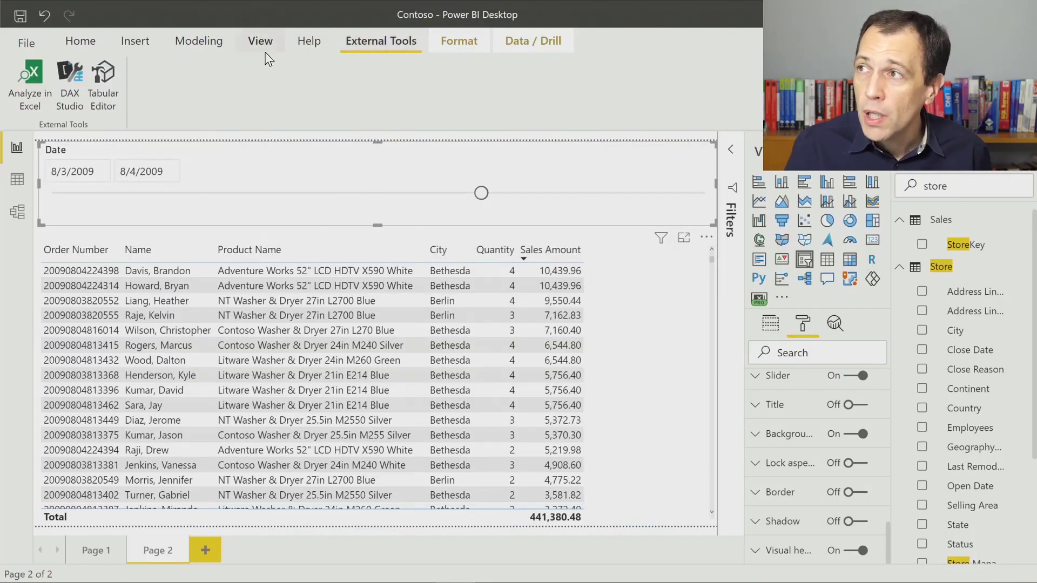
{"action": "left_click", "coordinate": [82, 76]}
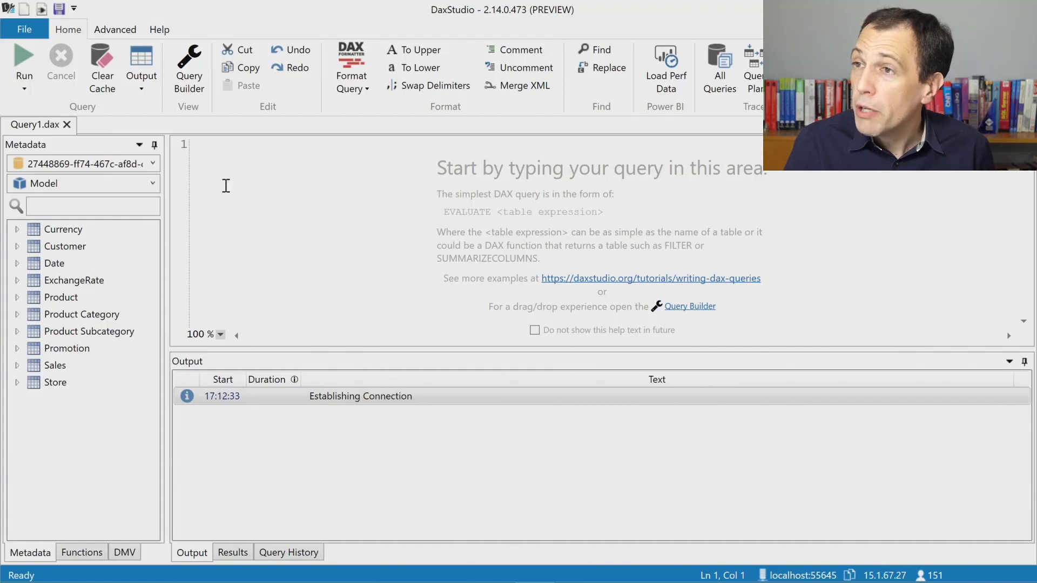
{"action": "left_click", "coordinate": [190, 68]}
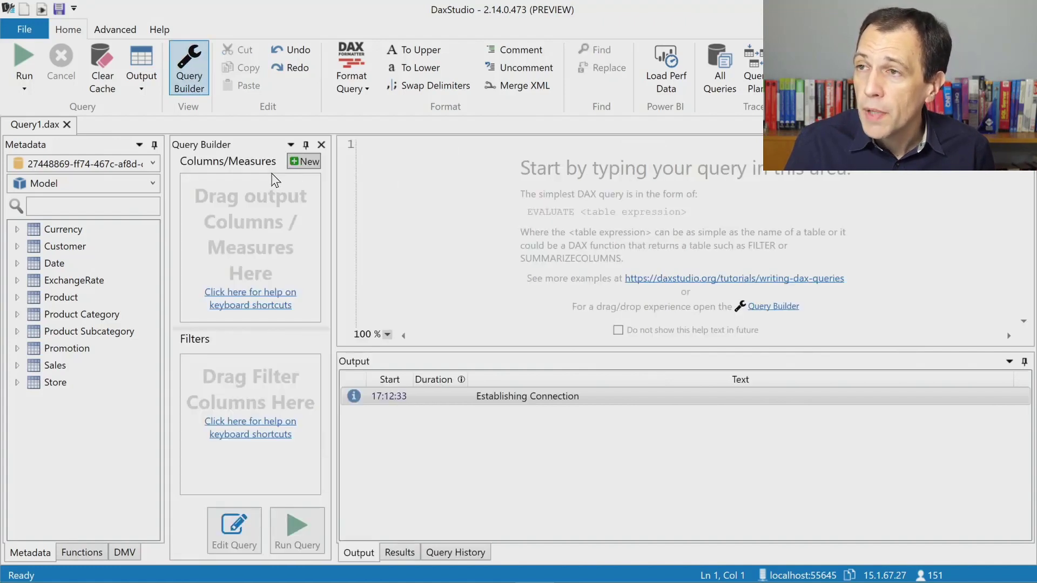
{"action": "mouse_move", "coordinate": [62, 237]}
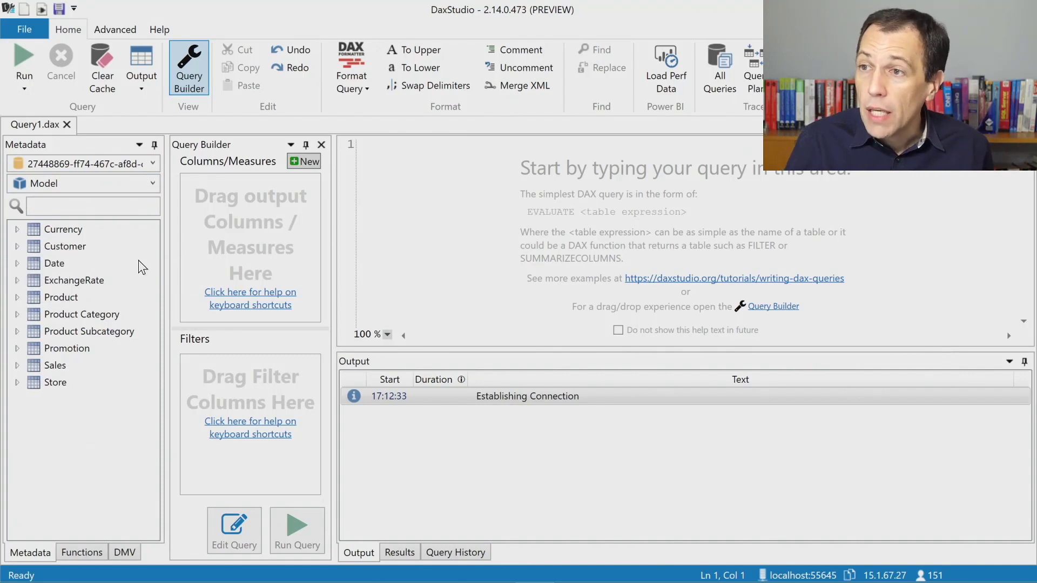
- Add the Sales Amount measure to the query output and place the Sales table's Order Number column above it
{"action": "left_click", "coordinate": [12, 366]}
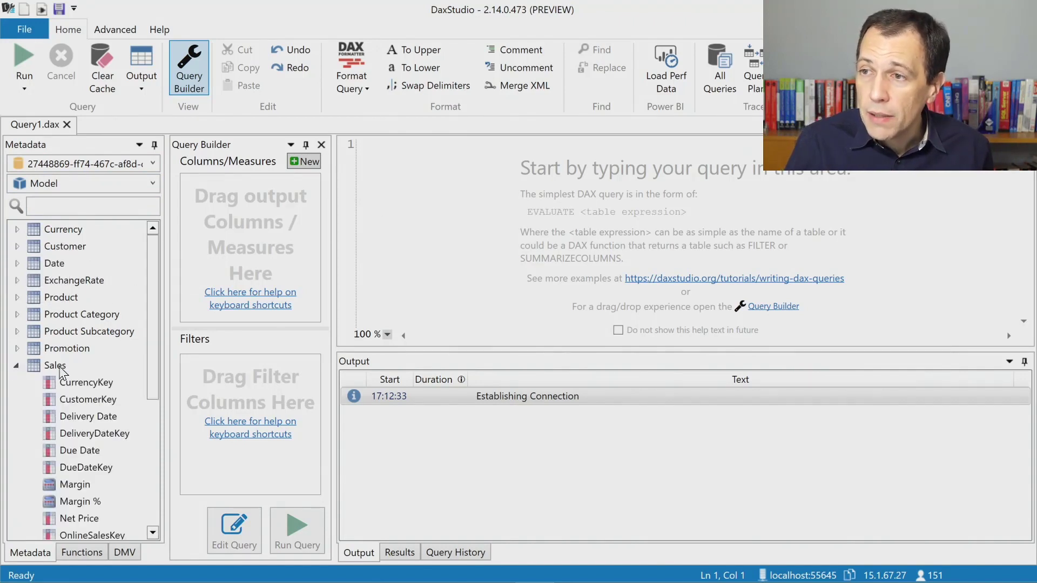
{"action": "scroll", "coordinate": [156, 384], "scroll_direction": "down", "scroll_amount": 2}
{"action": "scroll", "coordinate": [157, 383], "scroll_direction": "down", "scroll_amount": 2}
{"action": "left_click_drag", "start_coordinate": [76, 518], "coordinate": [250, 260]}
{"action": "scroll", "coordinate": [87, 292], "scroll_direction": "up", "scroll_amount": 3}
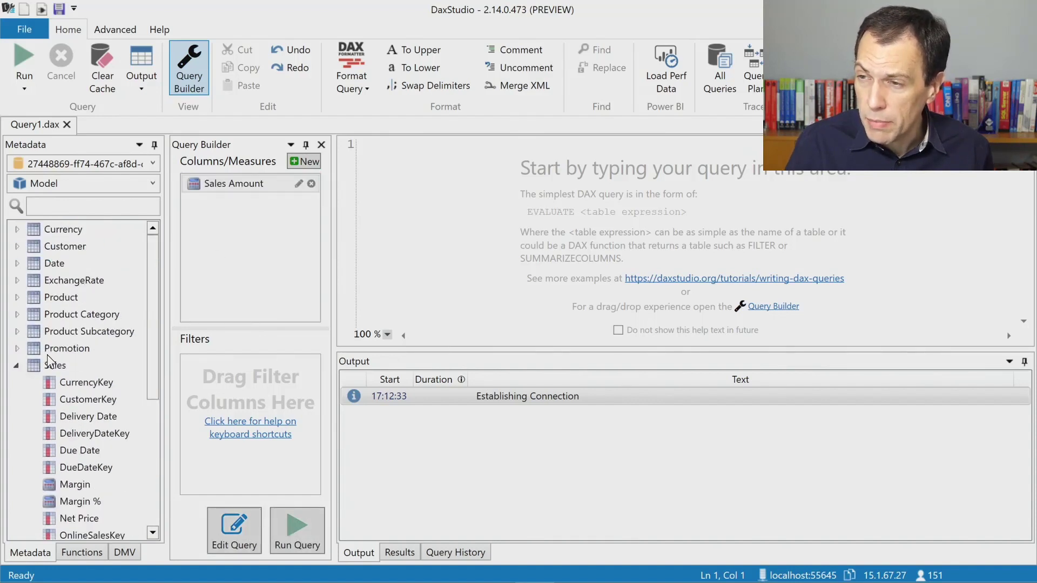
{"action": "scroll", "coordinate": [86, 388], "scroll_direction": "down", "scroll_amount": 3}
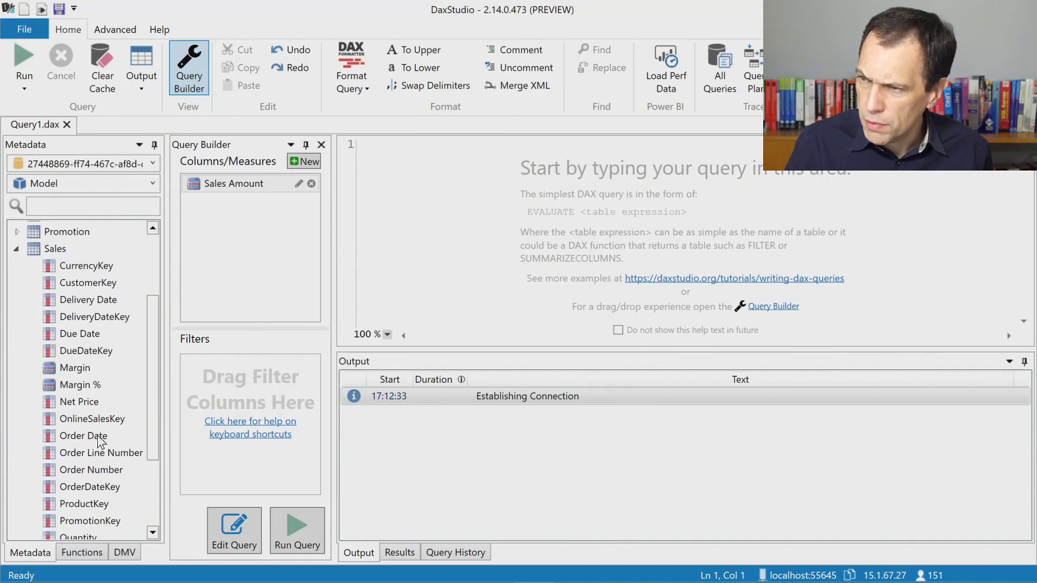
{"action": "left_click_drag", "start_coordinate": [90, 471], "coordinate": [227, 181]}
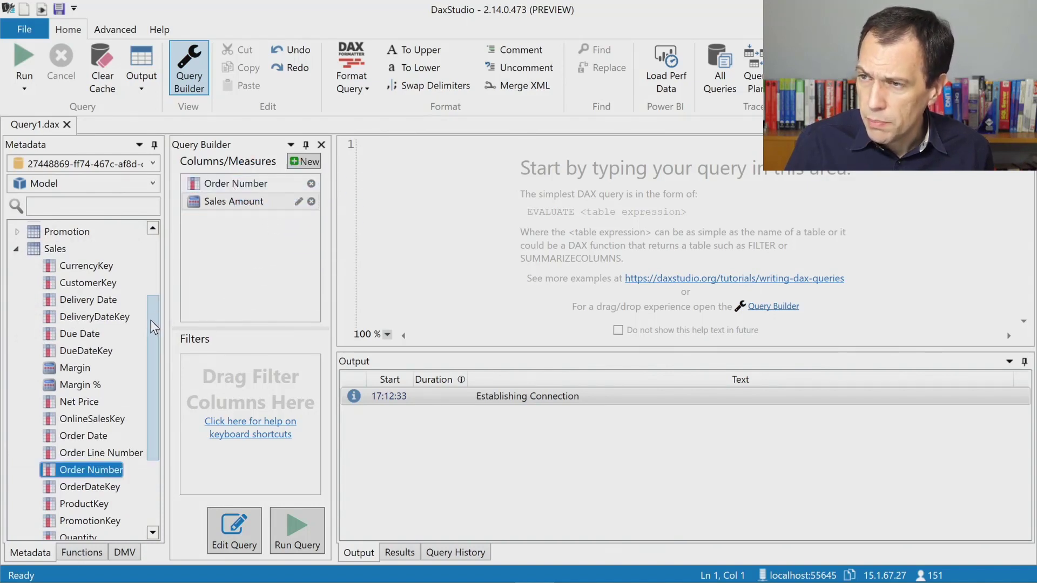
- Add Name from the Customer table and Product Name from the Product table to the query output, between Order Number and Sales Amount
{"action": "scroll", "coordinate": [124, 324], "scroll_direction": "up", "scroll_amount": 3}
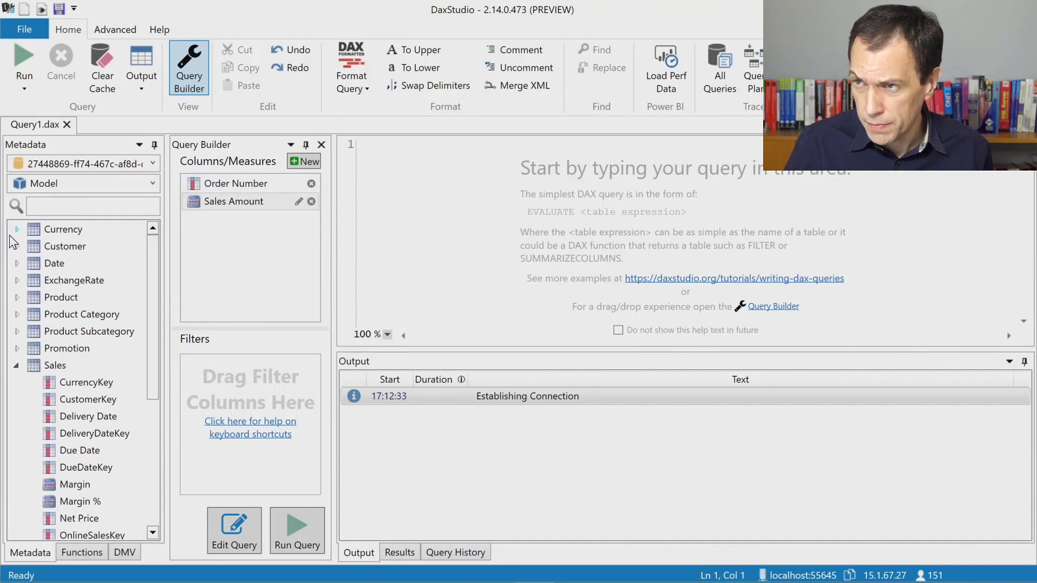
{"action": "left_click", "coordinate": [17, 246]}
{"action": "scroll", "coordinate": [82, 324], "scroll_direction": "down", "scroll_amount": 3}
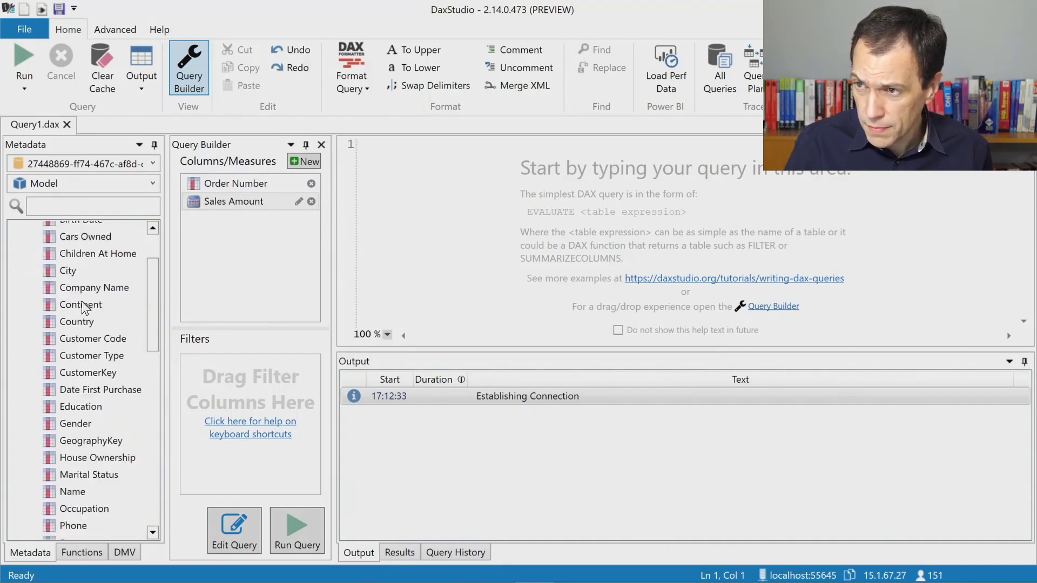
{"action": "left_click_drag", "start_coordinate": [84, 450], "coordinate": [257, 205]}
{"action": "left_click_drag", "start_coordinate": [155, 300], "coordinate": [154, 422]}
{"action": "scroll", "coordinate": [147, 316], "scroll_direction": "up", "scroll_amount": 2}
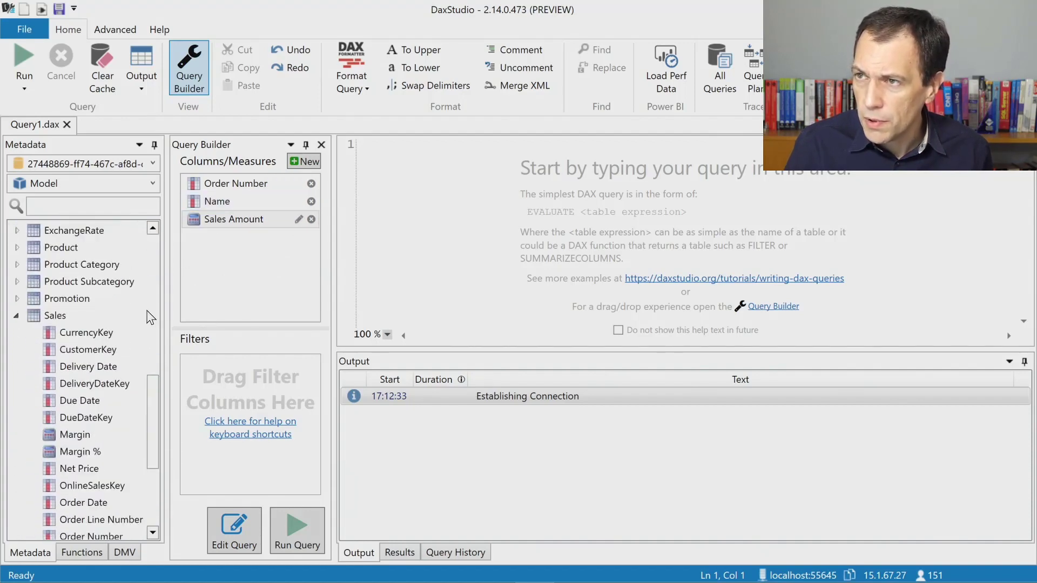
{"action": "left_click", "coordinate": [16, 247]}
{"action": "scroll", "coordinate": [64, 309], "scroll_direction": "down", "scroll_amount": 2}
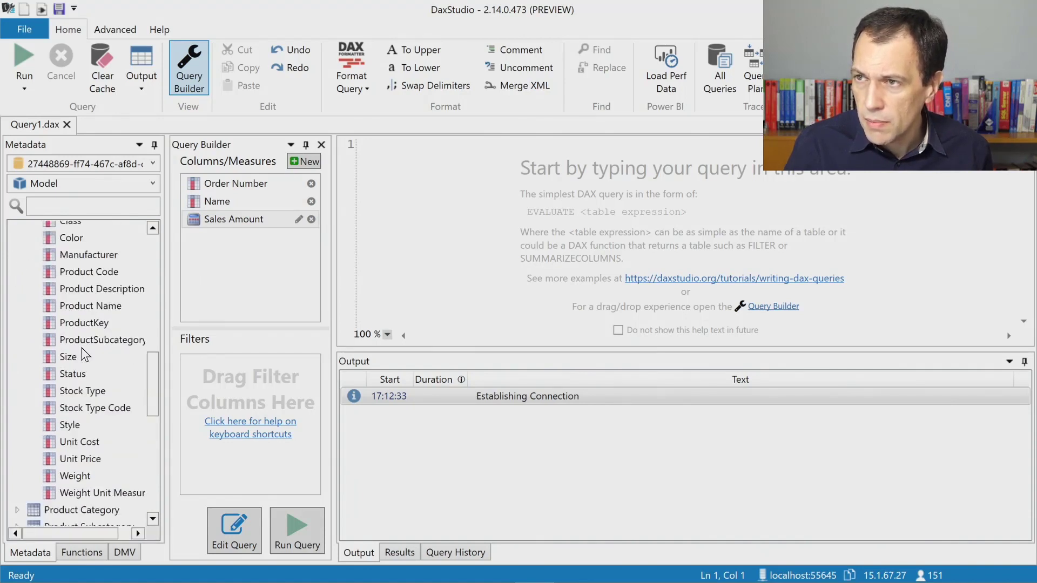
{"action": "left_click_drag", "start_coordinate": [88, 309], "coordinate": [232, 218]}
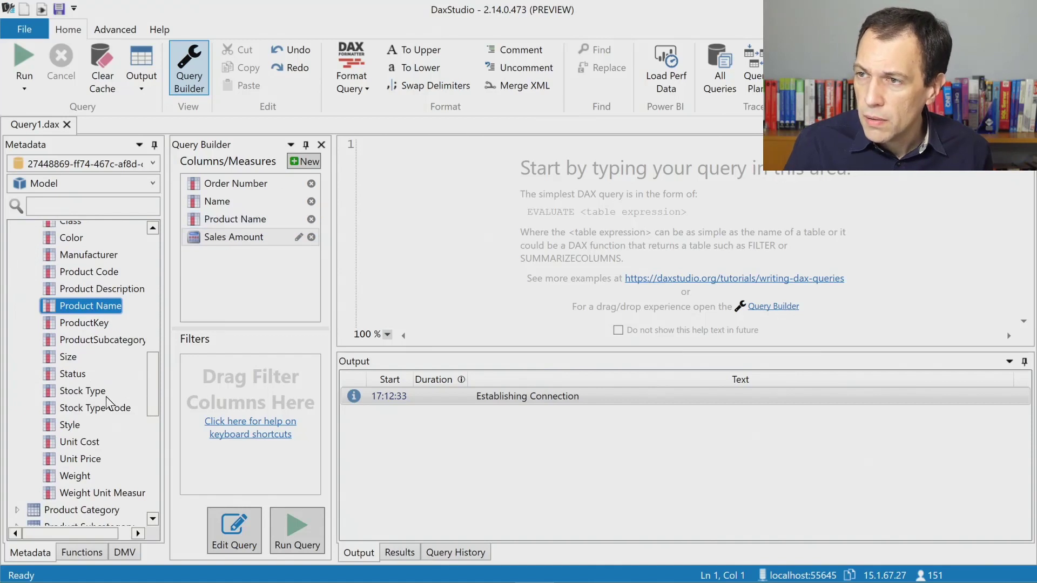
- Add the Store table's City column to the query output, between Product Name and Sales Amount
{"action": "scroll", "coordinate": [106, 401], "scroll_direction": "down", "scroll_amount": 3}
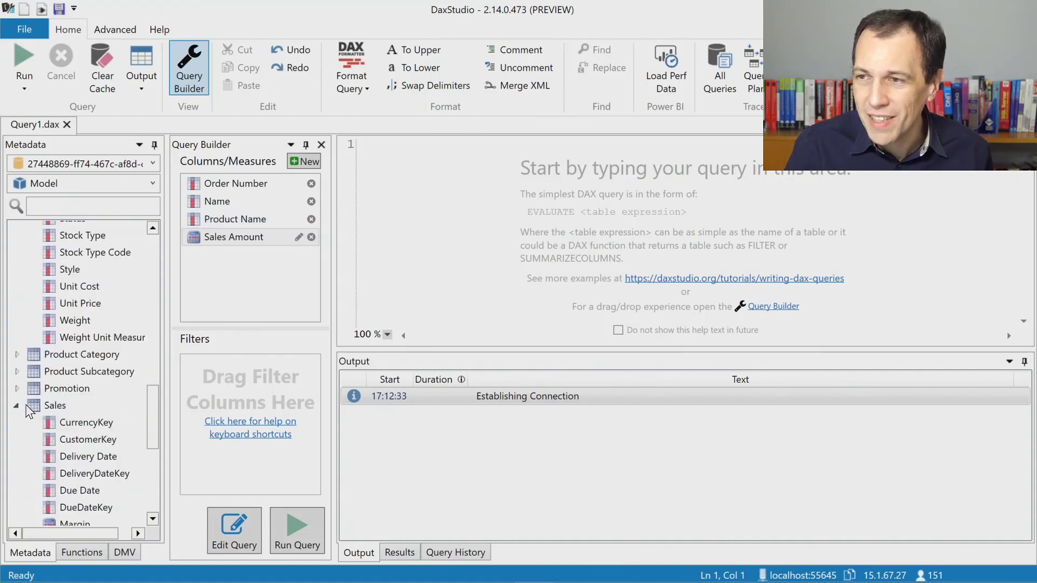
{"action": "left_click", "coordinate": [16, 406]}
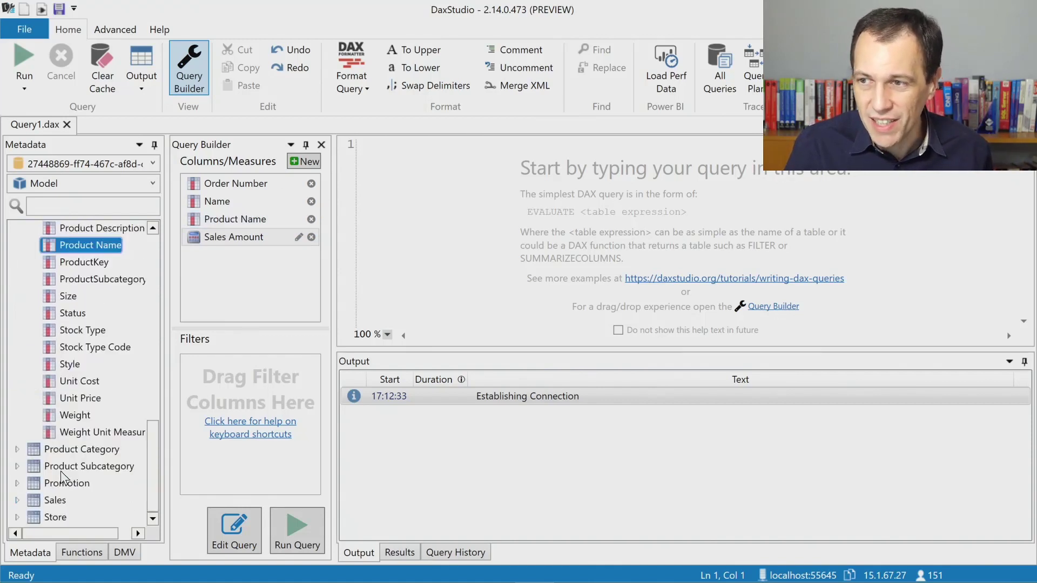
{"action": "left_click", "coordinate": [17, 517]}
{"action": "scroll", "coordinate": [135, 437], "scroll_direction": "down", "scroll_amount": 5}
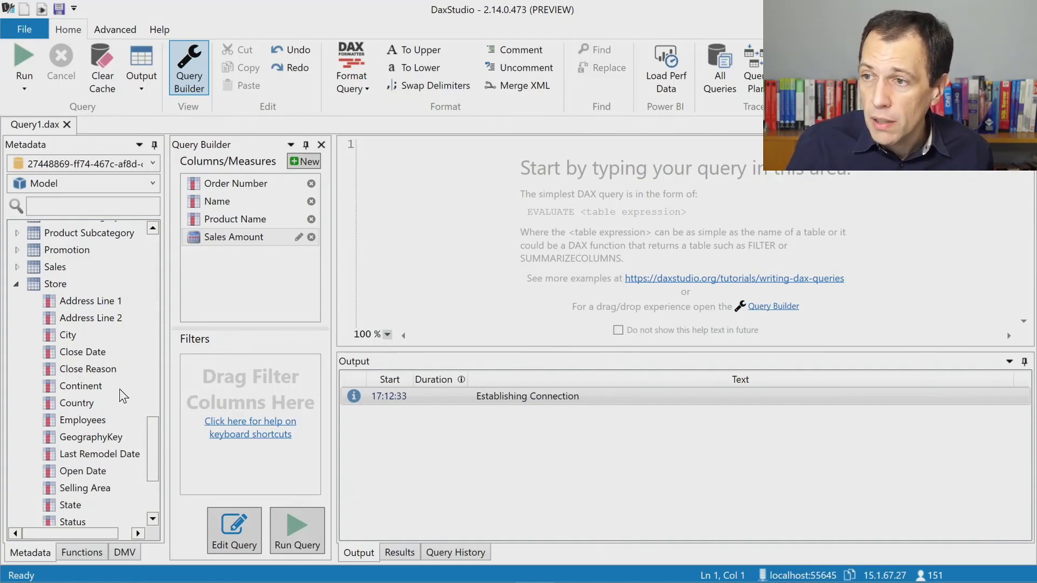
{"action": "scroll", "coordinate": [120, 390], "scroll_direction": "down", "scroll_amount": 1}
{"action": "left_click_drag", "start_coordinate": [99, 296], "coordinate": [231, 232]}
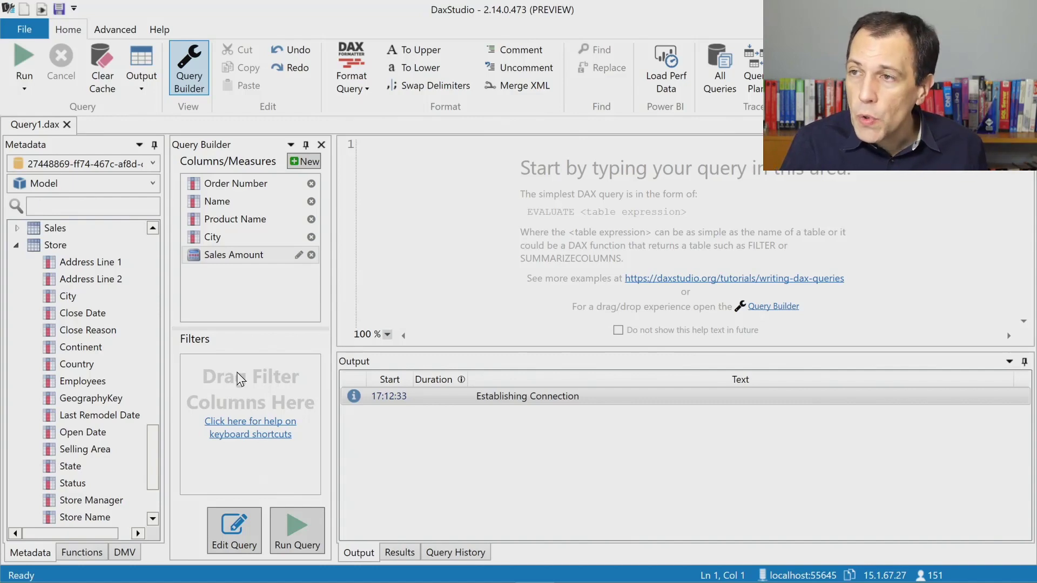
- Add a query filter on the Date table's Date column with the condition Is 8/25/2008
{"action": "scroll", "coordinate": [97, 281], "scroll_direction": "up", "scroll_amount": 10}
{"action": "scroll", "coordinate": [100, 284], "scroll_direction": "up", "scroll_amount": 4}
{"action": "scroll", "coordinate": [100, 284], "scroll_direction": "down", "scroll_amount": 2}
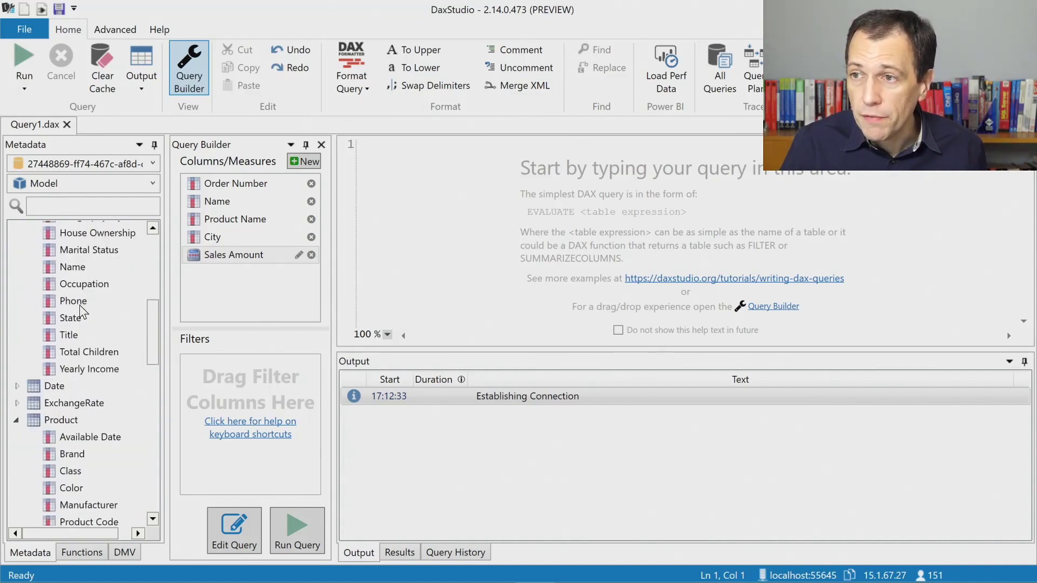
{"action": "left_click", "coordinate": [16, 385]}
{"action": "scroll", "coordinate": [66, 371], "scroll_direction": "down", "scroll_amount": 3}
{"action": "left_click_drag", "start_coordinate": [58, 404], "coordinate": [231, 394]}
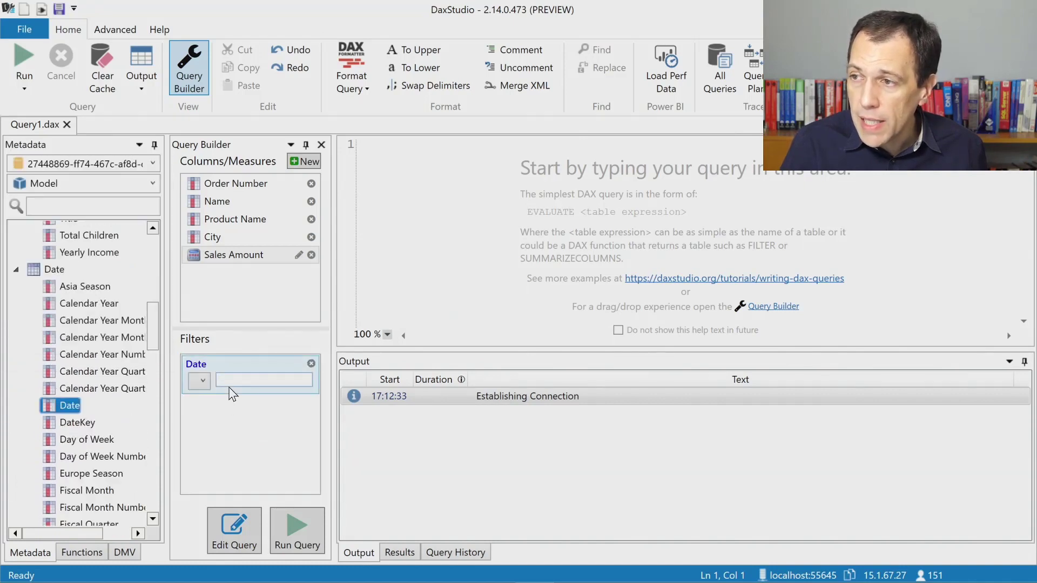
{"action": "left_click", "coordinate": [207, 385]}
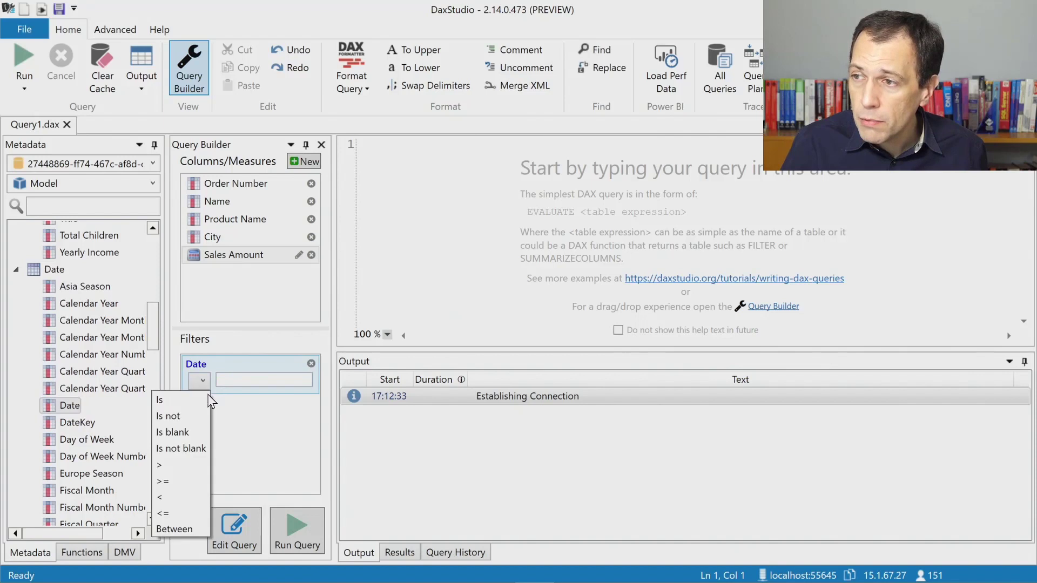
{"action": "left_click", "coordinate": [176, 402]}
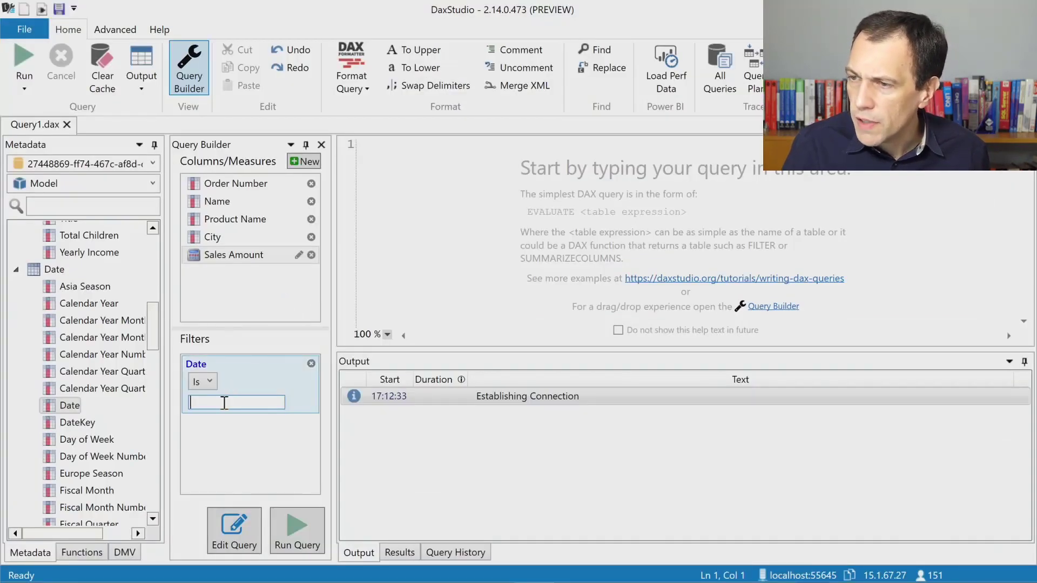
{"action": "type", "text": "8/25/2008"}
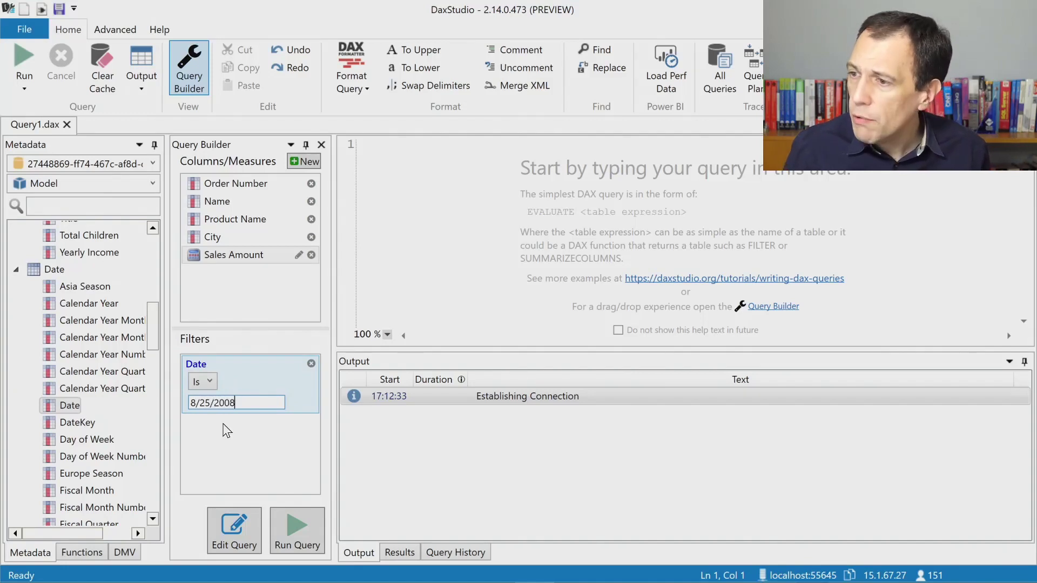
- Run the built query and generate its DAX code in the editor, enlarging the editor area and its text
{"action": "left_click", "coordinate": [297, 527]}
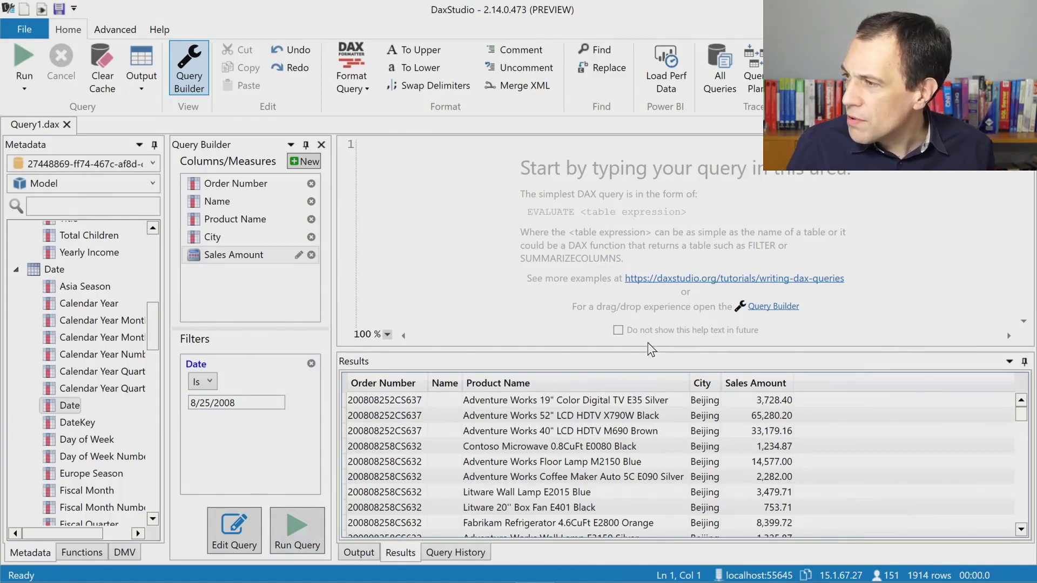
{"action": "left_click_drag", "start_coordinate": [647, 349], "coordinate": [662, 302]}
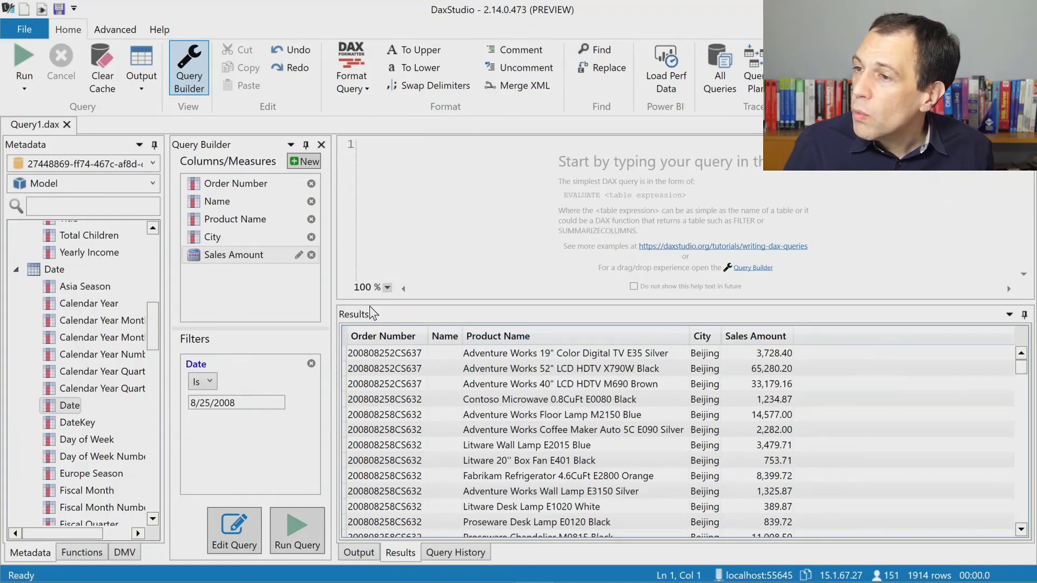
{"action": "left_click", "coordinate": [257, 519]}
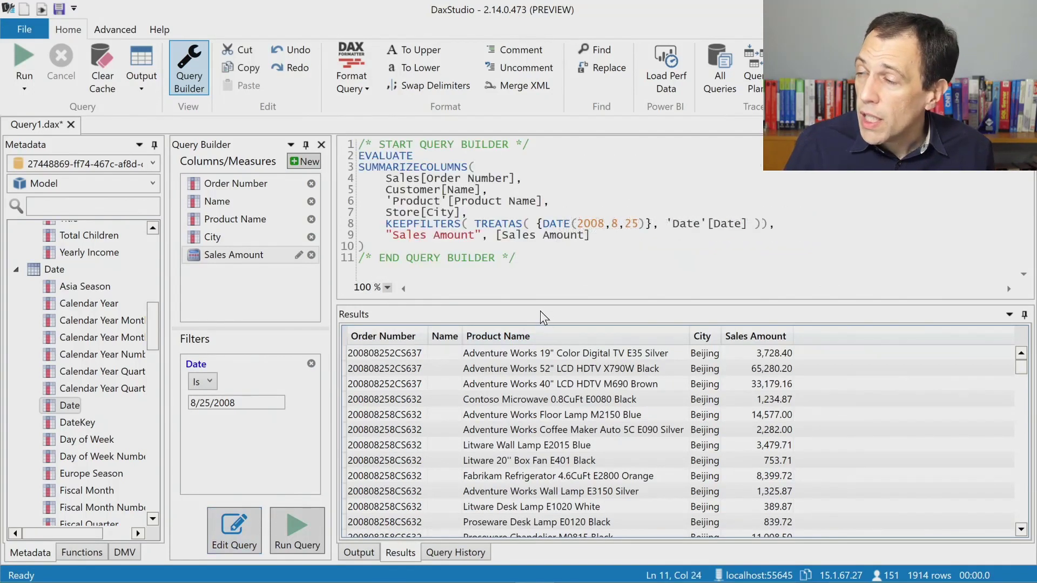
{"action": "left_click_drag", "start_coordinate": [543, 306], "coordinate": [548, 434]}
{"action": "scroll", "coordinate": [585, 354], "scroll_direction": "up", "scroll_amount": 5}
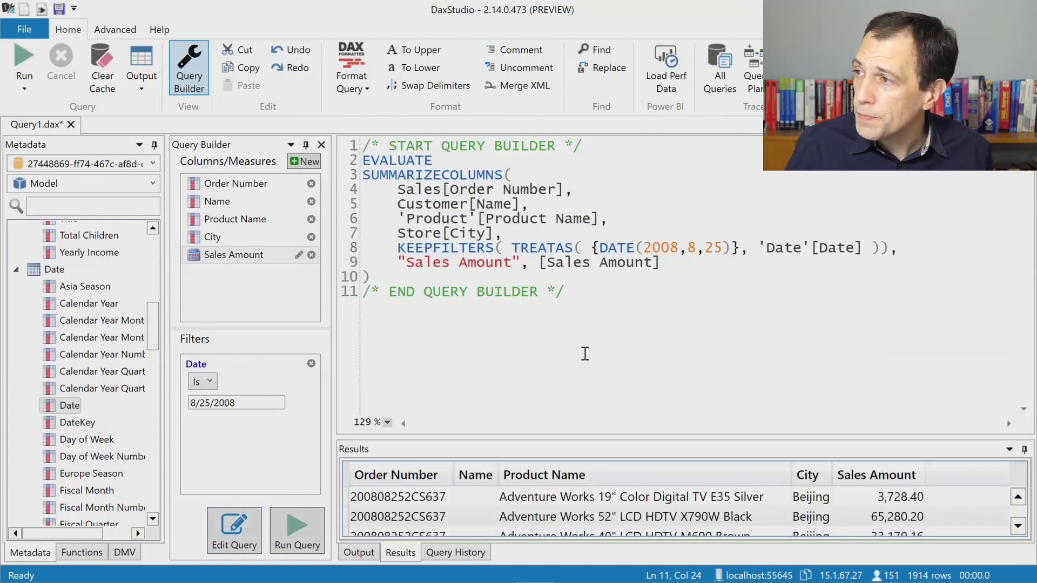
- Copy the generated DAX query from EVALUATE through the closing parenthesis, leaving out the START and END QUERY BUILDER comments
{"action": "scroll", "coordinate": [585, 353], "scroll_direction": "down", "scroll_amount": 5}
{"action": "scroll", "coordinate": [607, 318], "scroll_direction": "up", "scroll_amount": 2}
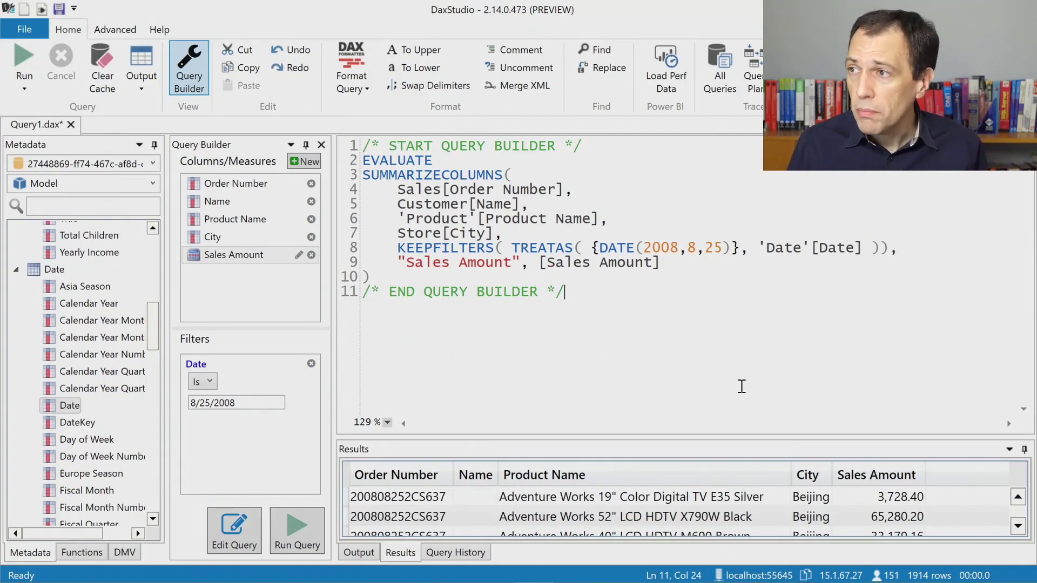
{"action": "left_click_drag", "start_coordinate": [370, 277], "coordinate": [365, 163]}
{"action": "key", "text": "ctrl+c"}
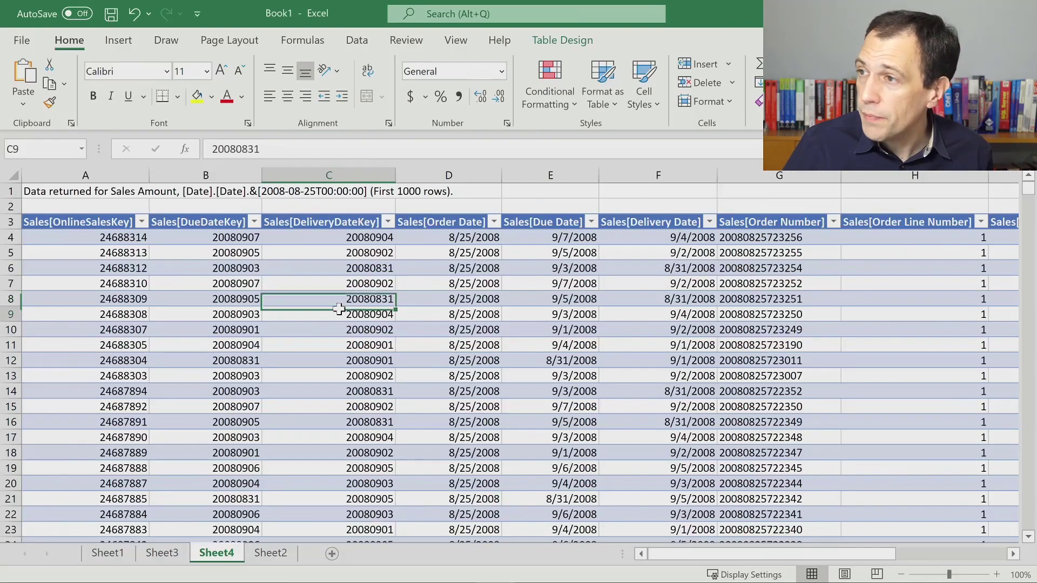
- In Excel's Book1, replace the DRILLTHROUGH command text of the Sheet4 table's query with the copied DAX query and apply it
{"action": "key", "text": "Down"}
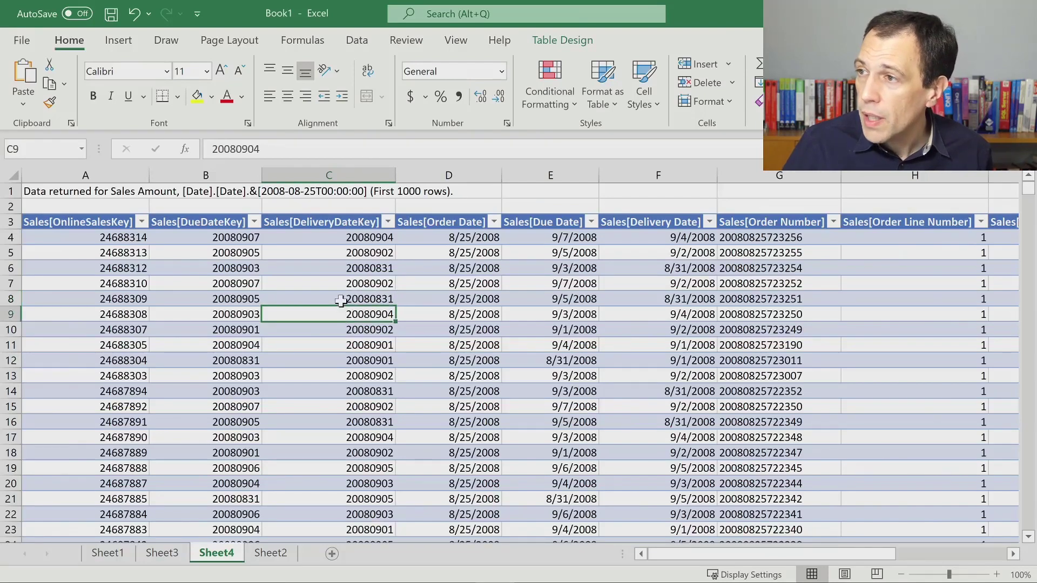
{"action": "right_click", "coordinate": [340, 301]}
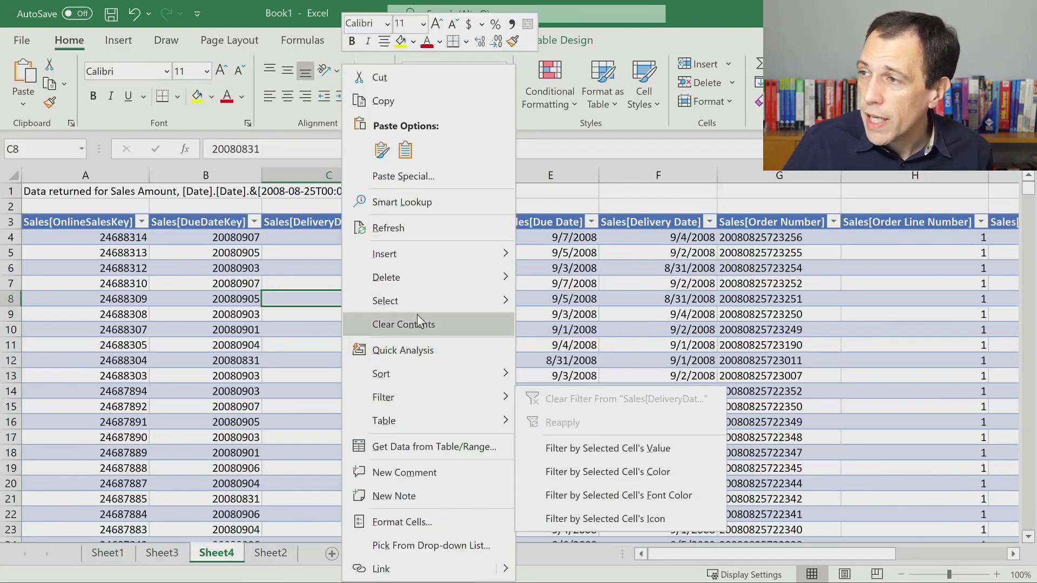
{"action": "mouse_move", "coordinate": [398, 419]}
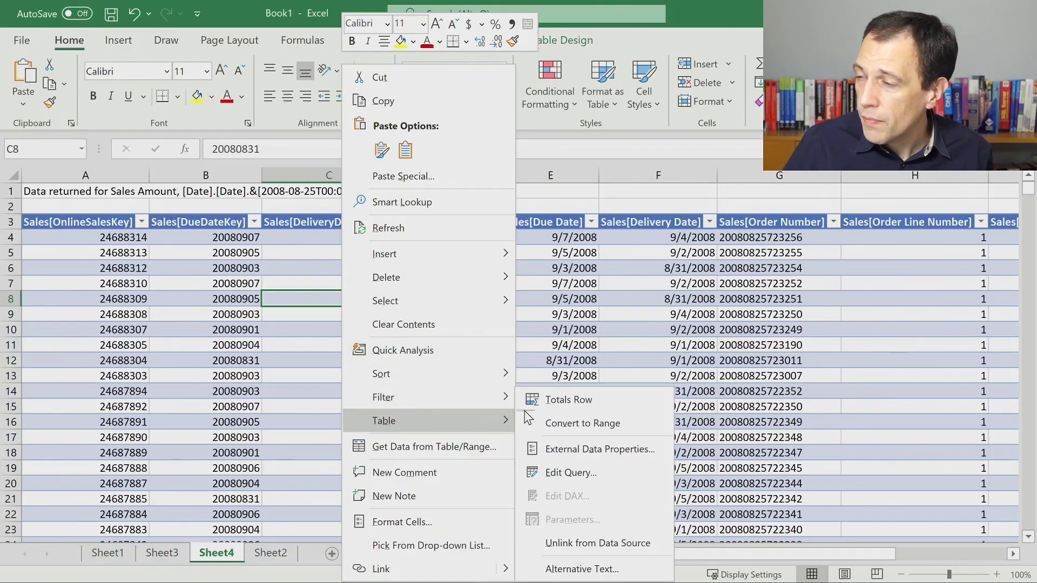
{"action": "left_click", "coordinate": [573, 472]}
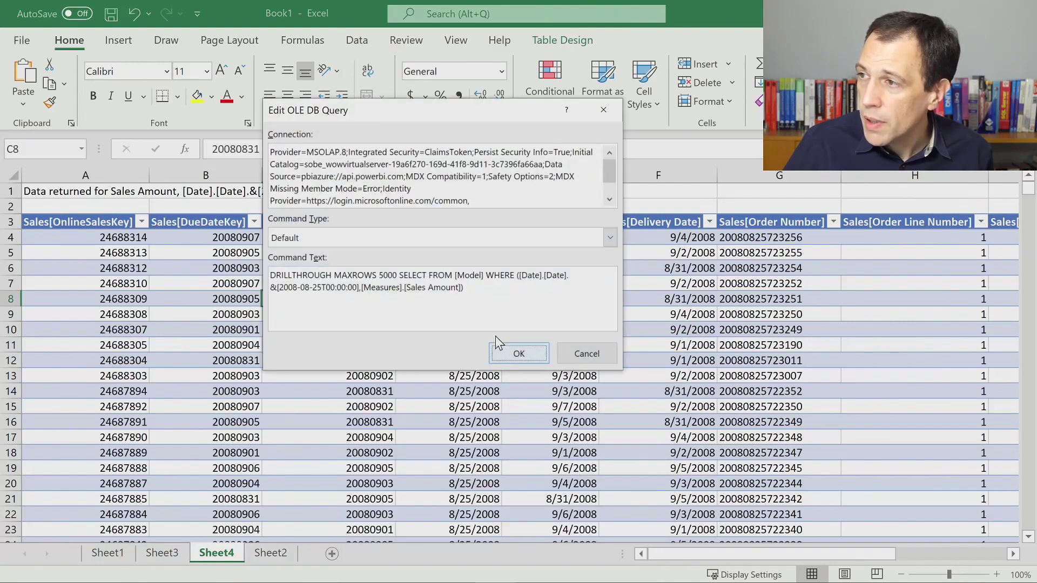
{"action": "left_click_drag", "start_coordinate": [463, 288], "coordinate": [290, 258]}
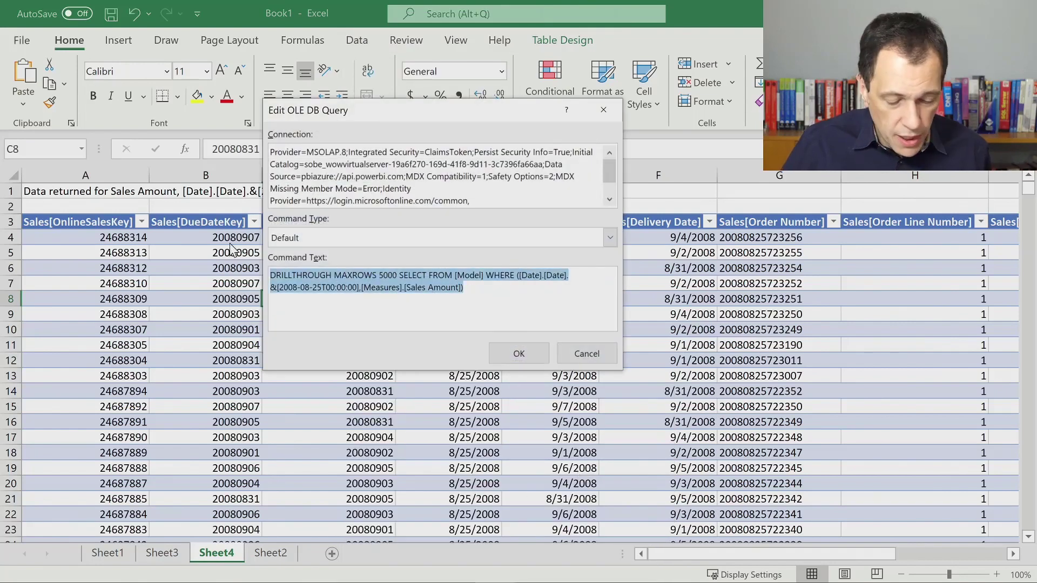
{"action": "key", "text": "ctrl+v"}
{"action": "scroll", "coordinate": [433, 309], "scroll_direction": "up", "scroll_amount": 3}
{"action": "scroll", "coordinate": [433, 310], "scroll_direction": "down", "scroll_amount": 3}
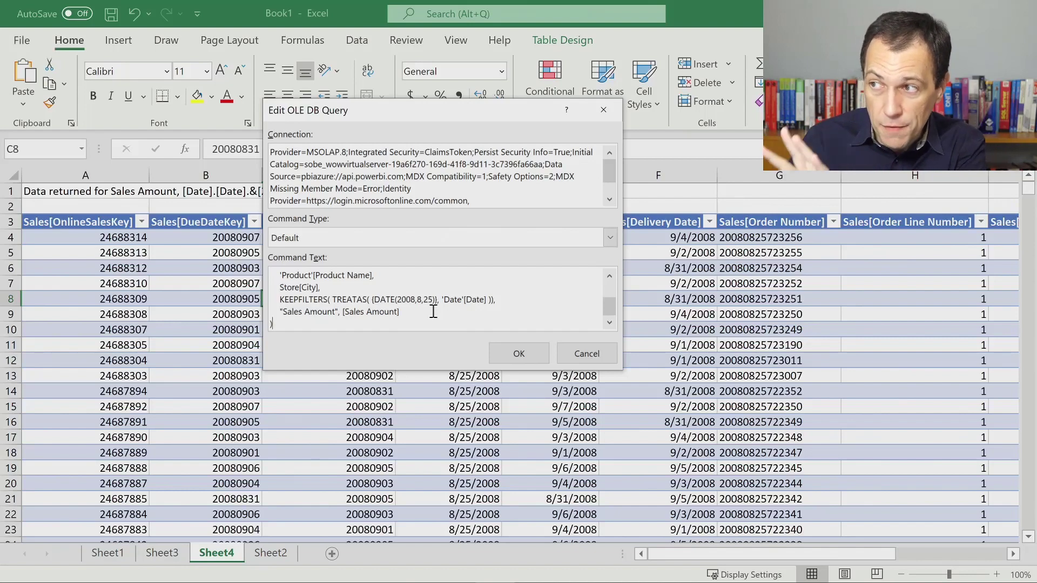
{"action": "left_click", "coordinate": [524, 352]}
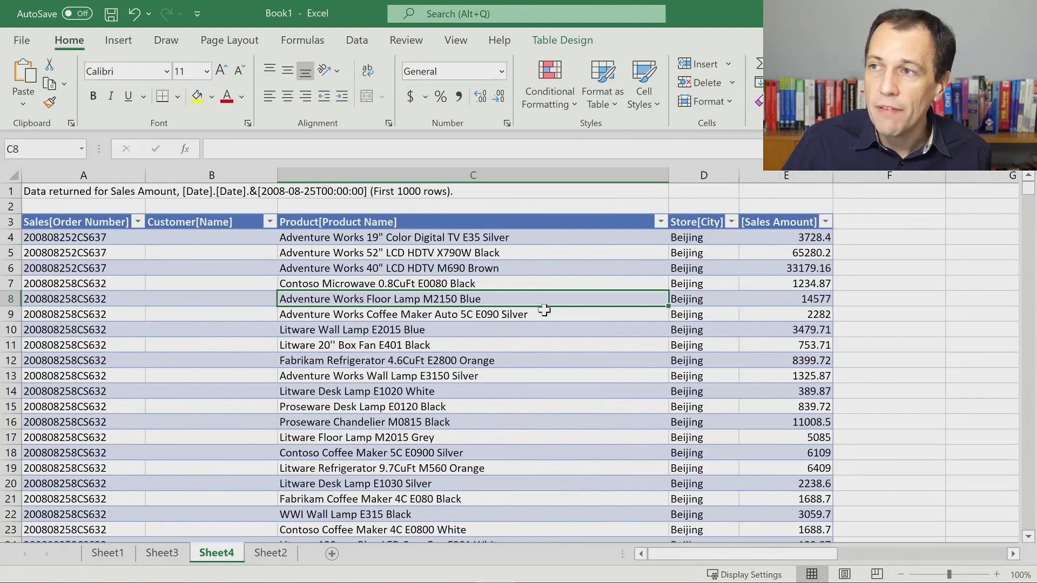
{"action": "scroll", "coordinate": [389, 314], "scroll_direction": "down", "scroll_amount": 1}
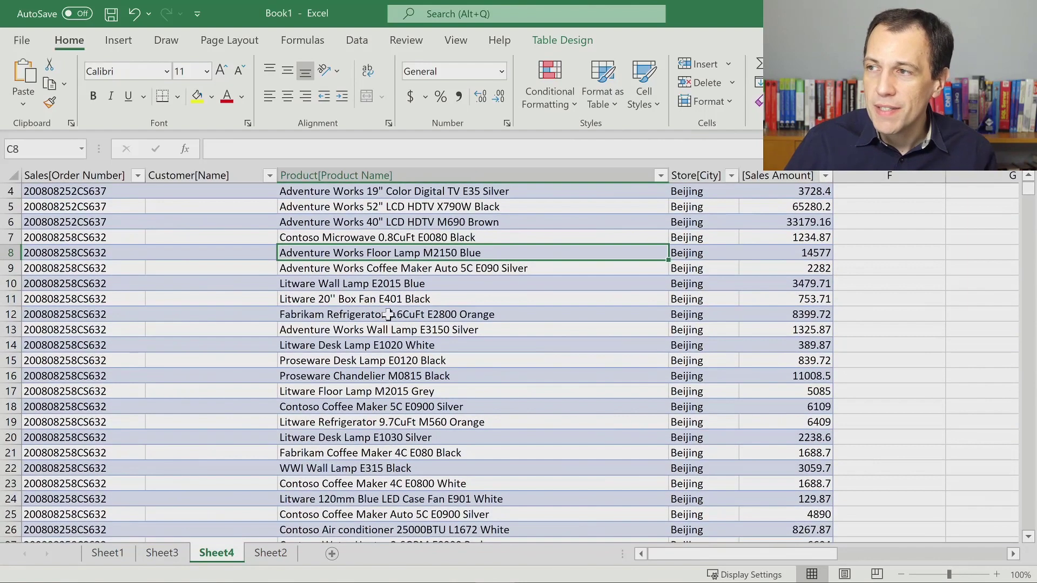
{"action": "scroll", "coordinate": [378, 315], "scroll_direction": "up", "scroll_amount": 1}
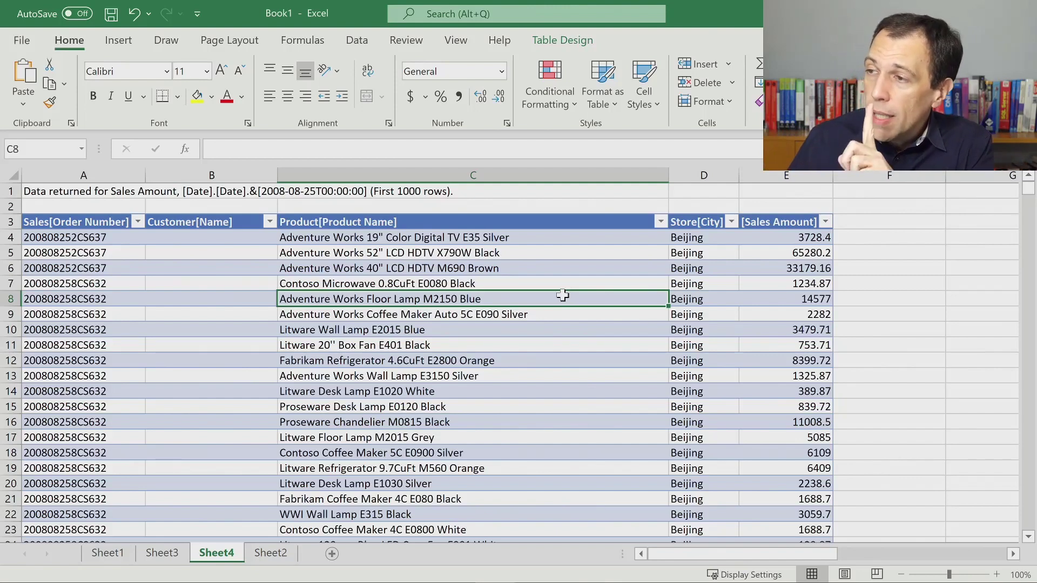
{"action": "left_click", "coordinate": [480, 284]}
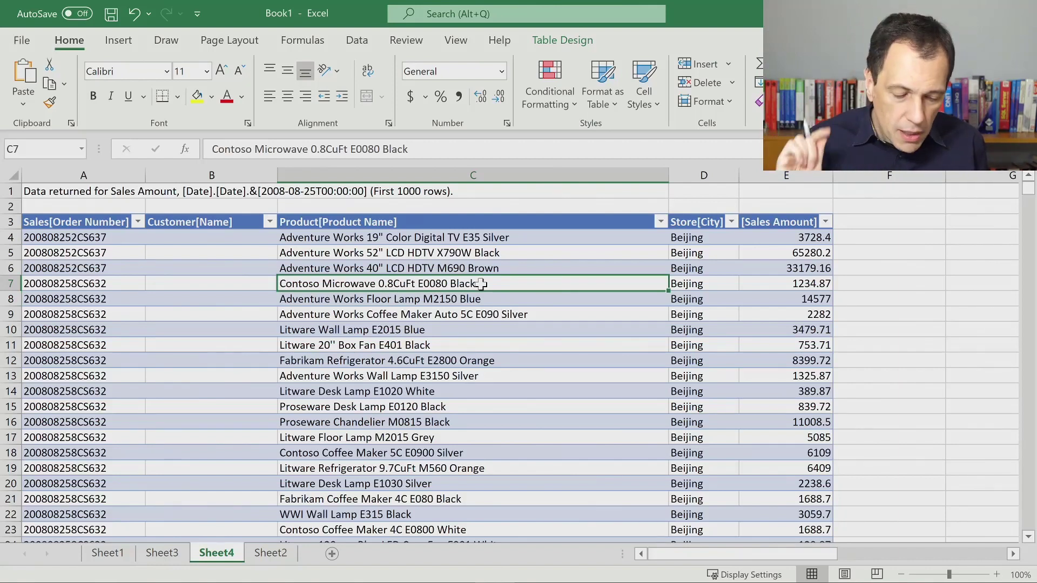
- Switch to DAX Studio, enlarge the results area and set the query output to linked Excel
{"action": "key", "text": "alt+Tab"}
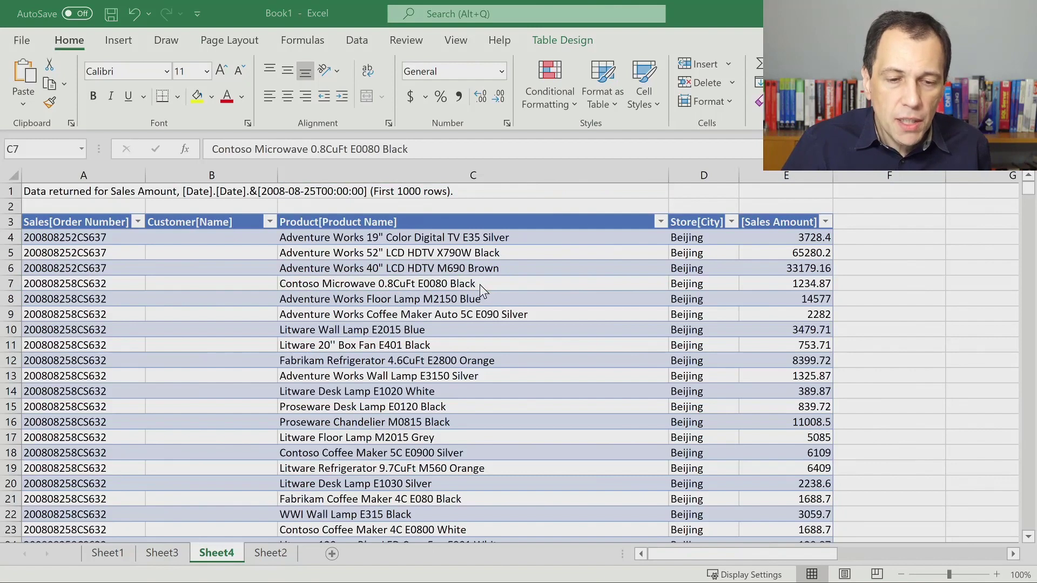
{"action": "key", "text": "alt+Tab"}
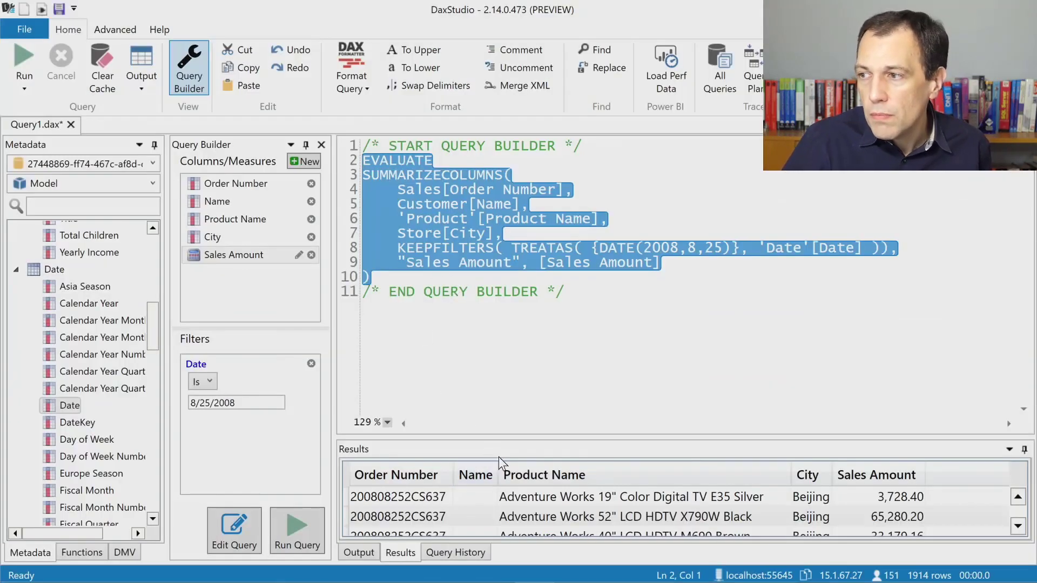
{"action": "left_click_drag", "start_coordinate": [511, 438], "coordinate": [512, 342]}
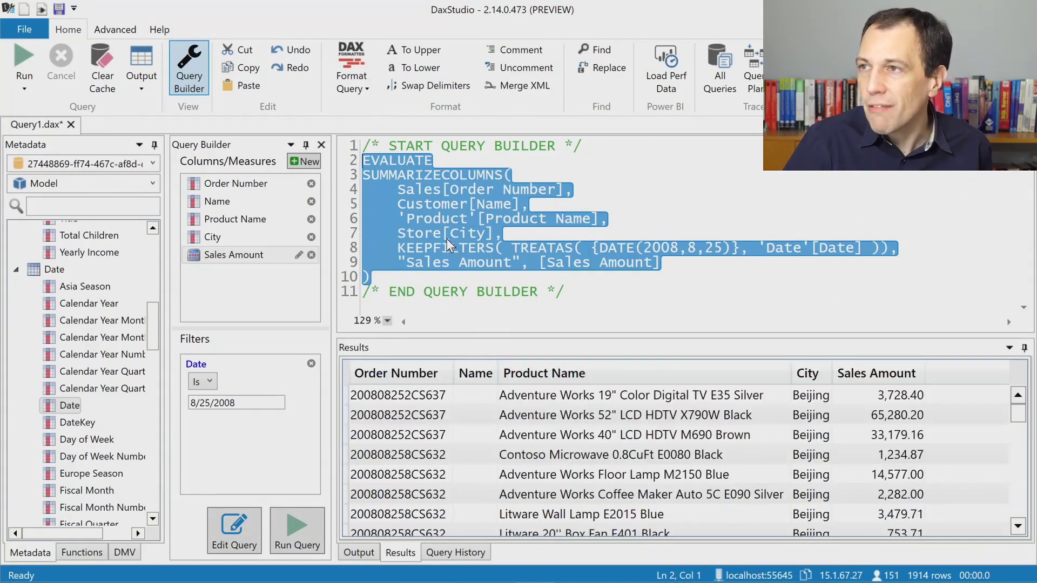
{"action": "left_click", "coordinate": [143, 89]}
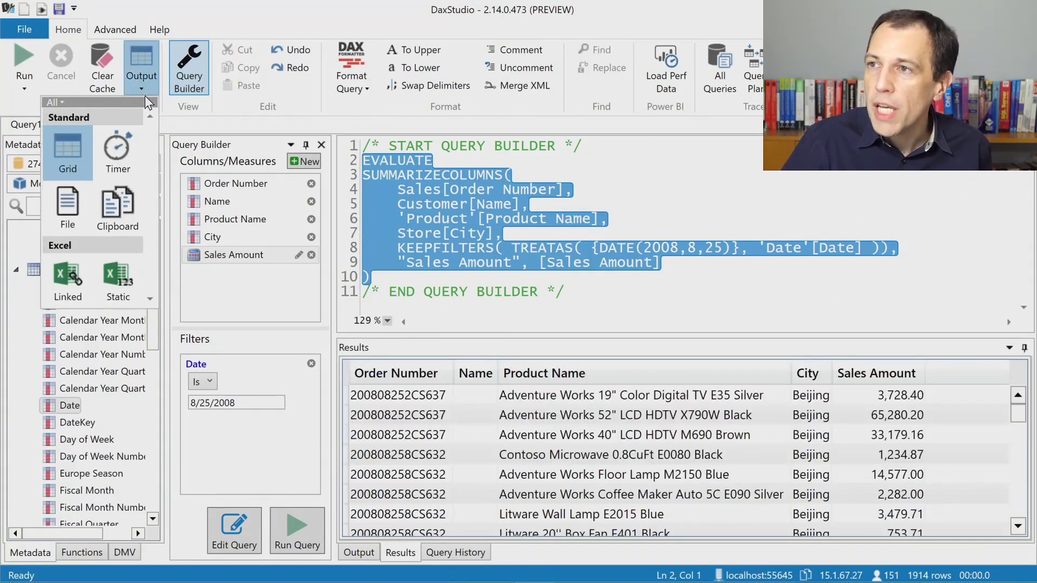
{"action": "left_click", "coordinate": [71, 274]}
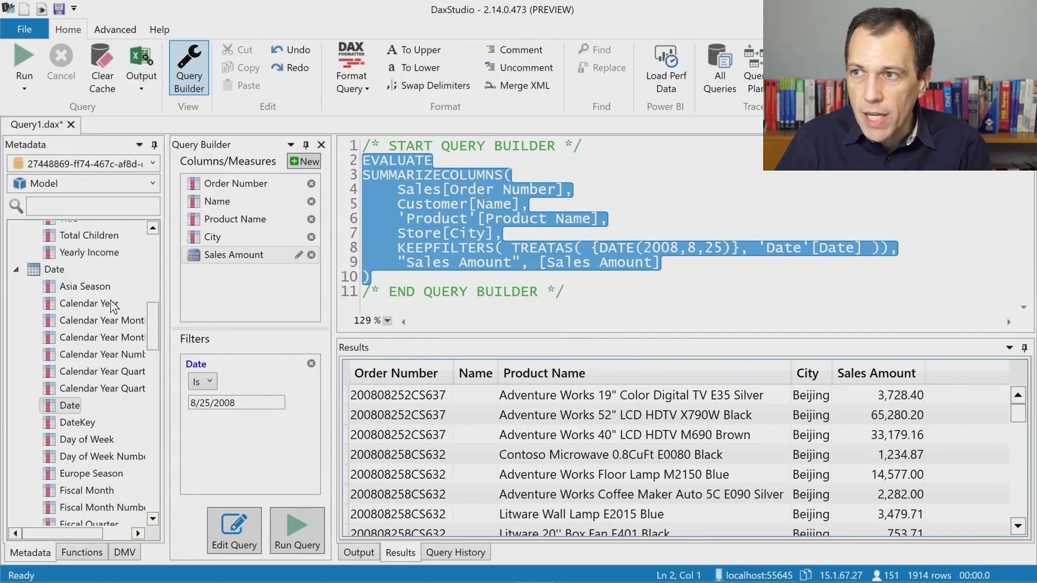
- Run the query into a new linked Excel workbook and enable its blocked data connection
{"action": "left_click", "coordinate": [282, 521]}
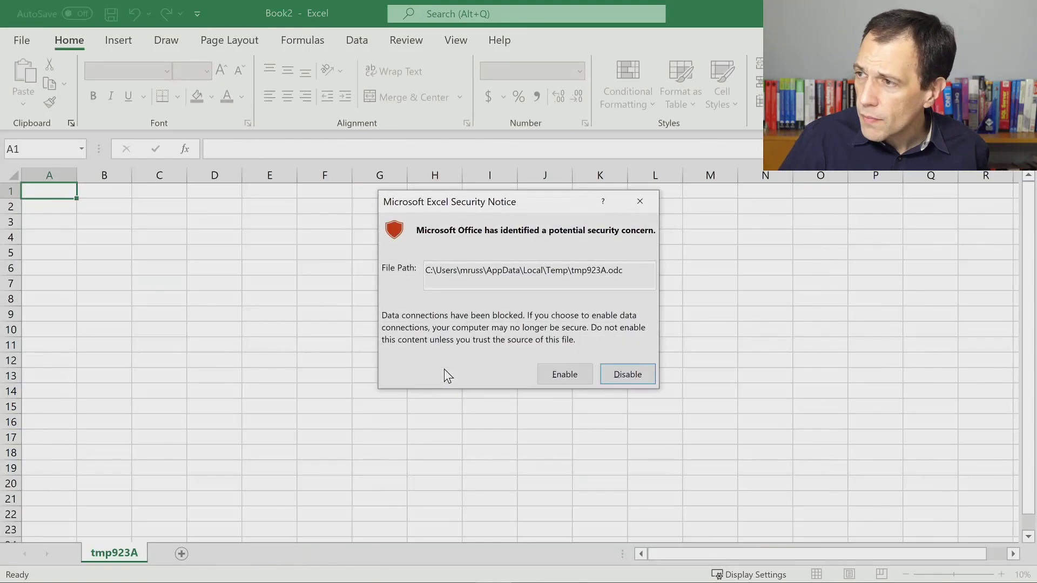
{"action": "left_click_drag", "start_coordinate": [629, 277], "coordinate": [381, 267]}
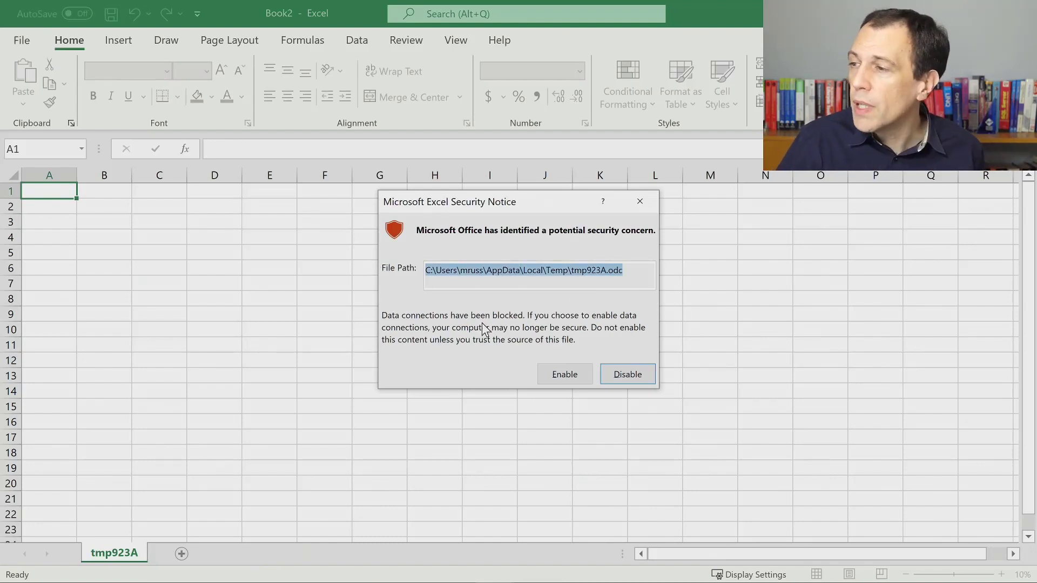
{"action": "left_click", "coordinate": [588, 375]}
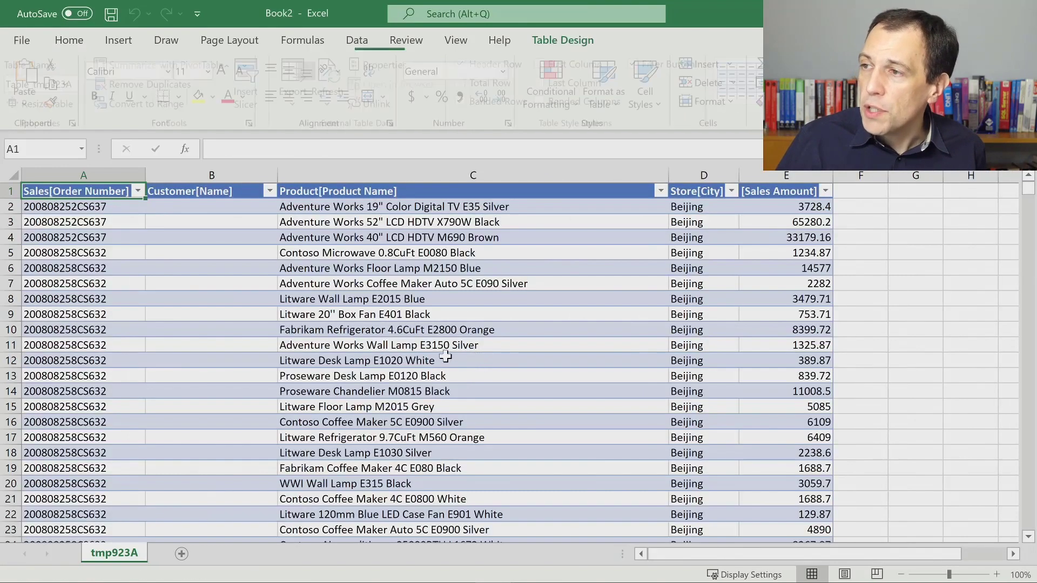
{"action": "left_click", "coordinate": [314, 328]}
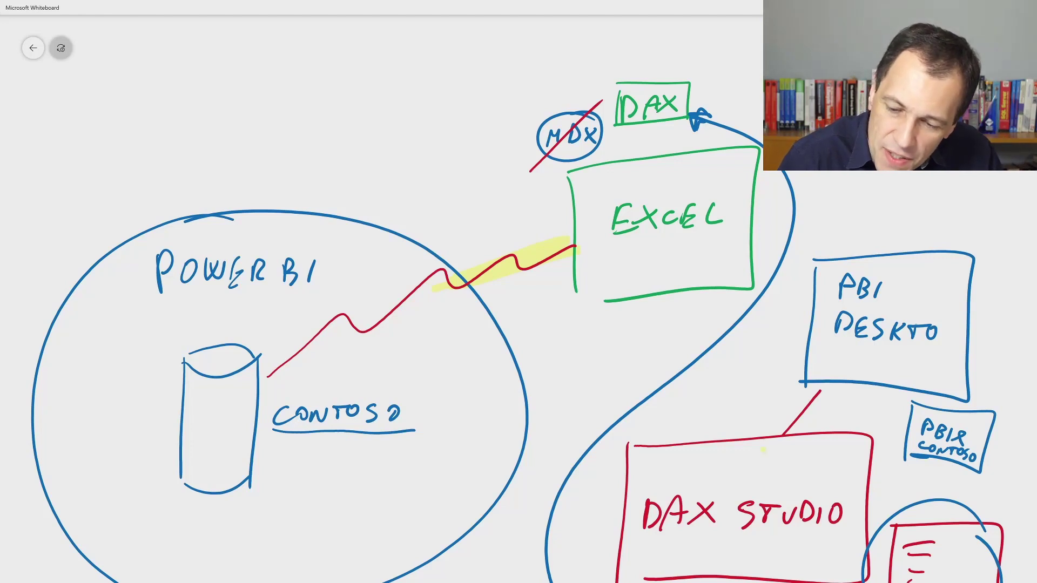
- In Microsoft Whiteboard, highlight in yellow the line connecting the PBI Desktop and DAX Studio boxes
{"action": "left_click_drag", "start_coordinate": [806, 401], "coordinate": [788, 429]}
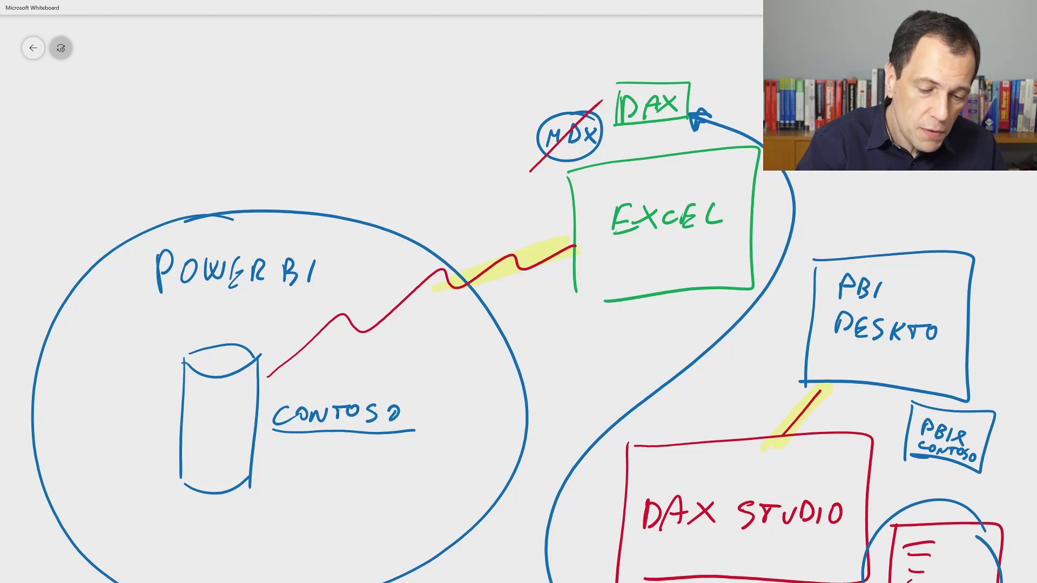
{"action": "mouse_move", "coordinate": [532, 217]}
{"action": "left_mouse_down"}
{"action": "mouse_move", "coordinate": [510, 314]}
{"action": "mouse_move", "coordinate": [529, 217]}
{"action": "left_mouse_up"}
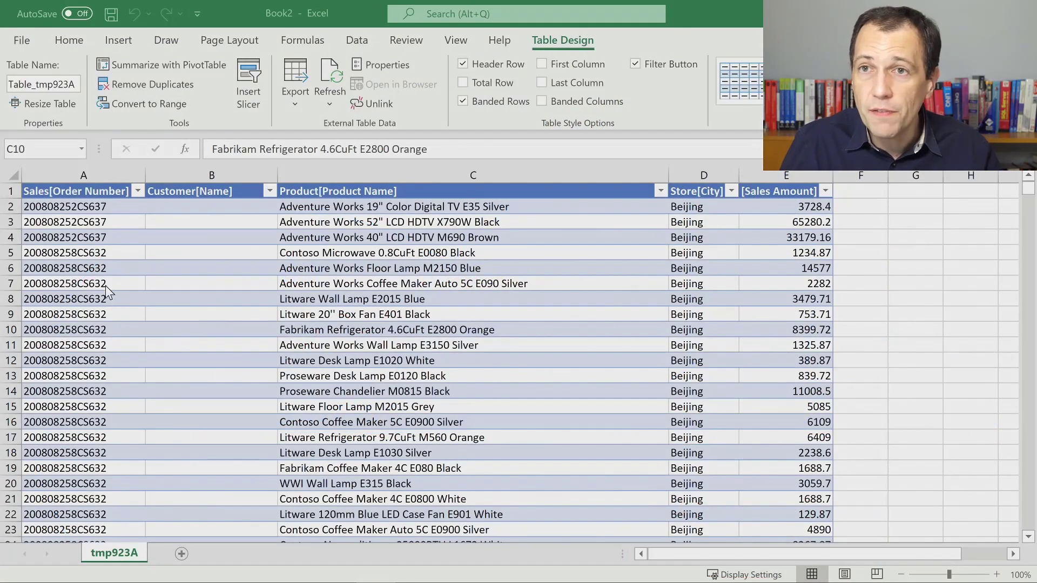
- Inspect the data source in the connection string of the Book2 table's external query, and close the query definition without changes
{"action": "left_click", "coordinate": [316, 280]}
{"action": "right_click", "coordinate": [316, 281]}
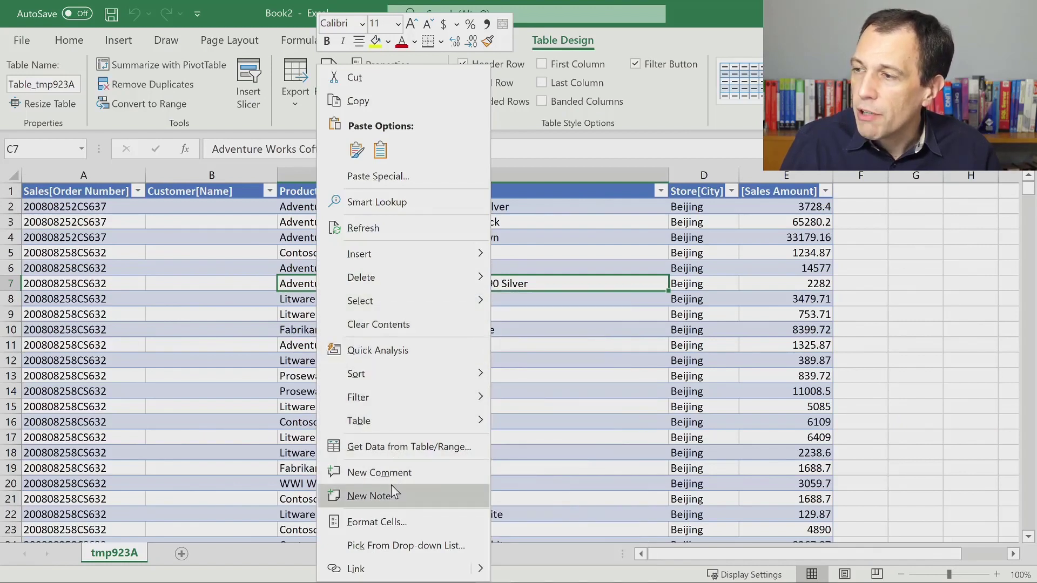
{"action": "mouse_move", "coordinate": [394, 426]}
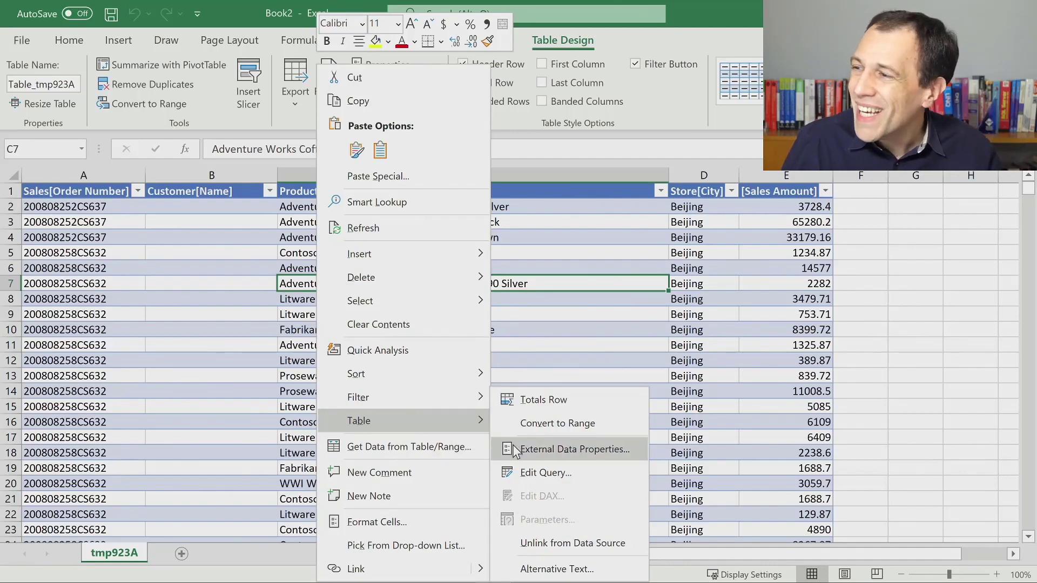
{"action": "left_click", "coordinate": [521, 472]}
{"action": "left_click", "coordinate": [478, 200]}
{"action": "scroll", "coordinate": [478, 199], "scroll_direction": "up", "scroll_amount": 2, "text": "ctrl"}
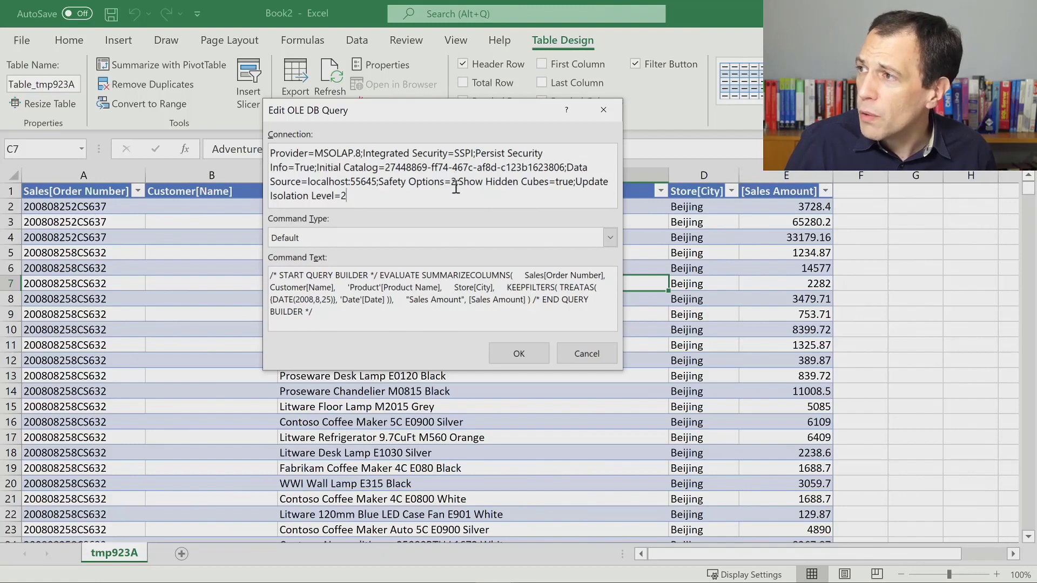
{"action": "left_click_drag", "start_coordinate": [307, 181], "coordinate": [373, 179]}
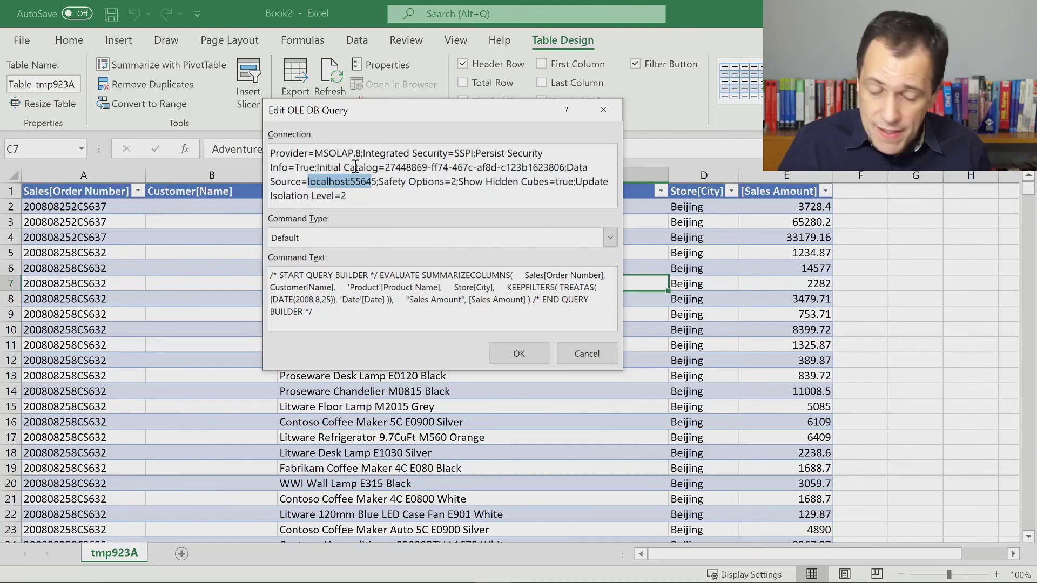
{"action": "key", "text": "alt+Tab"}
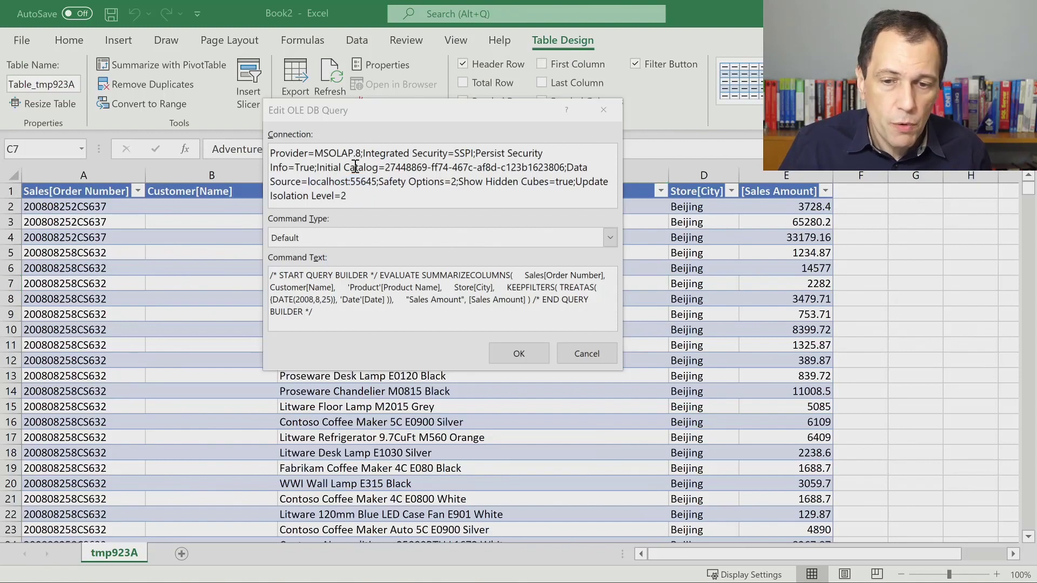
{"action": "key", "text": "alt+Tab"}
{"action": "key", "text": "alt+Tab"}
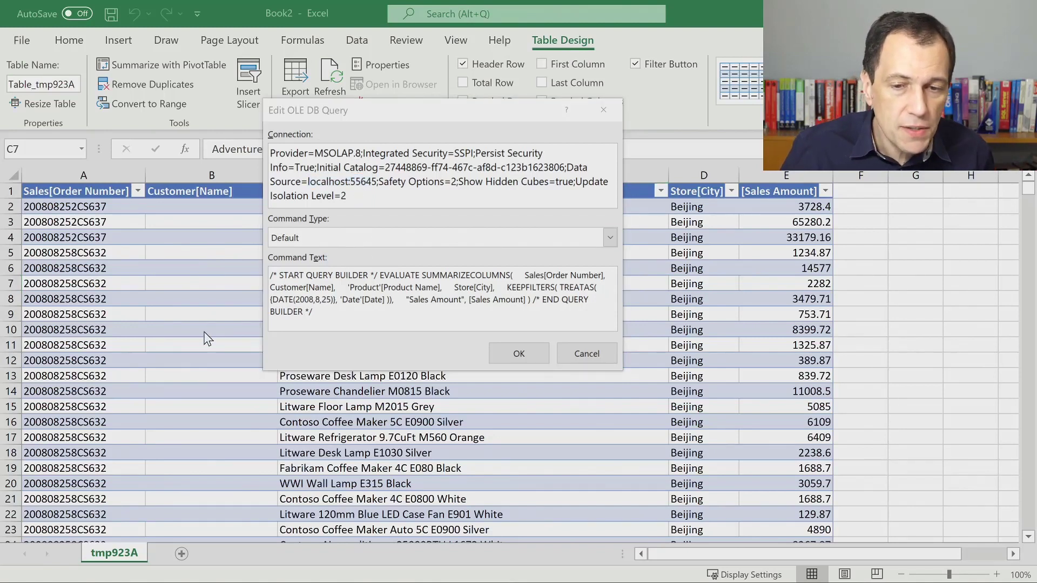
{"action": "key", "text": "alt+Tab"}
{"action": "left_click", "coordinate": [586, 353]}
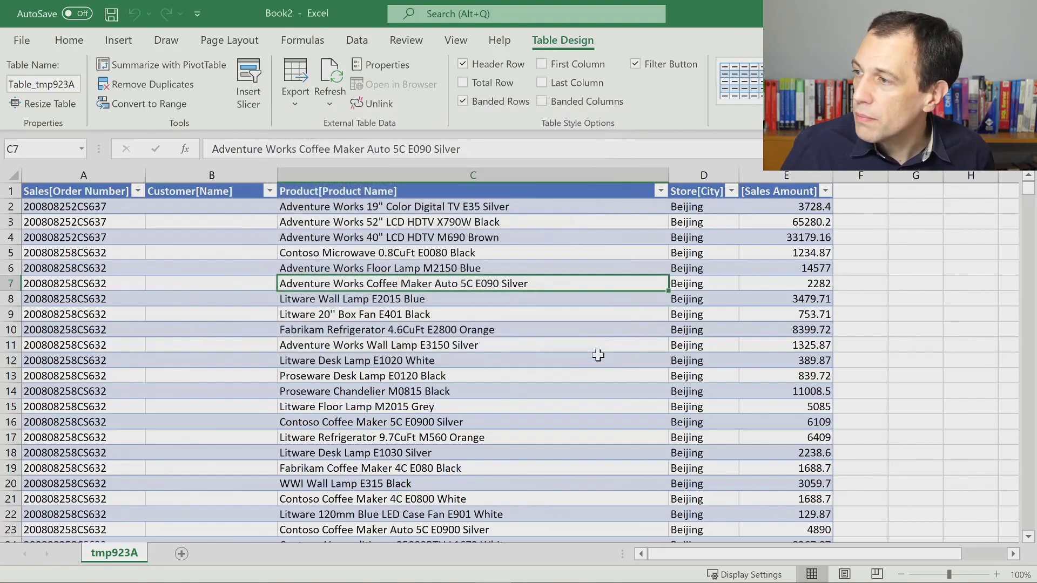
- Copy the Power BI connection string from the query of the Sheet4 table in Book1, and close the query definition without changes
{"action": "key", "text": "alt+Tab"}
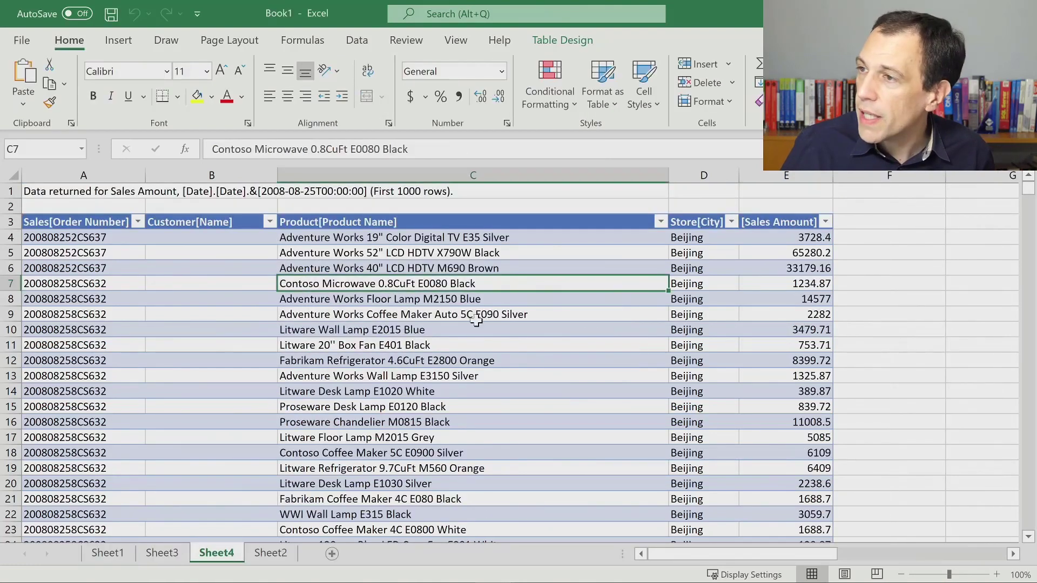
{"action": "right_click", "coordinate": [340, 268]}
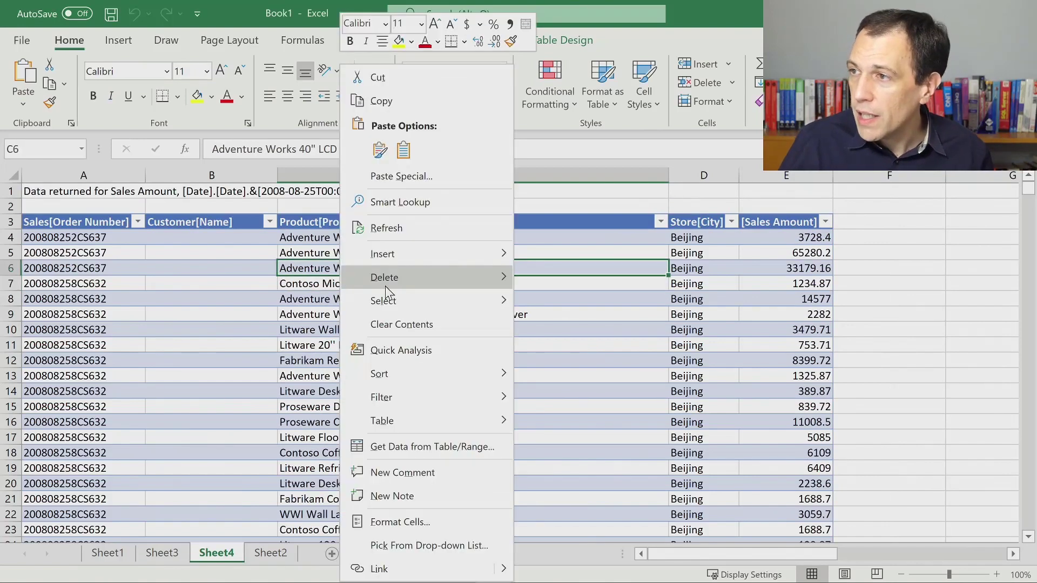
{"action": "mouse_move", "coordinate": [416, 419]}
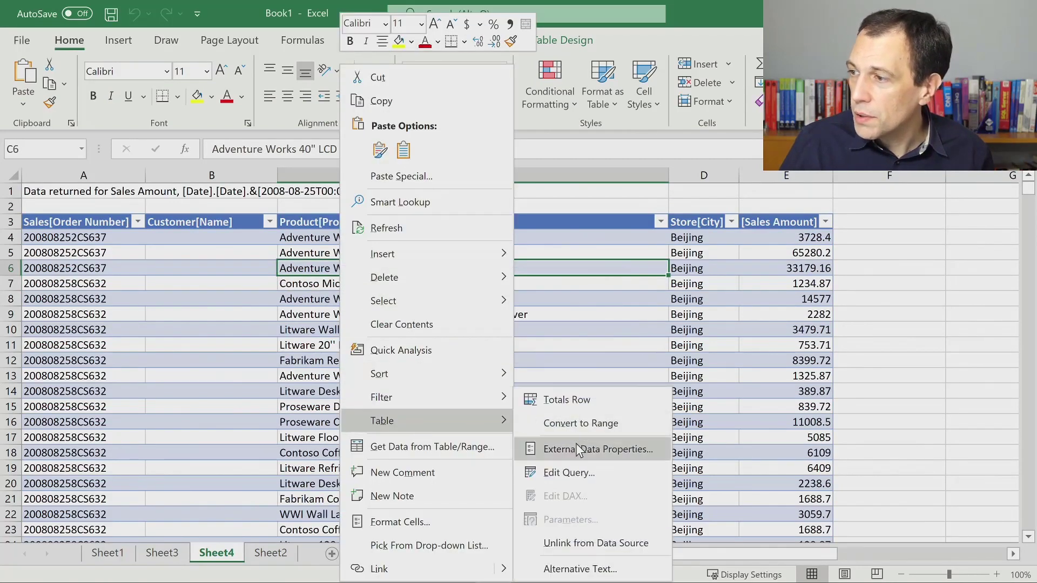
{"action": "left_click", "coordinate": [578, 474]}
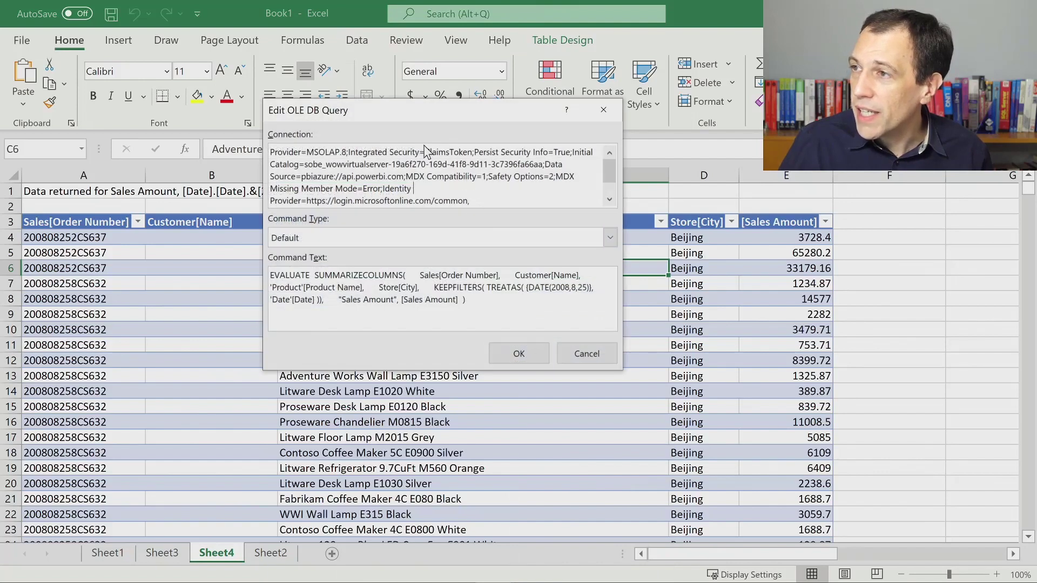
{"action": "key", "text": "ctrl+a"}
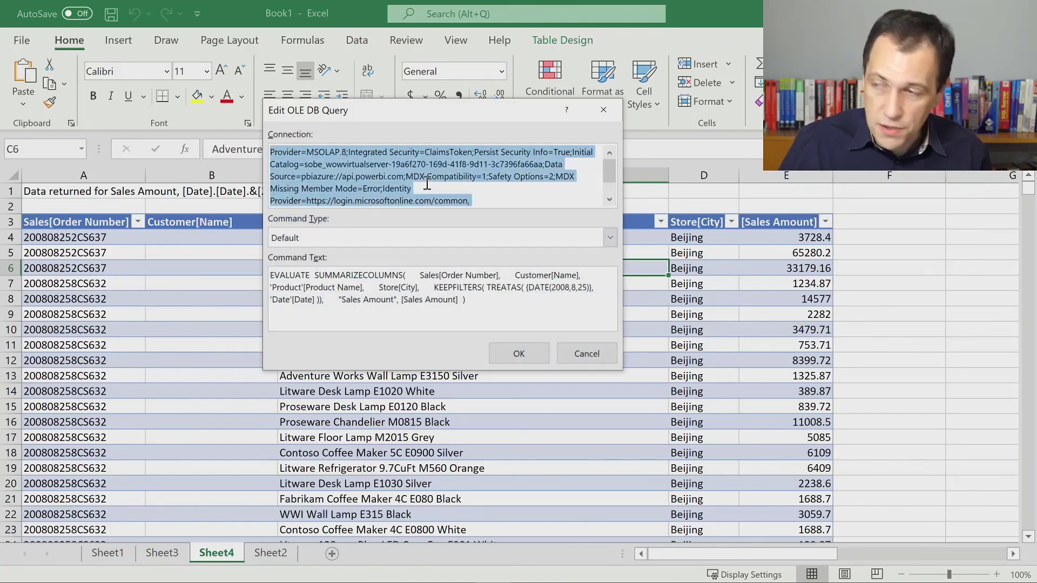
{"action": "key", "text": "alt+Tab"}
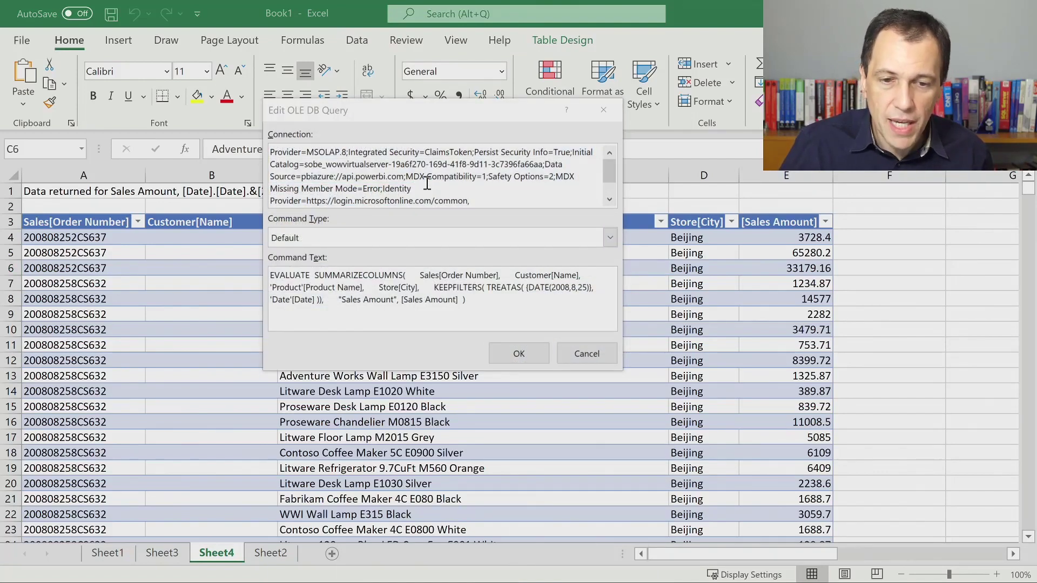
{"action": "key", "text": "alt+Tab"}
{"action": "left_click", "coordinate": [567, 350]}
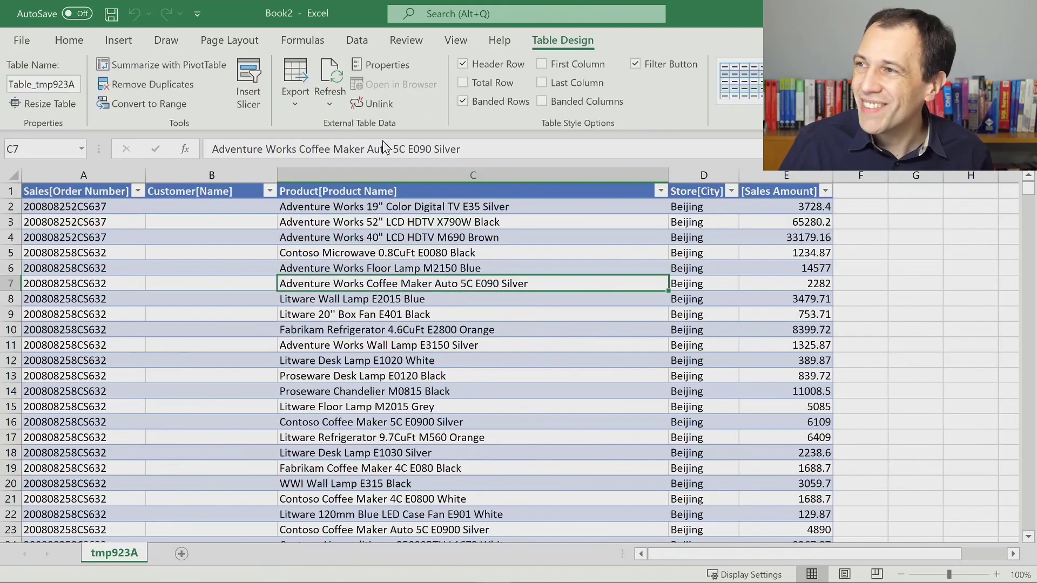
- Replace the connection string of the Book2 table's external query with the copied Power BI connection string and apply it
{"action": "right_click", "coordinate": [377, 222]}
{"action": "mouse_move", "coordinate": [501, 413]}
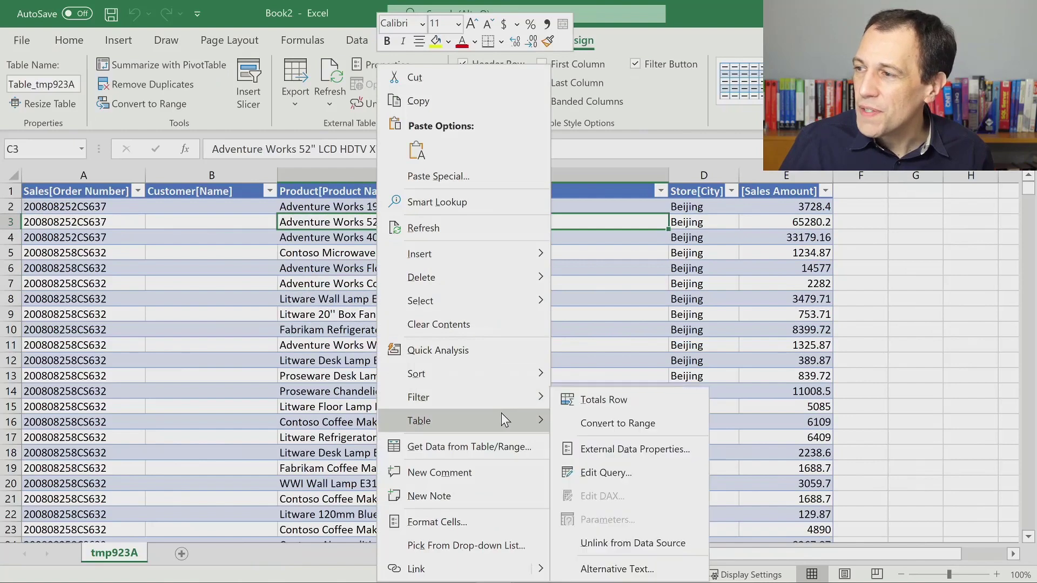
{"action": "left_click", "coordinate": [588, 468]}
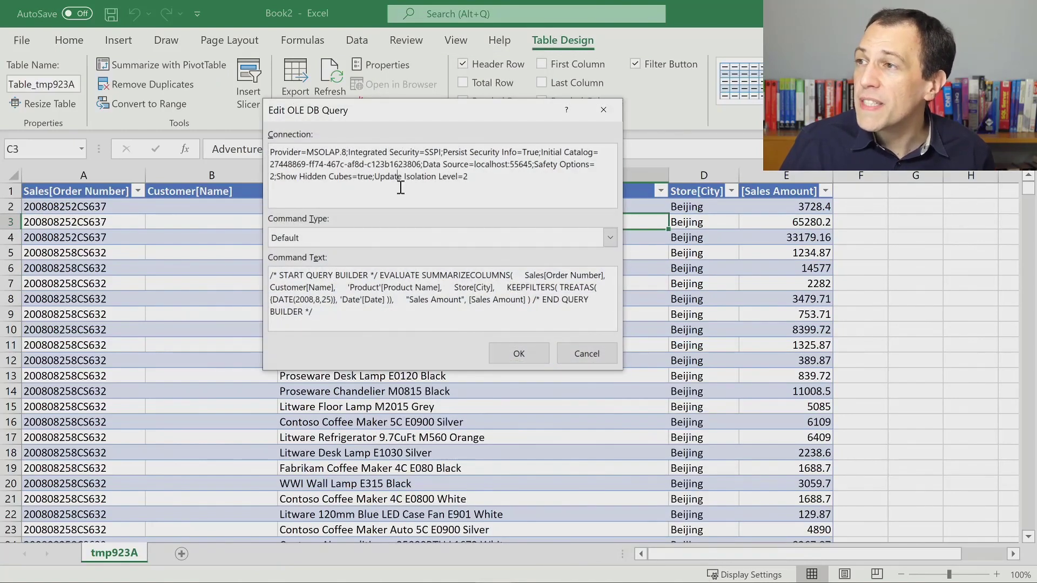
{"action": "scroll", "coordinate": [416, 188], "scroll_direction": "down", "scroll_amount": 3}
{"action": "left_click", "coordinate": [542, 351]}
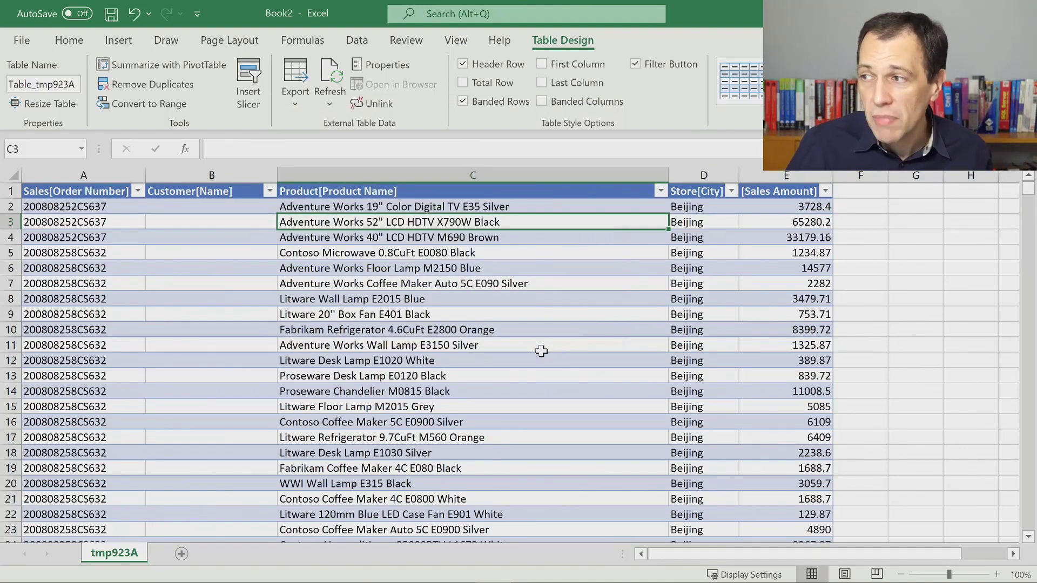
{"action": "left_click", "coordinate": [541, 350]}
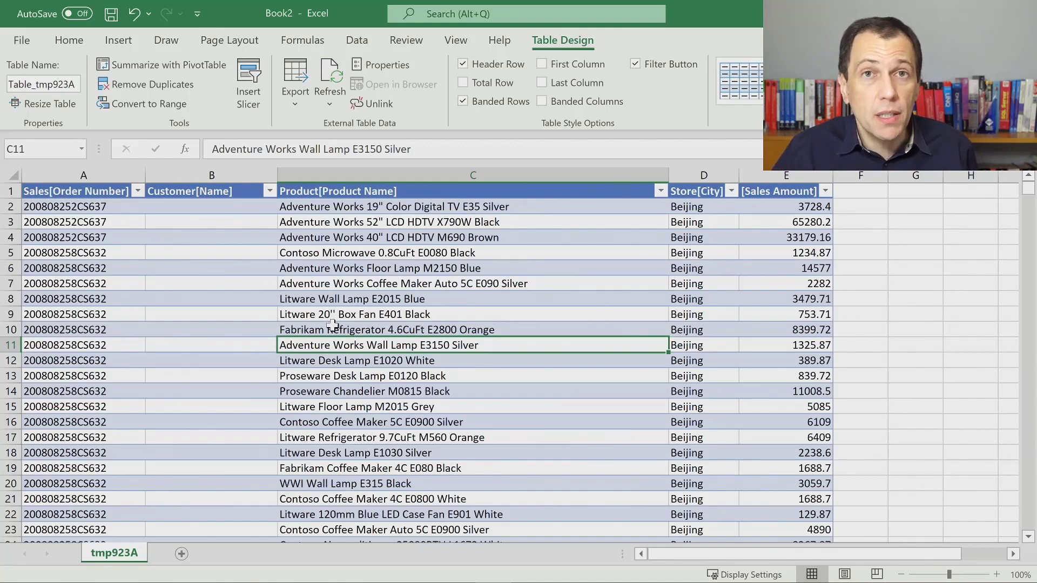
- Insert three blank rows above the table's header row
{"action": "left_click", "coordinate": [22, 194]}
{"action": "right_click", "coordinate": [15, 192]}
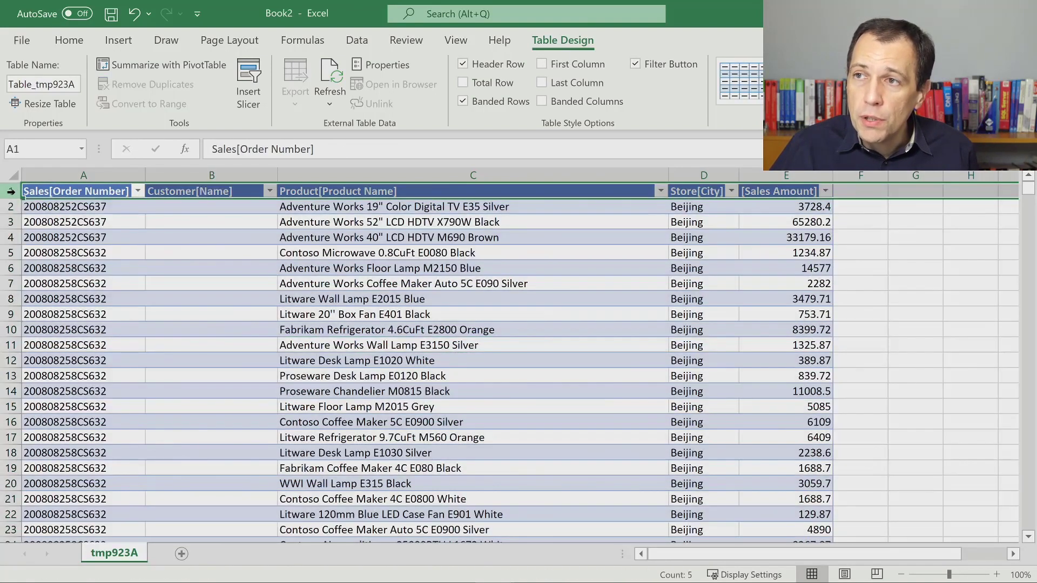
{"action": "left_click", "coordinate": [58, 333]}
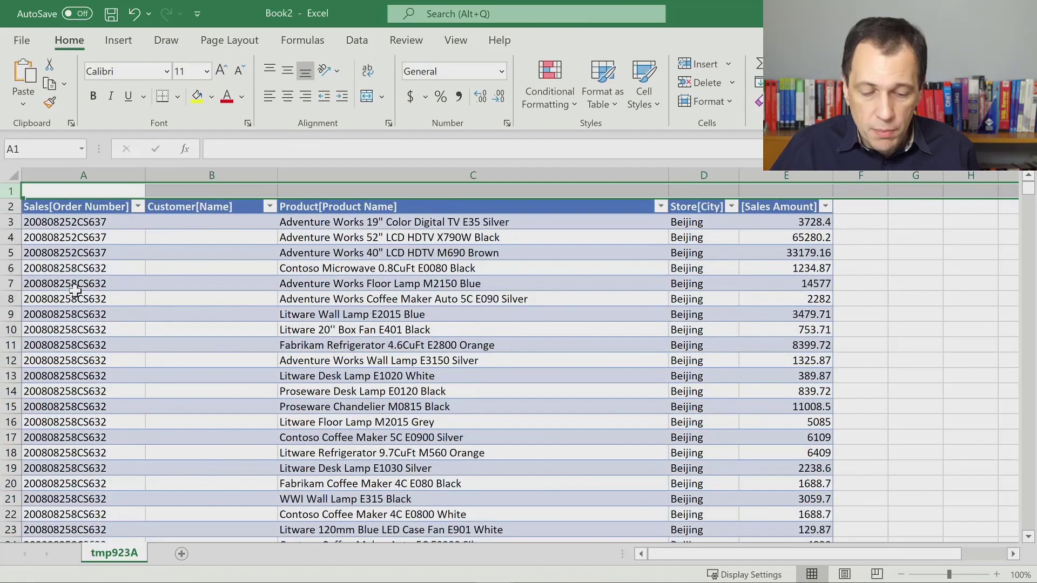
{"action": "key", "text": "F4"}
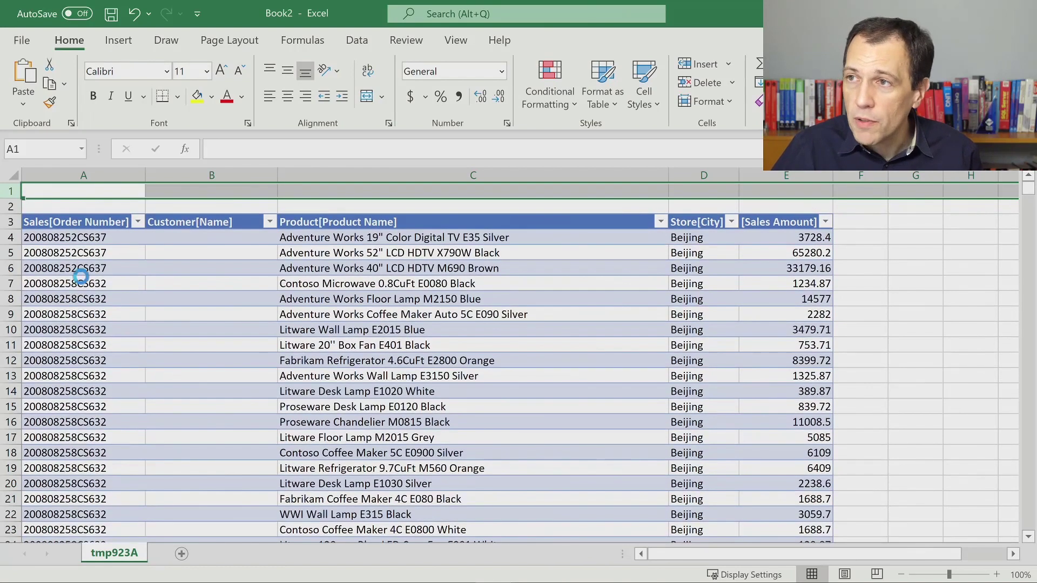
{"action": "key", "text": "F4"}
- Enter the label Date in cell A1 and the date 8/15/2008 in cell B1
{"action": "left_click", "coordinate": [104, 193]}
{"action": "type", "text": "Date"}
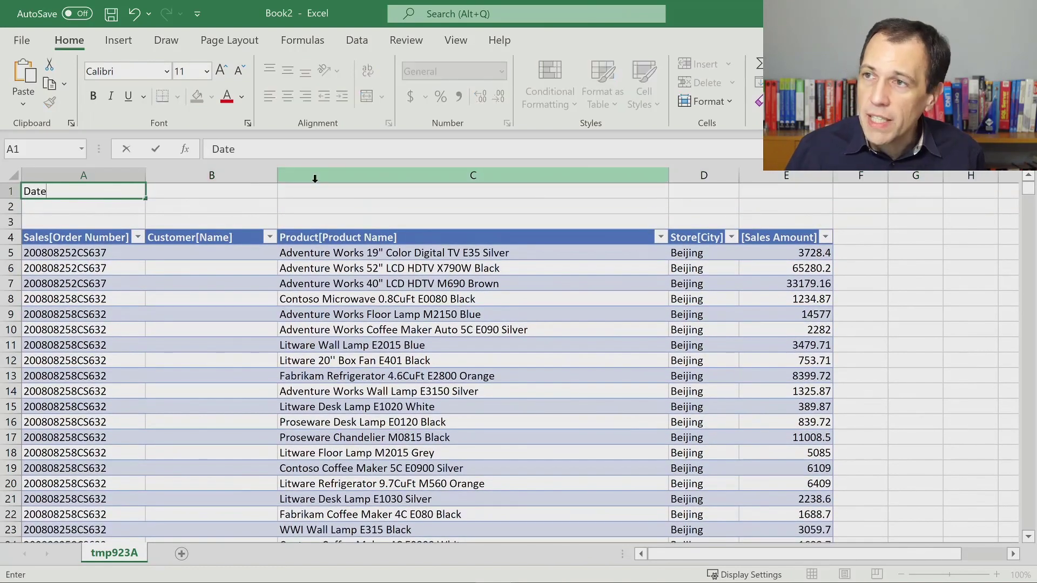
{"action": "key", "text": "Tab"}
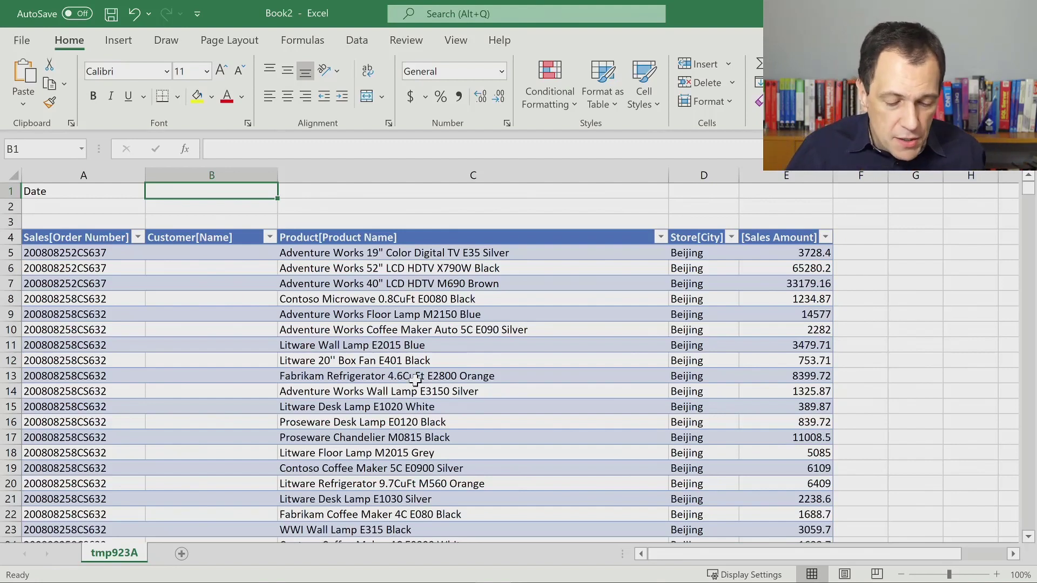
{"action": "type", "text": "8"}
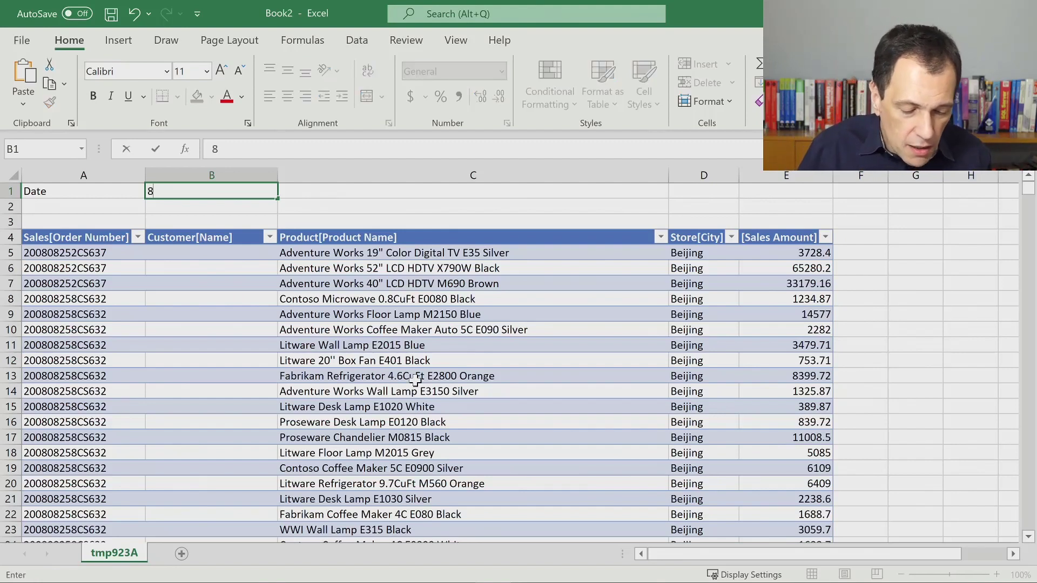
{"action": "type", "text": "/15/2008"}
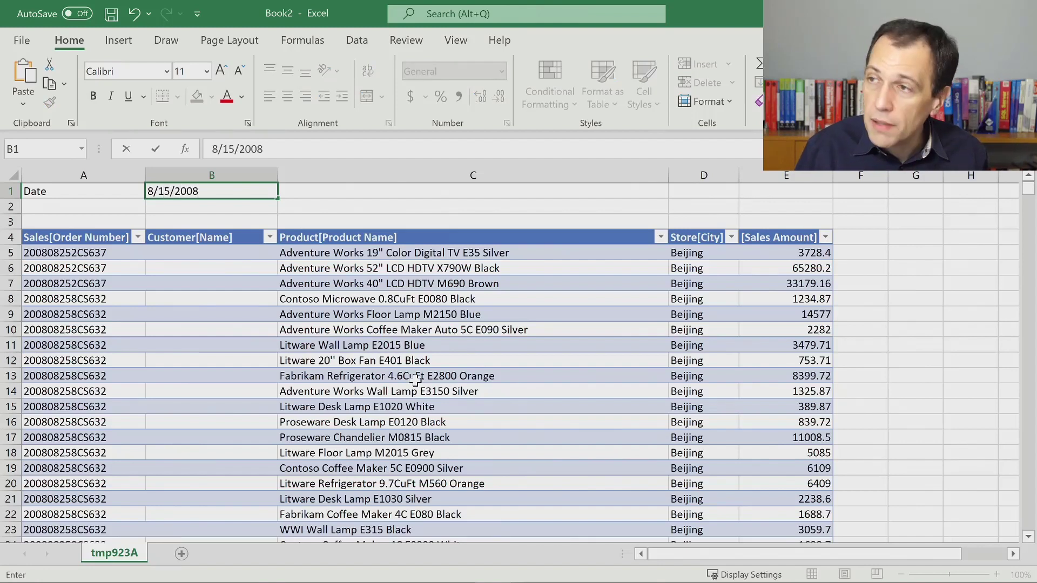
{"action": "key", "text": "Return"}
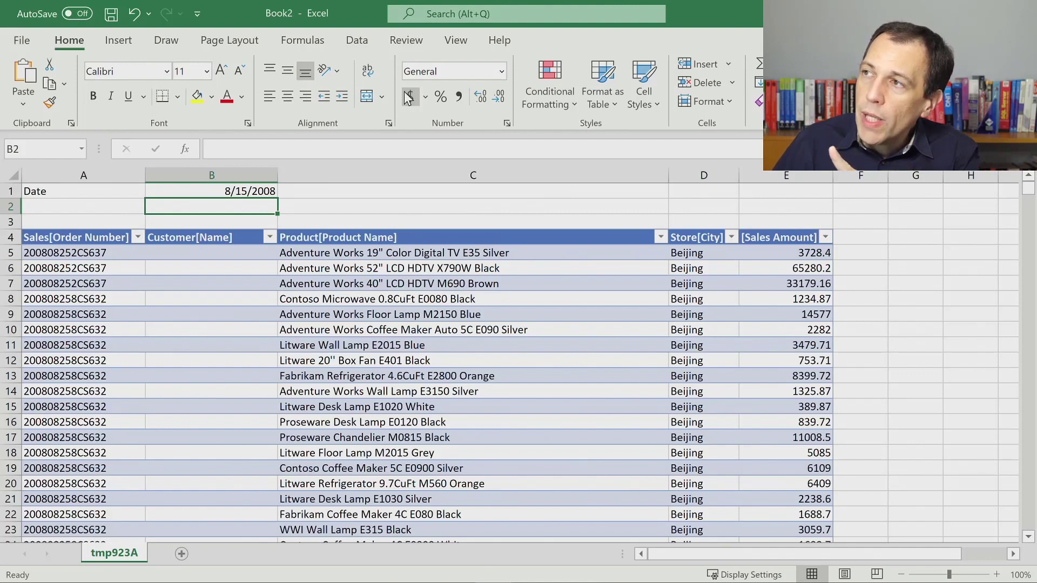
- Enable the Developer tab in the ribbon customization options
{"action": "left_click", "coordinate": [37, 47]}
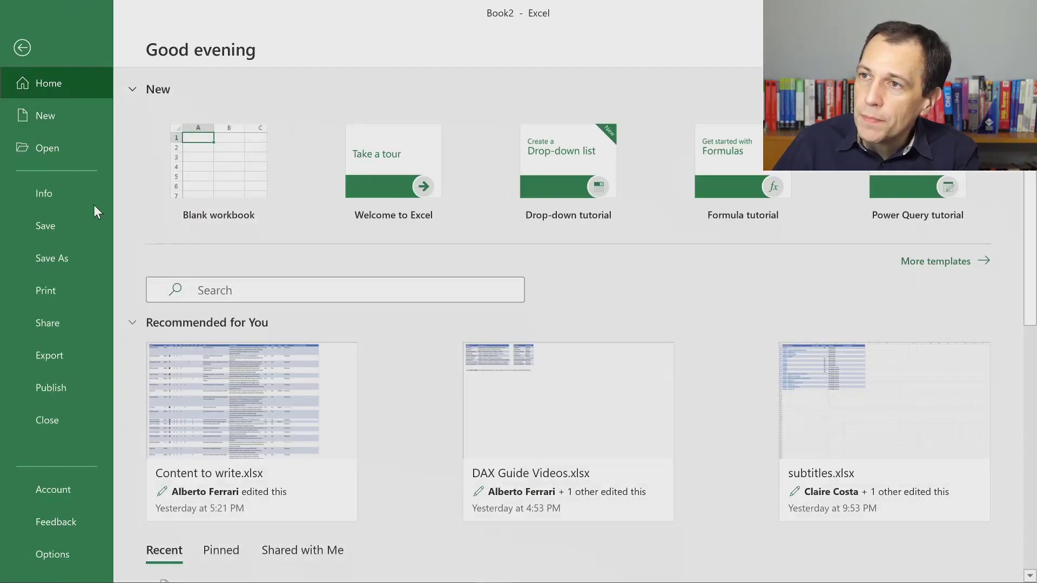
{"action": "left_click", "coordinate": [58, 553]}
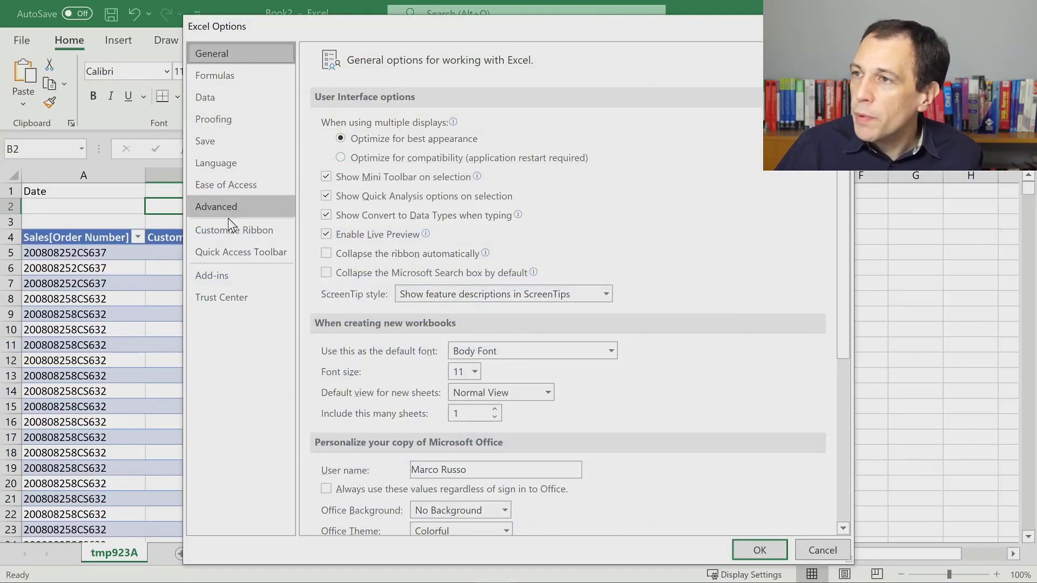
{"action": "left_click", "coordinate": [228, 230]}
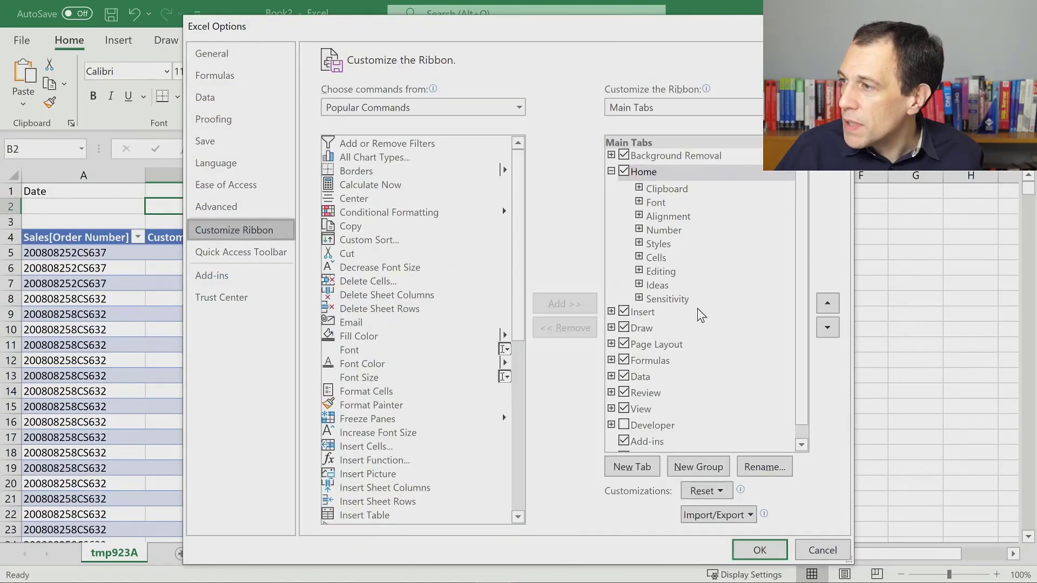
{"action": "scroll", "coordinate": [696, 310], "scroll_direction": "down", "scroll_amount": 1}
{"action": "left_click", "coordinate": [630, 412]}
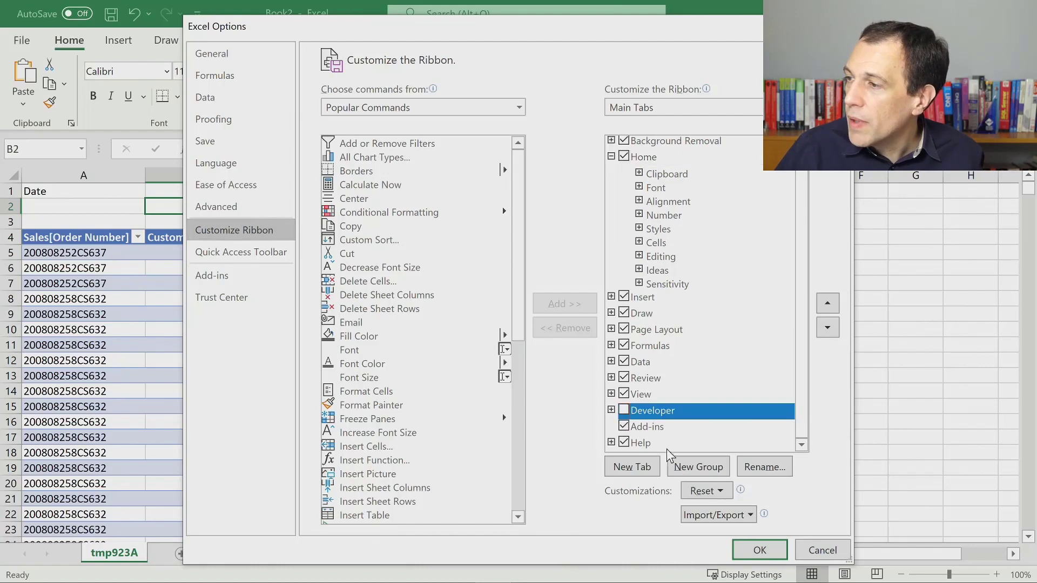
{"action": "left_click", "coordinate": [624, 410]}
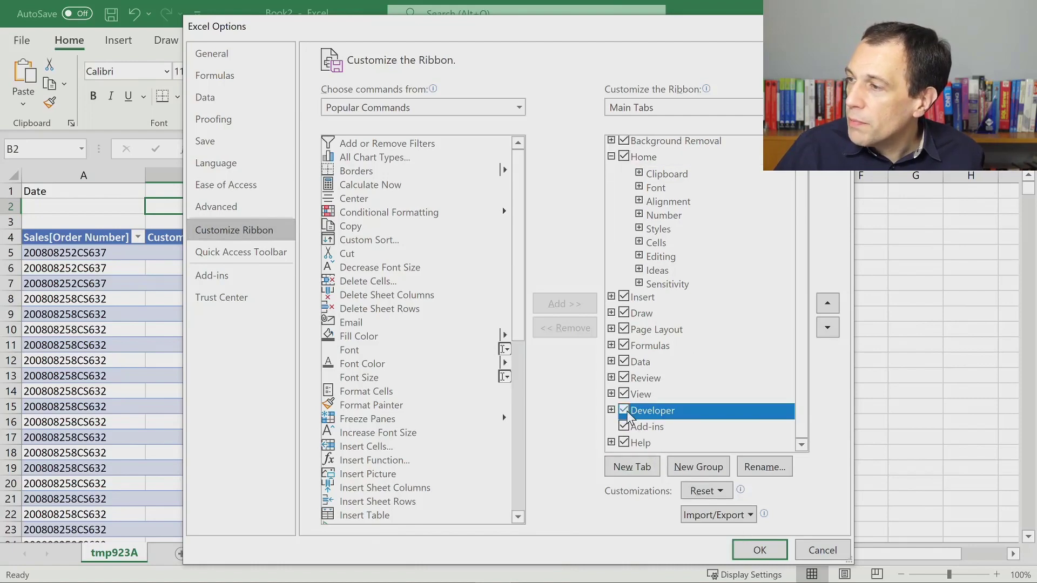
{"action": "left_click", "coordinate": [757, 550]}
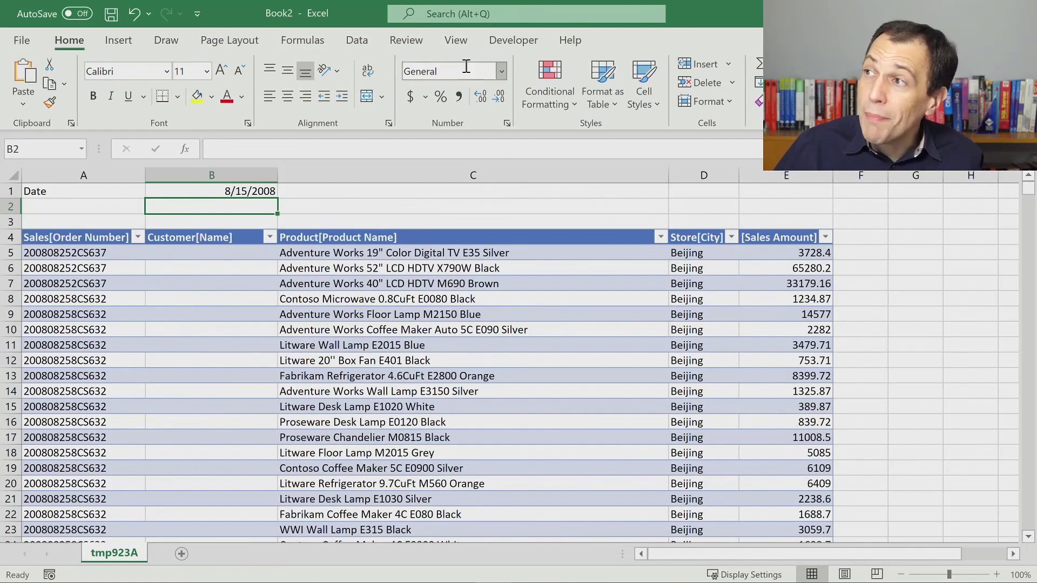
- With a cell of the sales table selected, start recording the macro Macro1, stored in this workbook
{"action": "left_click", "coordinate": [512, 40]}
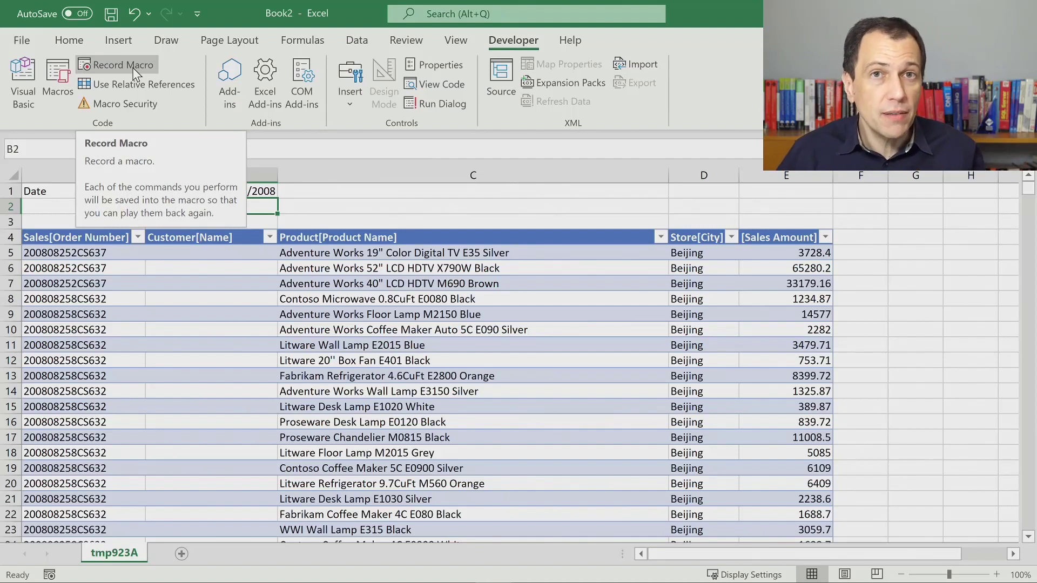
{"action": "left_click", "coordinate": [374, 303]}
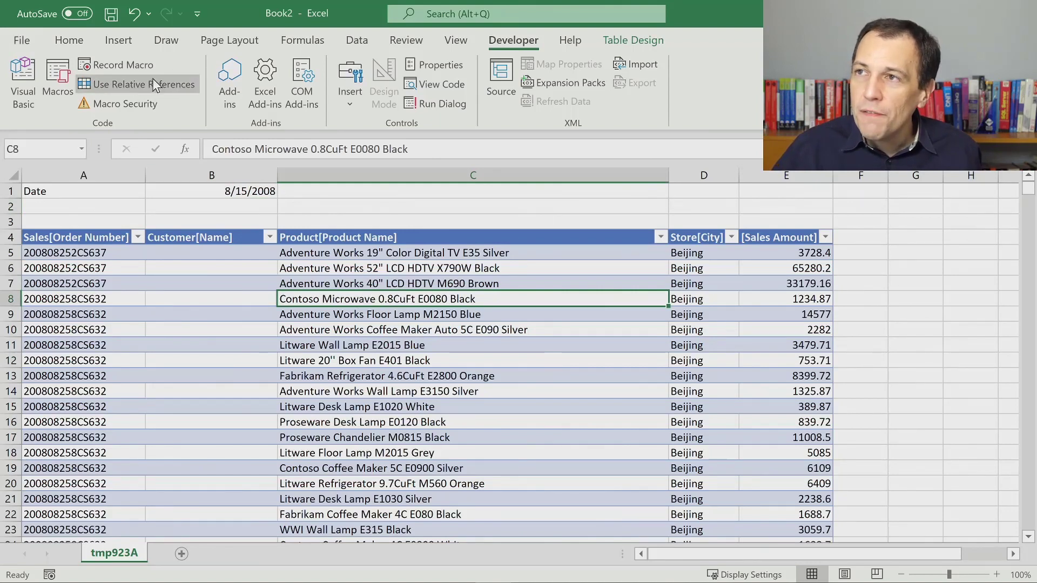
{"action": "left_click", "coordinate": [128, 70]}
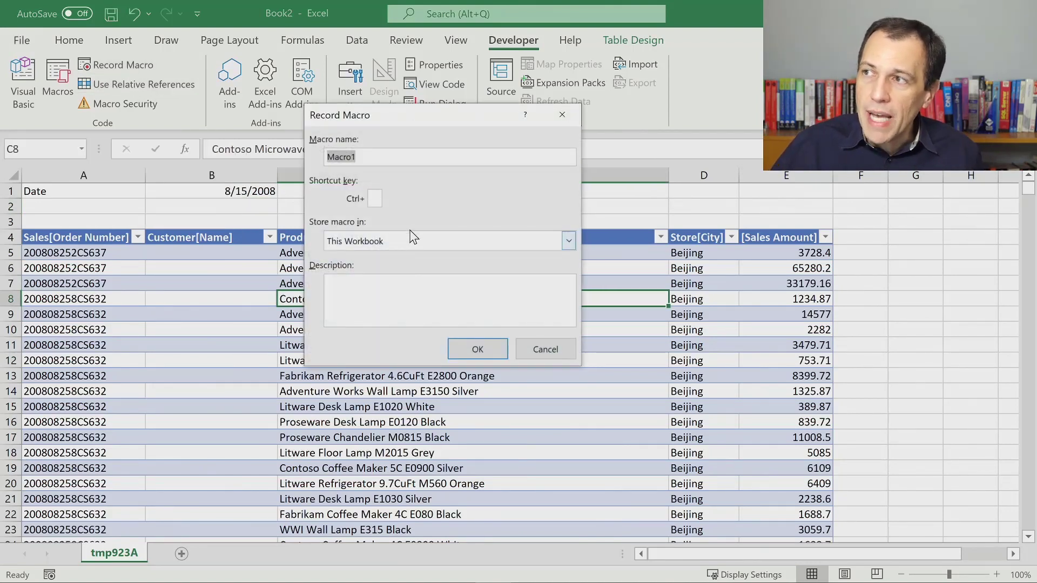
{"action": "left_click", "coordinate": [476, 348]}
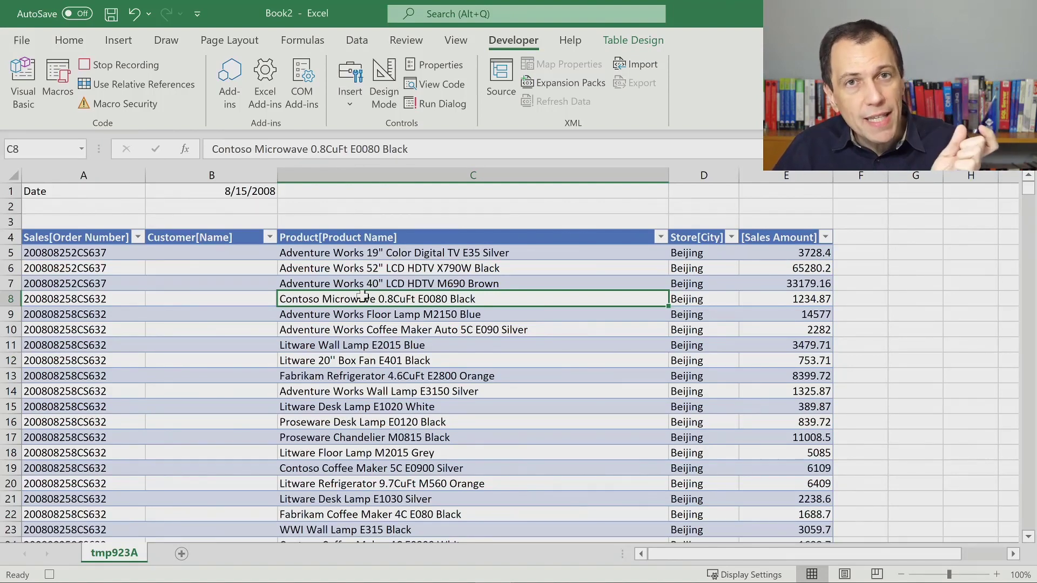
- Set the date filter in the sales table's query to DATE(2008,8,14), apply it, and stop the macro recording
{"action": "right_click", "coordinate": [362, 296]}
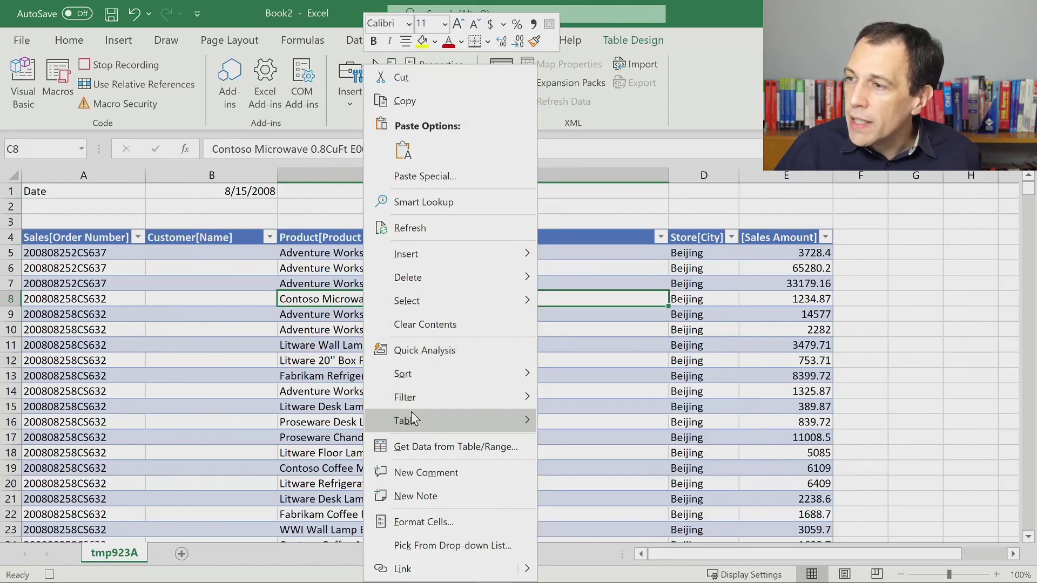
{"action": "mouse_move", "coordinate": [410, 414]}
{"action": "left_click", "coordinate": [591, 471]}
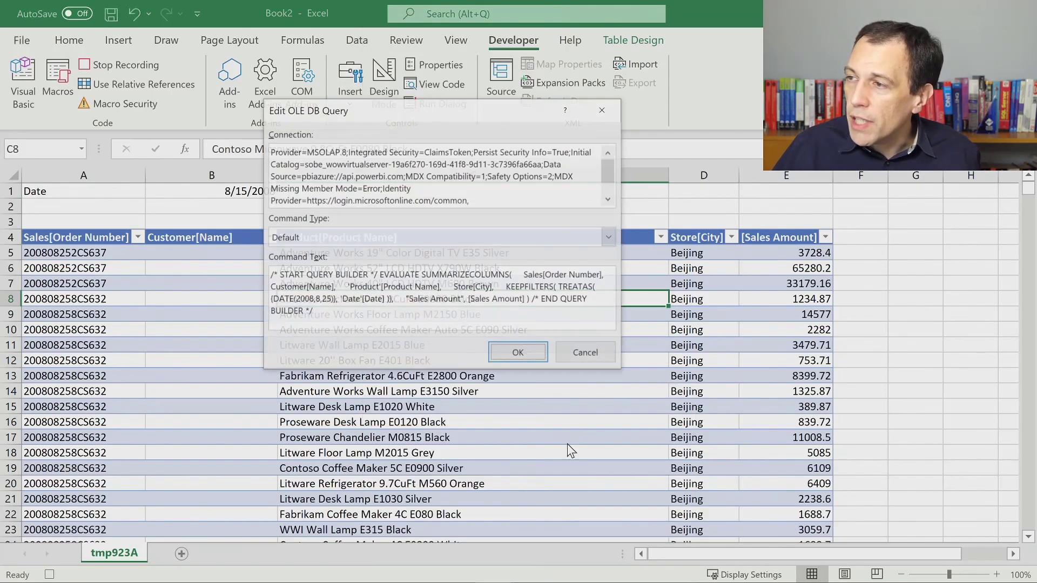
{"action": "left_click", "coordinate": [314, 300]}
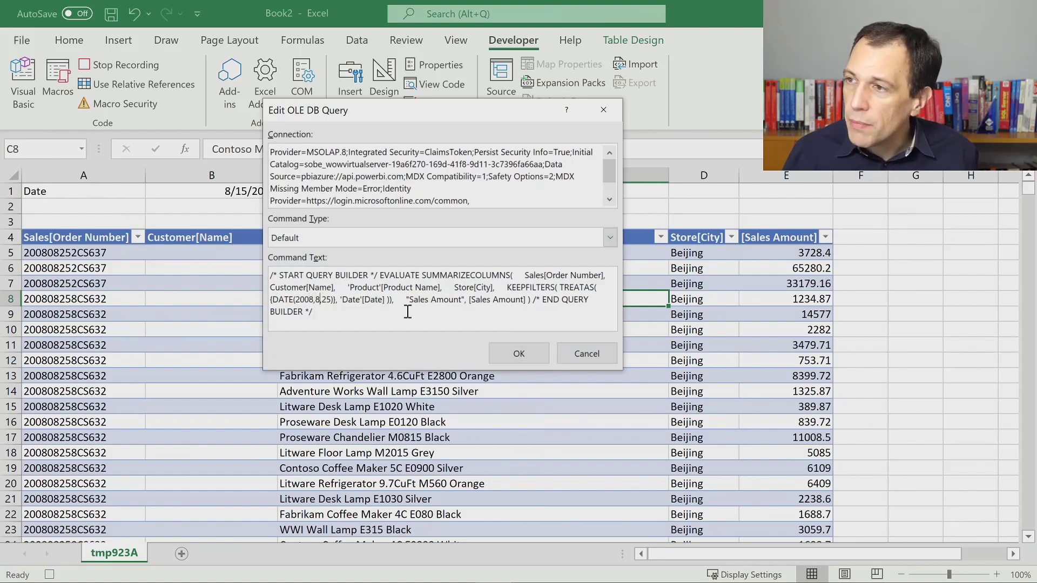
{"action": "type", "text": "14"}
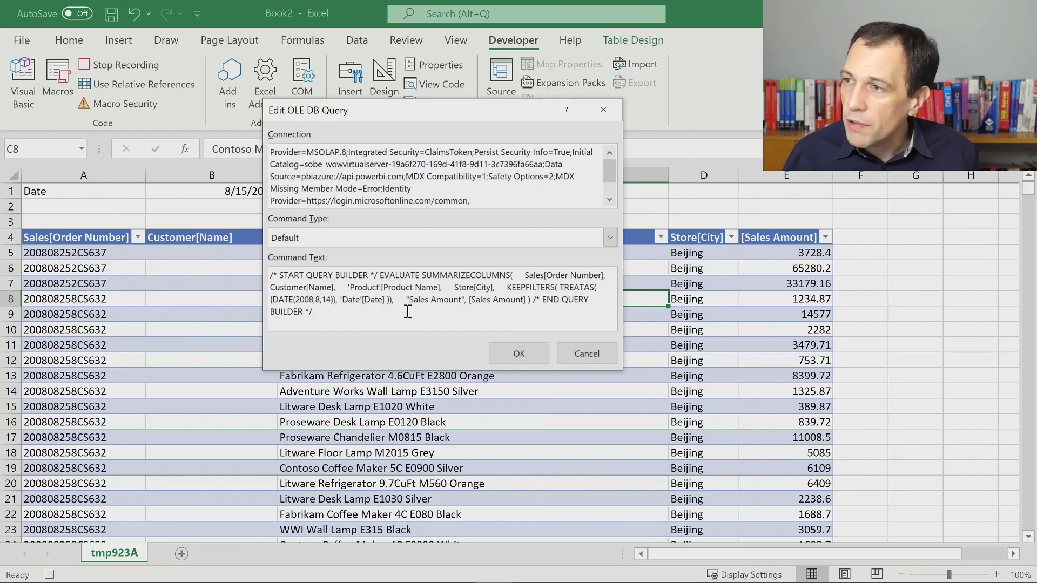
{"action": "left_click", "coordinate": [512, 352]}
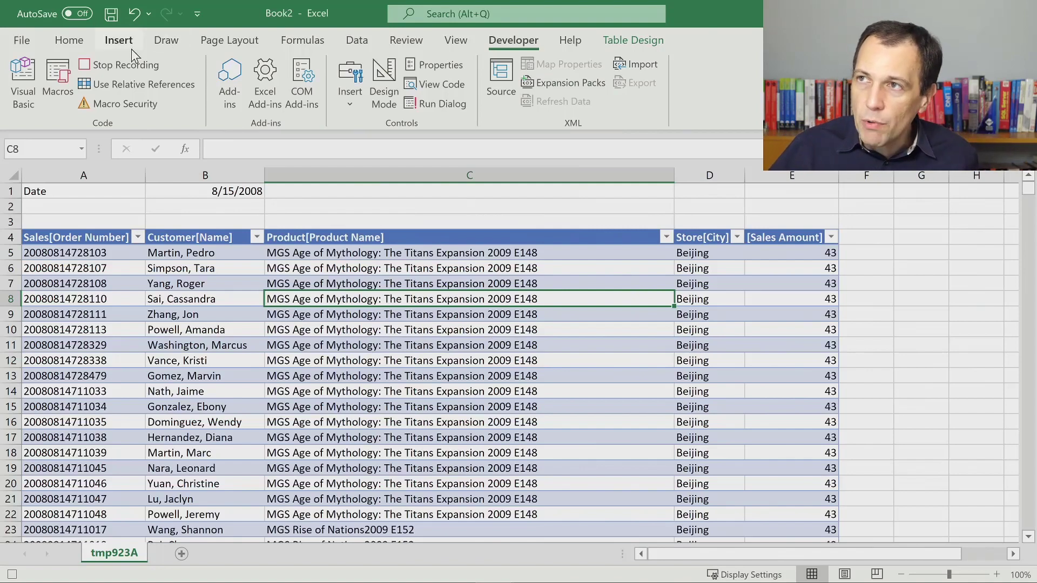
{"action": "left_click", "coordinate": [125, 62]}
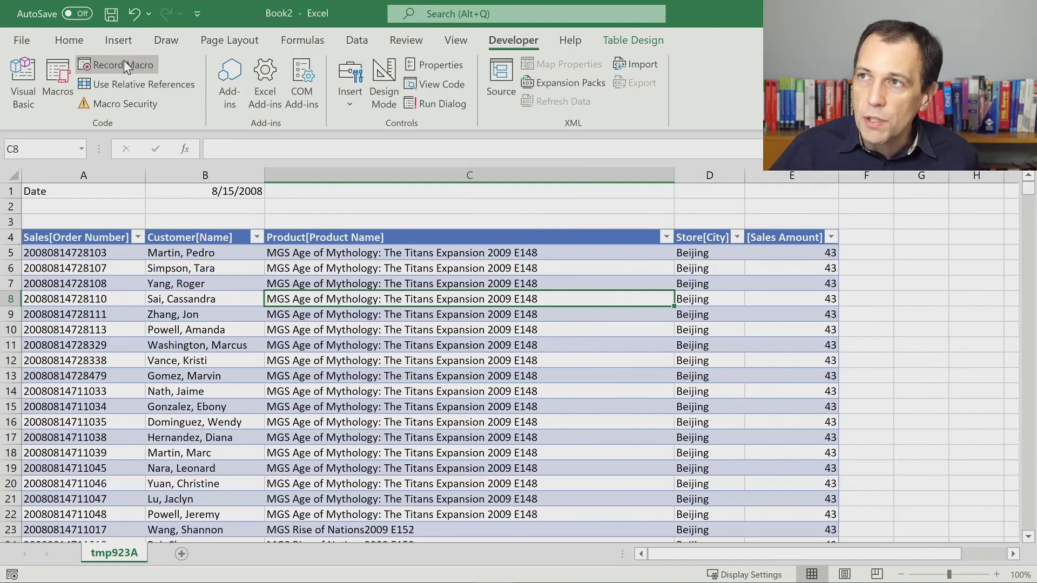
- Open Macro1 in the Visual Basic editor and examine its QueryTable reference and the Connection, CommandType and CommandText properties
{"action": "left_click", "coordinate": [56, 81]}
{"action": "left_click", "coordinate": [544, 184]}
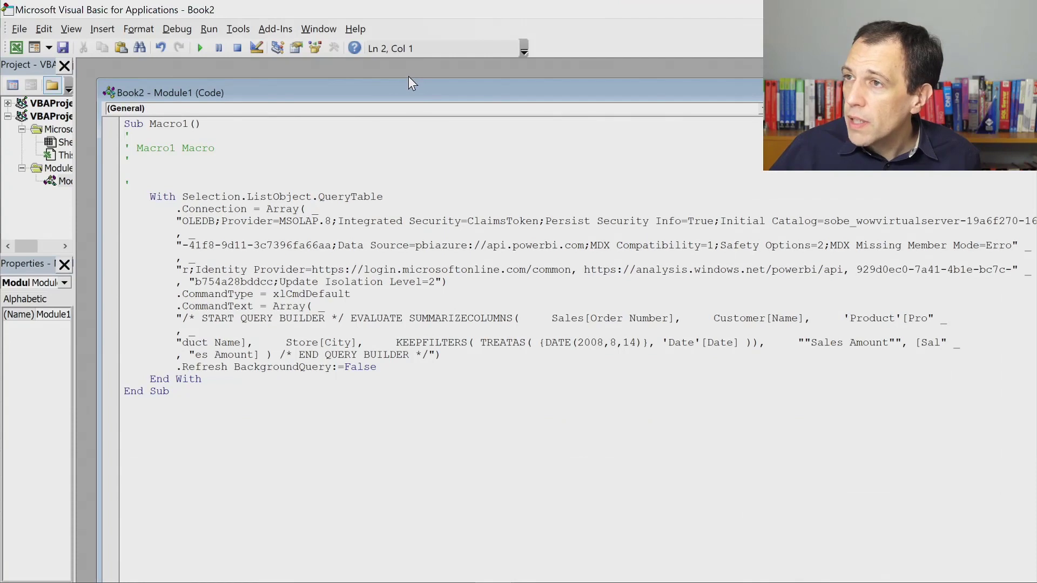
{"action": "double_click", "coordinate": [408, 82]}
{"action": "left_click", "coordinate": [289, 229]}
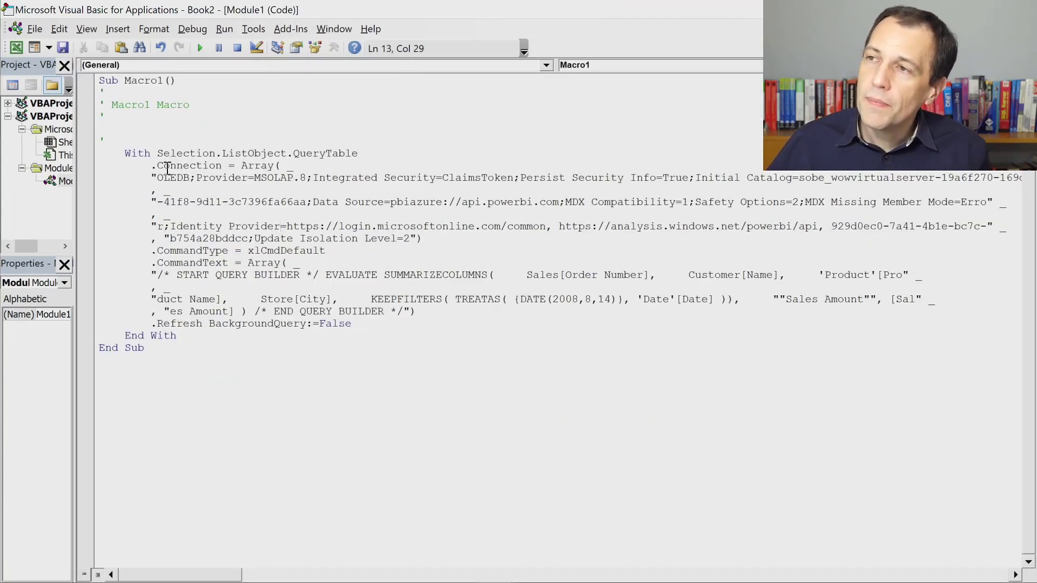
{"action": "left_click_drag", "start_coordinate": [358, 153], "coordinate": [157, 154]}
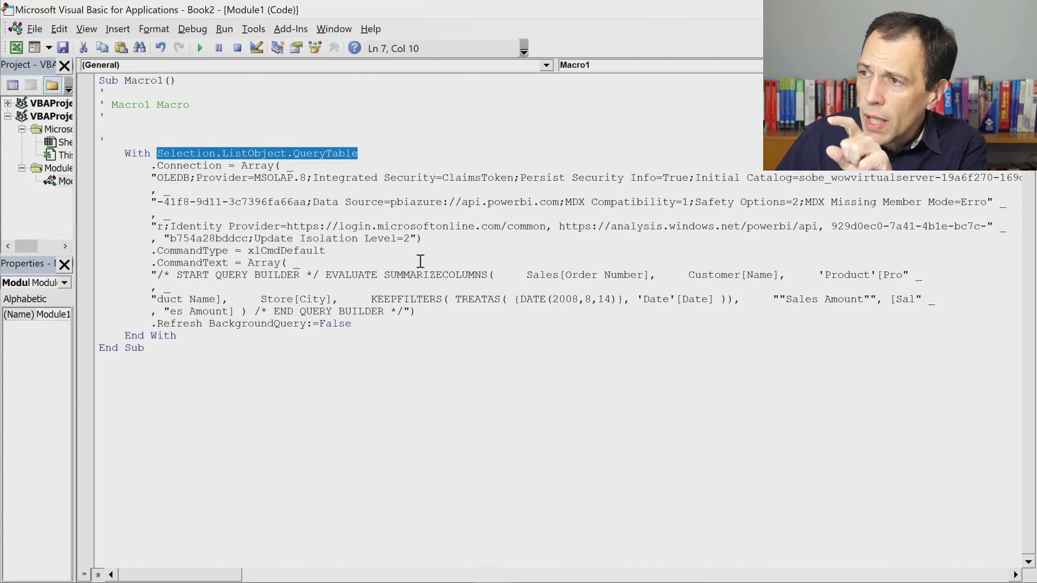
{"action": "left_click_drag", "start_coordinate": [229, 167], "coordinate": [151, 165]}
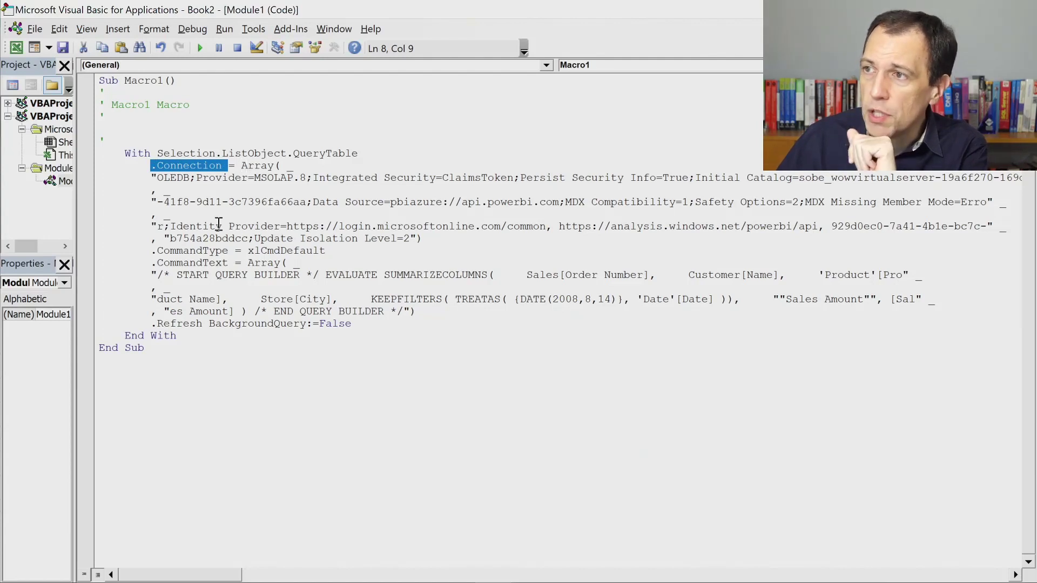
{"action": "double_click", "coordinate": [215, 251]}
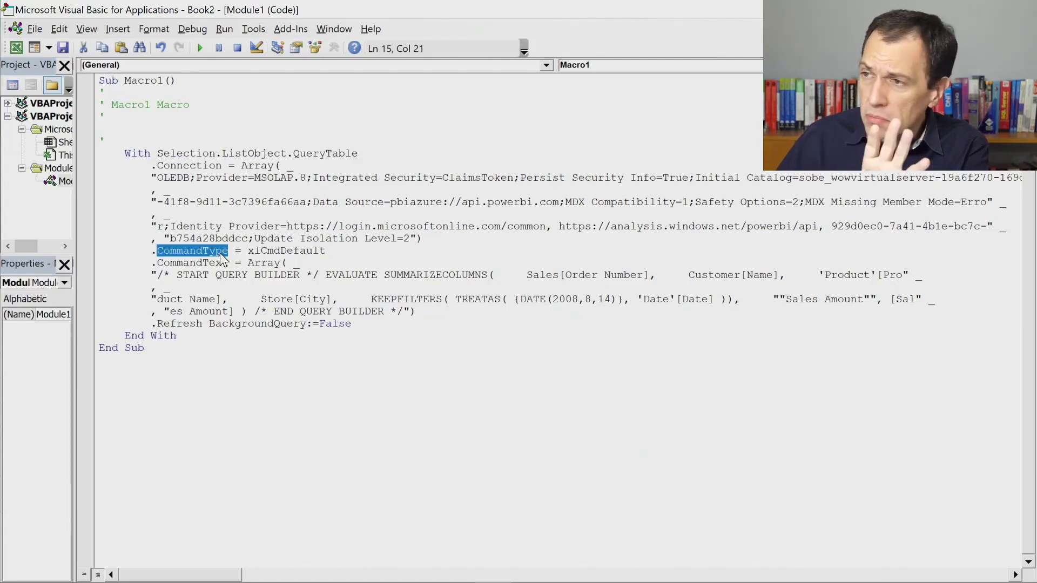
{"action": "double_click", "coordinate": [216, 265]}
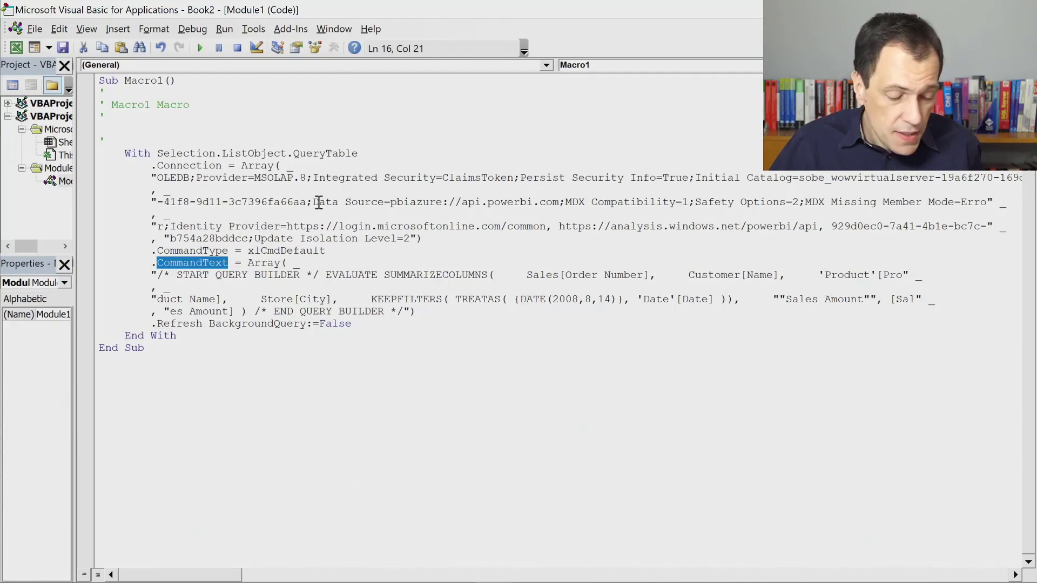
- Switch to DAX Studio and copy the query from EVALUATE to the closing parenthesis, without the query builder comments
{"action": "key", "text": "alt+Tab"}
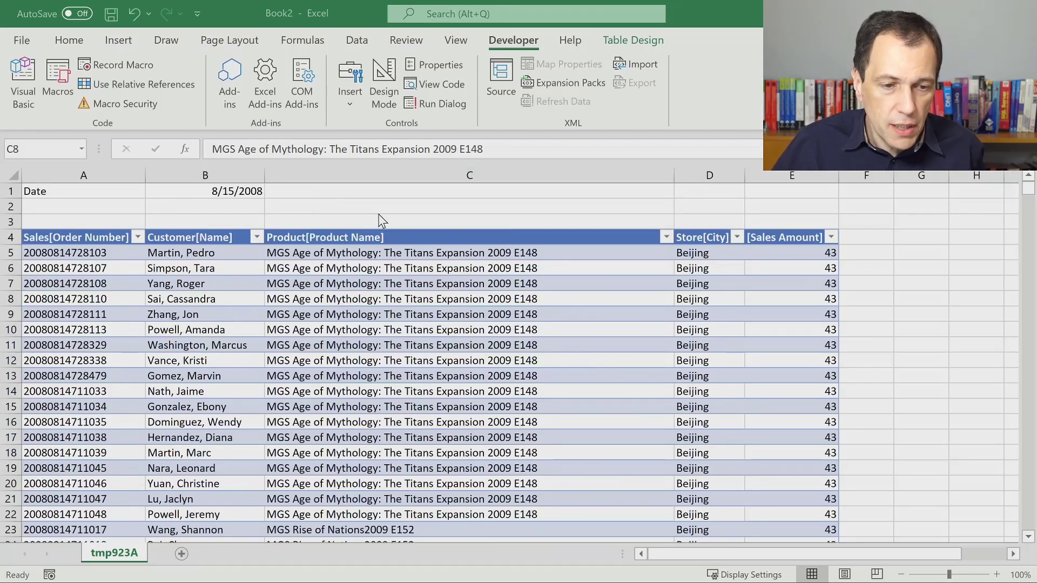
{"action": "key", "text": "alt+Tab"}
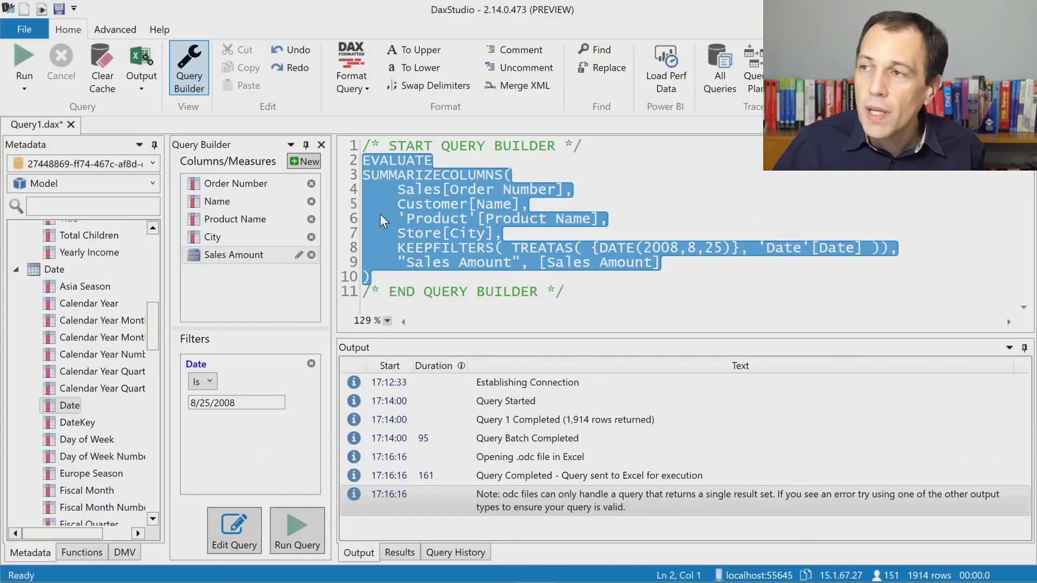
{"action": "left_click", "coordinate": [519, 219]}
{"action": "left_click_drag", "start_coordinate": [371, 276], "coordinate": [359, 158]}
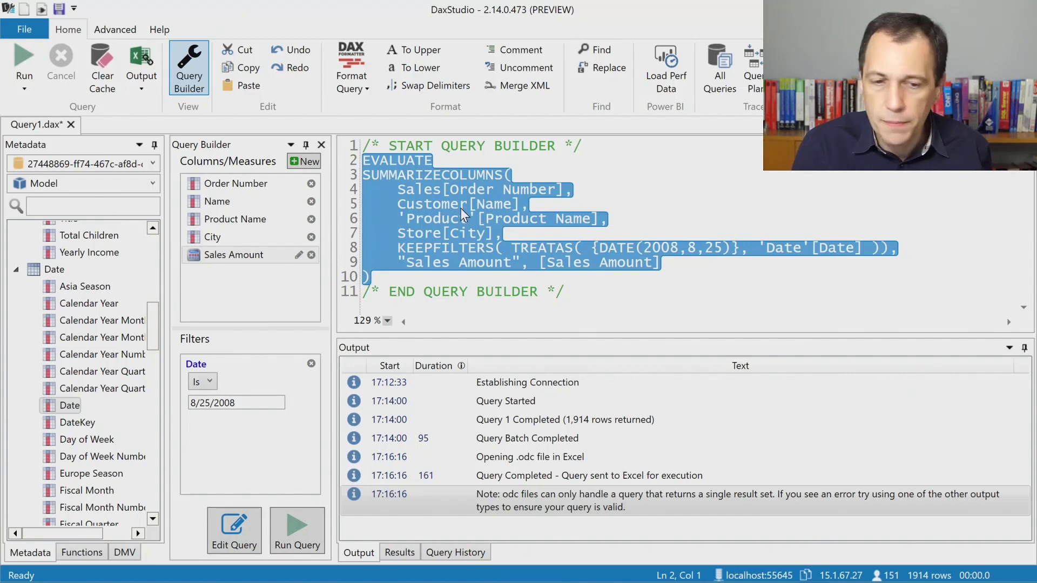
- Switch back to the Excel workbook, add a new sheet and paste the whole DAX query into cell A1
{"action": "key", "text": "alt+Tab"}
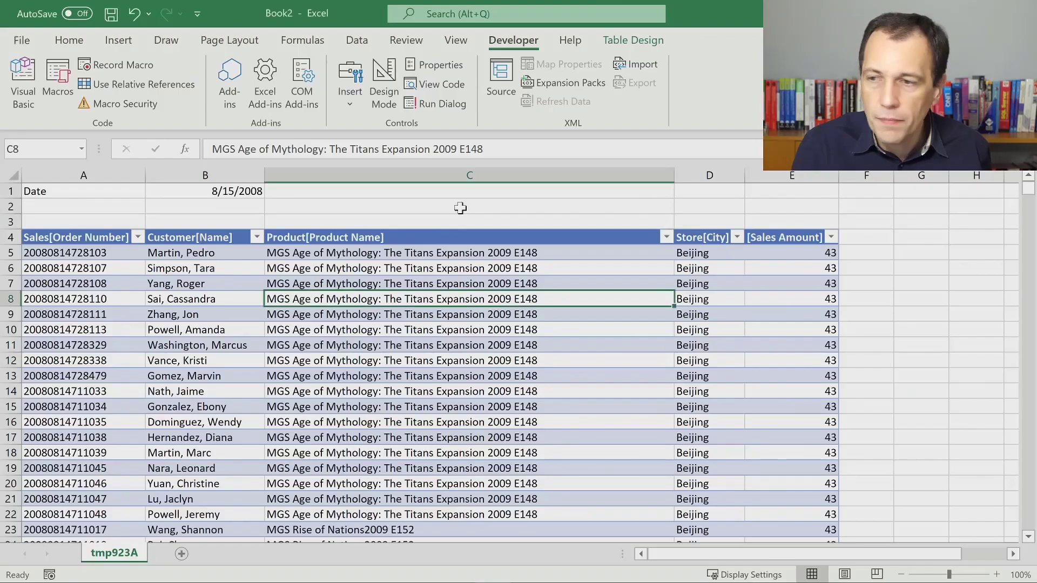
{"action": "left_click", "coordinate": [182, 553]}
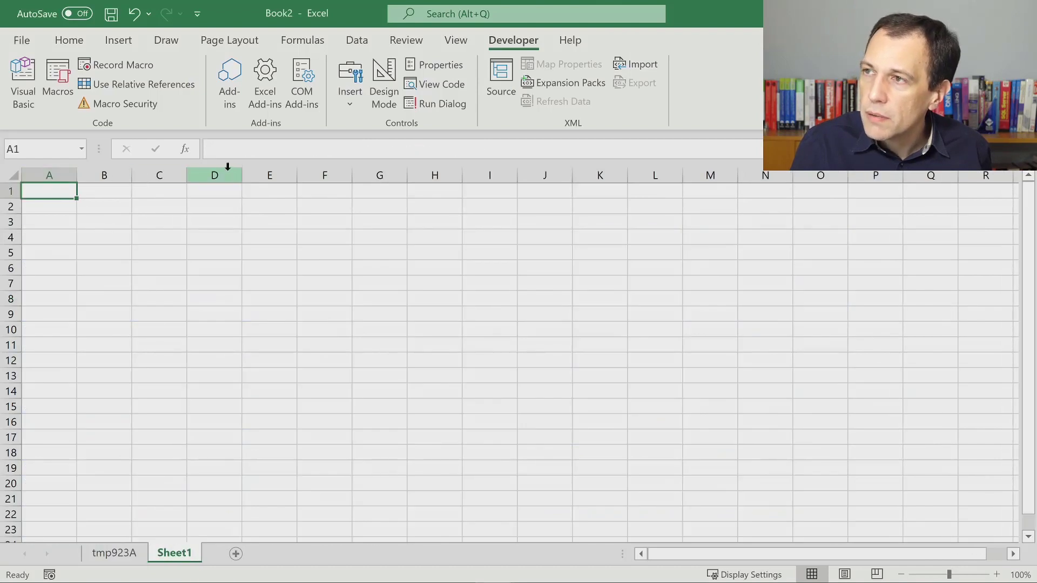
{"action": "left_click", "coordinate": [250, 154]}
{"action": "type", "text": ")"}
{"action": "key", "text": "ctrl+v"}
{"action": "key", "text": "Return"}
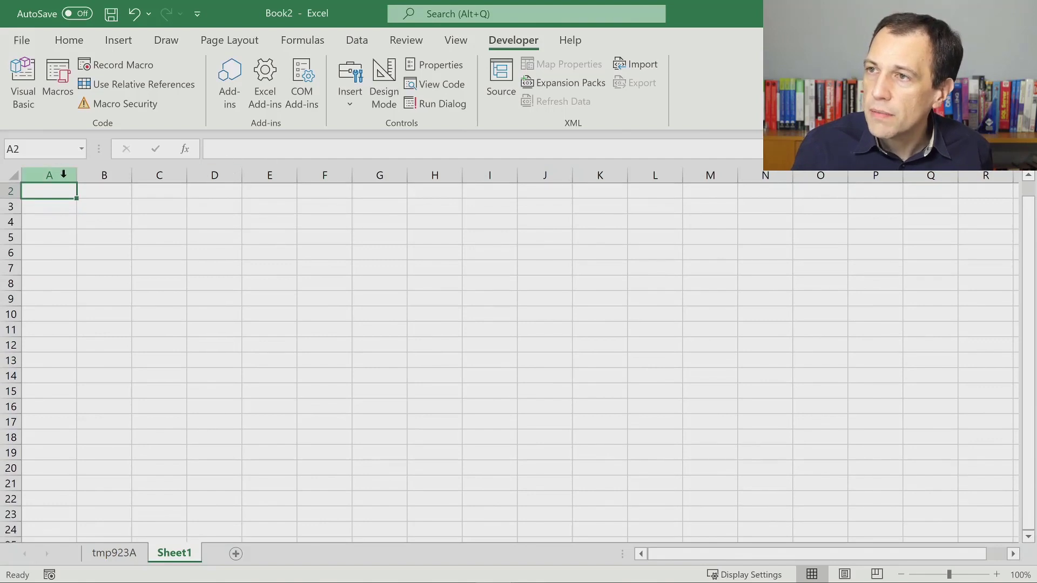
- Widen column A of Sheet1 so each line of the DAX query in cell A1 fits, and select that cell
{"action": "left_click_drag", "start_coordinate": [73, 175], "coordinate": [446, 178]}
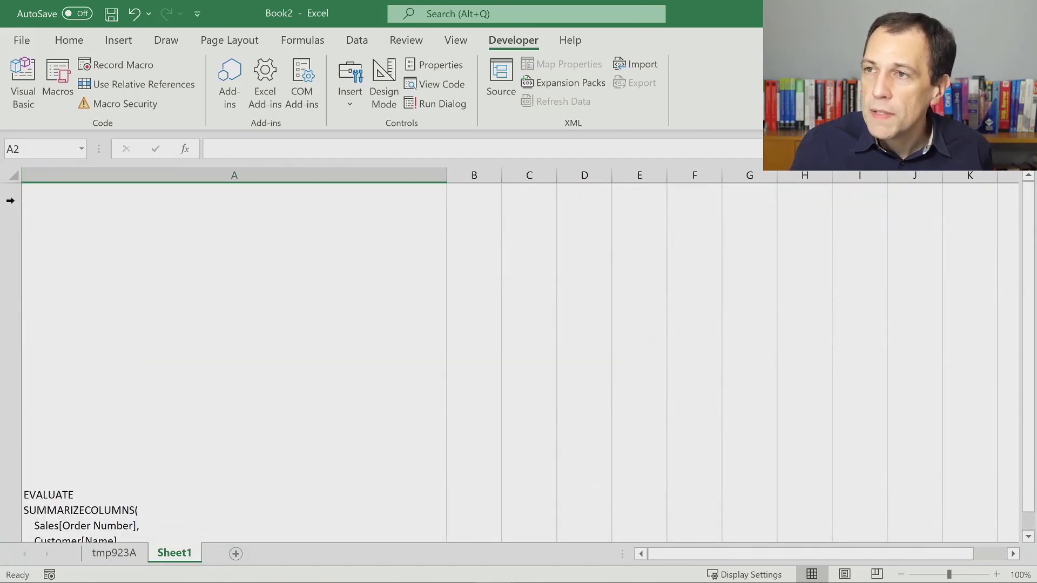
{"action": "left_click", "coordinate": [265, 275]}
{"action": "key", "text": "Down"}
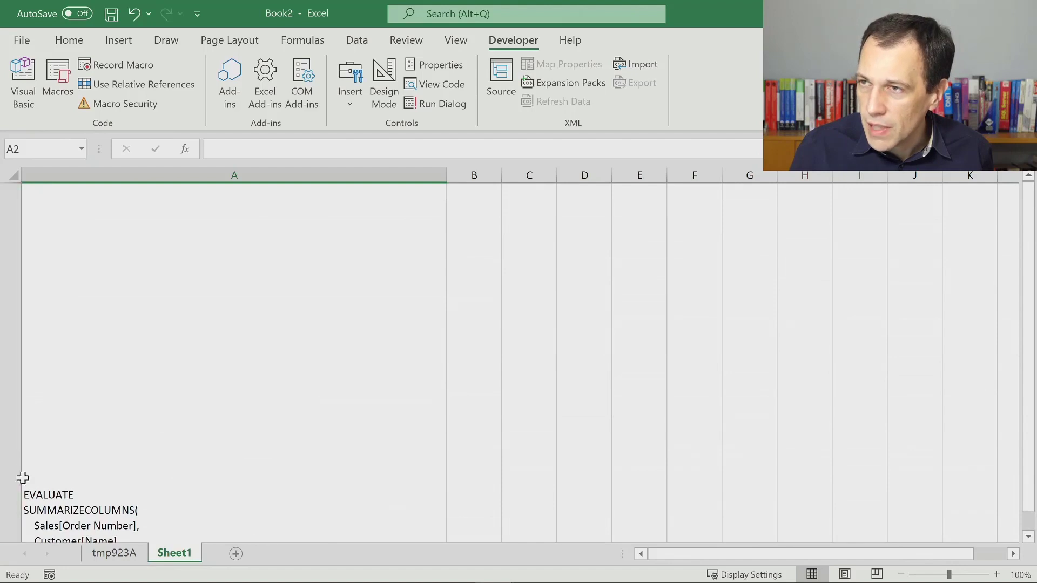
{"action": "left_click", "coordinate": [259, 225]}
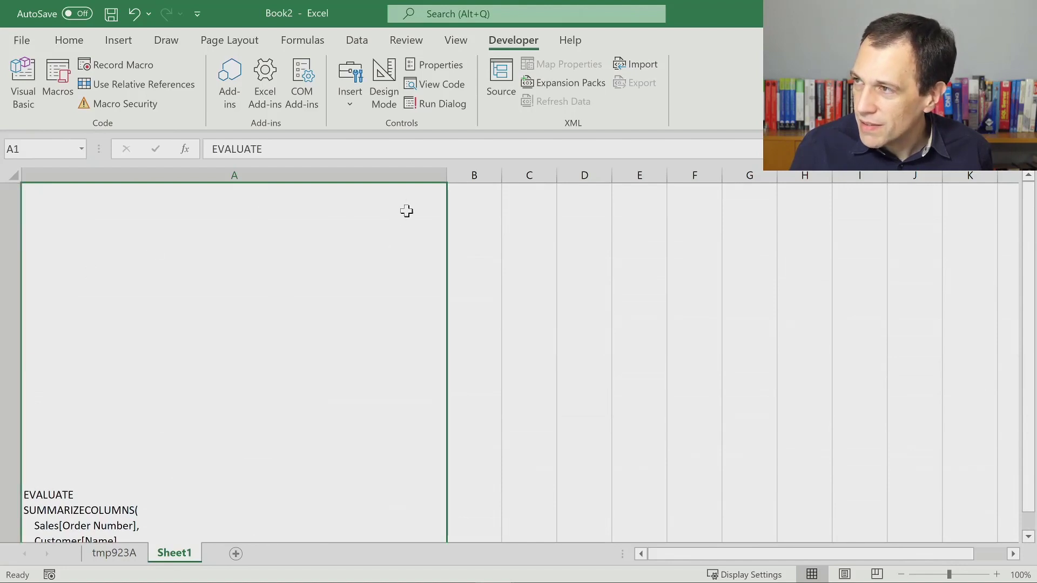
{"action": "left_click", "coordinate": [418, 152]}
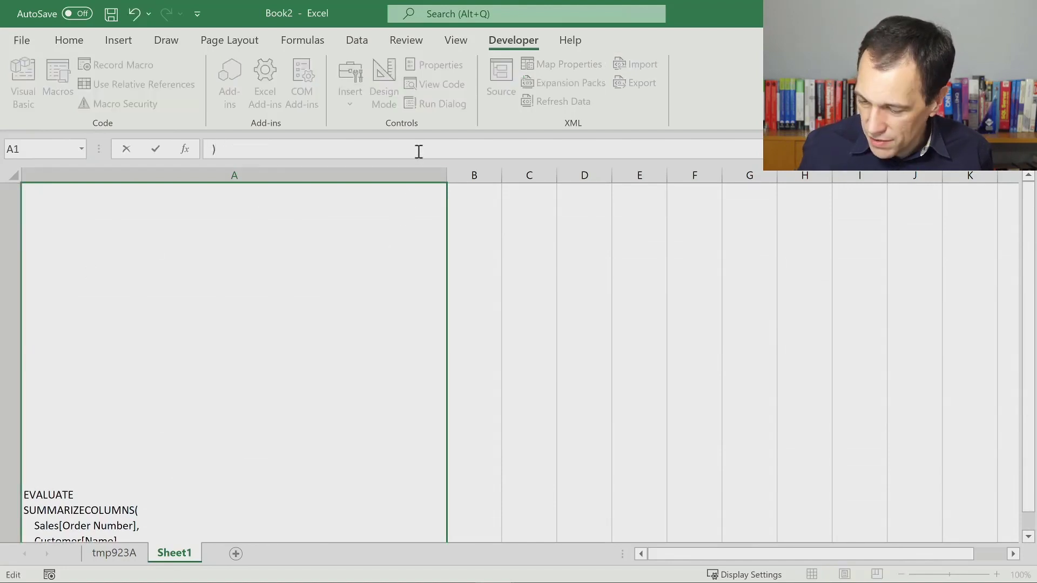
{"action": "key", "text": "Return"}
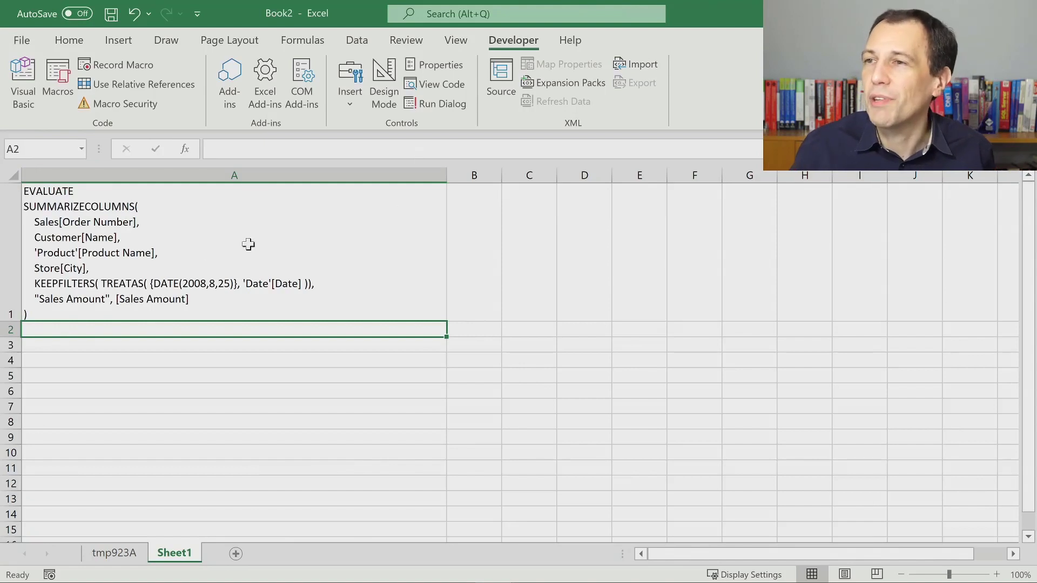
{"action": "left_click", "coordinate": [122, 365]}
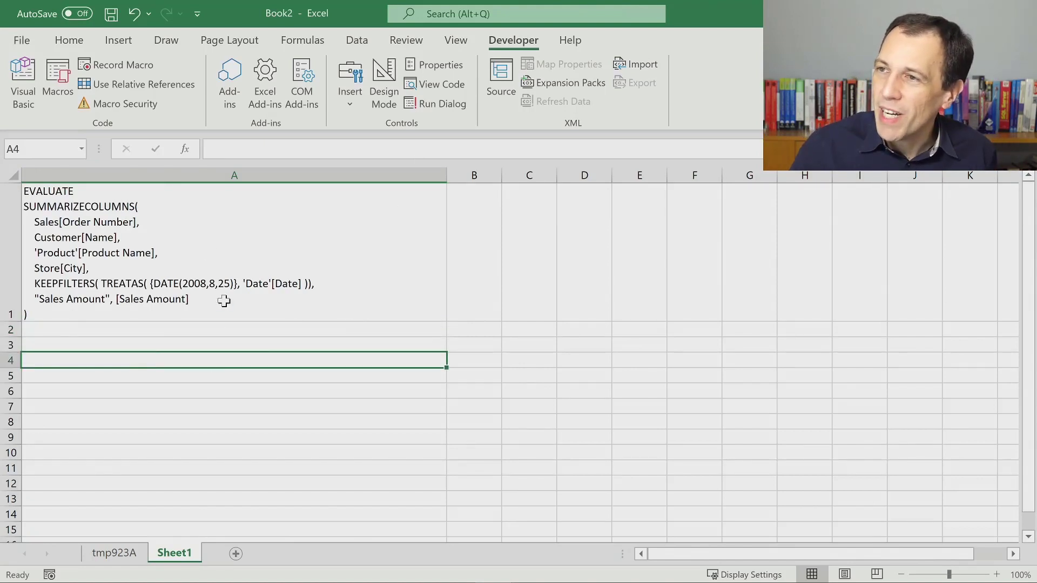
{"action": "scroll", "coordinate": [223, 298], "scroll_direction": "up", "scroll_amount": 2, "text": "ctrl"}
{"action": "left_click", "coordinate": [198, 333]}
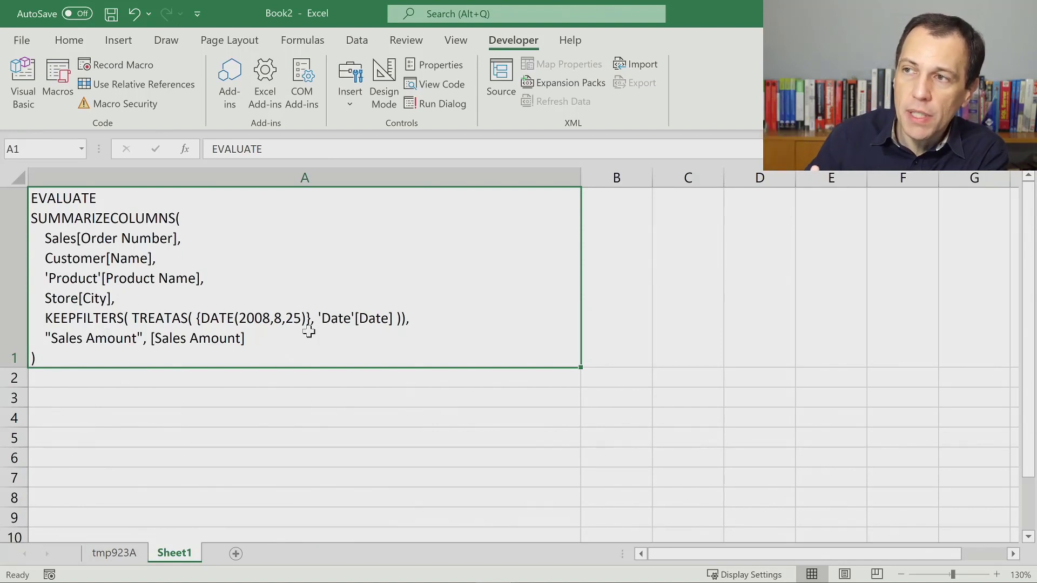
- From the tmp923A sheet, open Macro1 for editing and delete the whole Array expression assigned to CommandText
{"action": "left_click", "coordinate": [111, 552]}
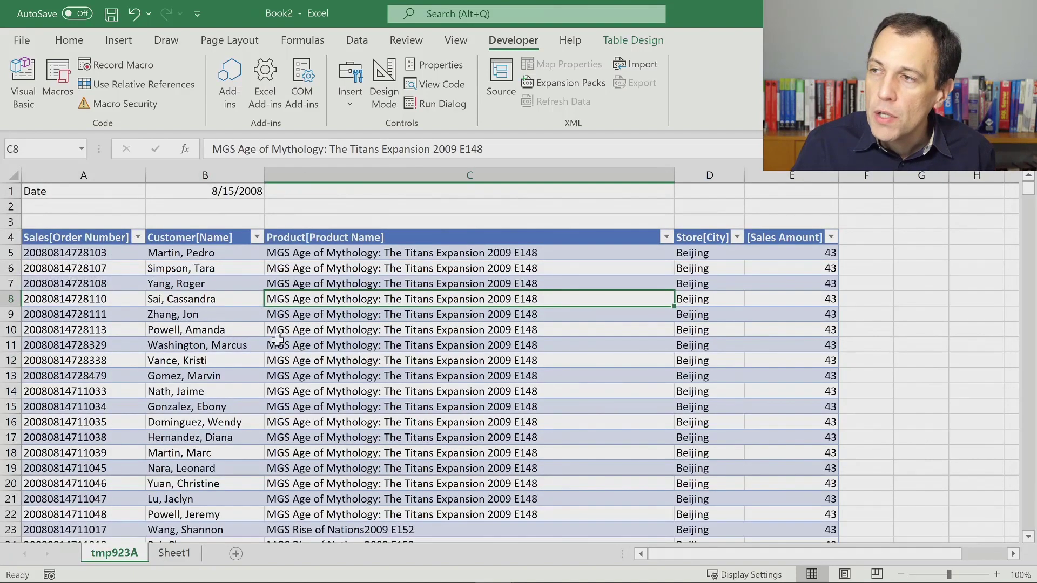
{"action": "left_click", "coordinate": [61, 78]}
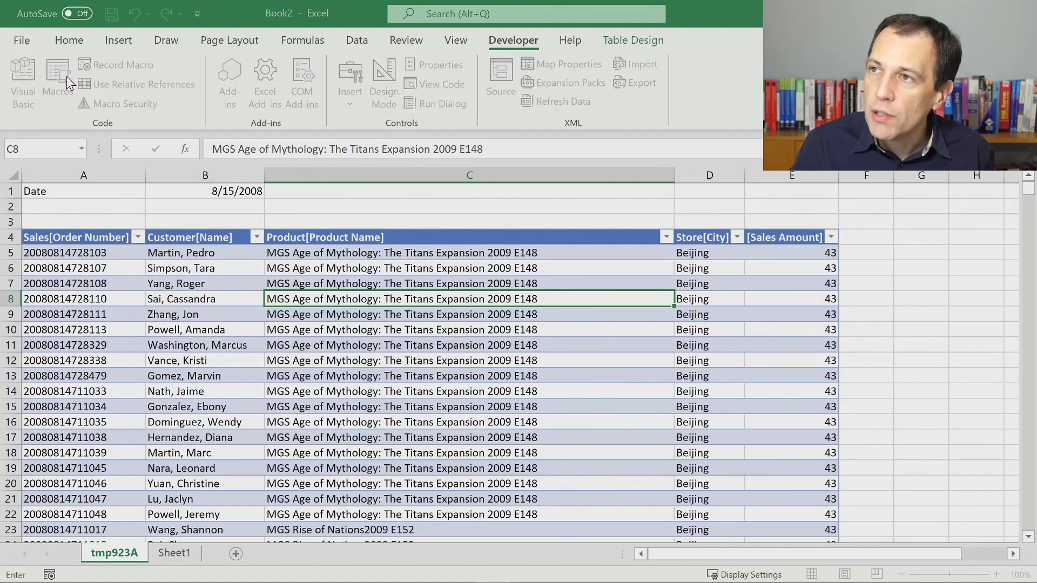
{"action": "left_click", "coordinate": [556, 178]}
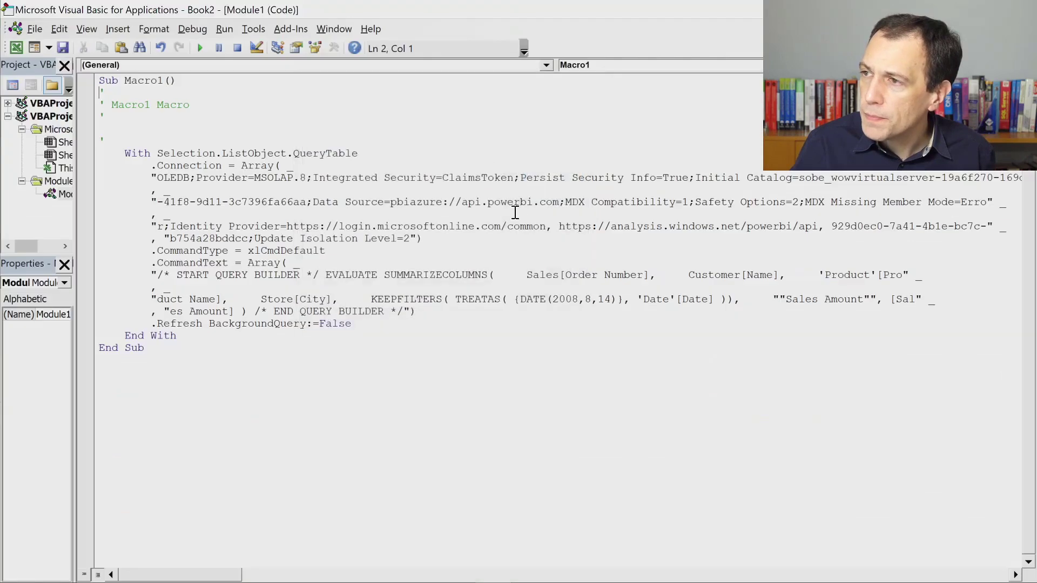
{"action": "left_click_drag", "start_coordinate": [246, 263], "coordinate": [437, 308]}
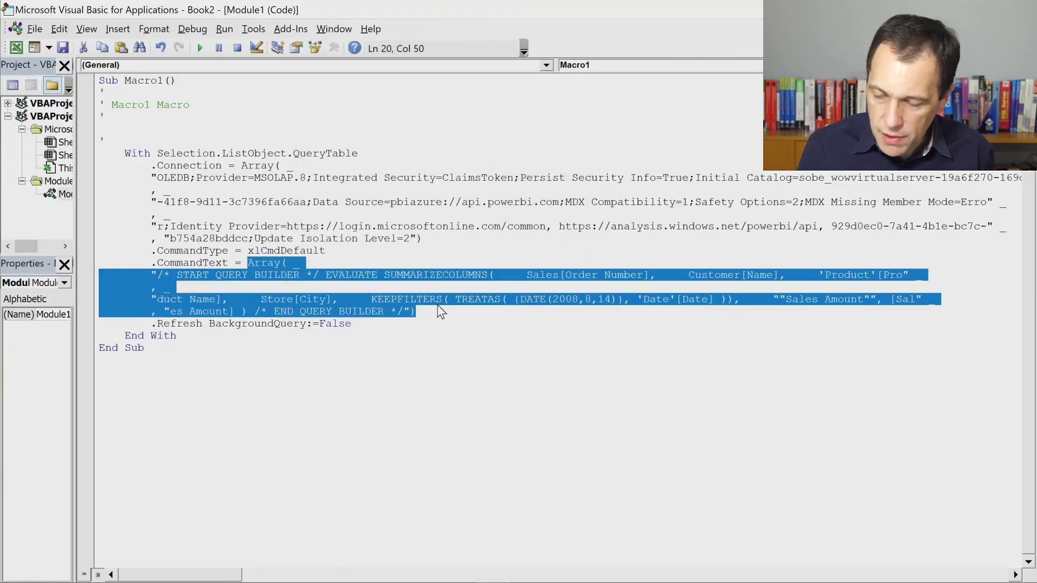
{"action": "key", "text": "Delete"}
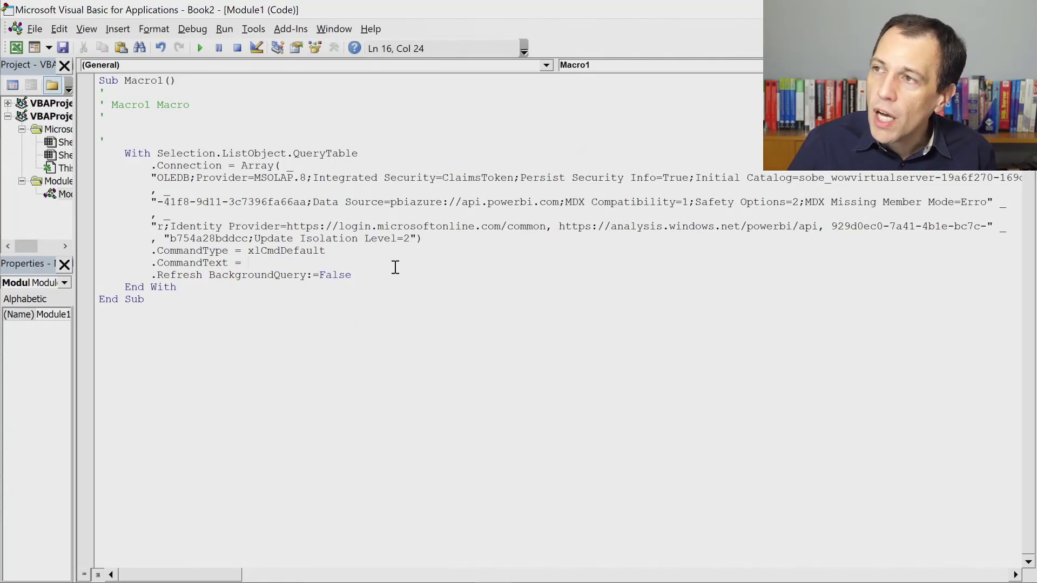
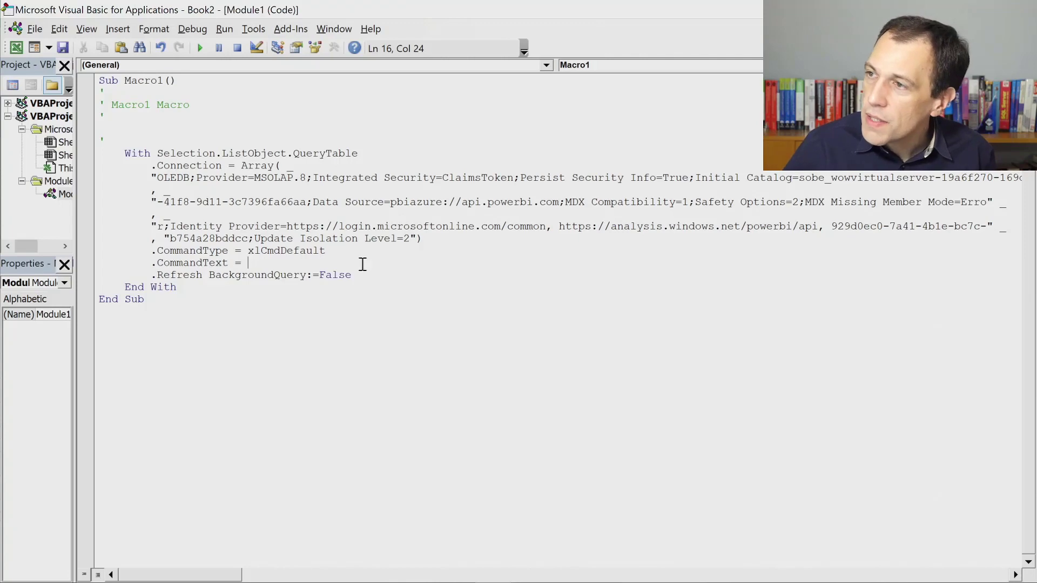
- Return to the tmp923A sheet and rename the sales table as SalesDetails
{"action": "key", "text": "alt+Tab"}
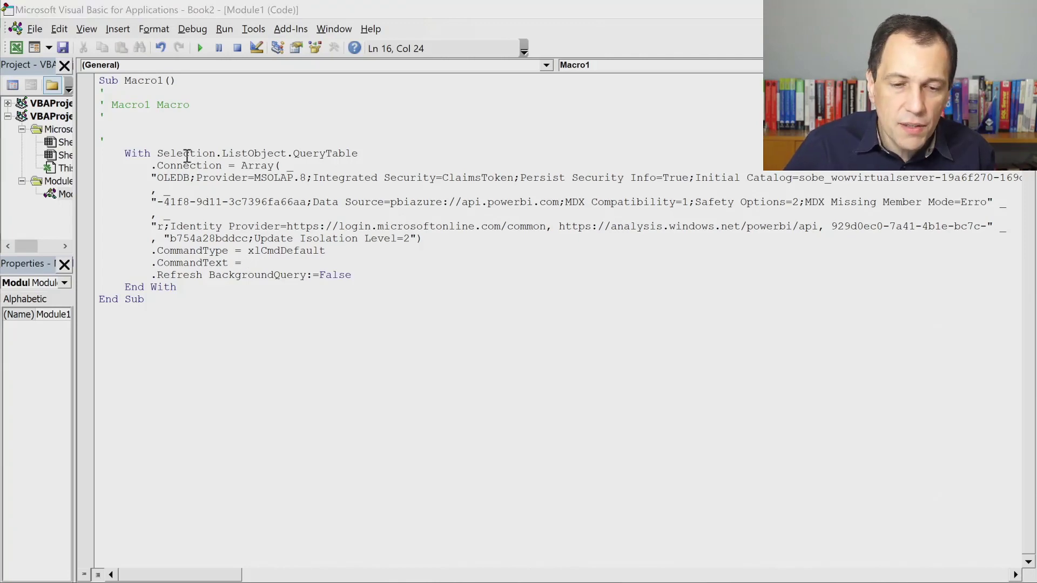
{"action": "key", "text": "alt+Tab"}
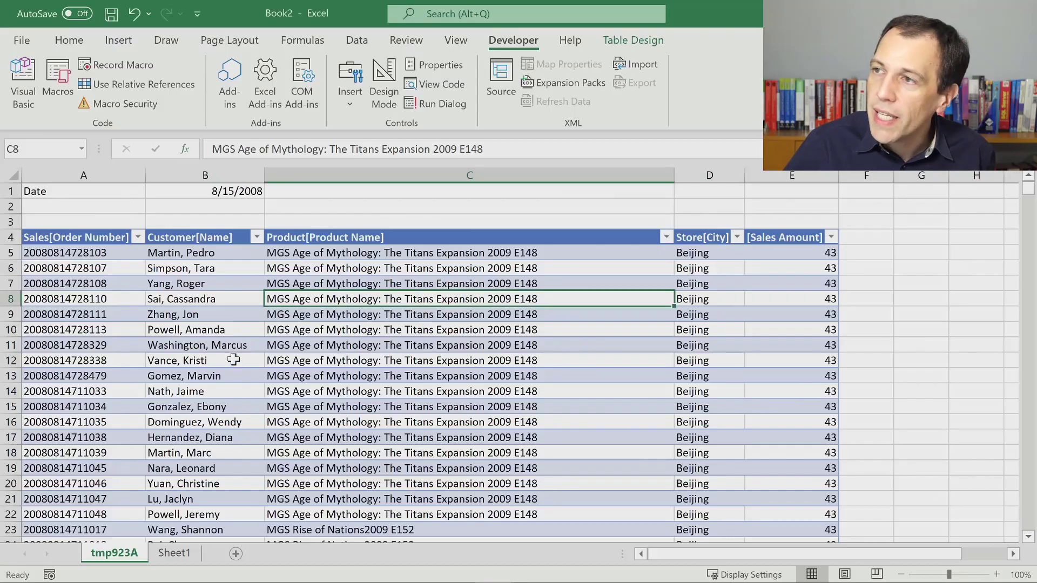
{"action": "left_click", "coordinate": [221, 192]}
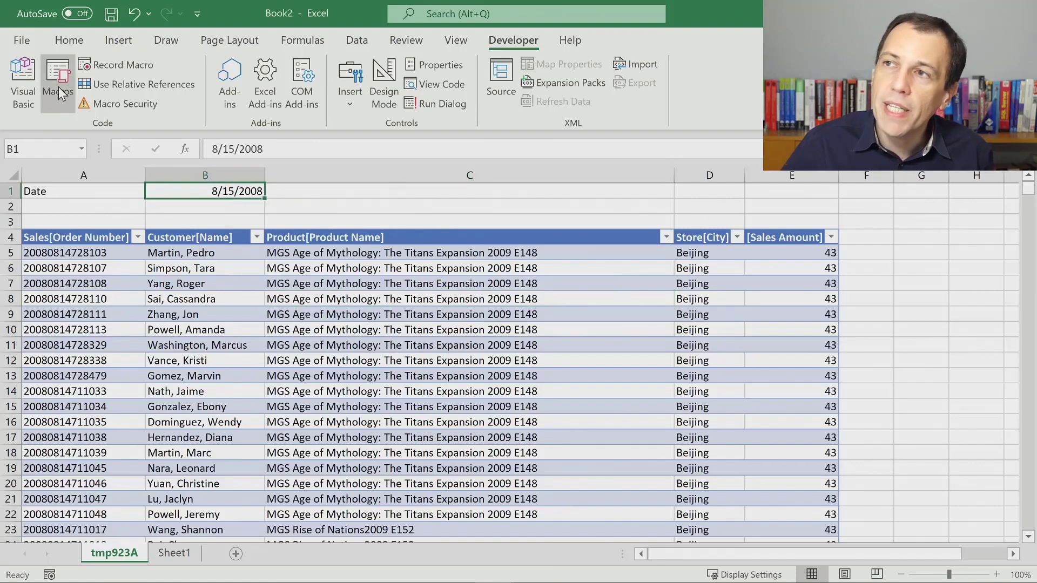
{"action": "left_click", "coordinate": [134, 268]}
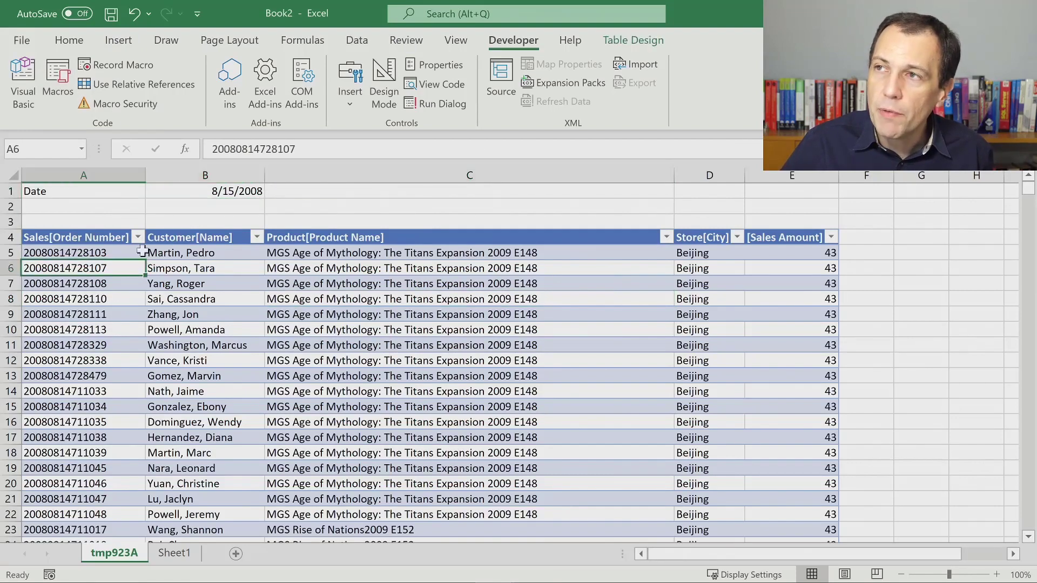
{"action": "left_click", "coordinate": [640, 43]}
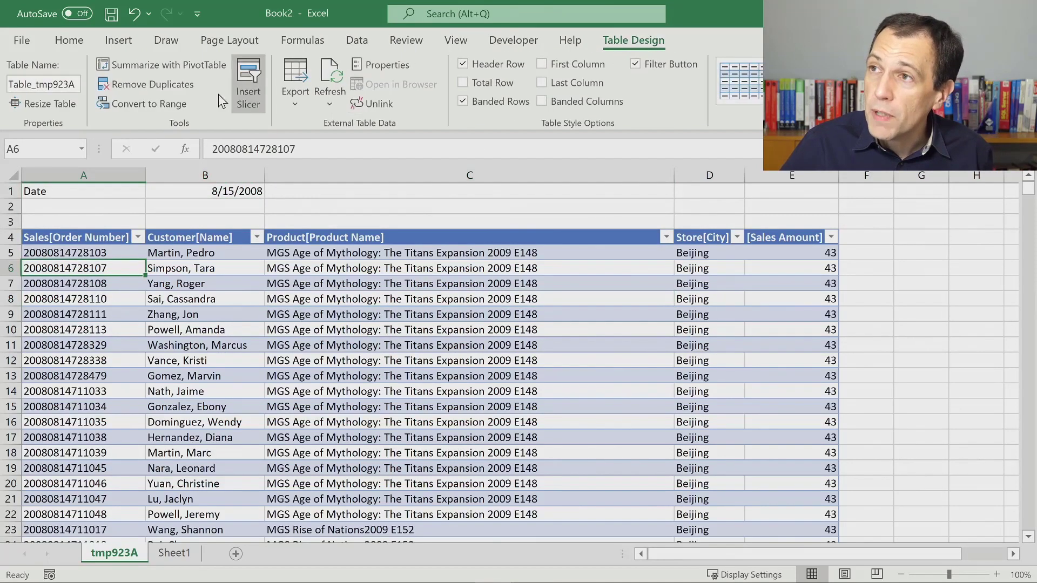
{"action": "double_click", "coordinate": [61, 85]}
{"action": "key", "text": "ctrl+a"}
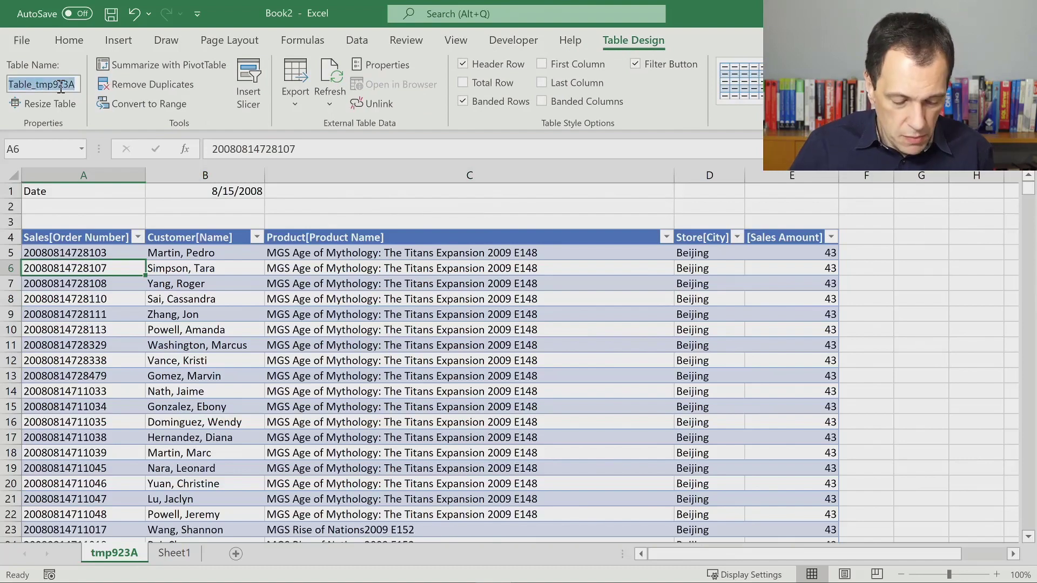
{"action": "type", "text": "SalesDeta"}
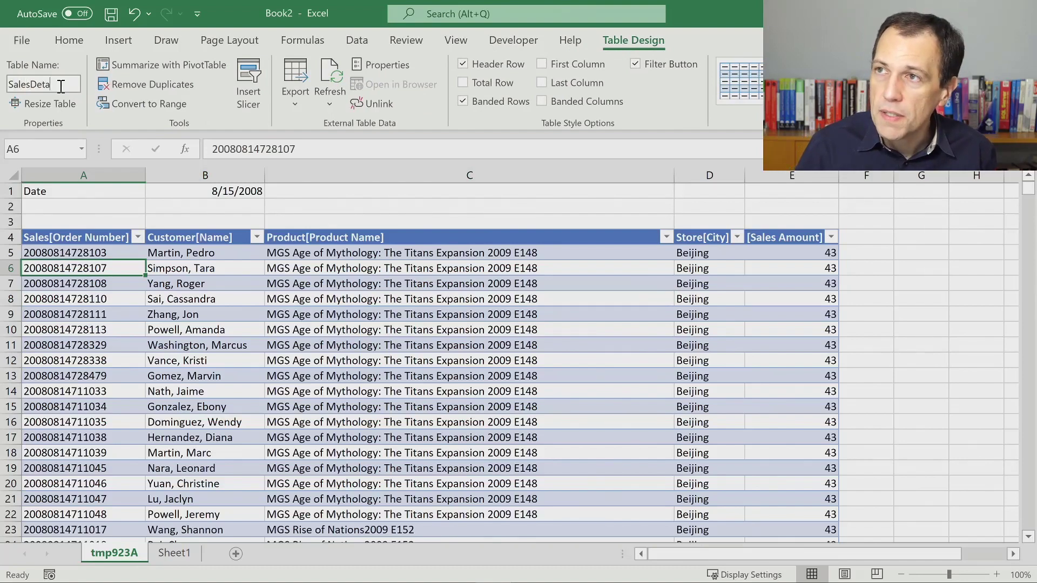
{"action": "type", "text": "ils"}
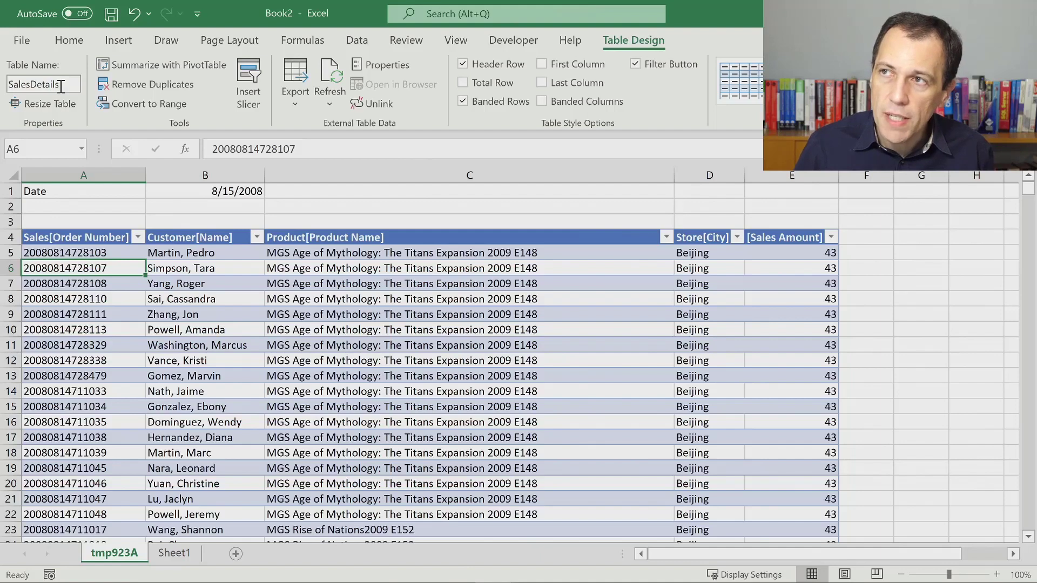
{"action": "key", "text": "Return"}
- Start naming the date cell B1 with a defined name beginning with "Selecte"
{"action": "left_click", "coordinate": [204, 194]}
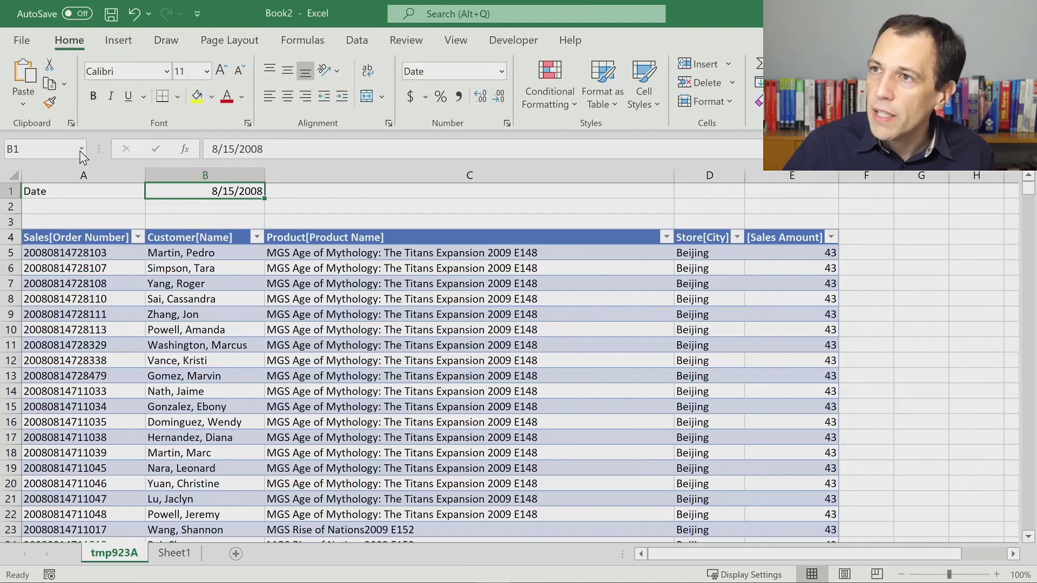
{"action": "left_click", "coordinate": [43, 153]}
{"action": "type", "text": "DateSelec"}
{"action": "key", "text": "shift+Home"}
{"action": "type", "text": "Sel"}
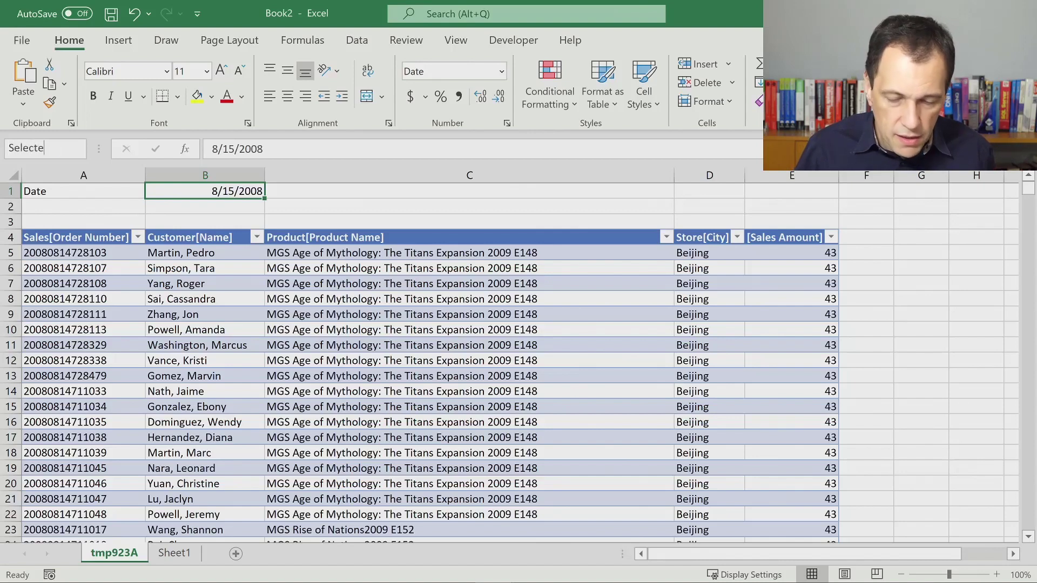
- Name the date cell B1 on the tmp923A sheet SelectedDate
{"action": "type", "text": "ectedDate"}
{"action": "key", "text": "Return"}
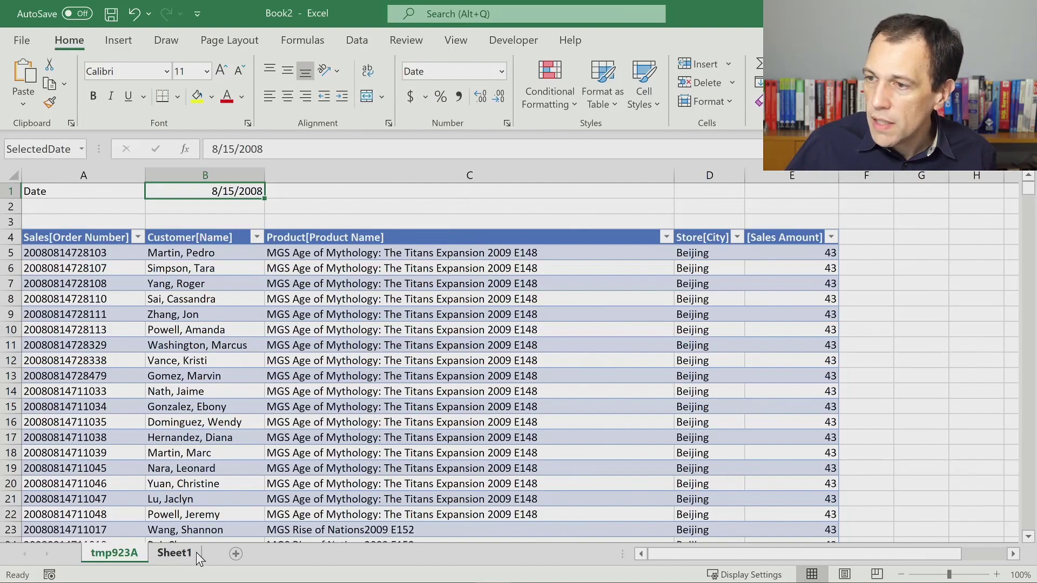
- Name cell A1 on Sheet1, which holds the DAX query, DaxQuery
{"action": "left_click", "coordinate": [182, 552]}
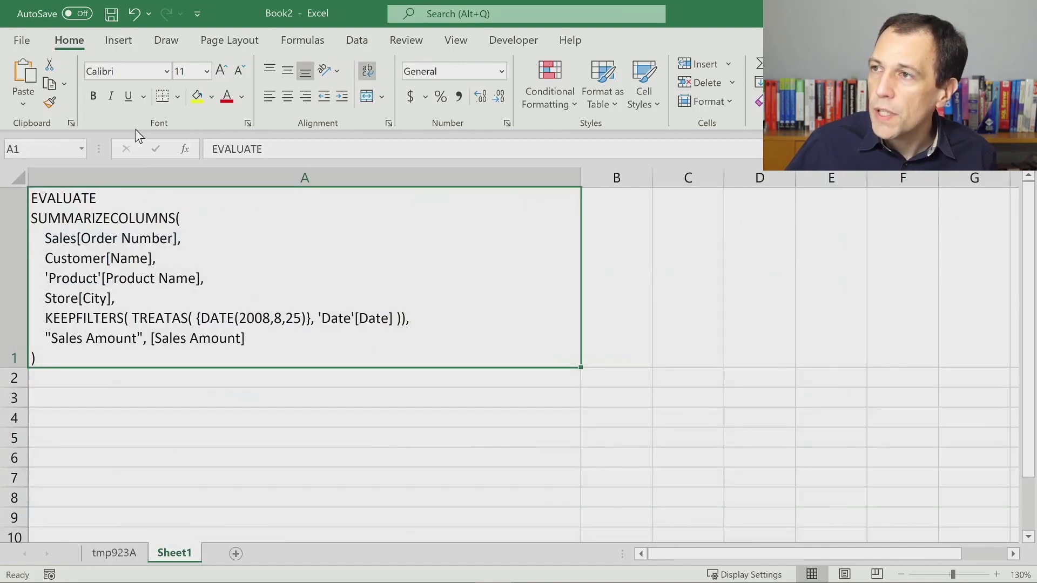
{"action": "left_click", "coordinate": [36, 149]}
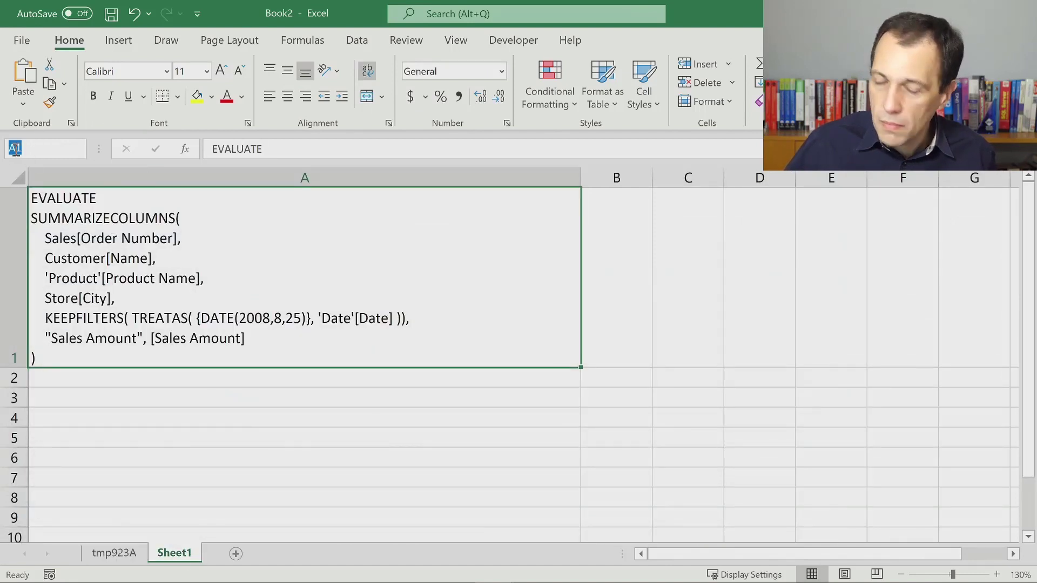
{"action": "type", "text": "QueryD"}
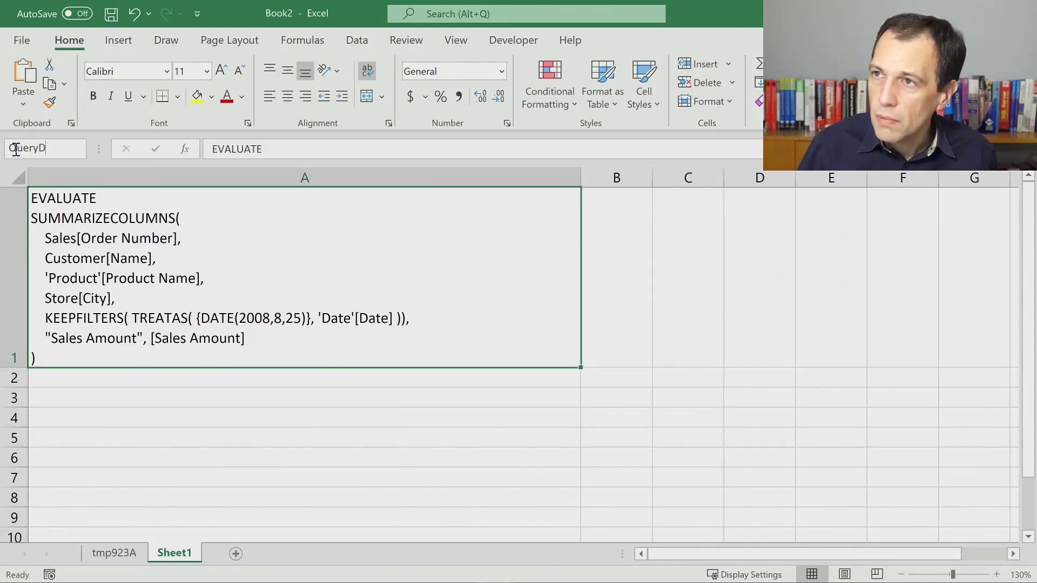
{"action": "key", "text": "BackSpace"}
{"action": "key", "text": "BackSpace"}
{"action": "key", "text": "BackSpace"}
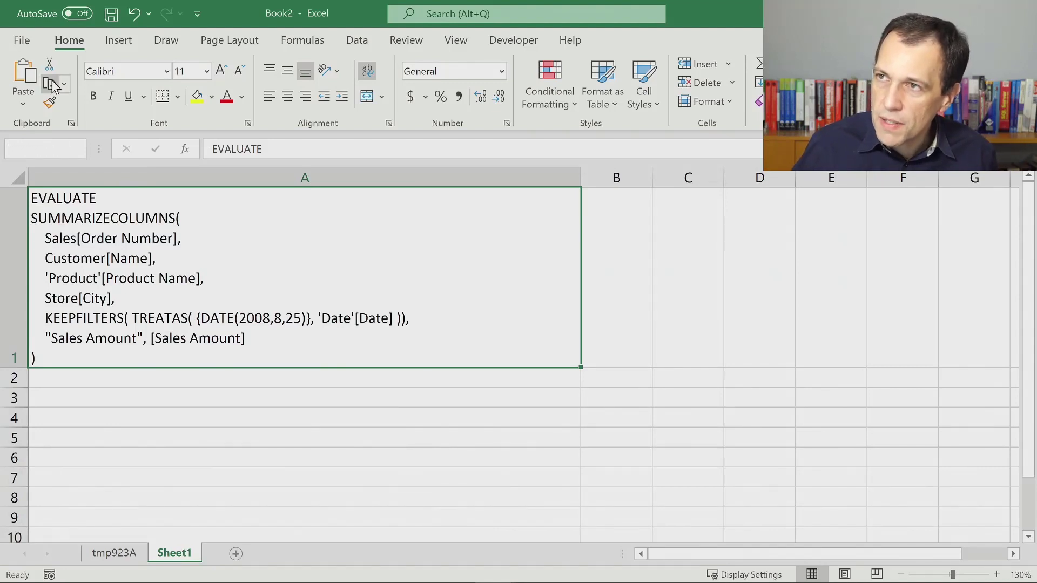
{"action": "key", "text": "Return"}
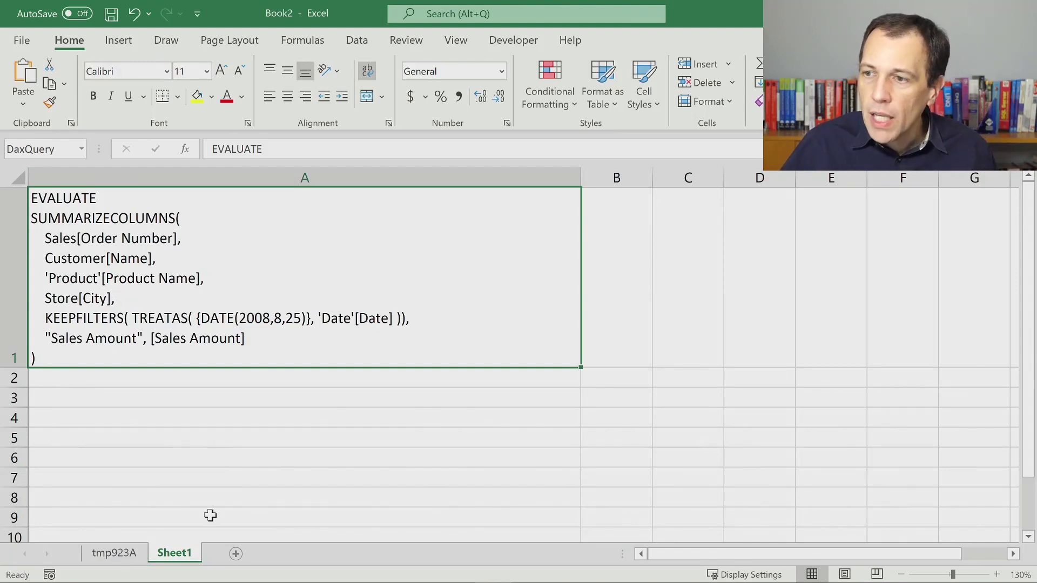
- Start recording a macro named Macro2, stored in This Workbook, from the tmp923A sheet
{"action": "left_click", "coordinate": [128, 553]}
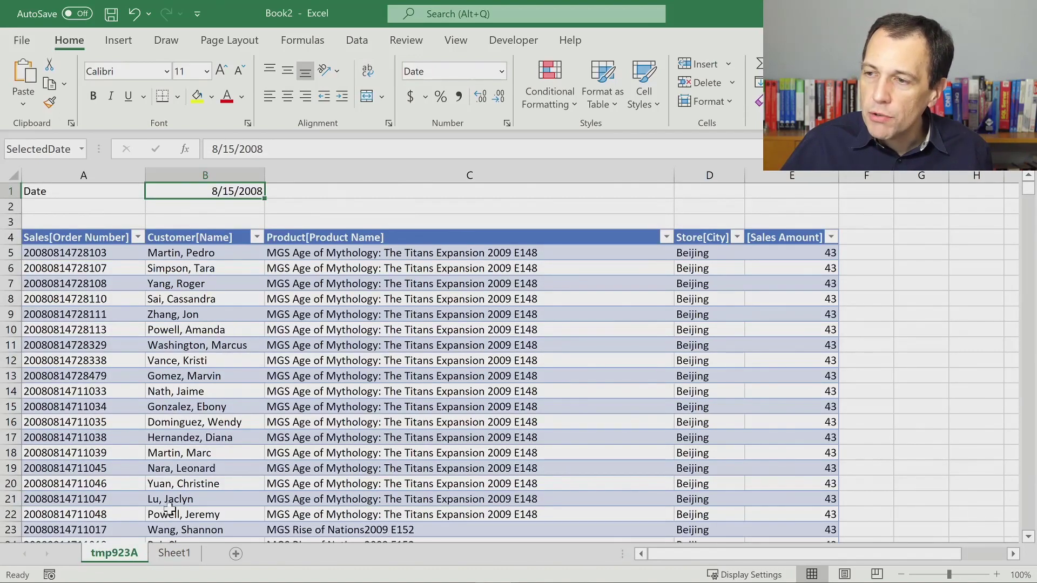
{"action": "left_click", "coordinate": [502, 39]}
{"action": "left_click", "coordinate": [144, 66]}
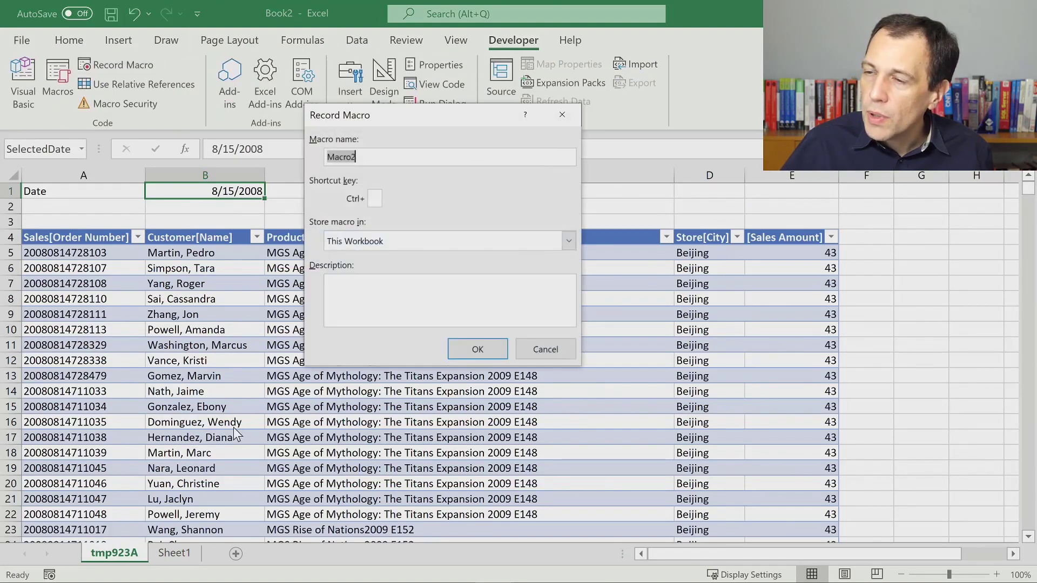
{"action": "left_click", "coordinate": [471, 348]}
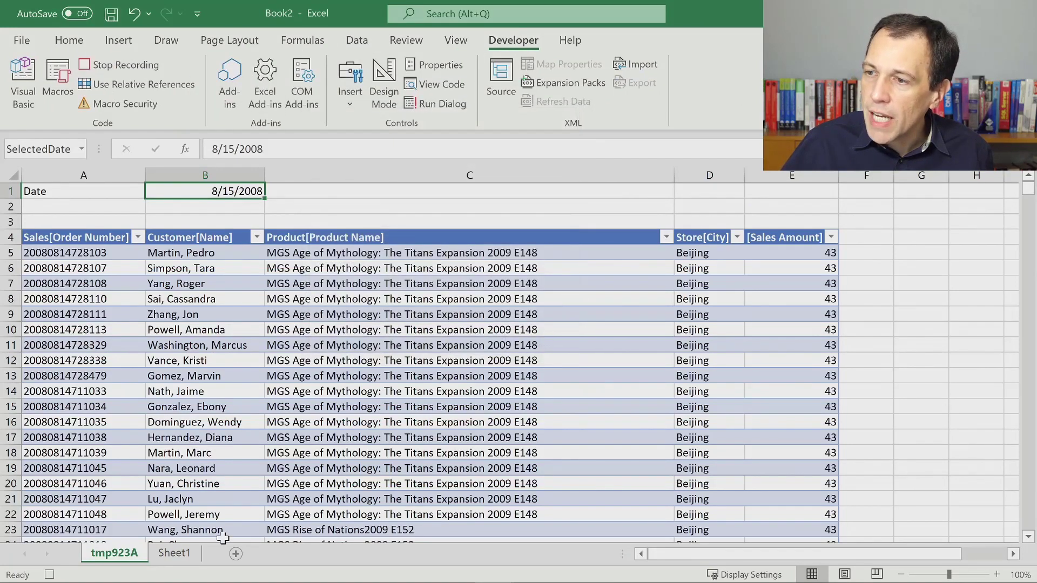
- Record copying the DaxQuery cell from Sheet1 and pasting it into cell G4 of the tmp923A sheet
{"action": "left_click", "coordinate": [197, 557]}
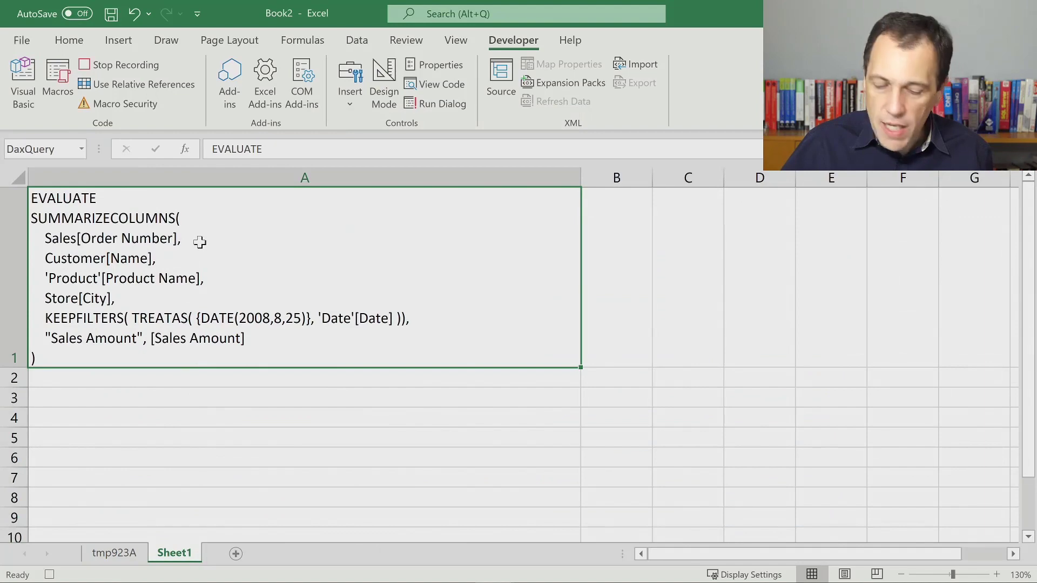
{"action": "key", "text": "ctrl+c"}
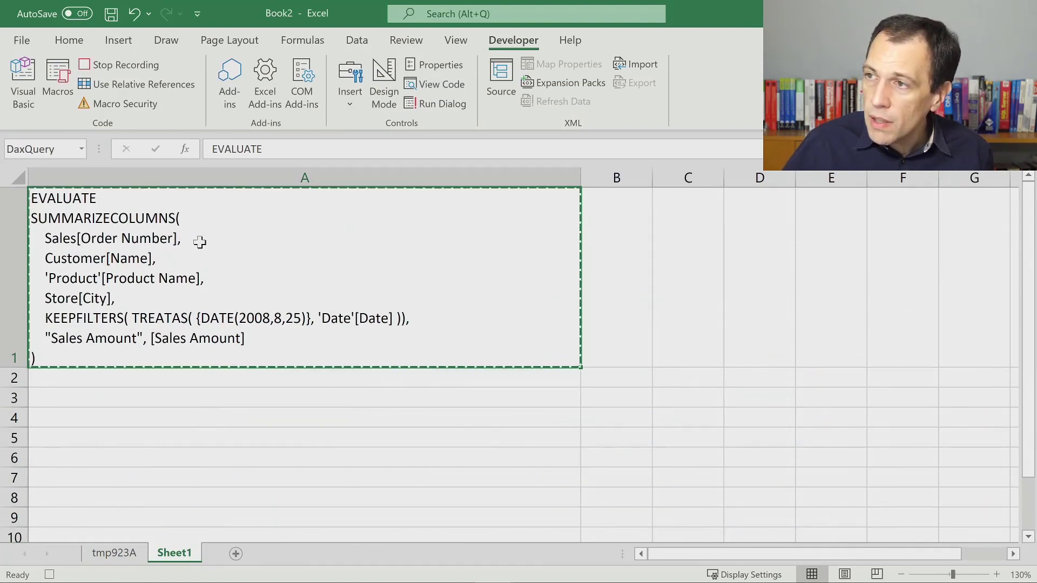
{"action": "left_click", "coordinate": [123, 558]}
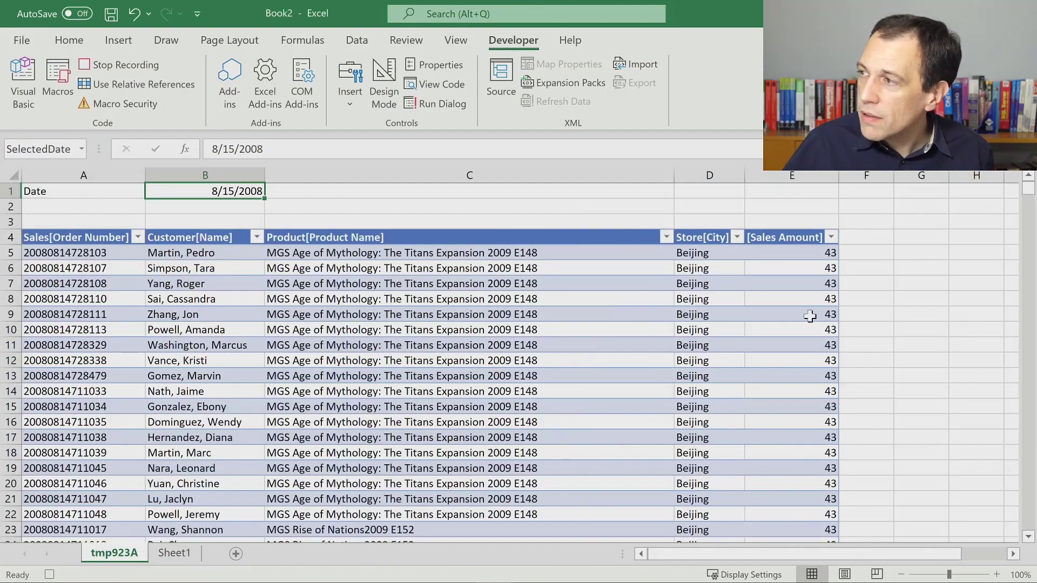
{"action": "left_click", "coordinate": [918, 238]}
{"action": "double_click", "coordinate": [918, 236]}
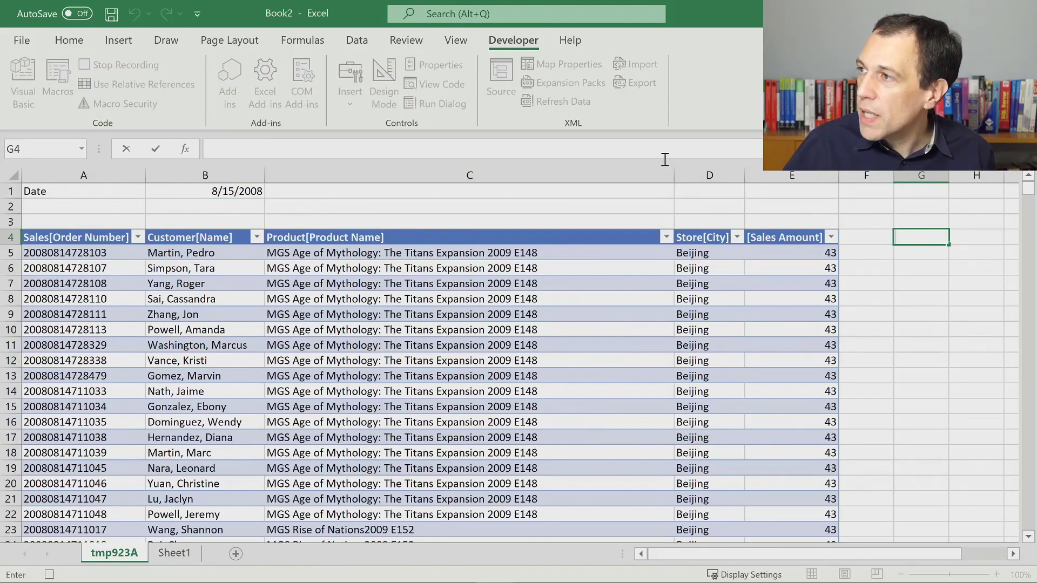
{"action": "key", "text": "Escape"}
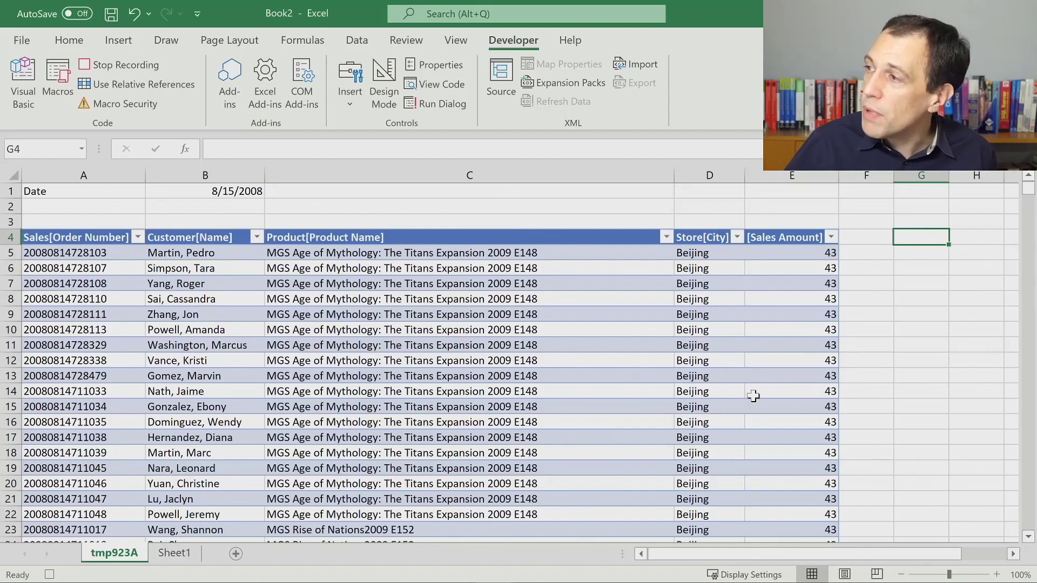
{"action": "left_click", "coordinate": [174, 553]}
{"action": "key", "text": "ctrl+c"}
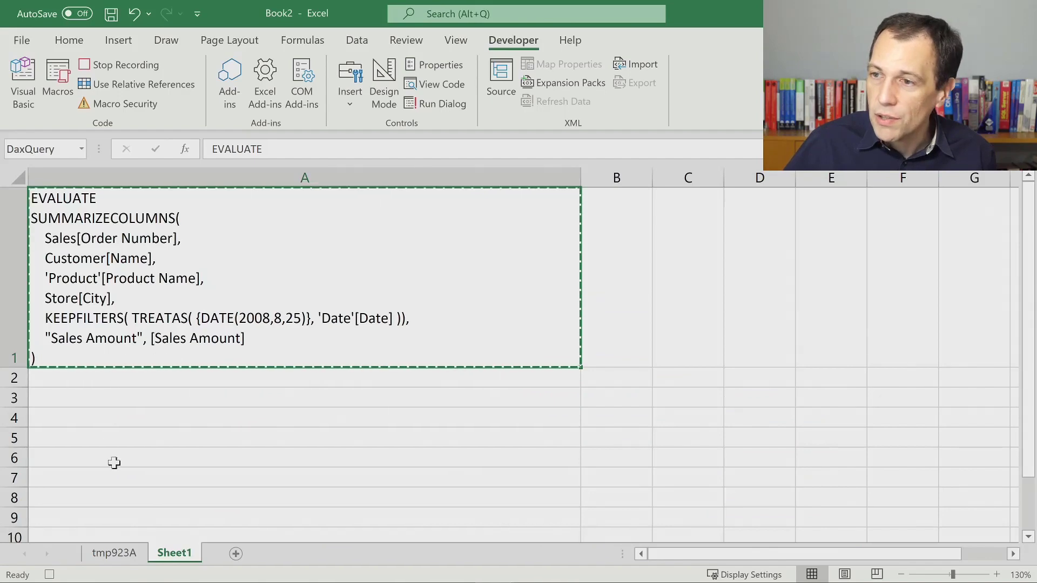
{"action": "left_click", "coordinate": [113, 553]}
{"action": "key", "text": "ctrl+v"}
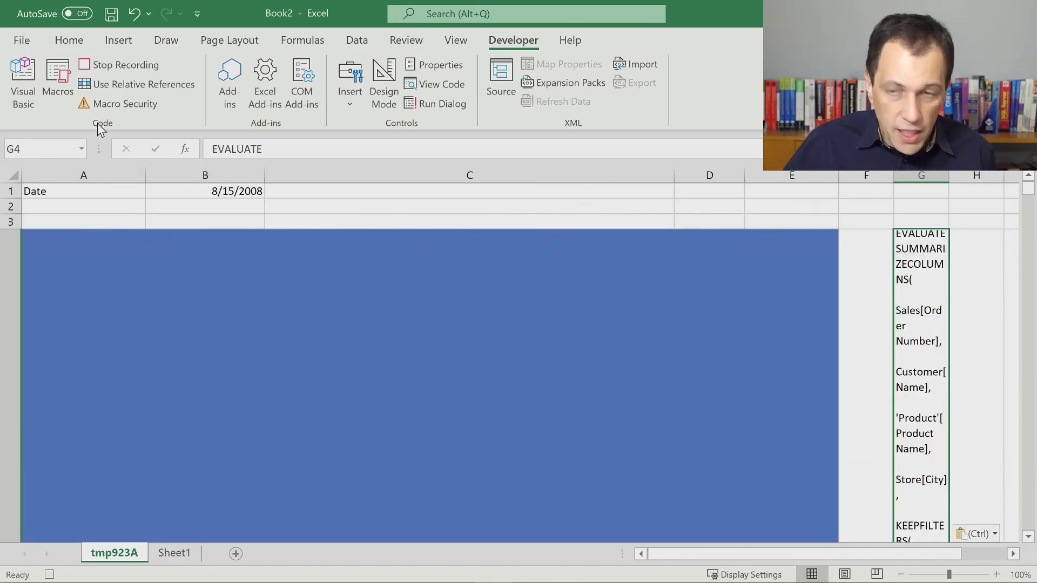
- Undo the paste into G4 and stop recording the macro
{"action": "key", "text": "ctrl+z"}
{"action": "left_click", "coordinate": [113, 64]}
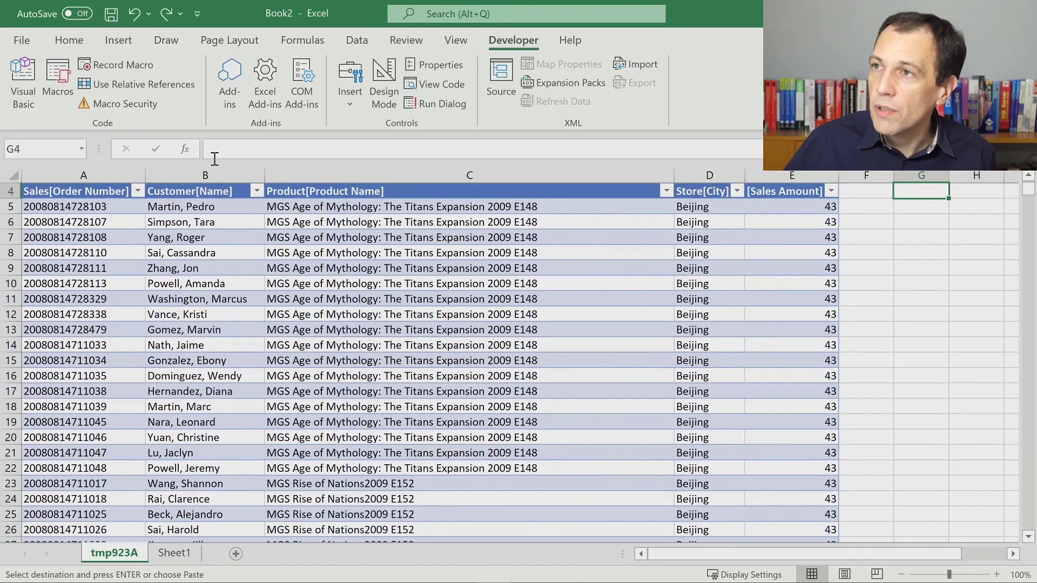
- Open Macro2's code for editing and change its first Range reference to "DaxQuery"
{"action": "left_click", "coordinate": [57, 81]}
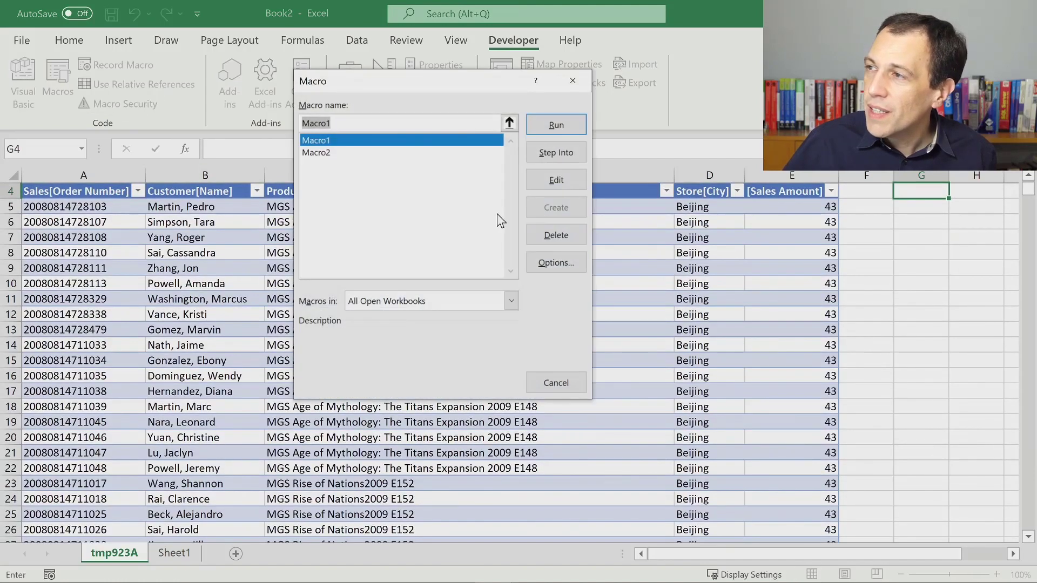
{"action": "left_click", "coordinate": [437, 154]}
{"action": "left_click", "coordinate": [552, 178]}
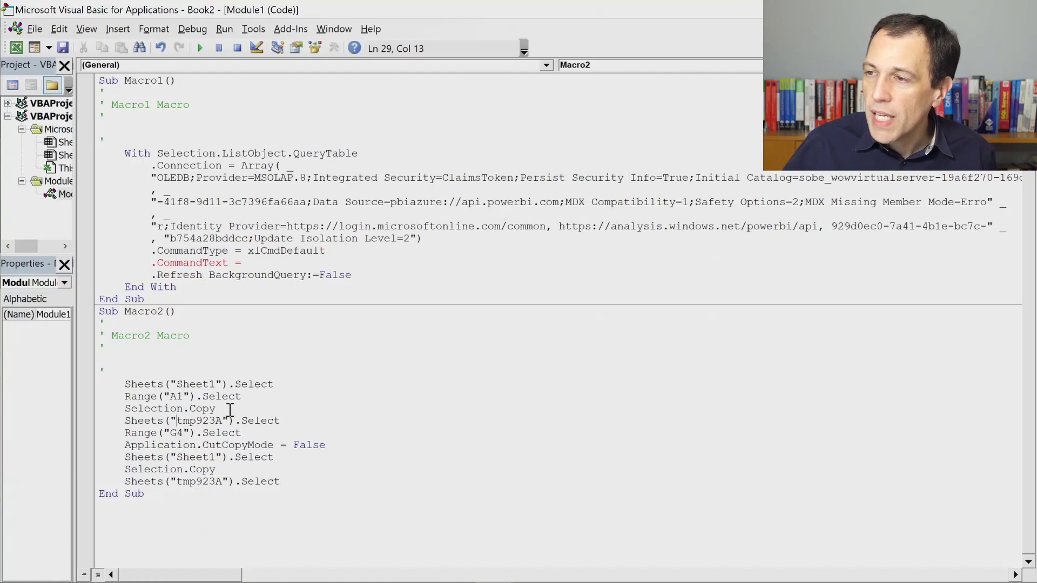
{"action": "key", "text": "Up"}
{"action": "key", "text": "Up"}
{"action": "key", "text": "Up"}
{"action": "key", "text": "Left"}
{"action": "key", "text": "Left"}
{"action": "key", "text": "Left"}
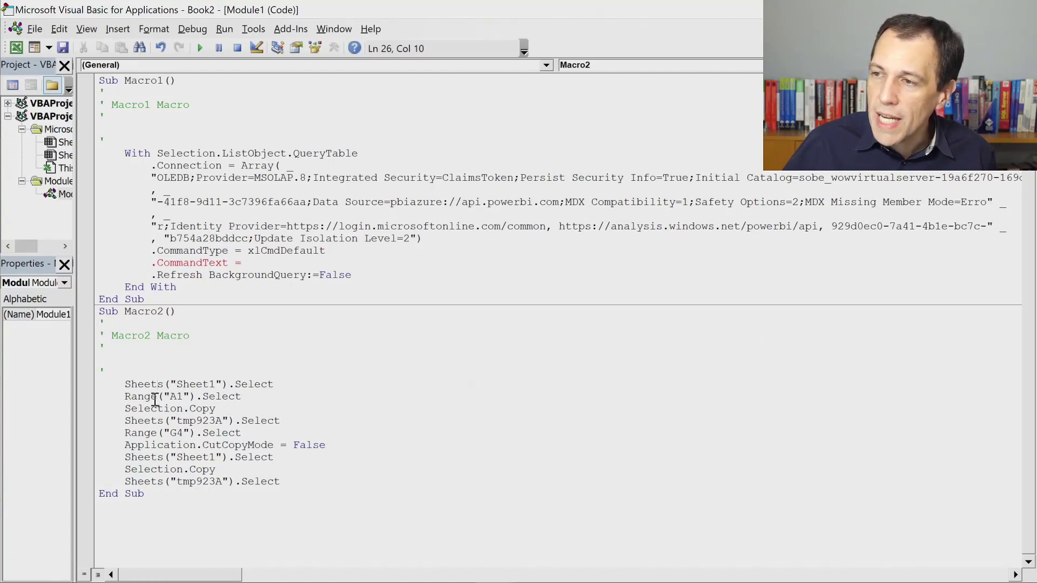
{"action": "double_click", "coordinate": [176, 396]}
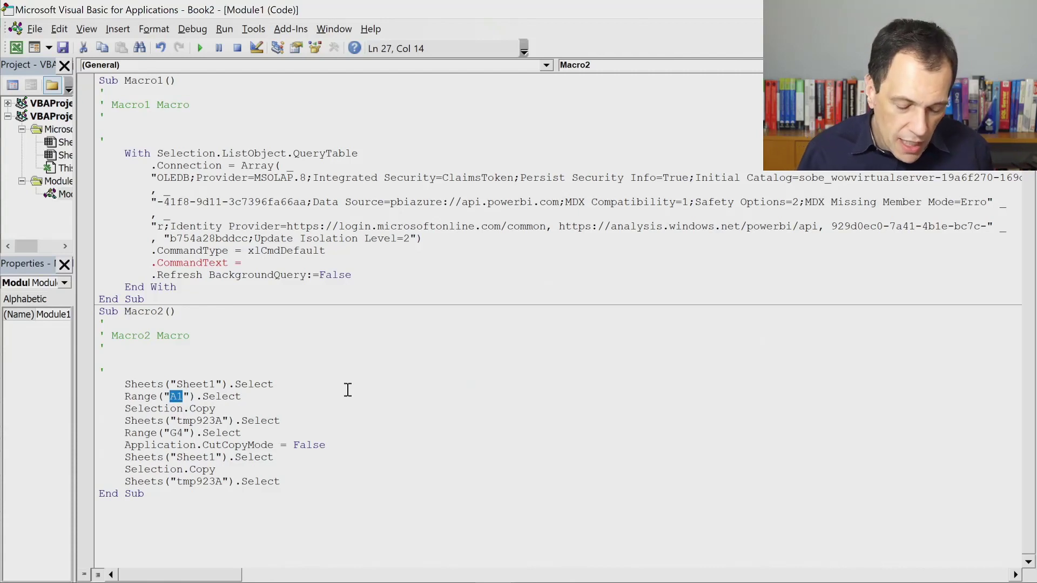
{"action": "type", "text": "DaxQuery"}
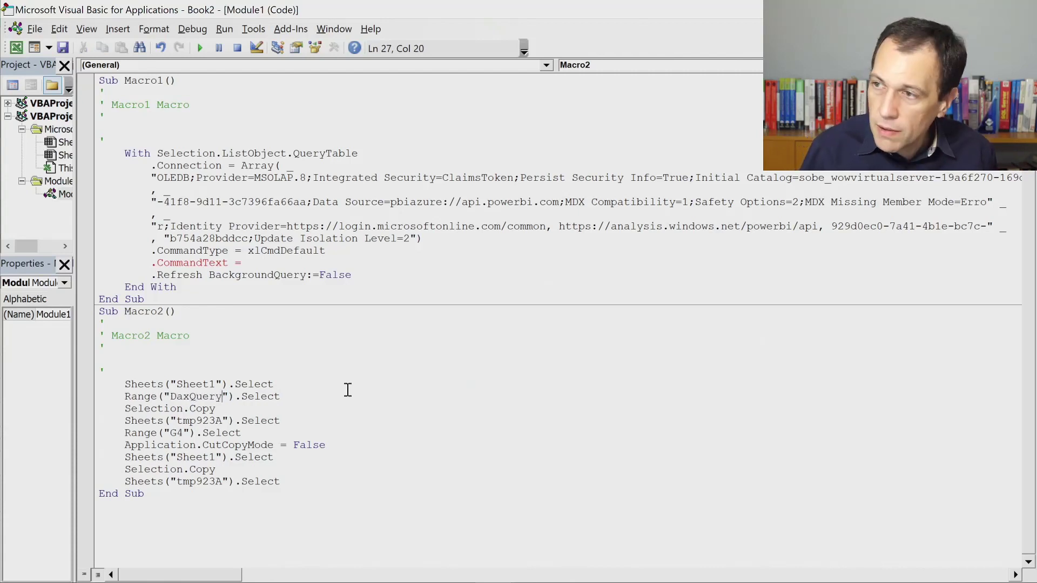
- Copy Range("DaxQuery") from Macro2 and complete Macro1's CommandText assignment as Range("DaxQuery").Text
{"action": "left_click_drag", "start_coordinate": [298, 396], "coordinate": [130, 399]}
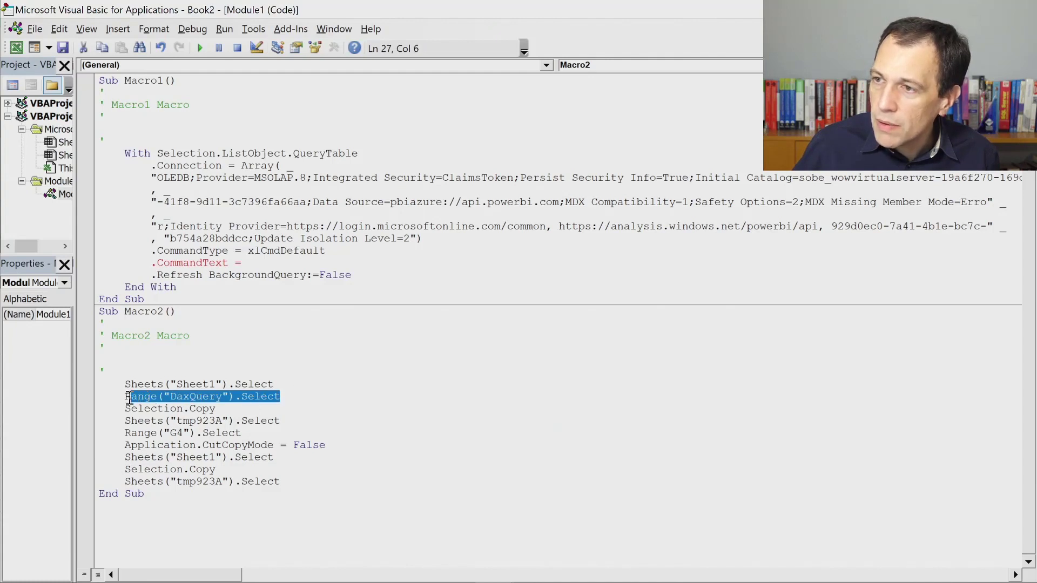
{"action": "left_click", "coordinate": [128, 396]}
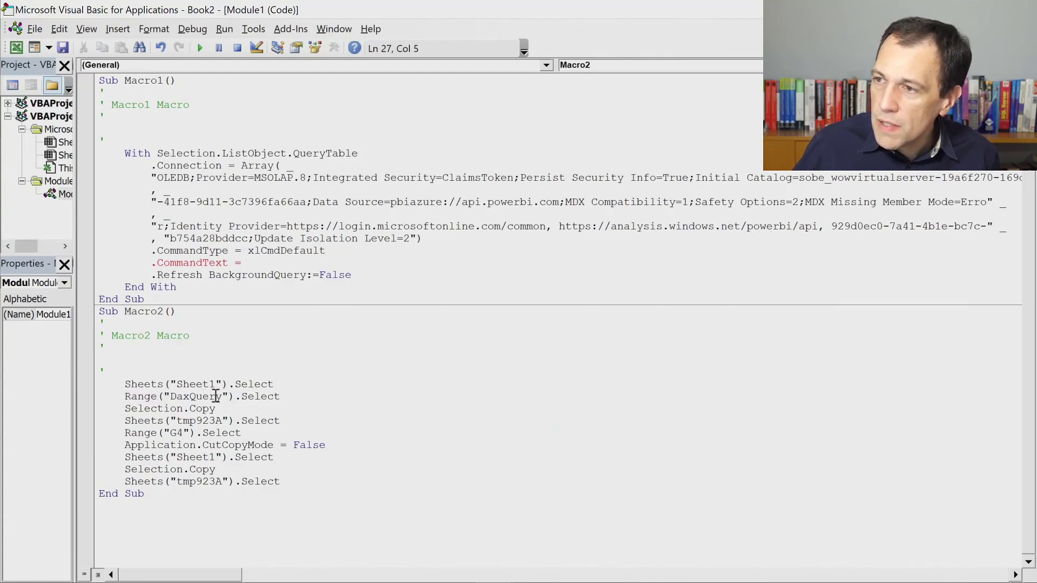
{"action": "left_click", "coordinate": [290, 396], "text": "shift"}
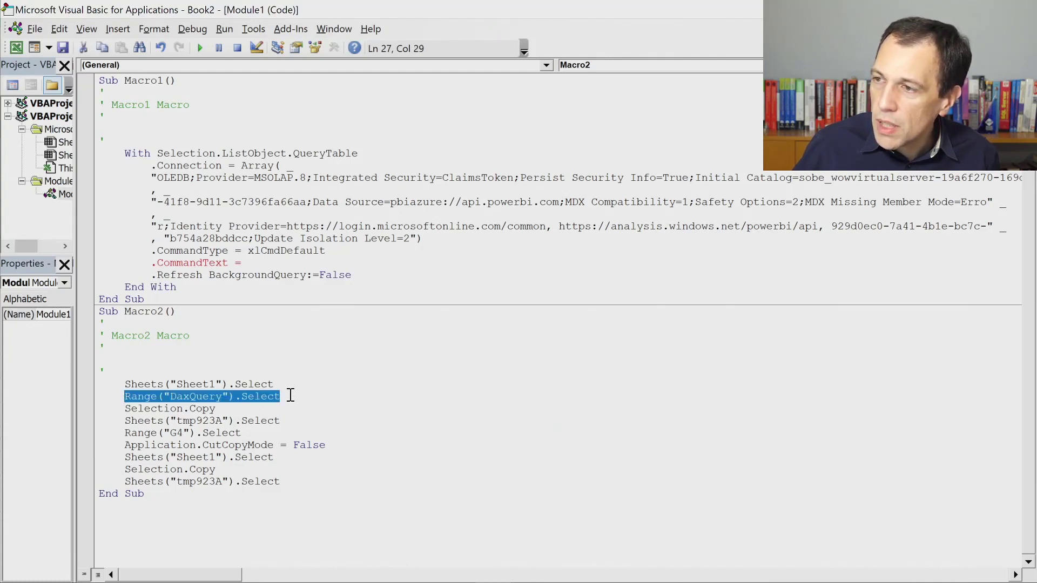
{"action": "left_click", "coordinate": [236, 399]}
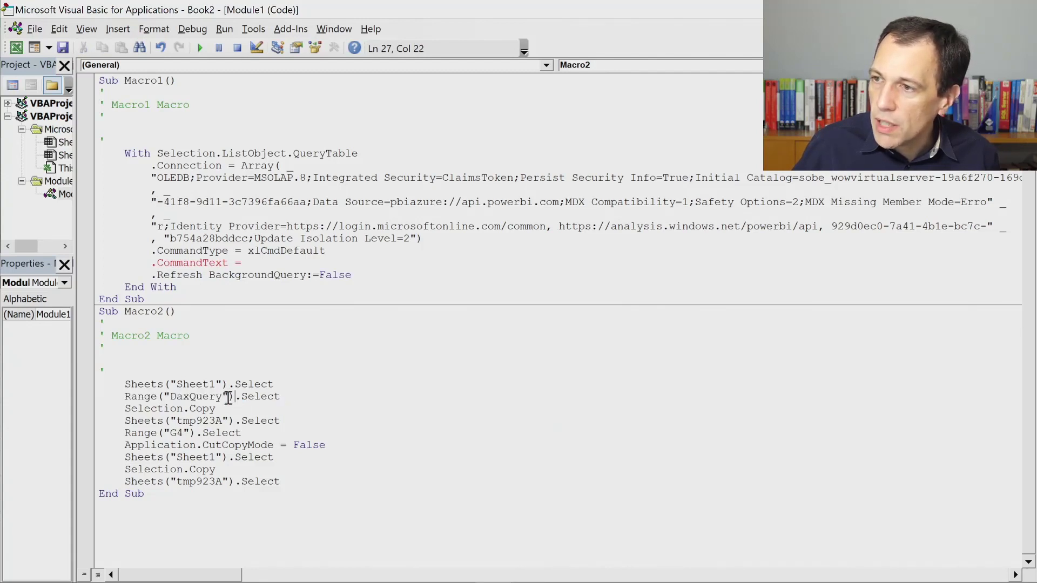
{"action": "left_click", "coordinate": [127, 397], "text": "shift"}
{"action": "key", "text": "ctrl+c"}
{"action": "left_click", "coordinate": [255, 263]}
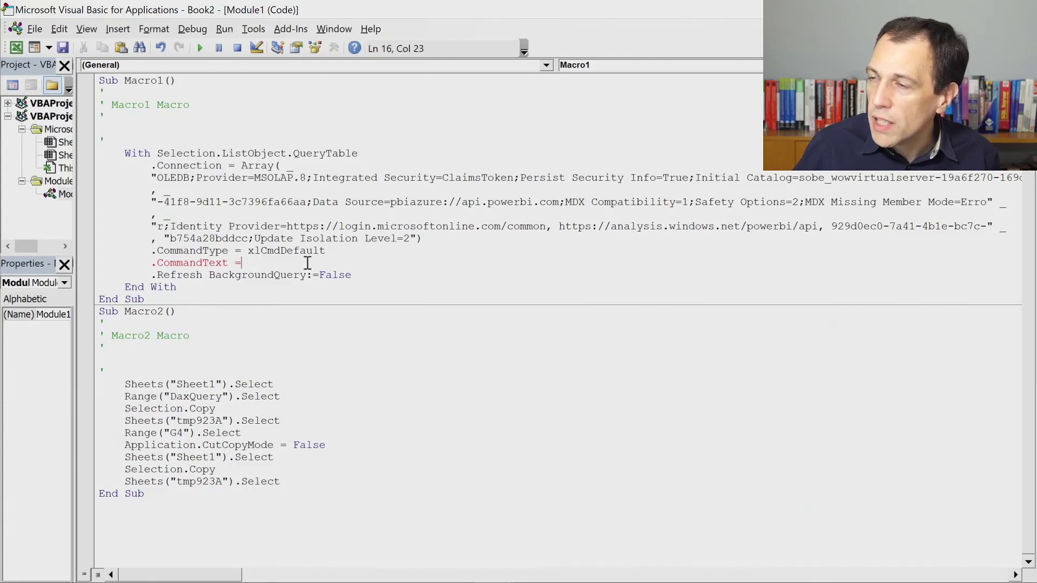
{"action": "key", "text": "ctrl+v"}
{"action": "type", "text": ".Te"}
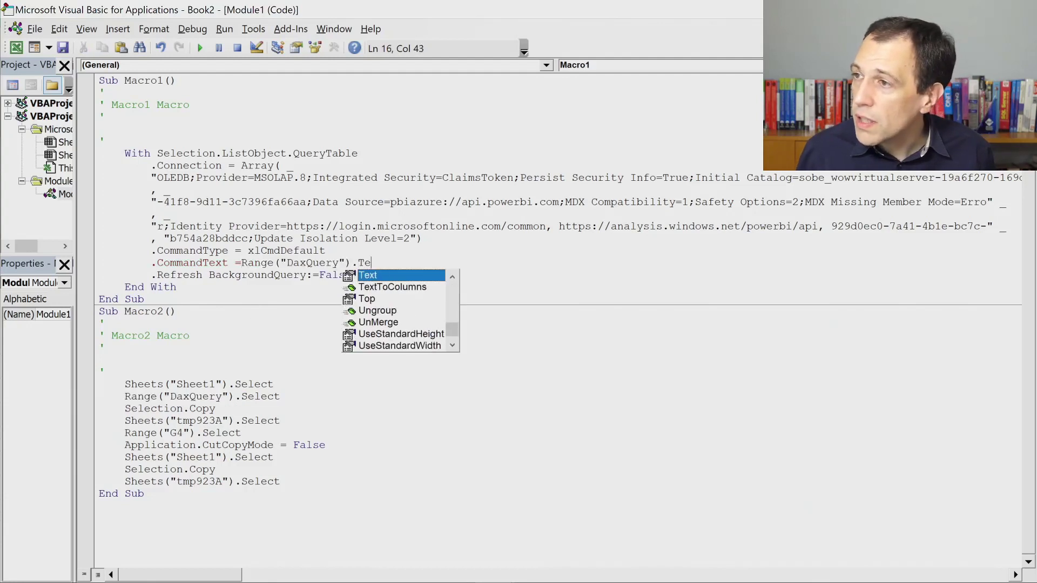
{"action": "key", "text": "Tab"}
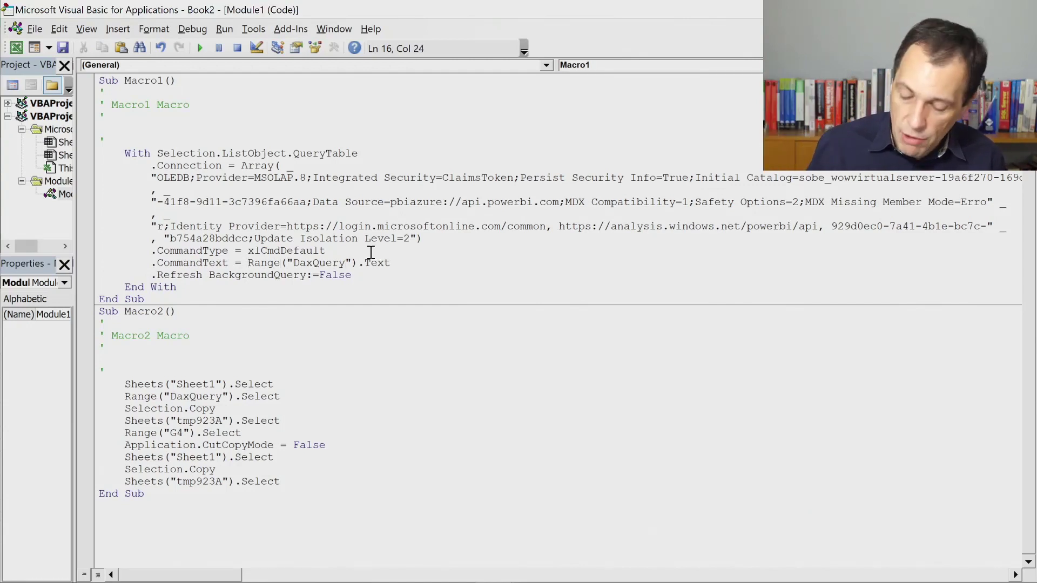
{"action": "key", "text": "Down"}
{"action": "key", "text": "Down"}
{"action": "key", "text": "Down"}
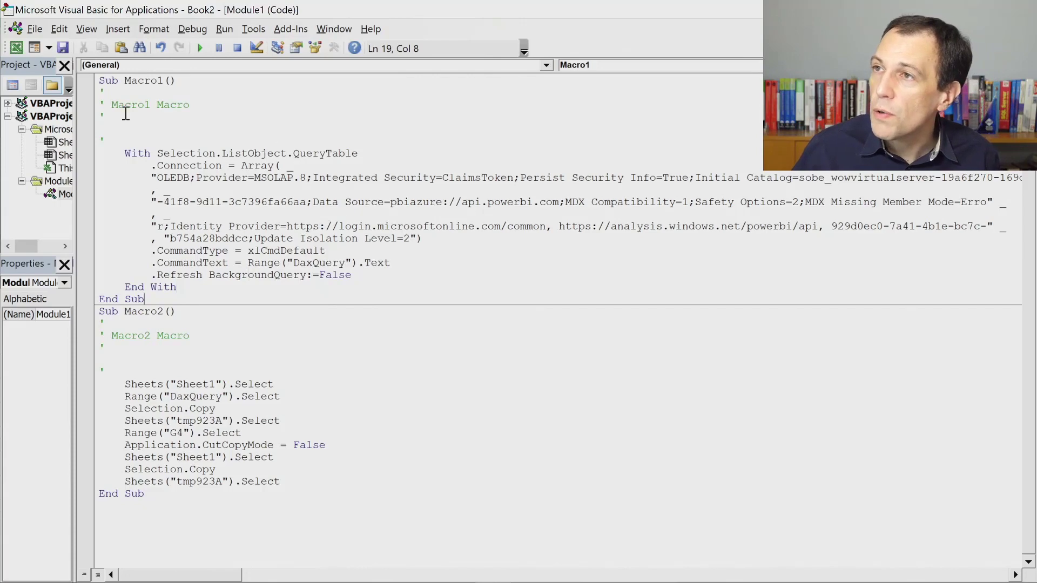
- Save the workbook in the Temp folder as test.xlsm, using the Excel Macro-Enabled Workbook format
{"action": "left_click", "coordinate": [63, 48]}
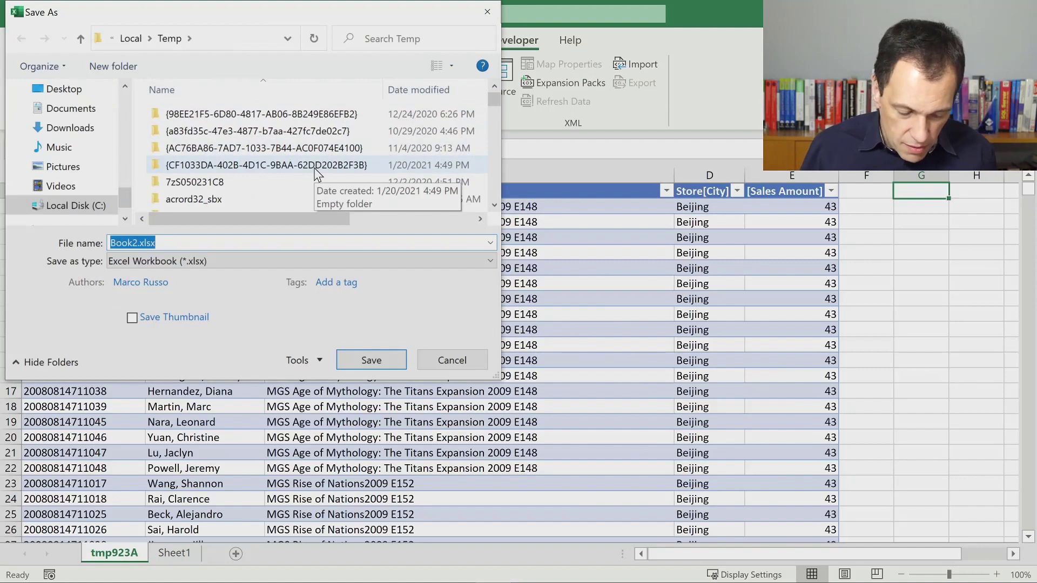
{"action": "type", "text": "test"}
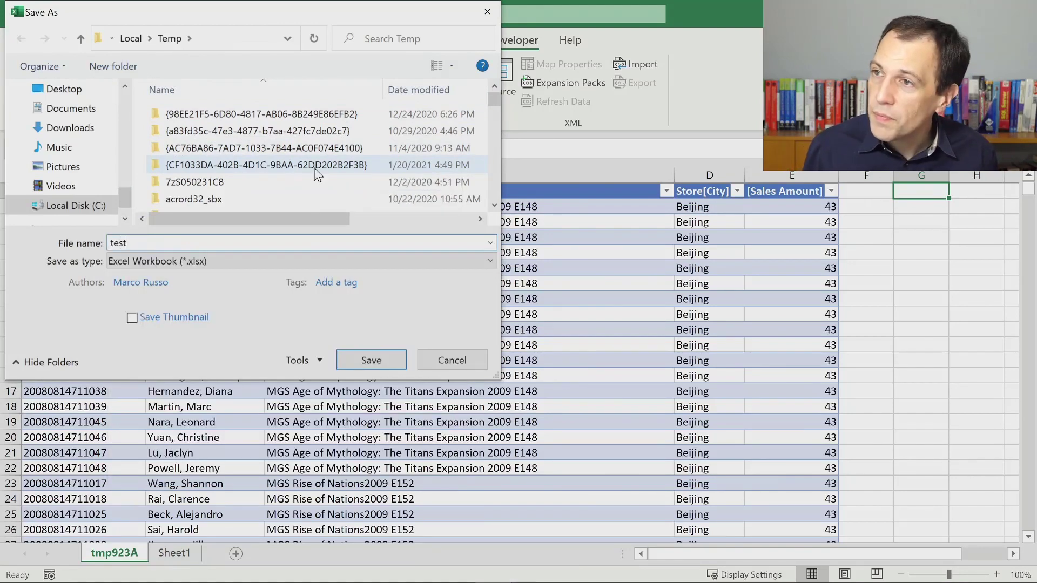
{"action": "key", "text": "Return"}
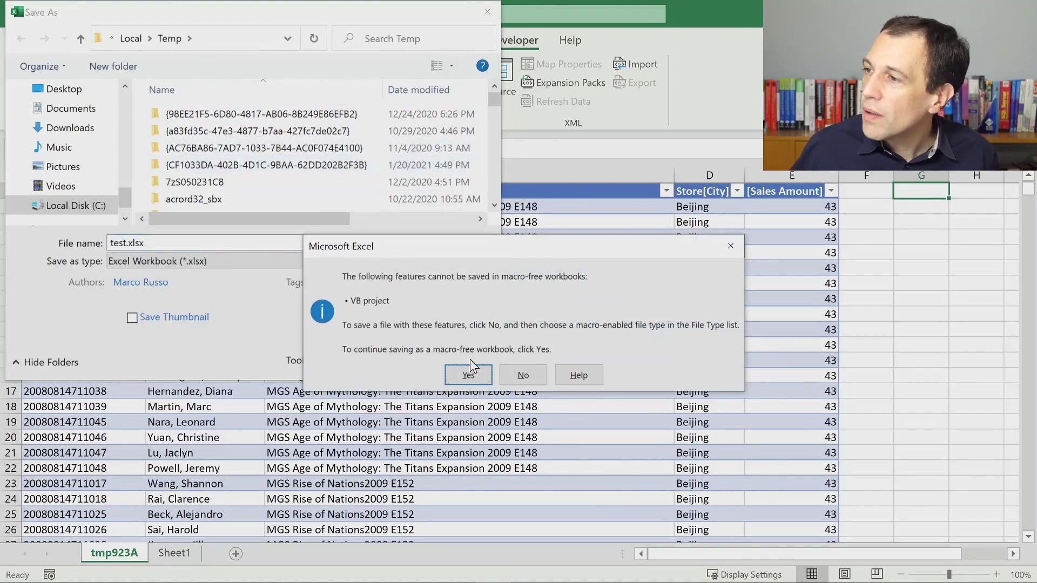
{"action": "key", "text": "n"}
{"action": "left_click", "coordinate": [216, 261]}
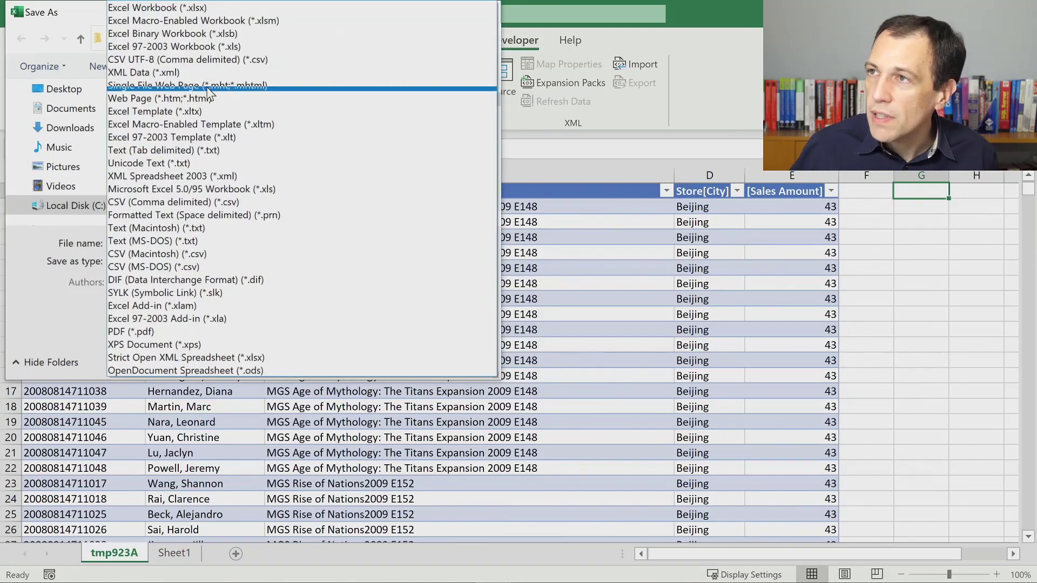
{"action": "left_click", "coordinate": [211, 21]}
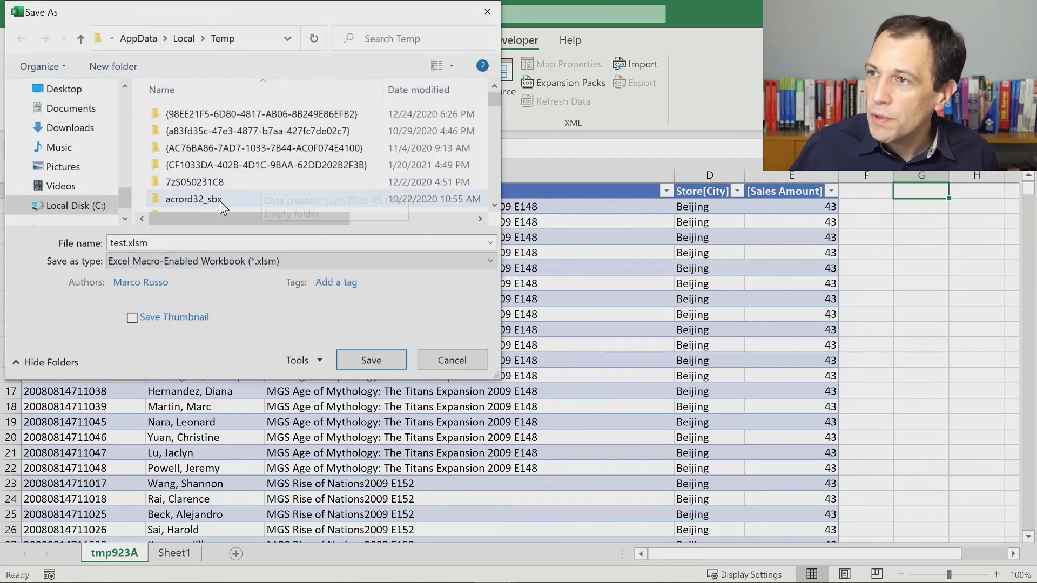
{"action": "left_click", "coordinate": [384, 355]}
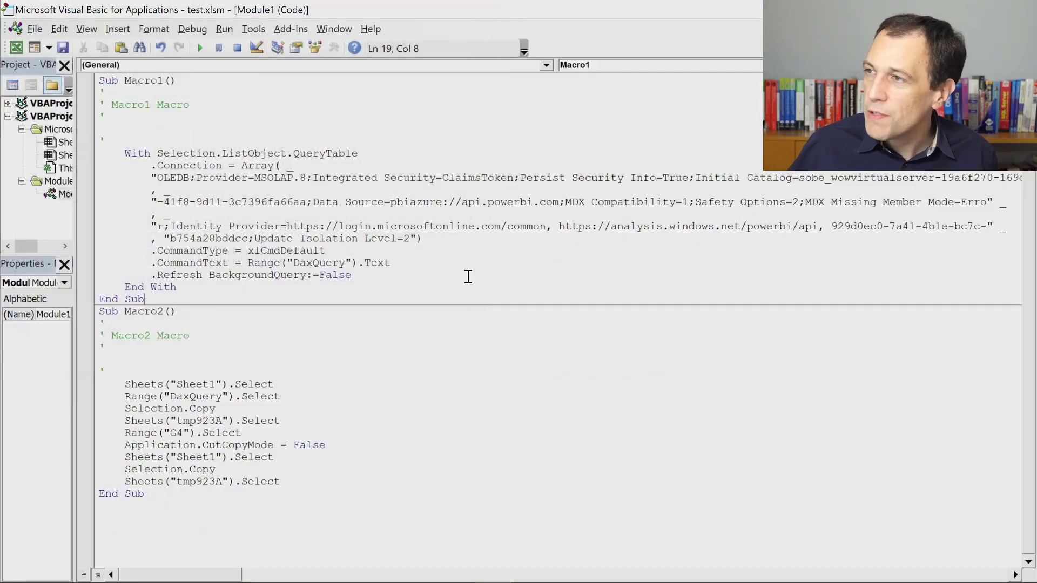
- Test-run Macro1 from the tmp923A sheet and debug its With Selection.ListObject.QueryTable line, ending the debug session
{"action": "key", "text": "alt+F11"}
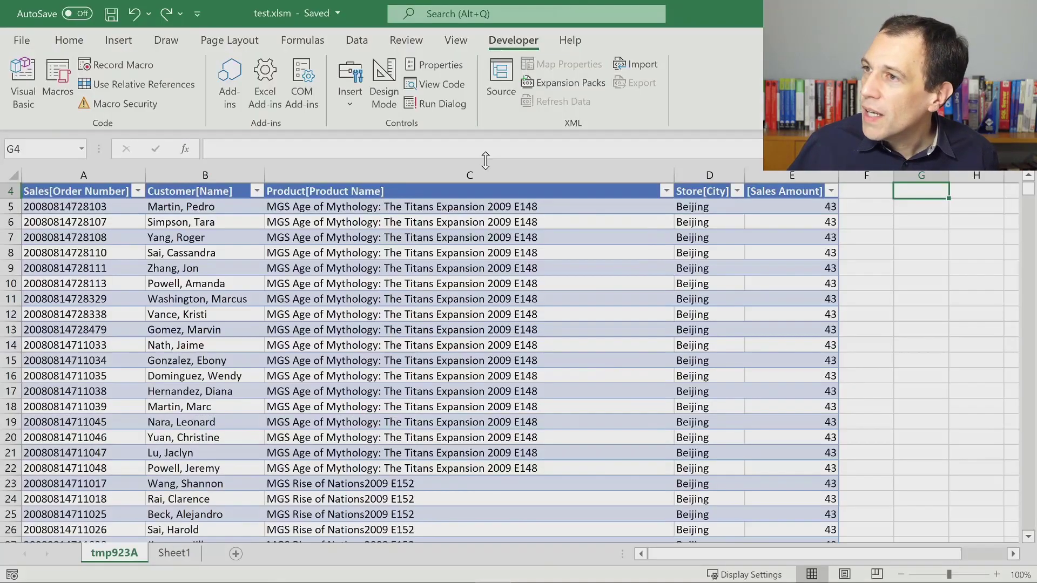
{"action": "scroll", "coordinate": [683, 332], "scroll_direction": "up", "scroll_amount": 1}
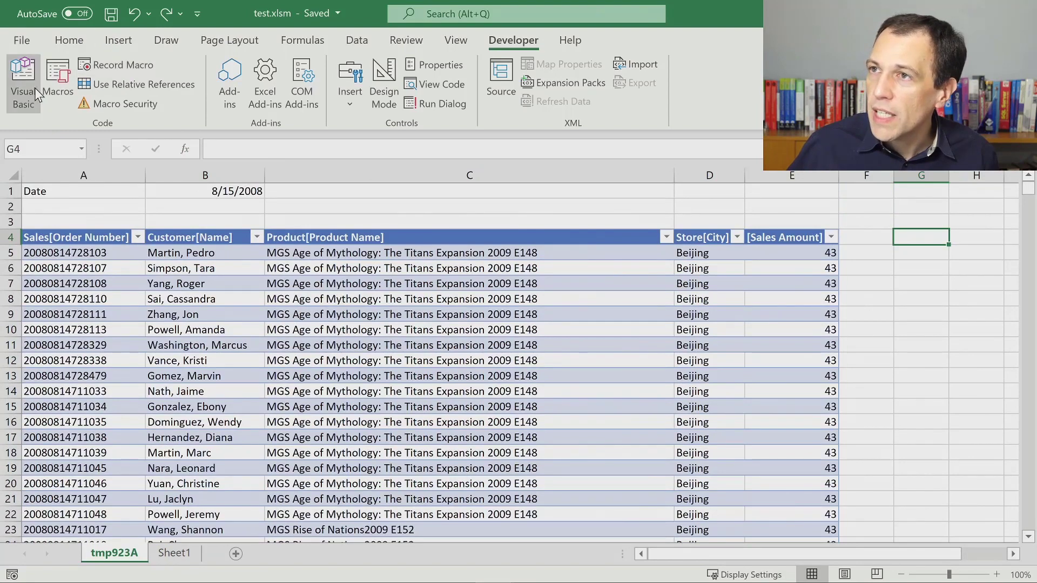
{"action": "left_click", "coordinate": [50, 79]}
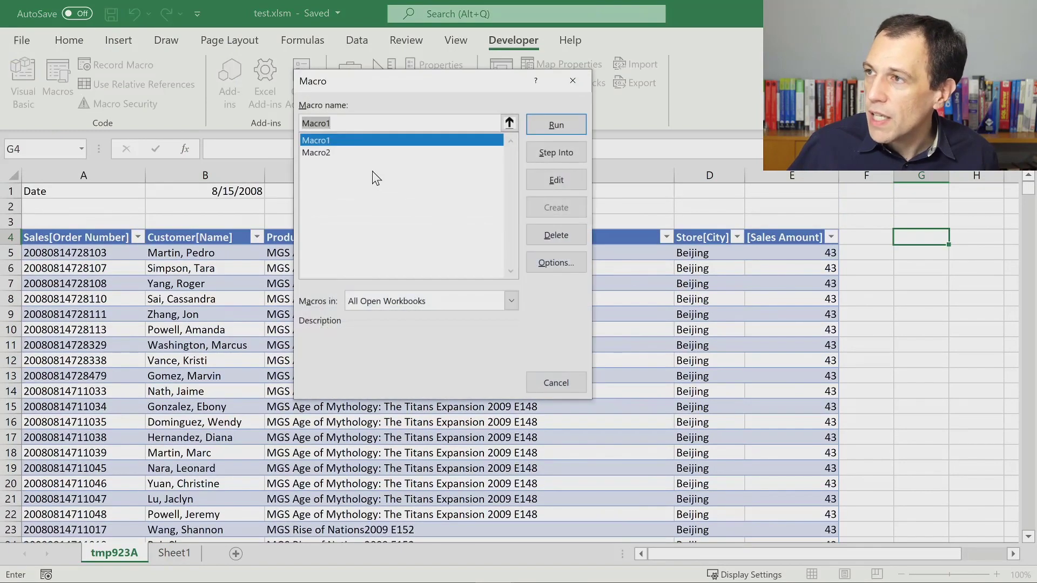
{"action": "left_click", "coordinate": [556, 125]}
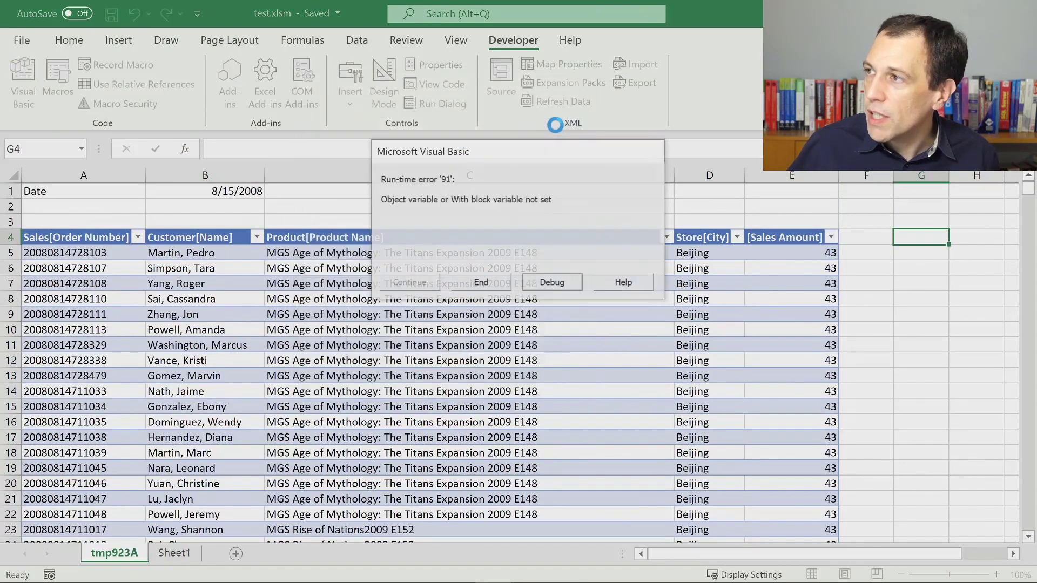
{"action": "left_click", "coordinate": [532, 282]}
{"action": "left_click", "coordinate": [333, 153]}
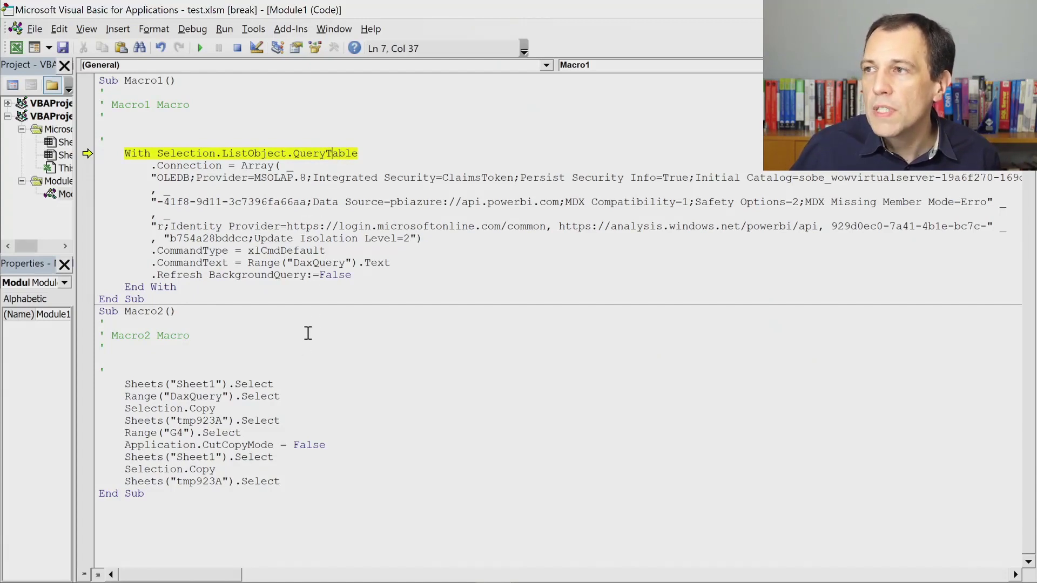
{"action": "left_click", "coordinate": [302, 140]}
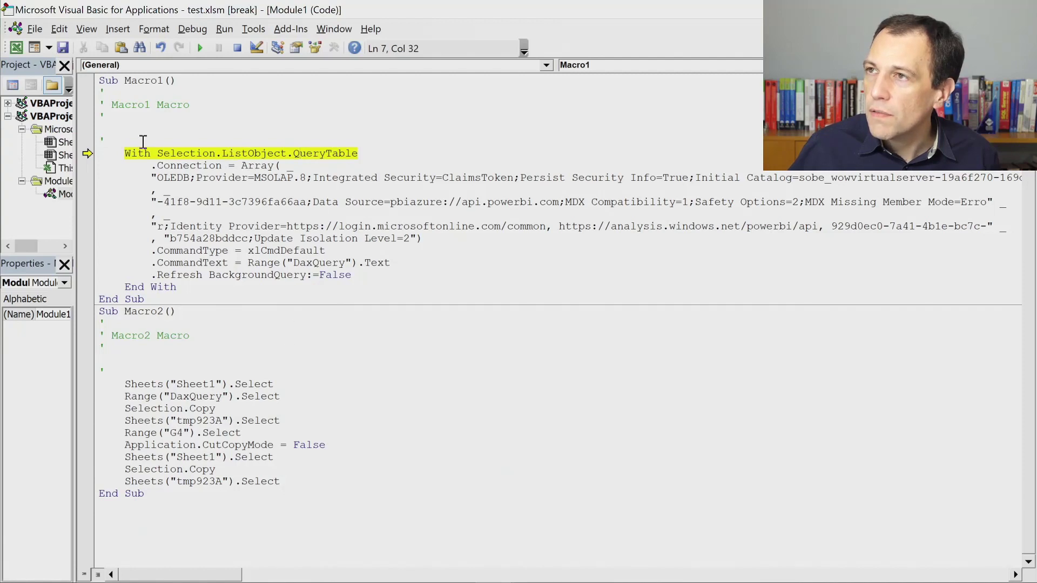
{"action": "left_click", "coordinate": [237, 48]}
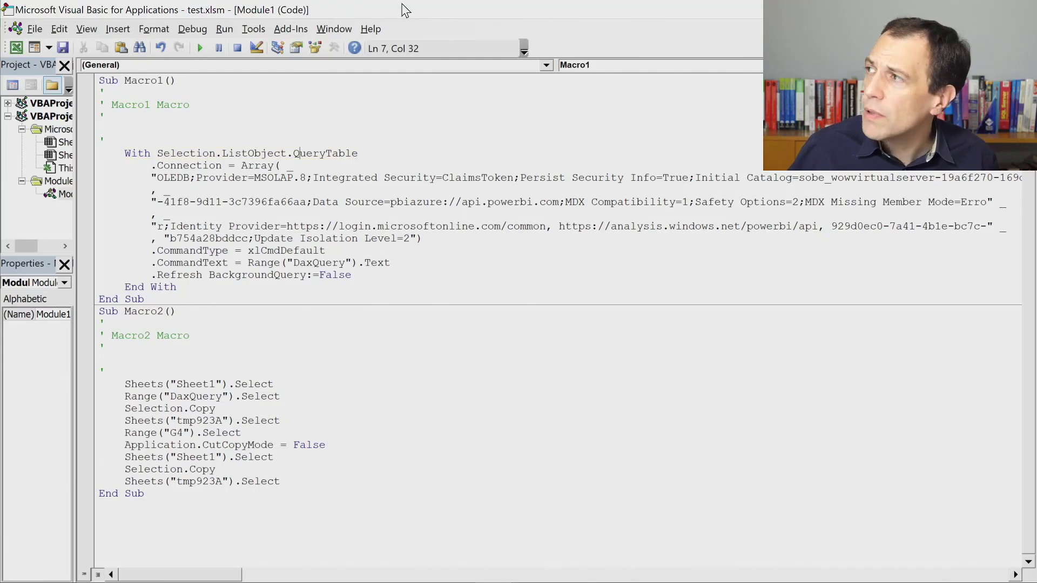
- Record Macro3 in this workbook, selecting cell C10 and setting the date in the table's OLE DB query to DATE(2008,8,12)
{"action": "key", "text": "alt+F11"}
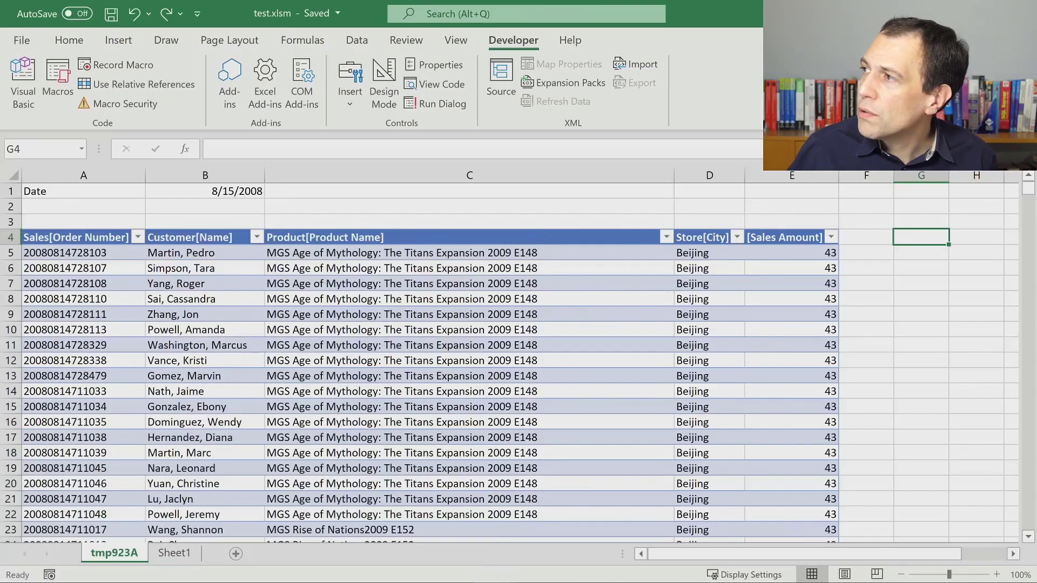
{"action": "left_click", "coordinate": [924, 303]}
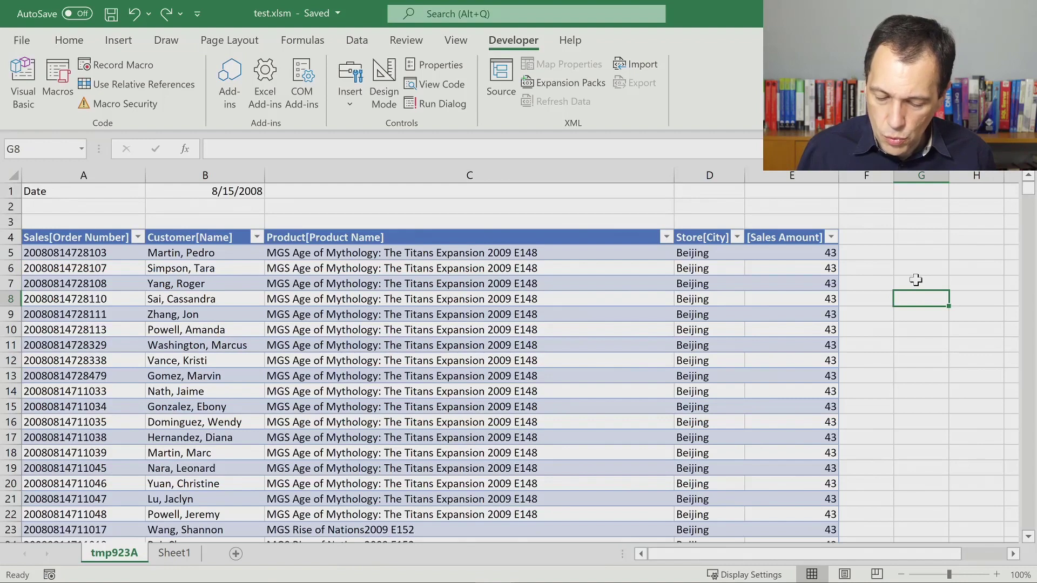
{"action": "left_click", "coordinate": [145, 69]}
{"action": "left_click", "coordinate": [477, 350]}
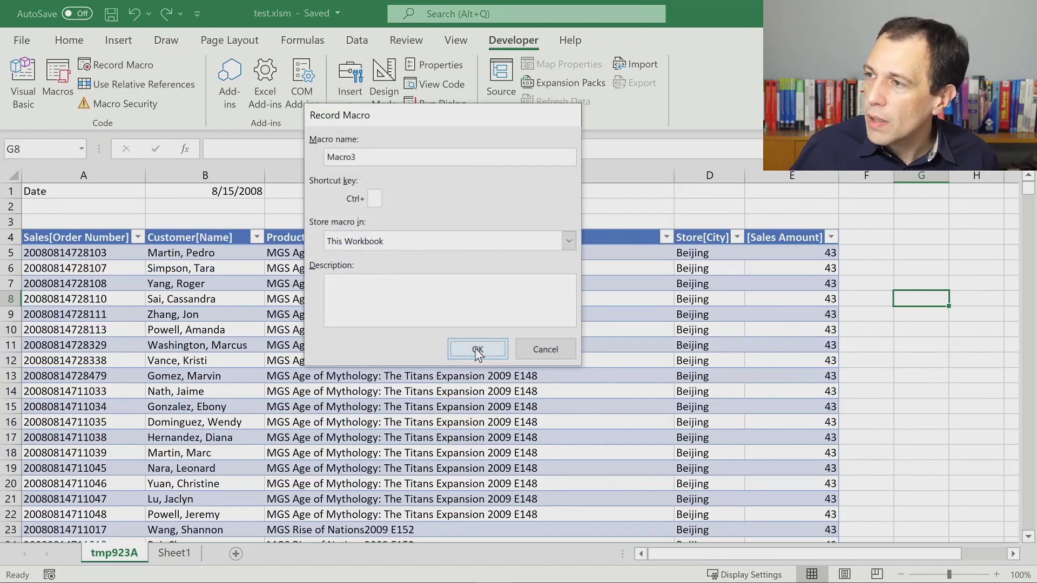
{"action": "right_click", "coordinate": [292, 330]}
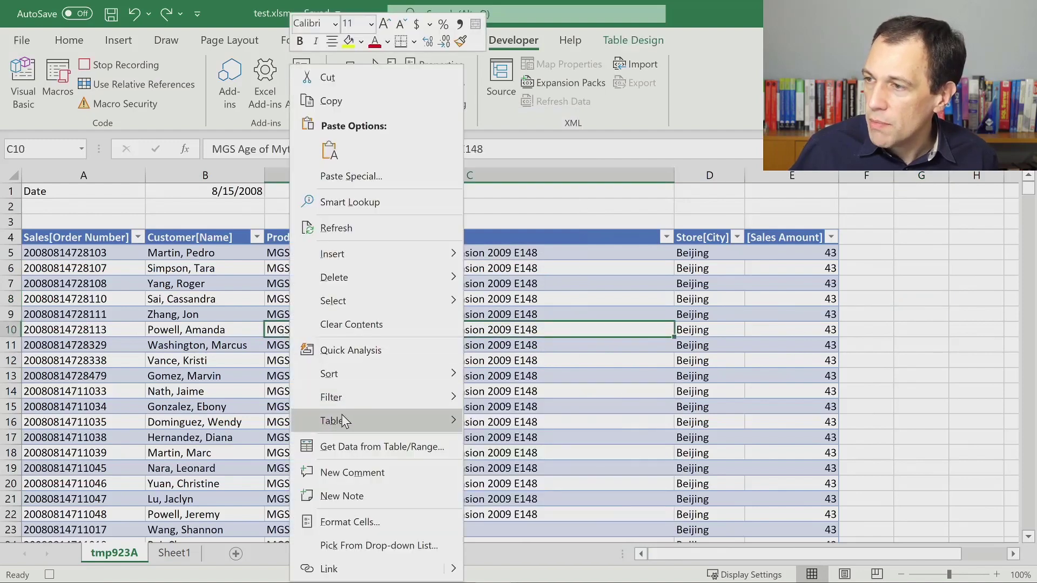
{"action": "mouse_move", "coordinate": [341, 416]}
{"action": "left_click", "coordinate": [515, 473]}
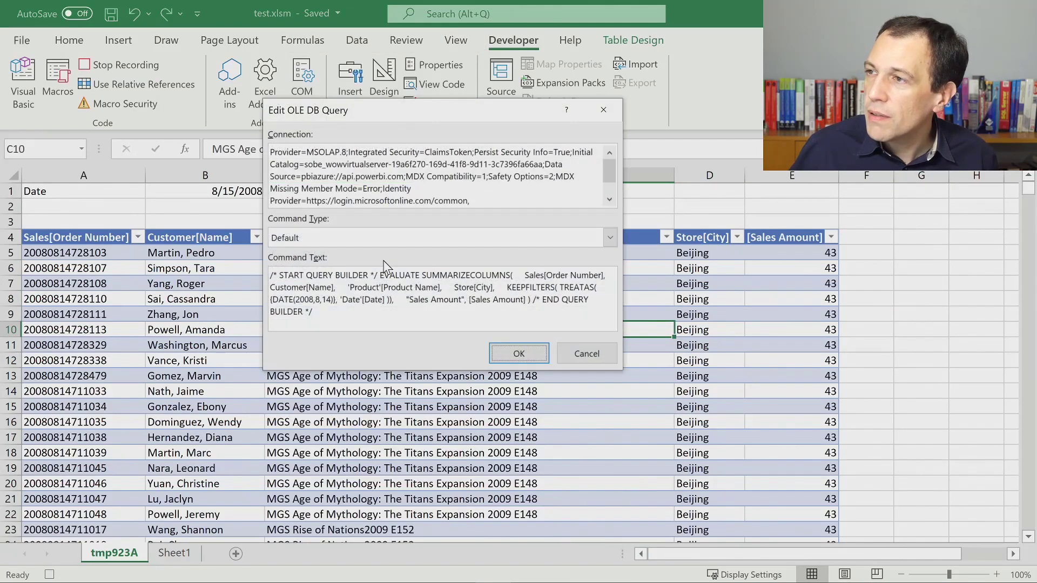
{"action": "left_click", "coordinate": [355, 299]}
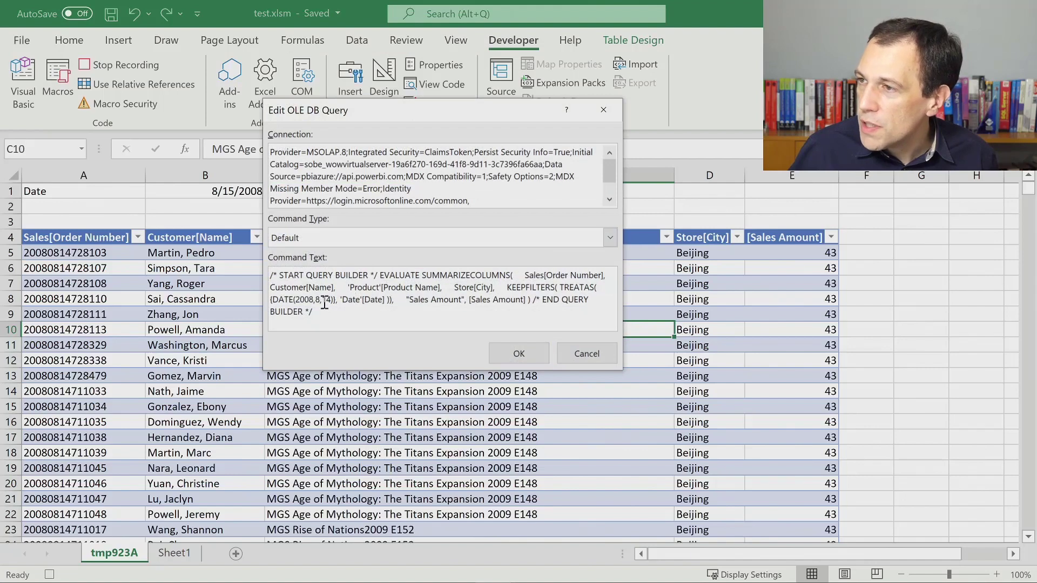
{"action": "type", "text": "15"}
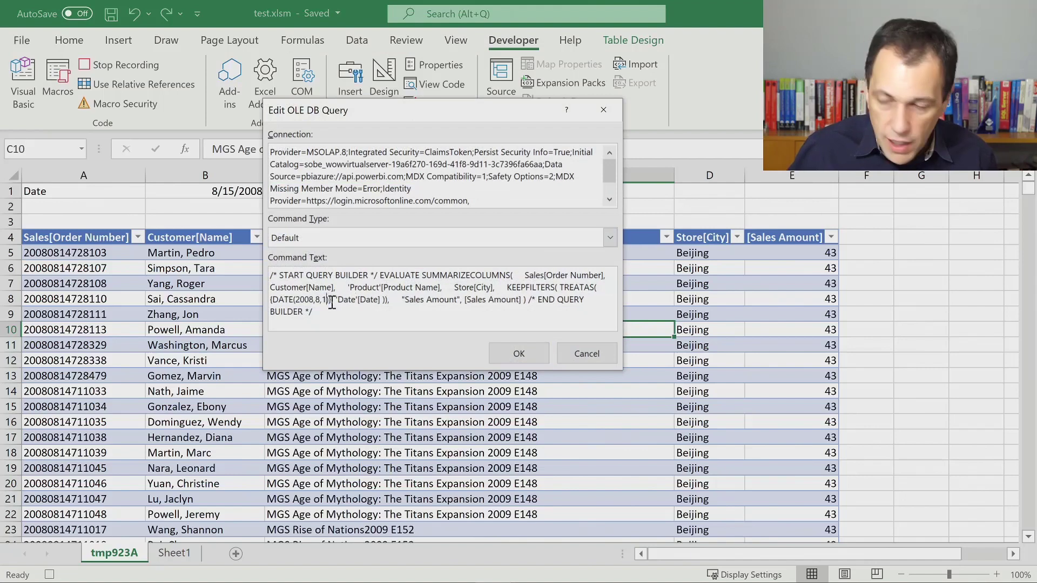
{"action": "left_click", "coordinate": [519, 353]}
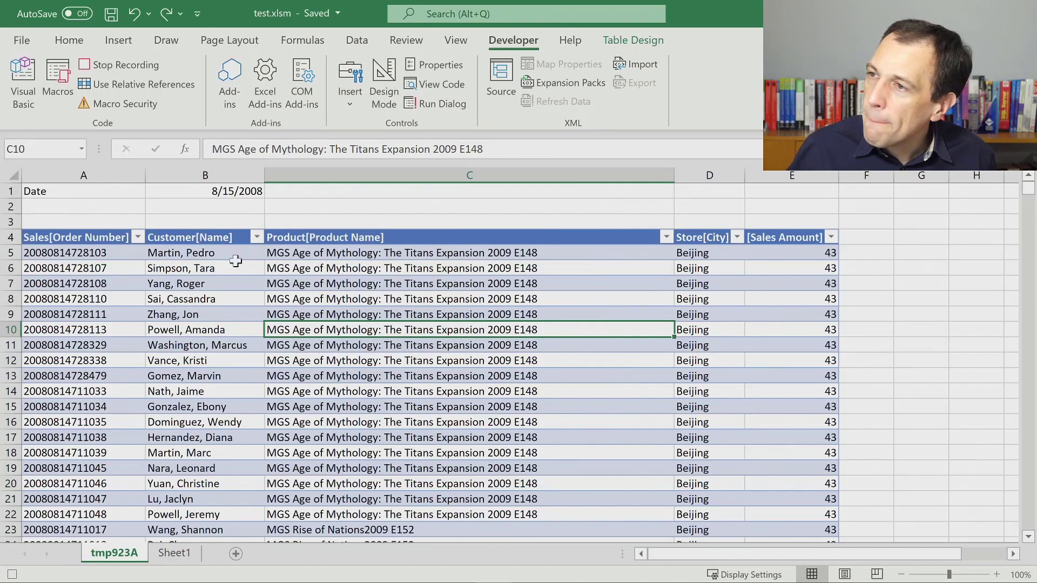
{"action": "left_click", "coordinate": [113, 65]}
- Open Macro3's recorded code and compare how it and Macro1 reference the query table
{"action": "left_click", "coordinate": [58, 81]}
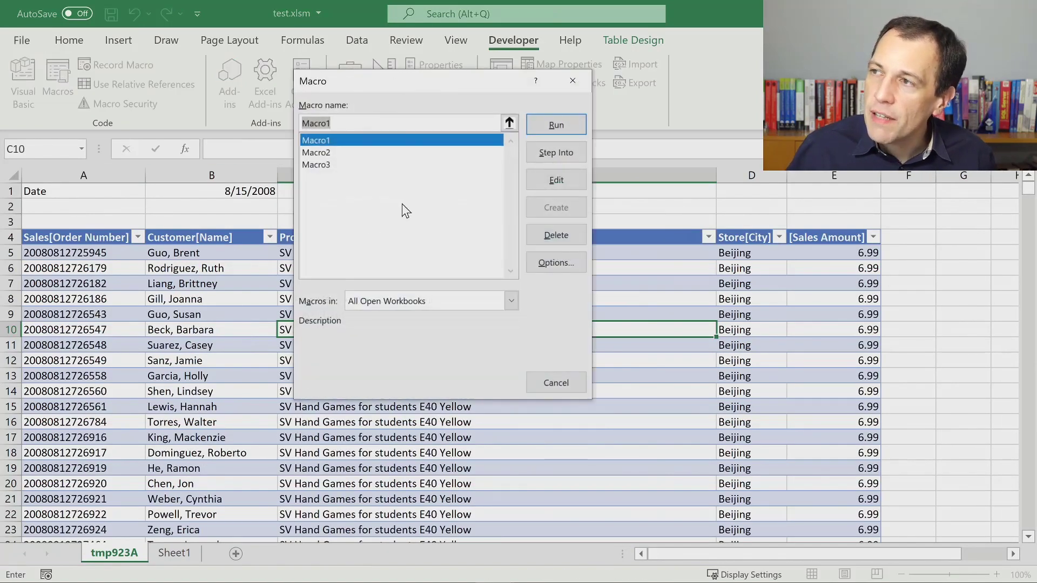
{"action": "left_click", "coordinate": [327, 165]}
{"action": "left_click", "coordinate": [553, 179]}
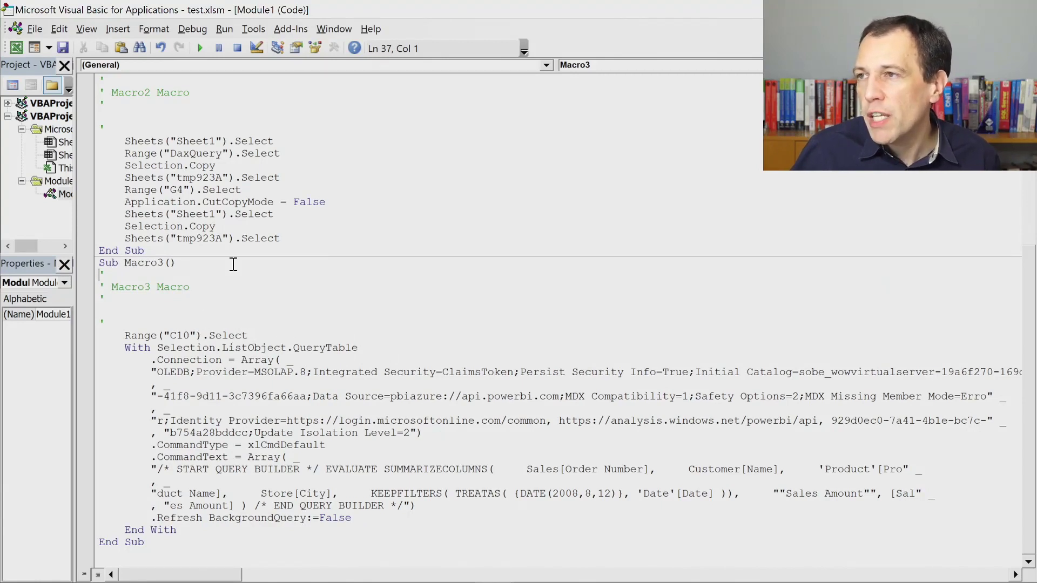
{"action": "scroll", "coordinate": [267, 230], "scroll_direction": "up", "scroll_amount": 4}
{"action": "scroll", "coordinate": [272, 252], "scroll_direction": "up", "scroll_amount": 3}
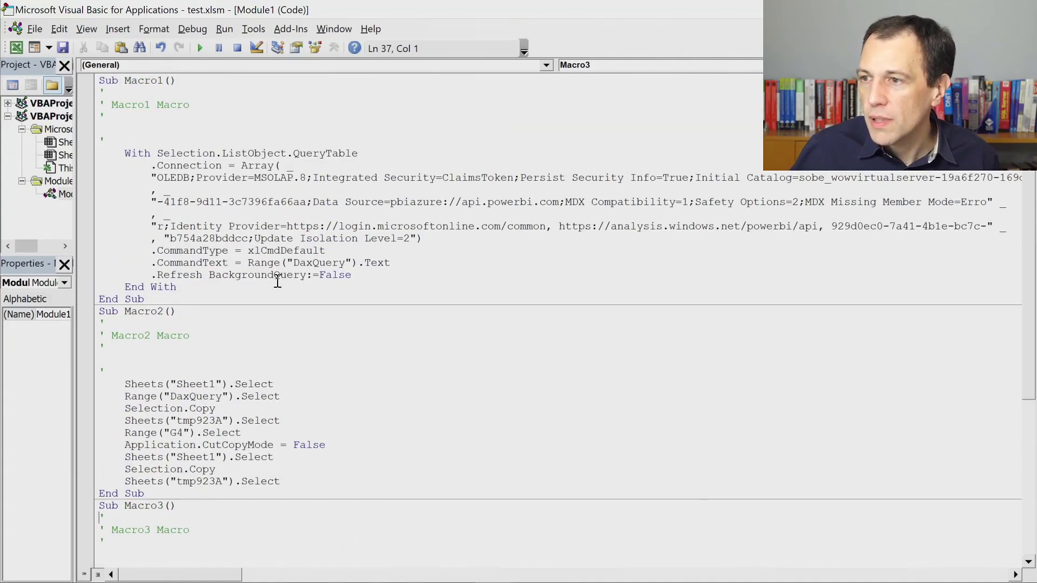
{"action": "key", "text": "alt+F11"}
{"action": "key", "text": "alt+F11"}
{"action": "scroll", "coordinate": [252, 335], "scroll_direction": "down", "scroll_amount": 2}
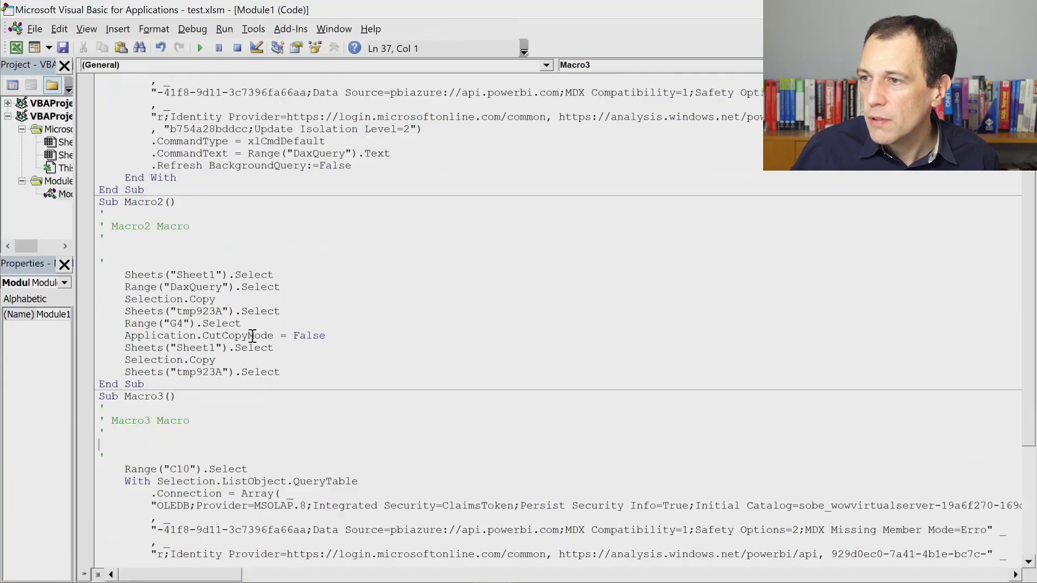
{"action": "scroll", "coordinate": [252, 335], "scroll_direction": "down", "scroll_amount": 2}
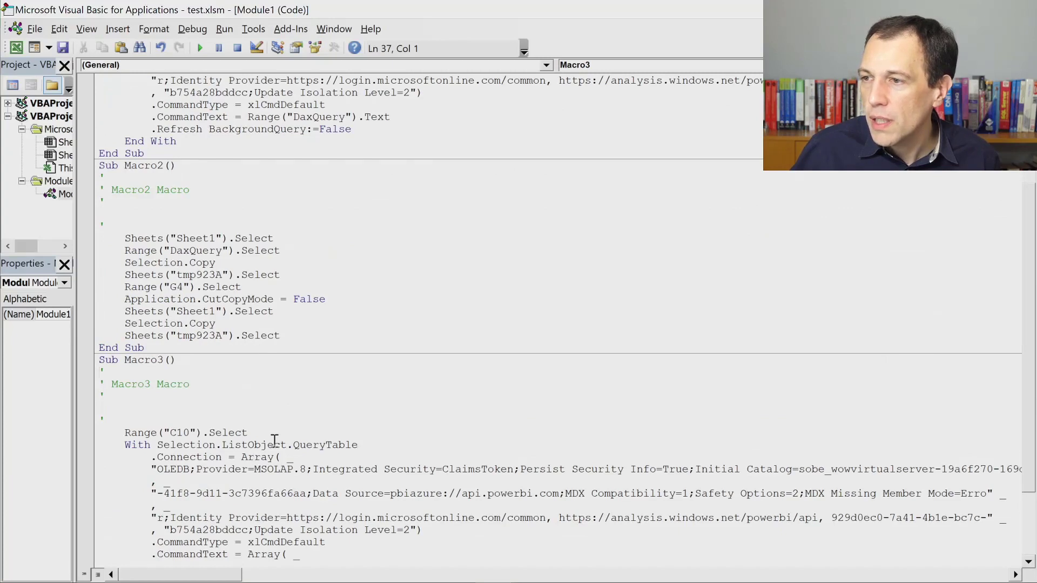
- Look up the name of the query table on the tmp923A sheet and return to the macro code
{"action": "key", "text": "alt+F11"}
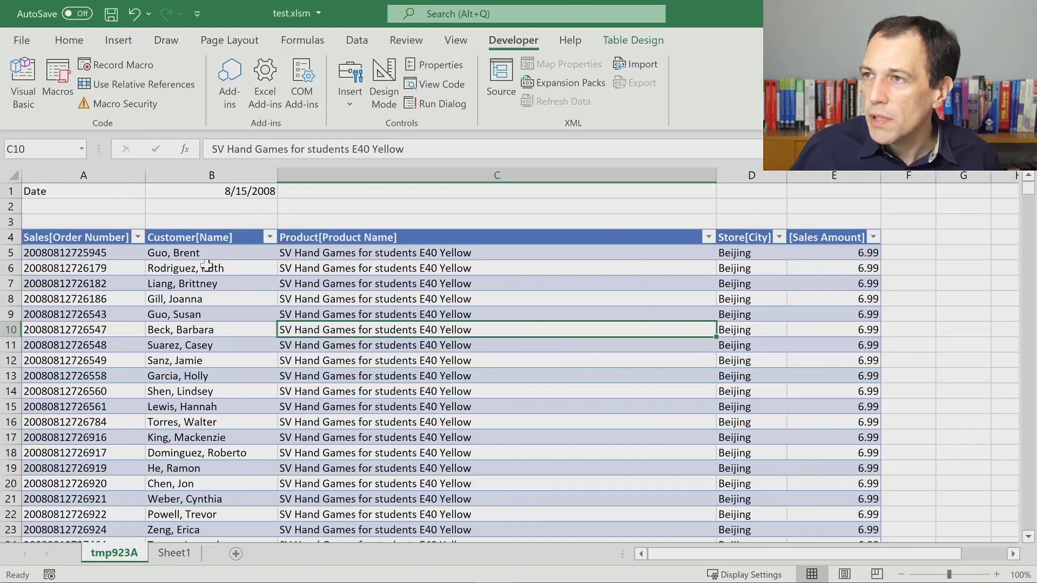
{"action": "left_click", "coordinate": [117, 252]}
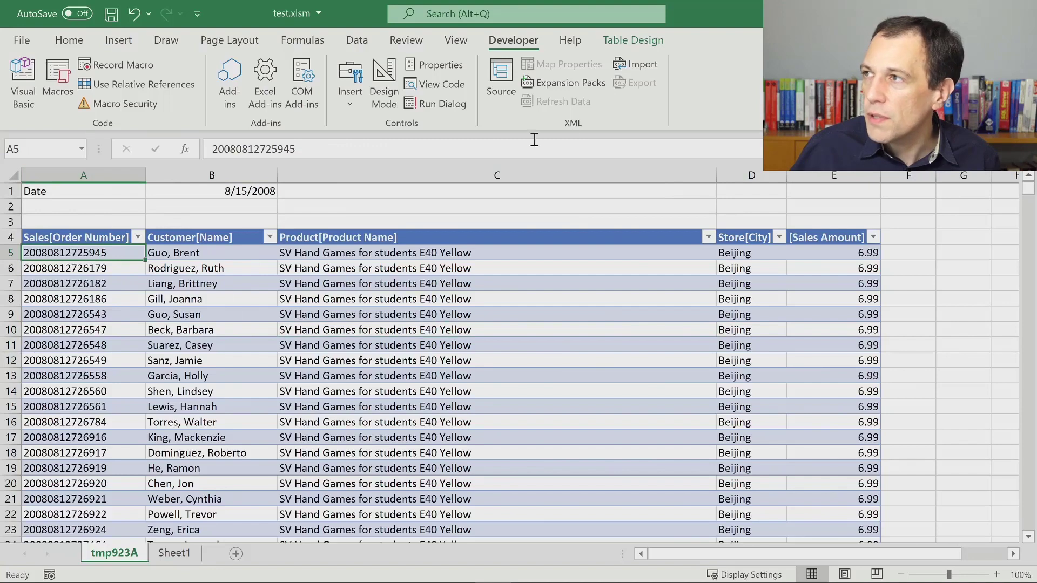
{"action": "left_click", "coordinate": [631, 43]}
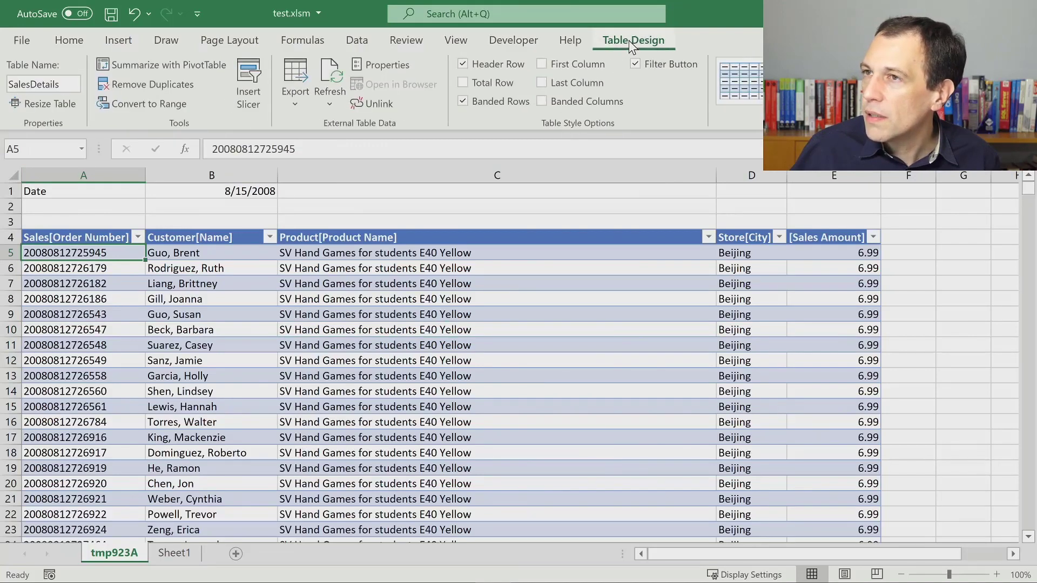
{"action": "key", "text": "alt+F11"}
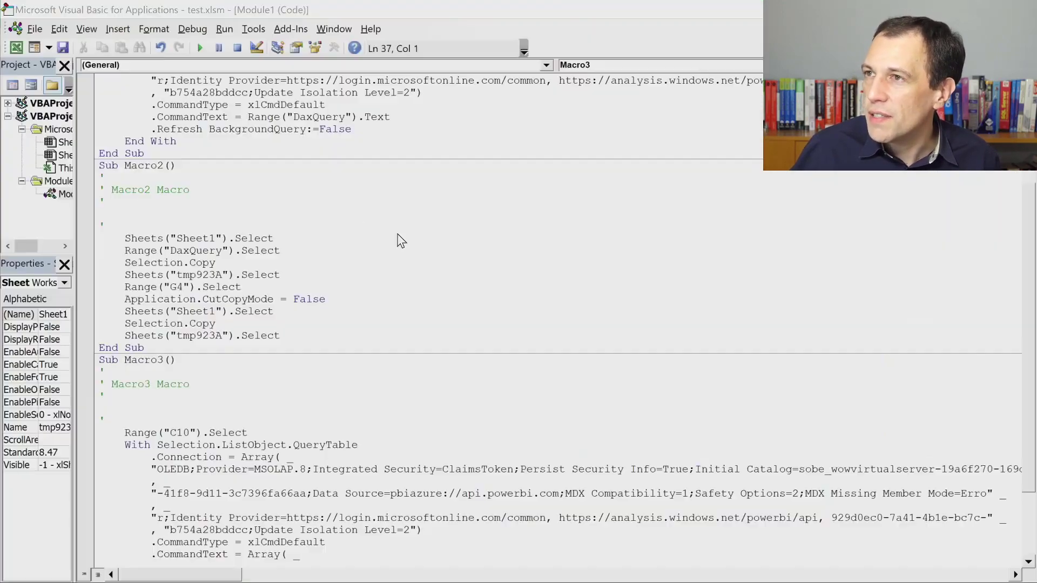
- Try replacing Selection.ListObject with ListObject("SalesDetails") in Macro1's With line and test-run the macro
{"action": "scroll", "coordinate": [393, 236], "scroll_direction": "up", "scroll_amount": 5}
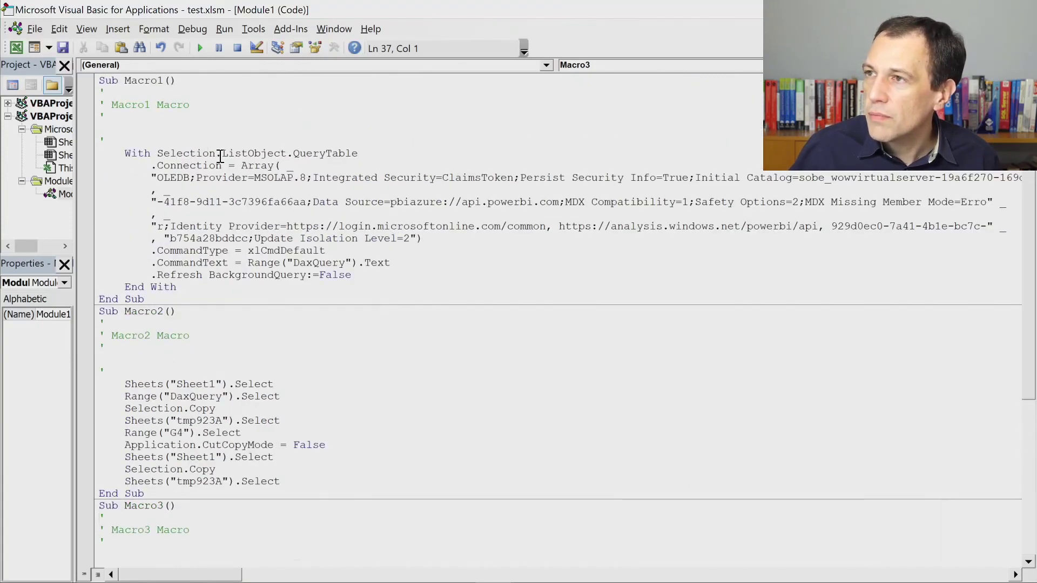
{"action": "left_click_drag", "start_coordinate": [223, 157], "coordinate": [165, 160]}
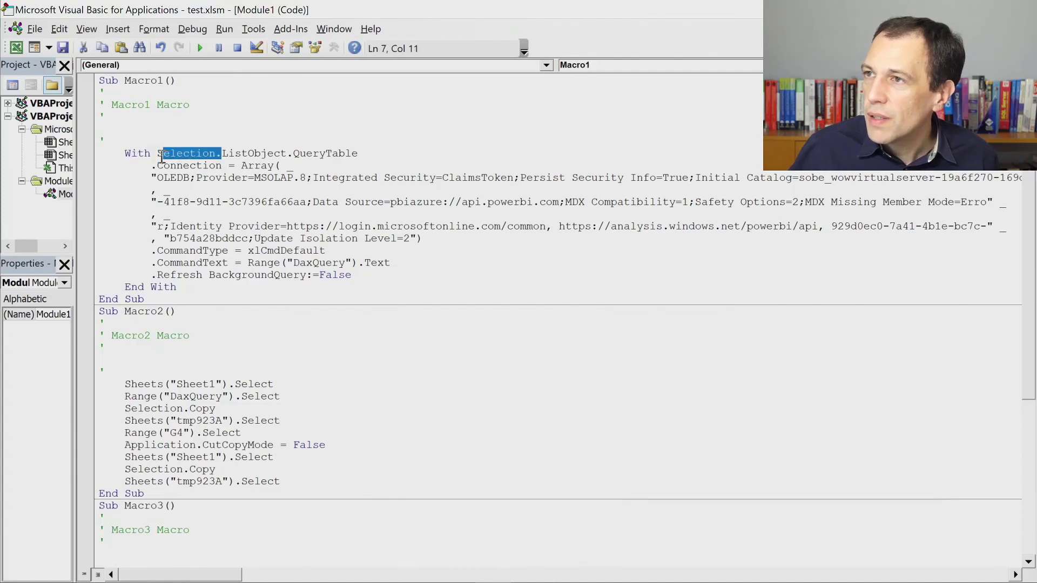
{"action": "key", "text": "Delete"}
{"action": "key", "text": "ctrl+Right"}
{"action": "key", "text": "Left"}
{"action": "type", "text": "(\""}
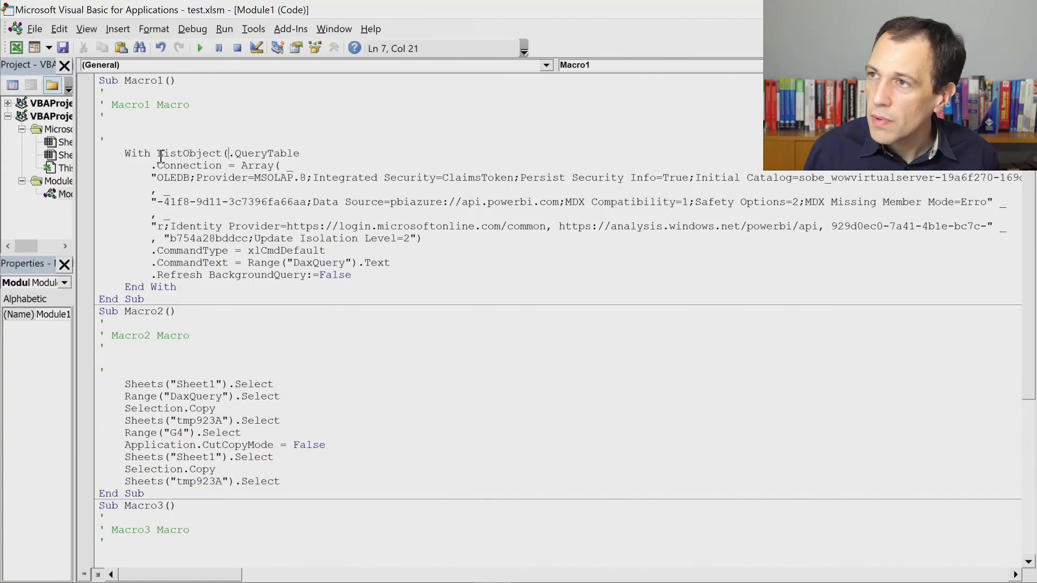
{"action": "key", "text": "alt+F11"}
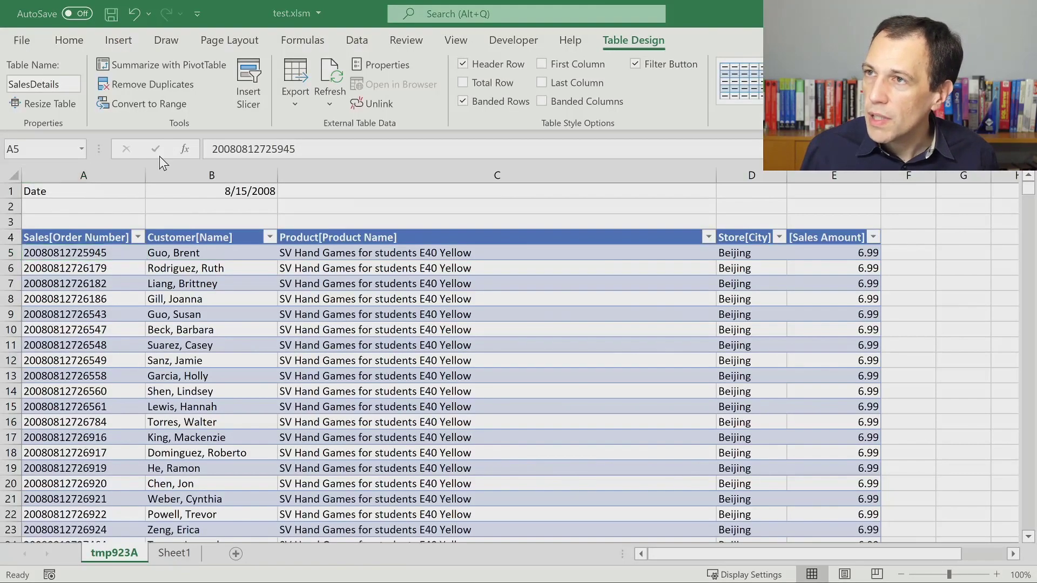
{"action": "key", "text": "alt+F11"}
{"action": "type", "text": "Sa"}
{"action": "type", "text": "le"}
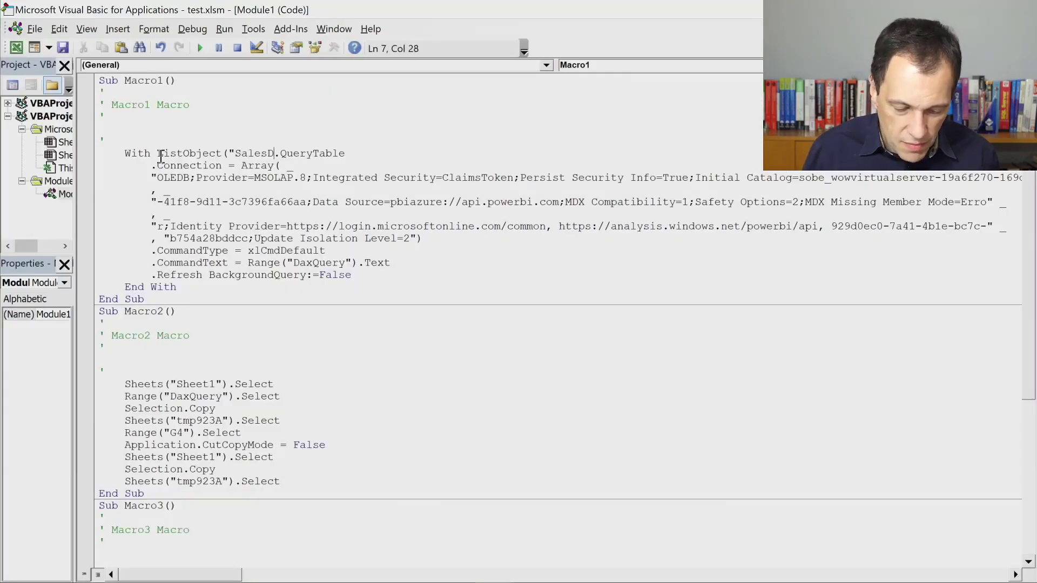
{"action": "type", "text": "sDetails\")"}
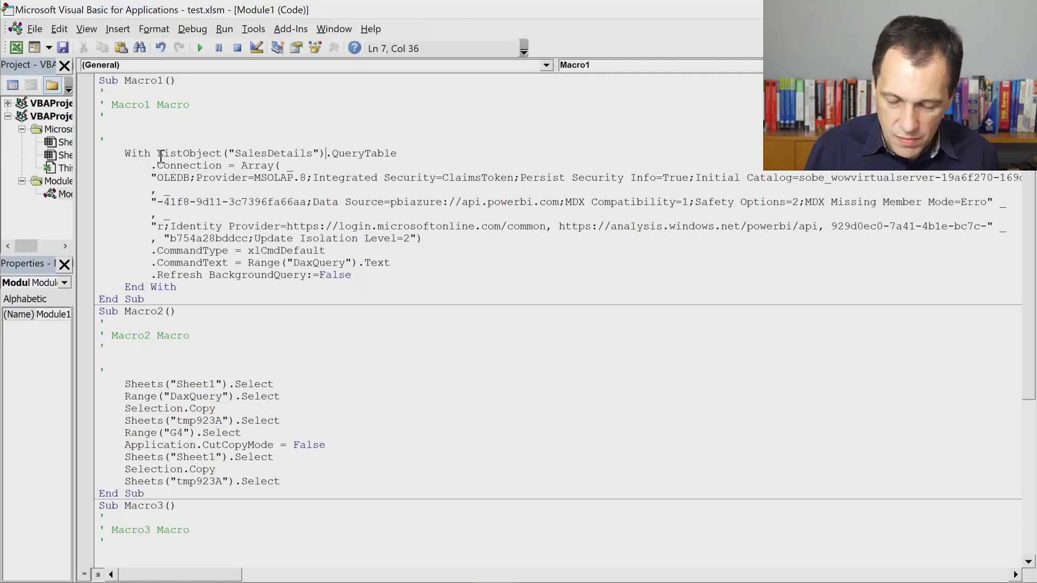
{"action": "key", "text": "Down"}
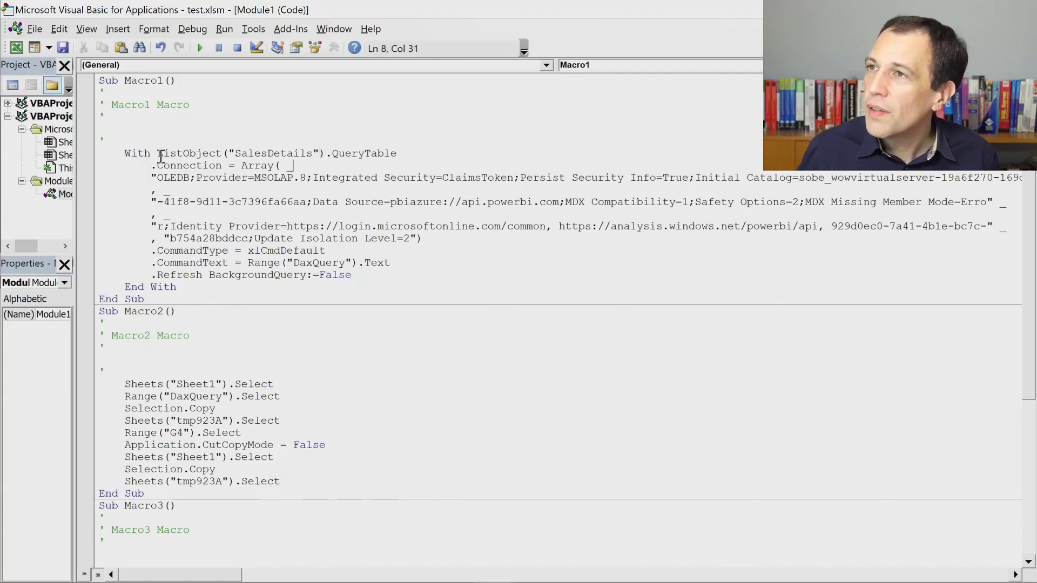
{"action": "left_click", "coordinate": [198, 48]}
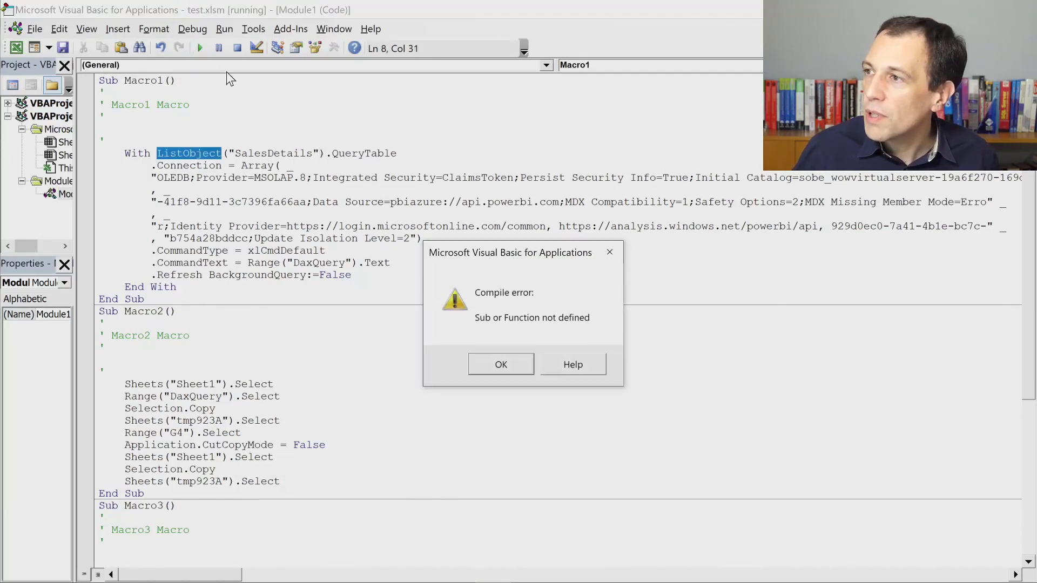
{"action": "key", "text": "Return"}
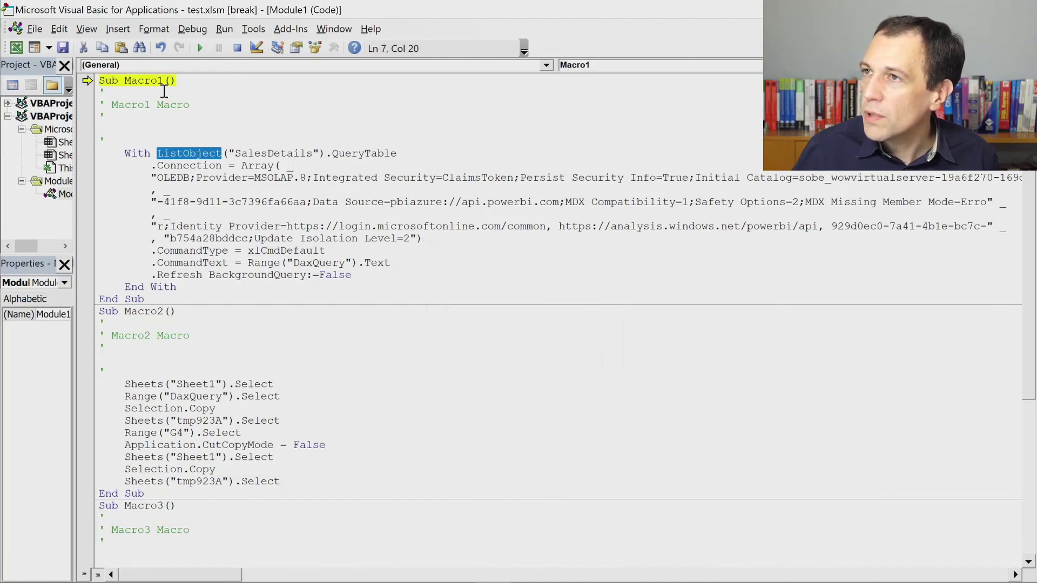
- Copy Macro2's Sheets("Sheet1").Select line and undo the ListObject edits in Macro1's With line
{"action": "left_click", "coordinate": [123, 154]}
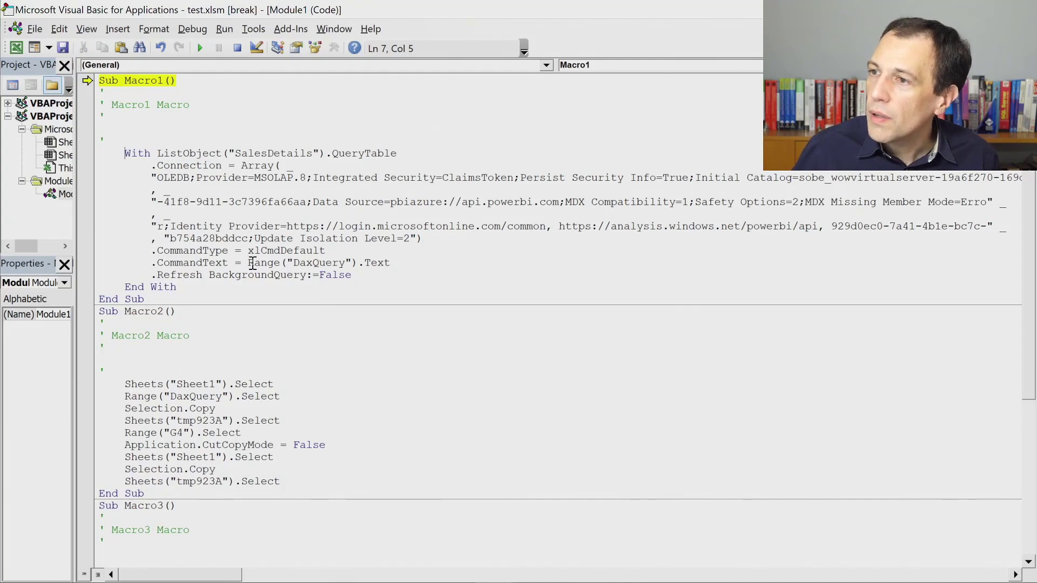
{"action": "left_click_drag", "start_coordinate": [283, 386], "coordinate": [123, 384]}
{"action": "key", "text": "ctrl+c"}
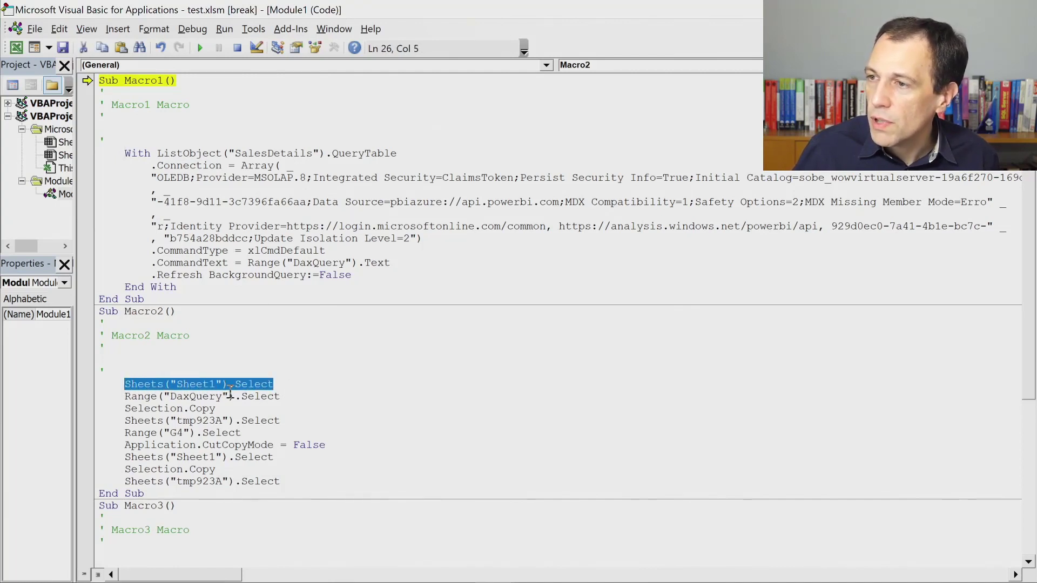
{"action": "left_click", "coordinate": [290, 394]}
{"action": "left_click", "coordinate": [245, 82]}
{"action": "key", "text": "ctrl+z"}
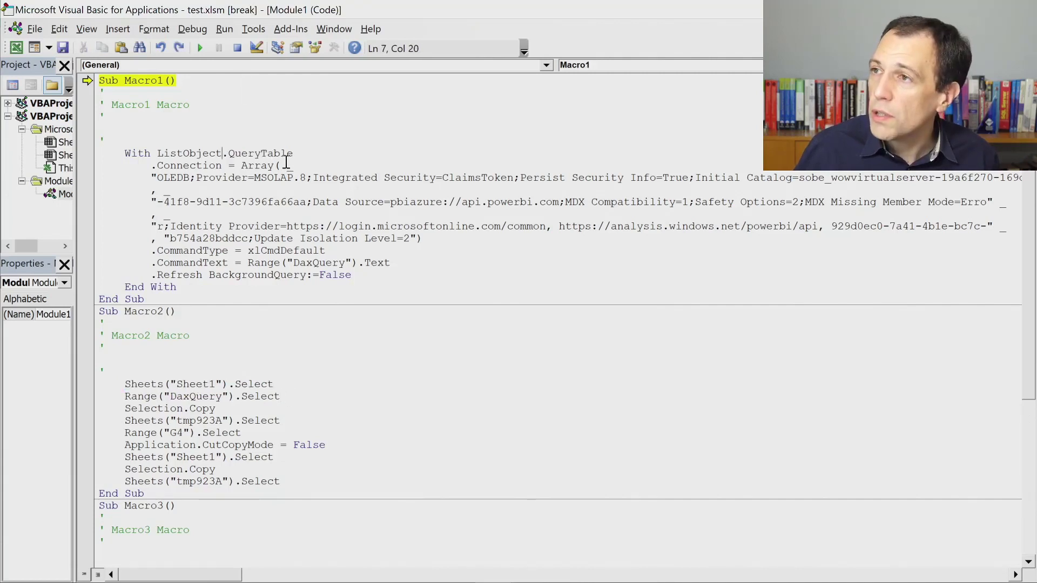
{"action": "key", "text": "ctrl+z"}
- Insert Macro2's Sheets("Sheet1").Select line on a new indented line above Macro1's With statement
{"action": "left_click", "coordinate": [203, 133]}
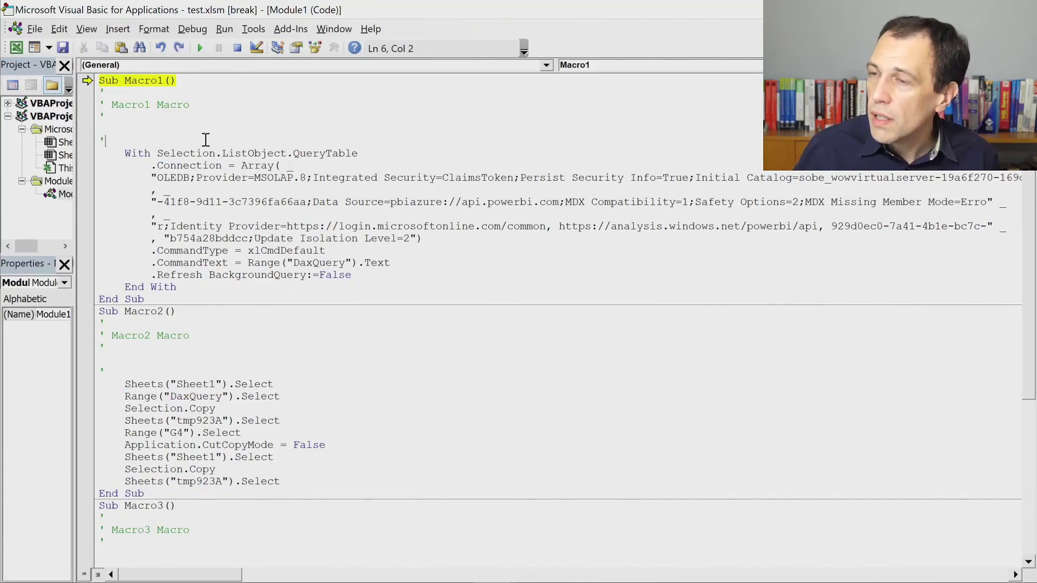
{"action": "key", "text": "Return"}
{"action": "left_click_drag", "start_coordinate": [274, 397], "coordinate": [122, 397]}
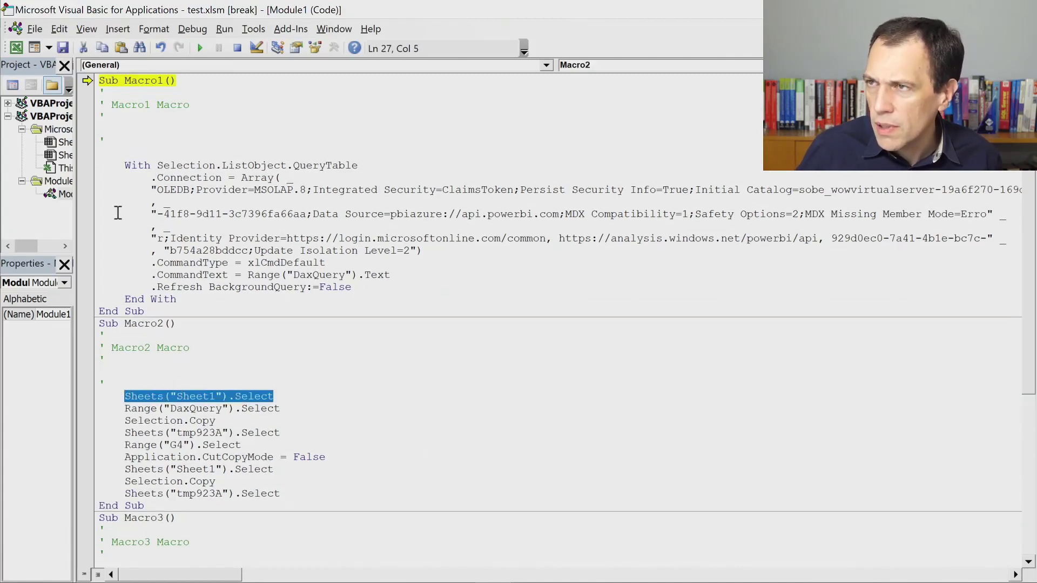
{"action": "left_click", "coordinate": [136, 151]}
{"action": "key", "text": "ctrl+v"}
{"action": "key", "text": "shift+Home"}
{"action": "key", "text": "Home"}
{"action": "key", "text": "Tab"}
{"action": "key", "text": "Tab"}
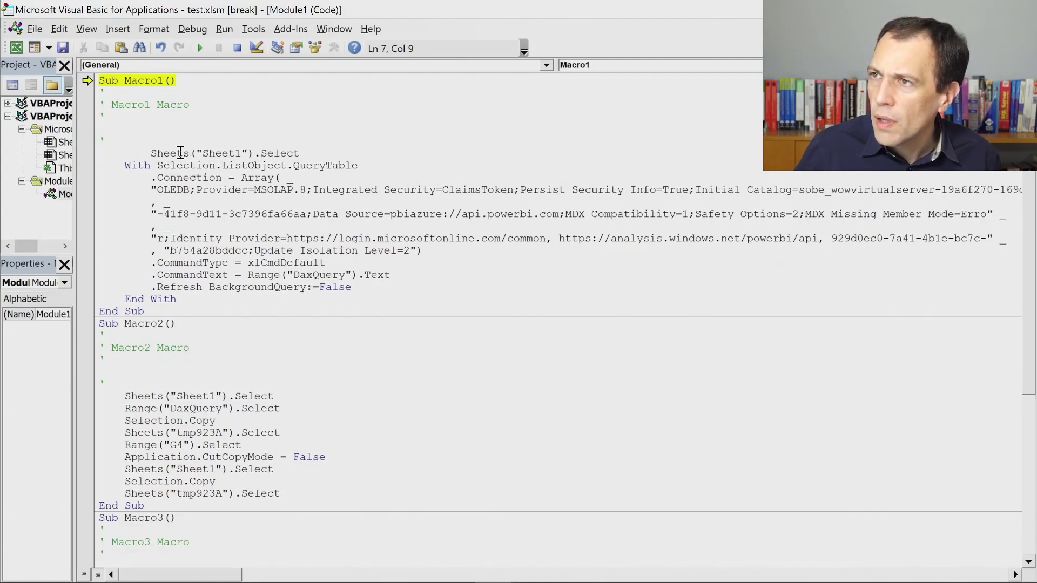
- Replace the new line above Macro1's With statement with Range("DaxQuery").Select, as in Macro2
{"action": "left_click_drag", "start_coordinate": [280, 408], "coordinate": [132, 409]}
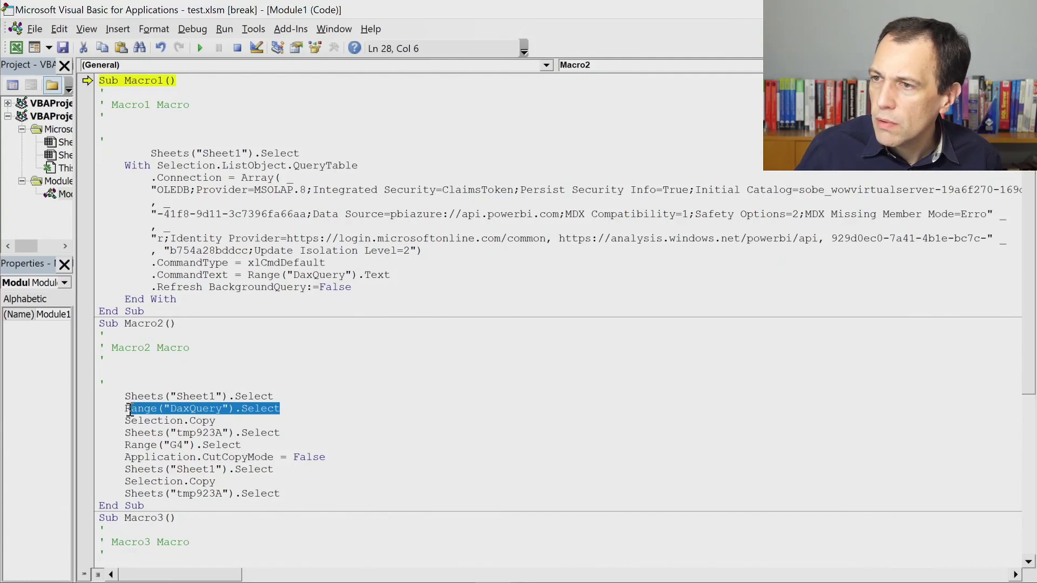
{"action": "left_click_drag", "start_coordinate": [303, 152], "coordinate": [121, 156]}
{"action": "type", "text": "Range(\"DaxQuery\").Select"}
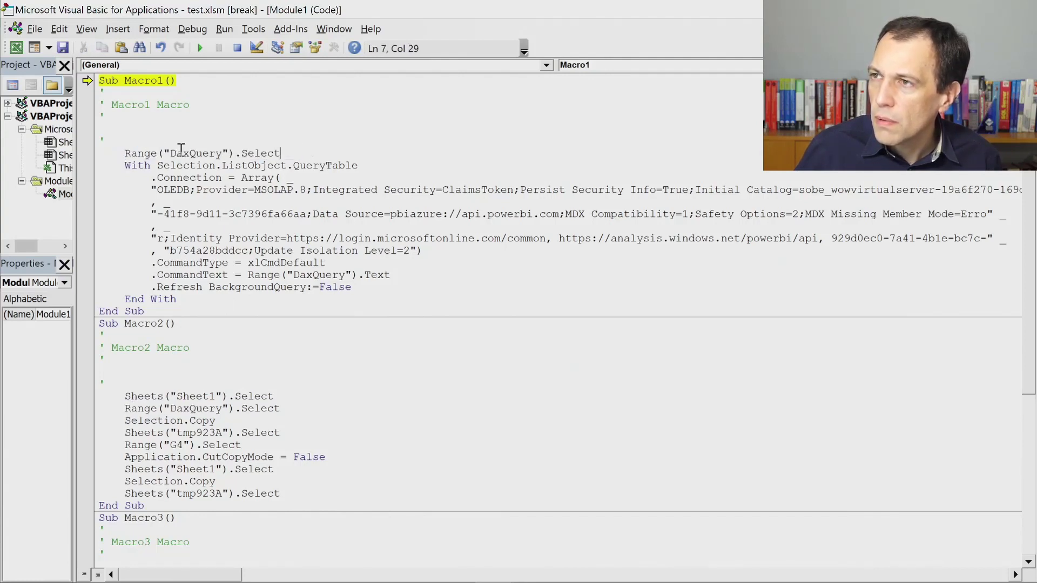
- Try to name the whole query table range on the tmp923A sheet, headers included, TableDetaile, and check the name from a table cell
{"action": "key", "text": "alt+F11"}
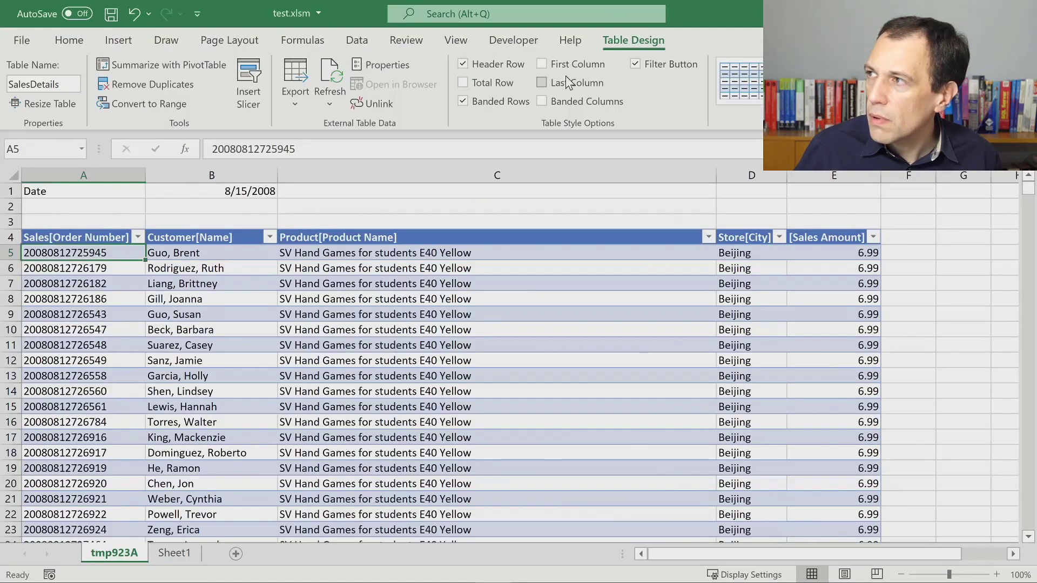
{"action": "key", "text": "alt+F11"}
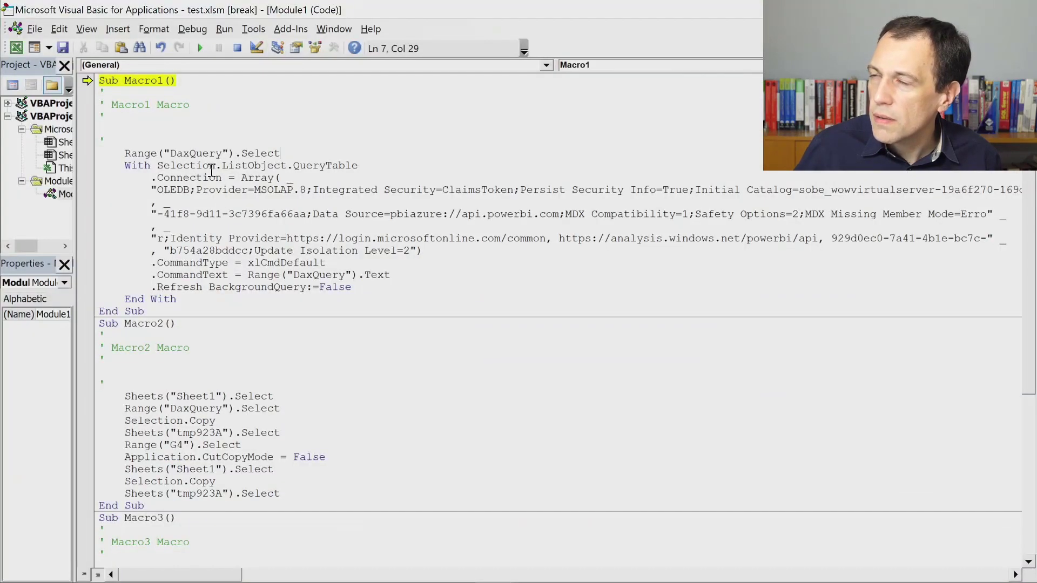
{"action": "key", "text": "alt+F11"}
{"action": "left_click_drag", "start_coordinate": [121, 239], "coordinate": [794, 312]}
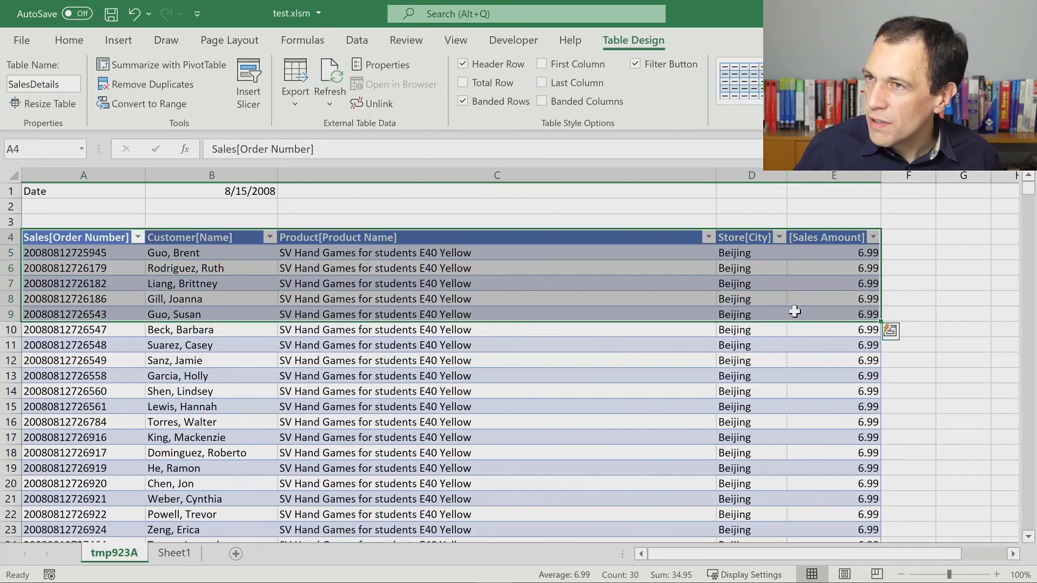
{"action": "key", "text": "ctrl+shift+Down"}
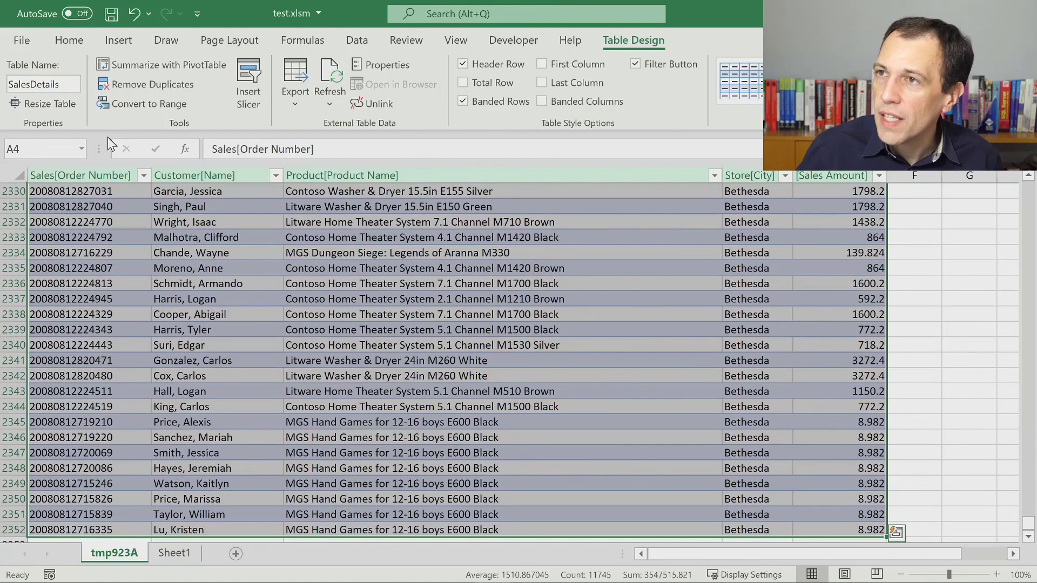
{"action": "left_click", "coordinate": [56, 147]}
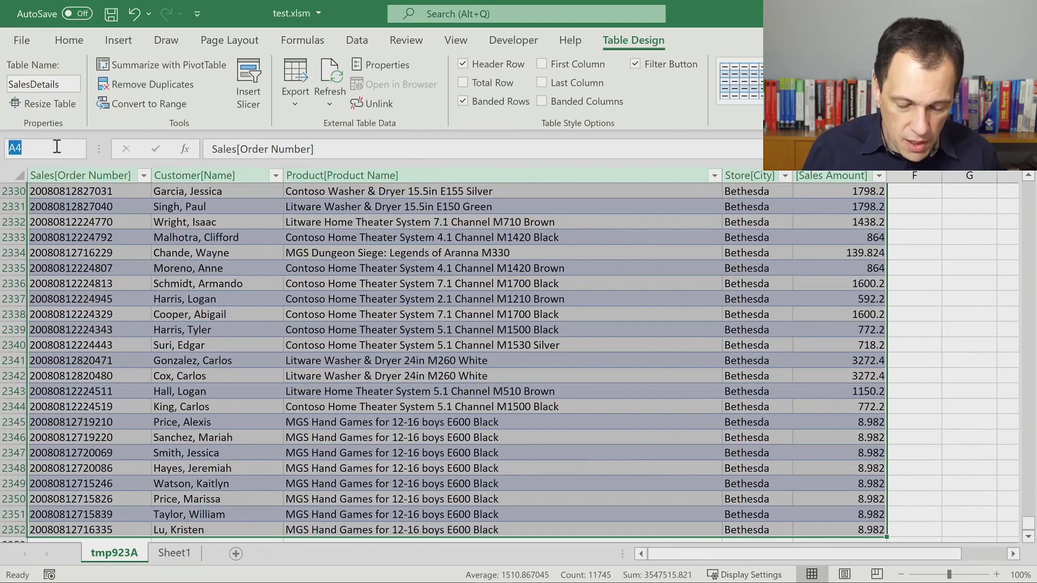
{"action": "type", "text": "TableDet"}
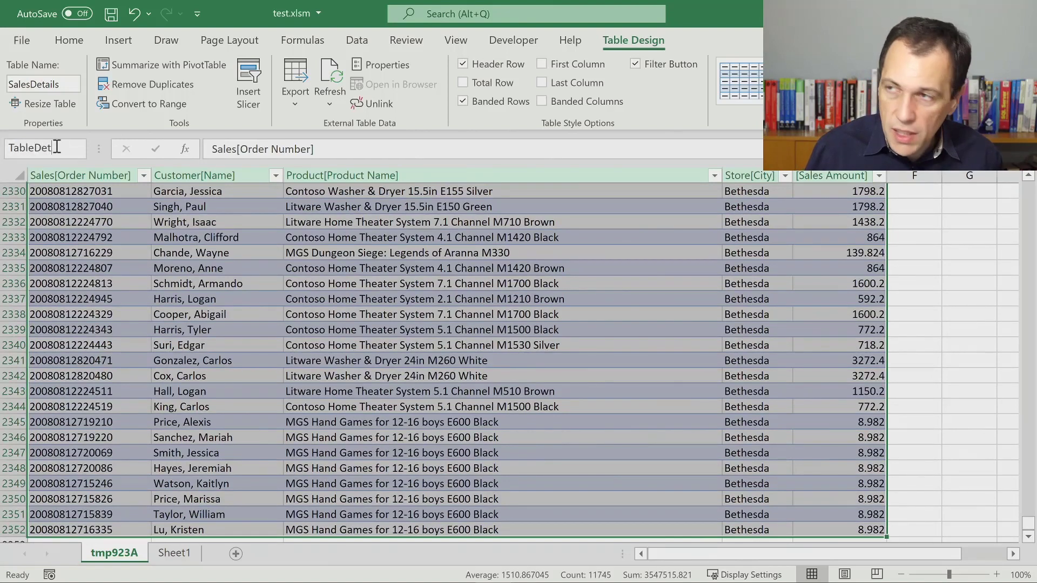
{"action": "type", "text": "aile"}
{"action": "key", "text": "Return"}
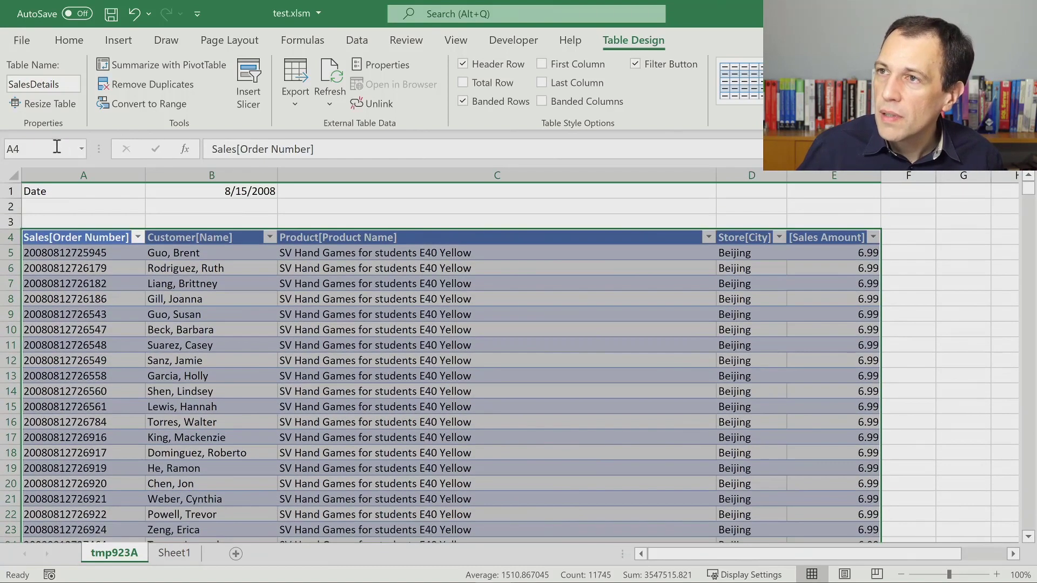
{"action": "left_click_drag", "start_coordinate": [76, 208], "coordinate": [89, 210]}
{"action": "key", "text": "Down"}
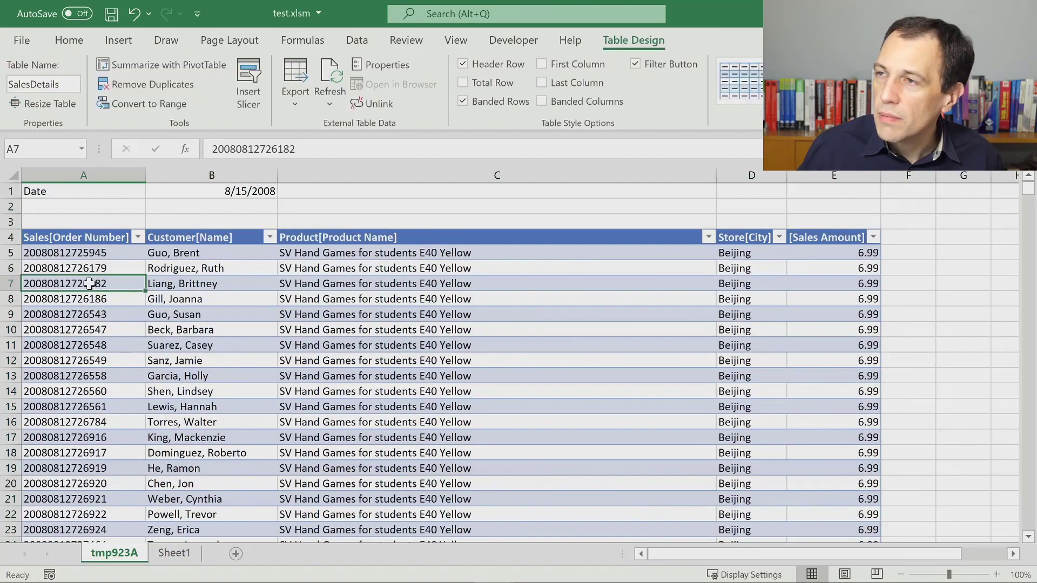
{"action": "left_click", "coordinate": [76, 148]}
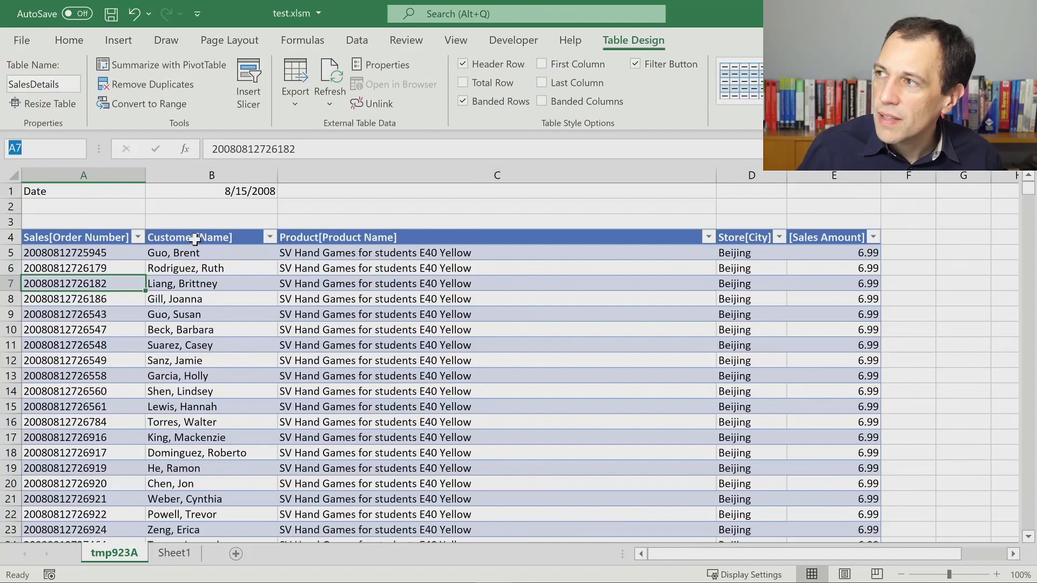
- Back in the macro code, change DaxQuery to SalesDetails in Macro1's Range select line above the With statement
{"action": "key", "text": "alt+F11"}
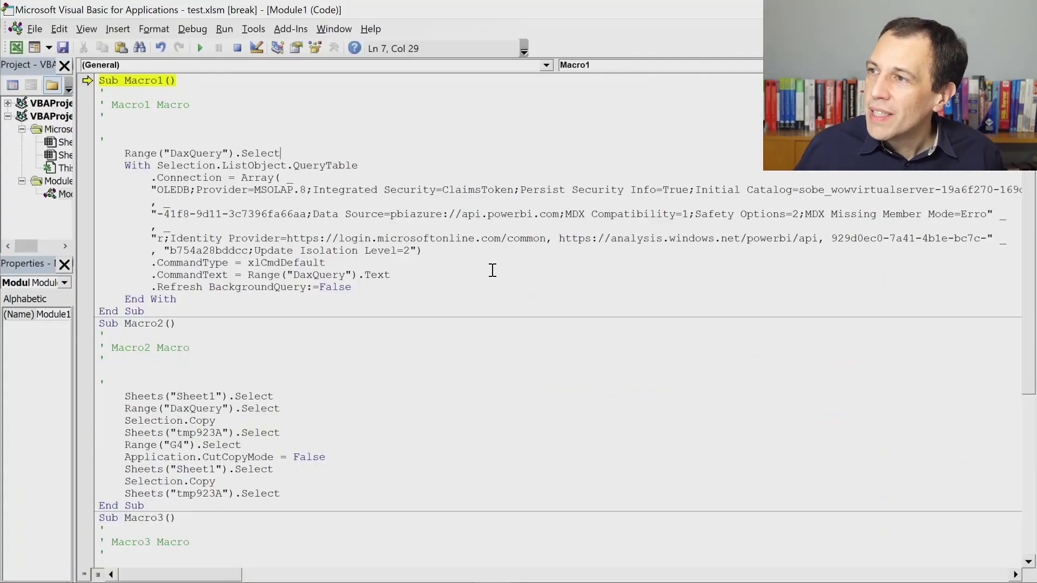
{"action": "double_click", "coordinate": [215, 158]}
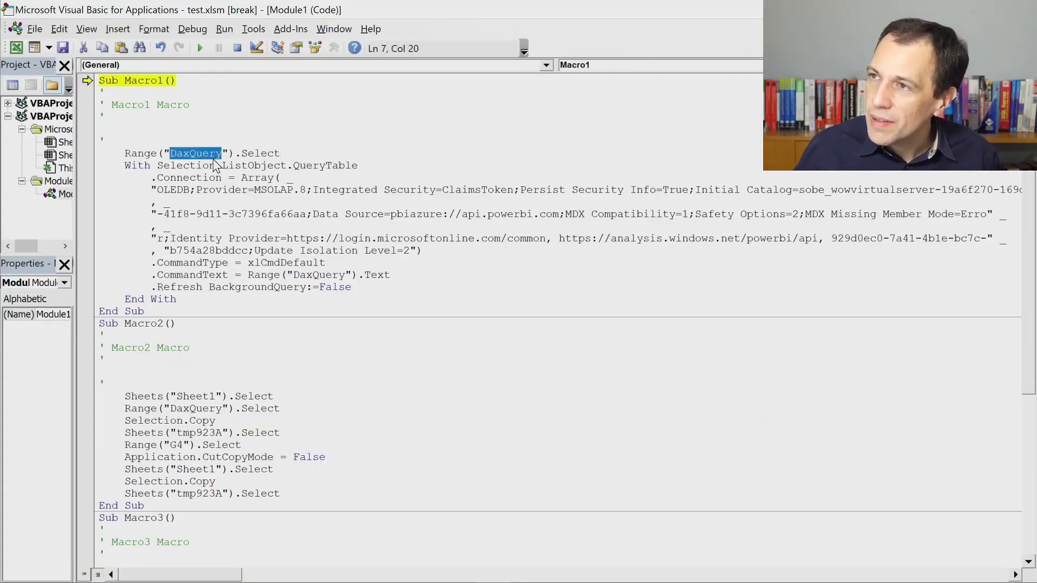
{"action": "type", "text": "SalesDetails"}
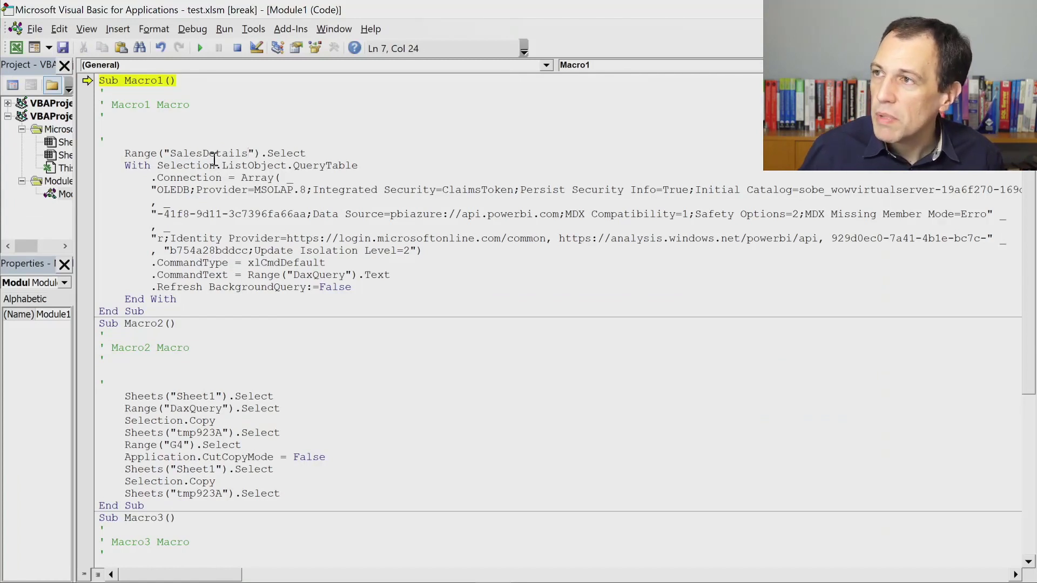
- Run Macro1, check the refreshed table on the tmp923A sheet behind the code window, and maximize the code window again
{"action": "left_click", "coordinate": [195, 47]}
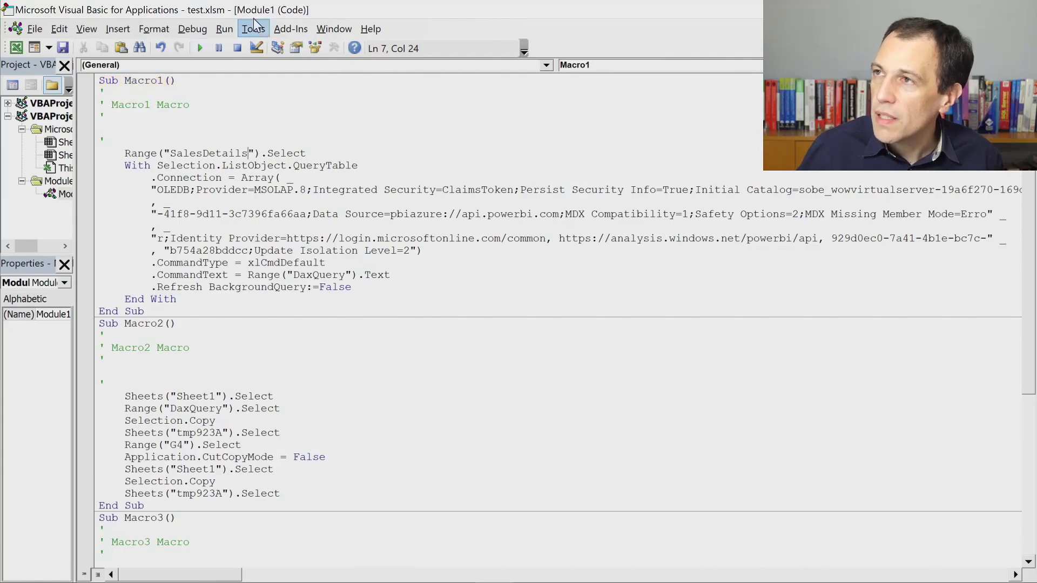
{"action": "left_click", "coordinate": [1007, 8]}
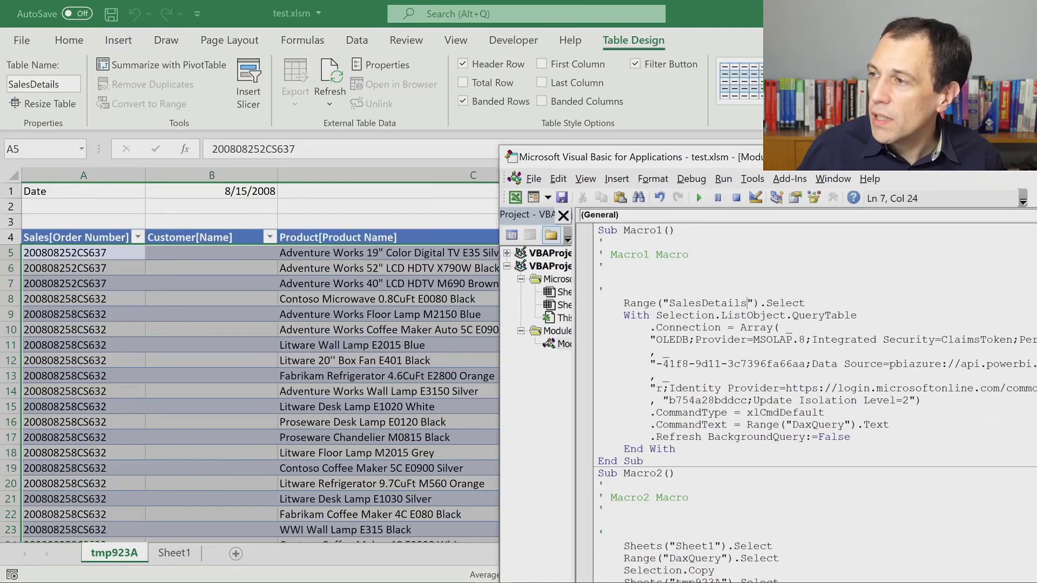
{"action": "left_click_drag", "start_coordinate": [766, 159], "coordinate": [235, 73]}
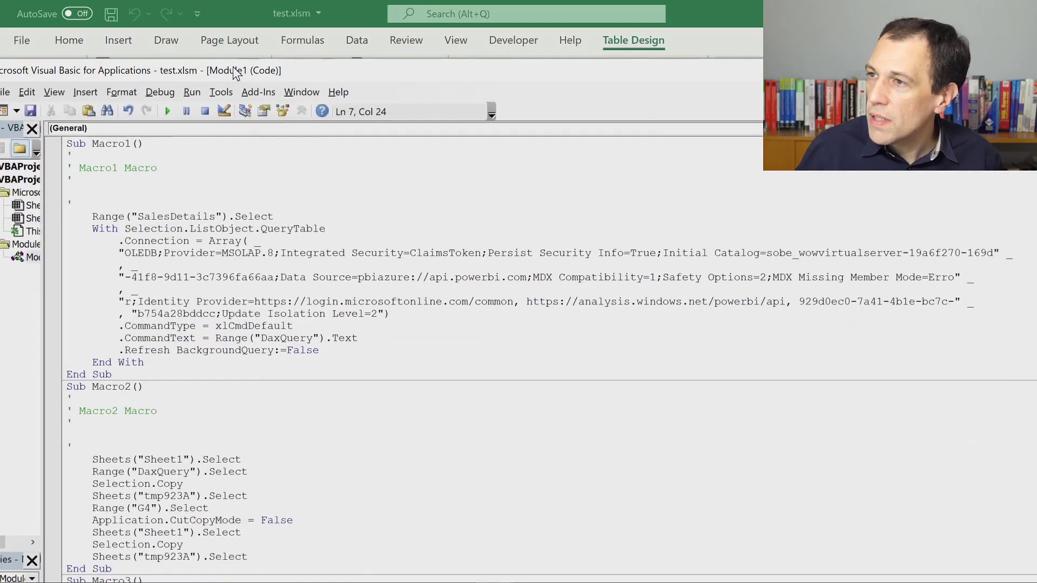
{"action": "double_click", "coordinate": [235, 73]}
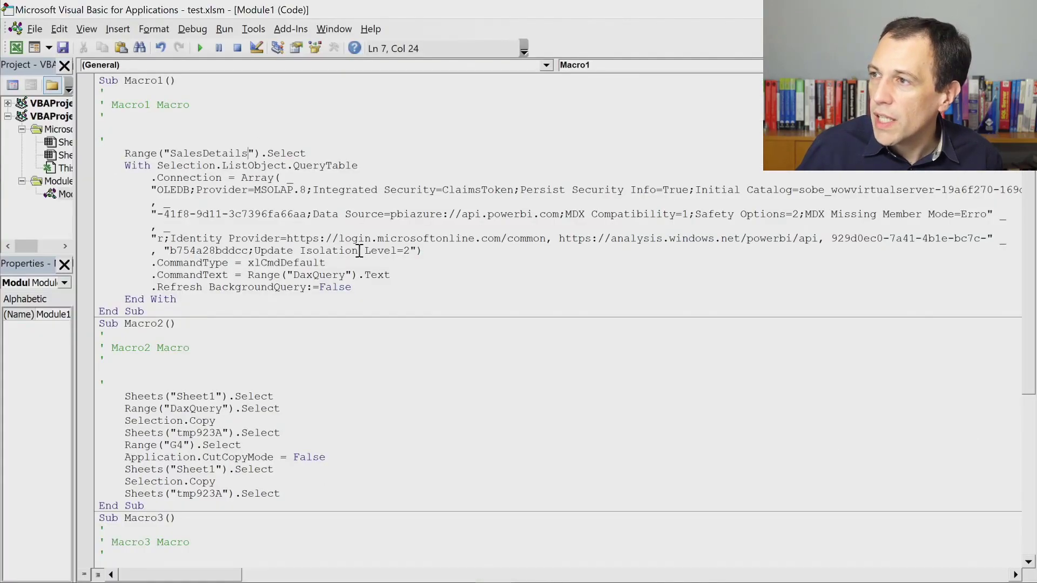
- Delete the .Connection array and .CommandType lines from Macro1's With block, keeping only .CommandText and .Refresh
{"action": "left_click_drag", "start_coordinate": [325, 263], "coordinate": [76, 179]}
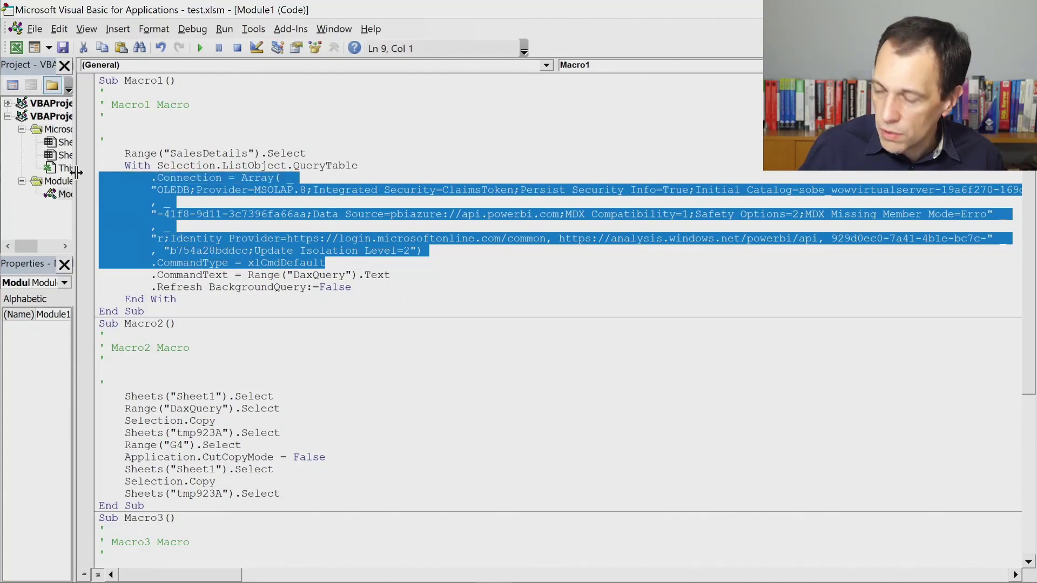
{"action": "key", "text": "Delete"}
{"action": "key", "text": "Delete"}
{"action": "key", "text": "Down"}
{"action": "key", "text": "Down"}
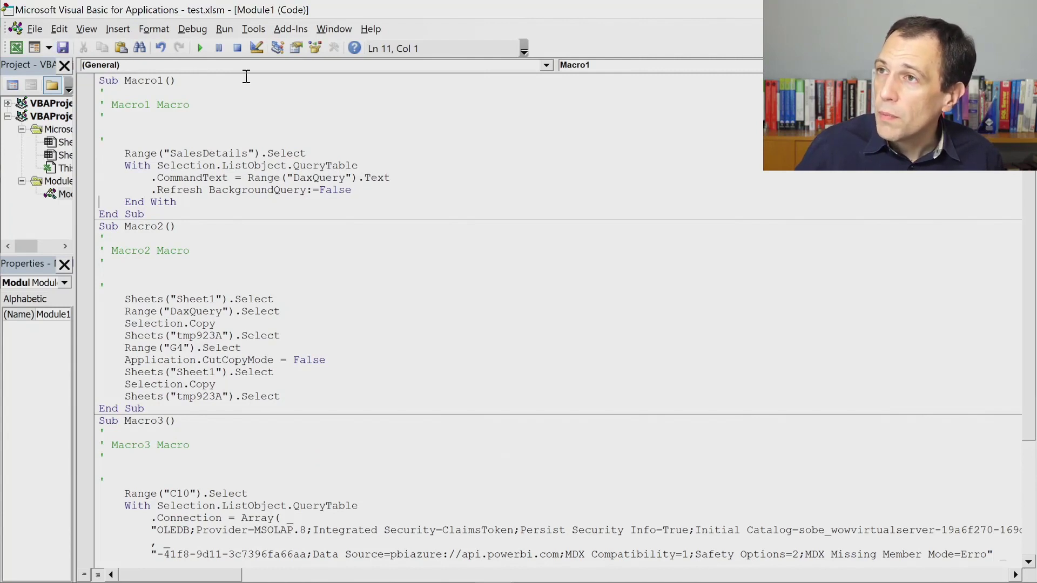
- Back in the workbook, change the date in the DaxQuery cell's TREATAS filter on Sheet1 to DATE(2008,8,1)
{"action": "key", "text": "alt+F11"}
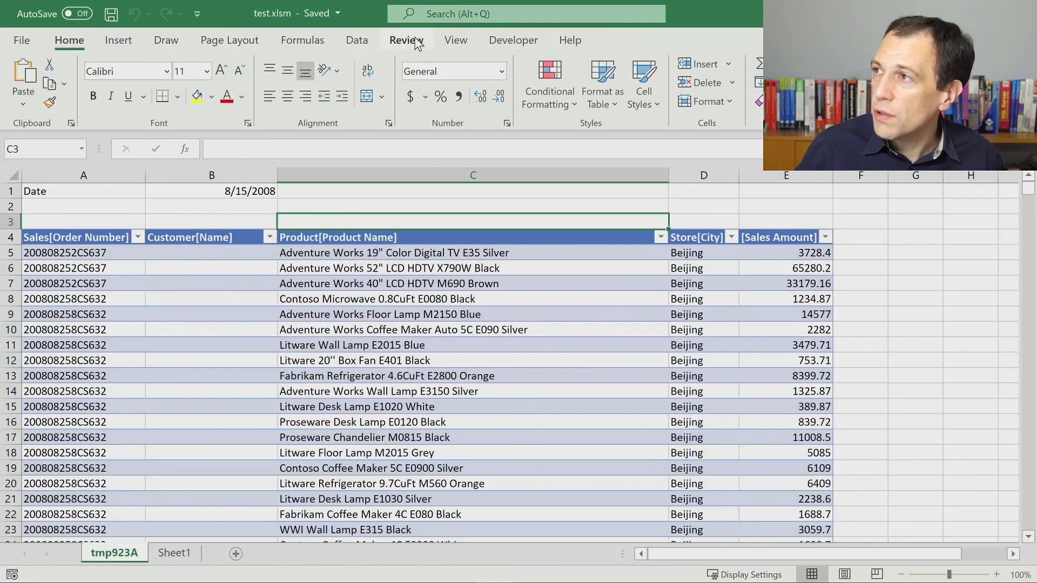
{"action": "left_click", "coordinate": [173, 552]}
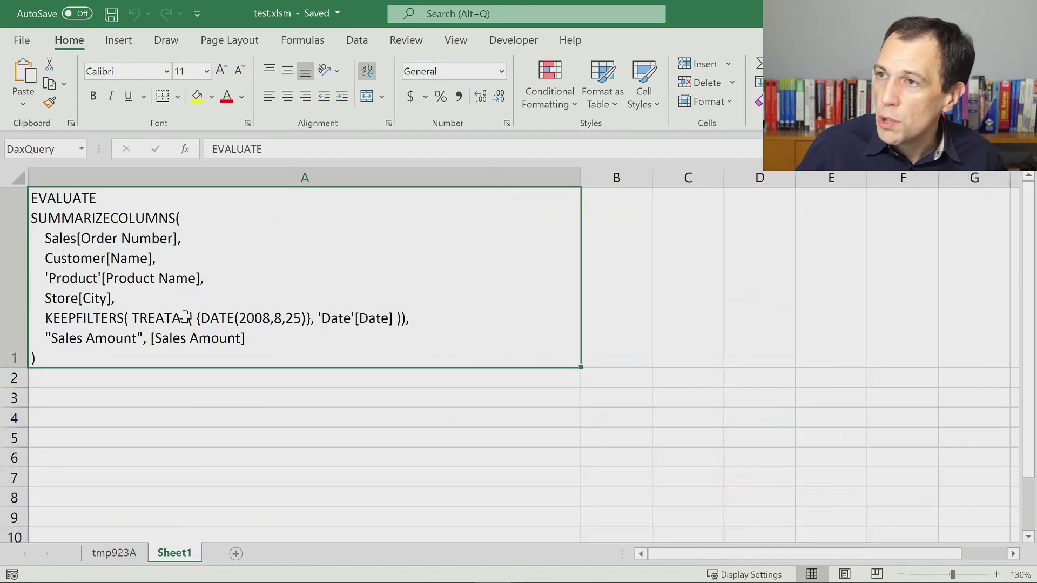
{"action": "double_click", "coordinate": [292, 320]}
{"action": "left_click_drag", "start_coordinate": [304, 318], "coordinate": [284, 319]}
{"action": "type", "text": "1"}
{"action": "left_click", "coordinate": [268, 416]}
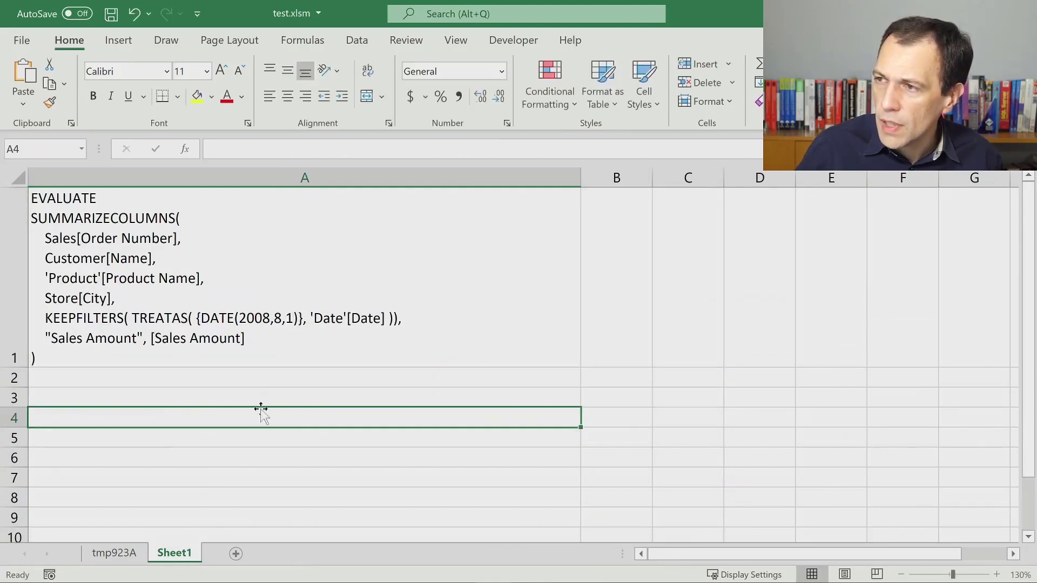
- Run Macro1 from the tmp923A sheet to refresh the sales table and select the SelectedDate cell
{"action": "left_click", "coordinate": [121, 552]}
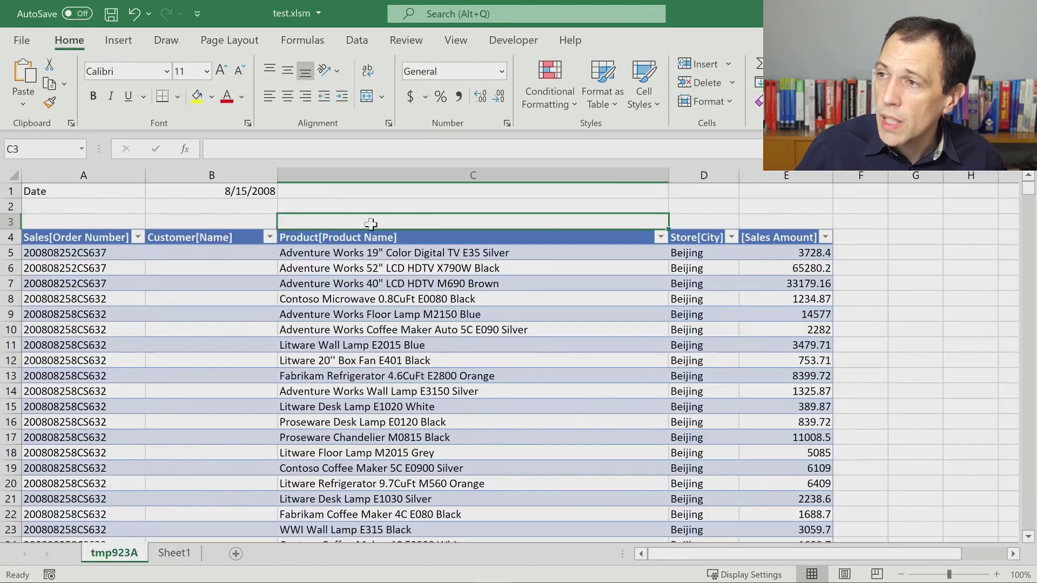
{"action": "left_click", "coordinate": [507, 40]}
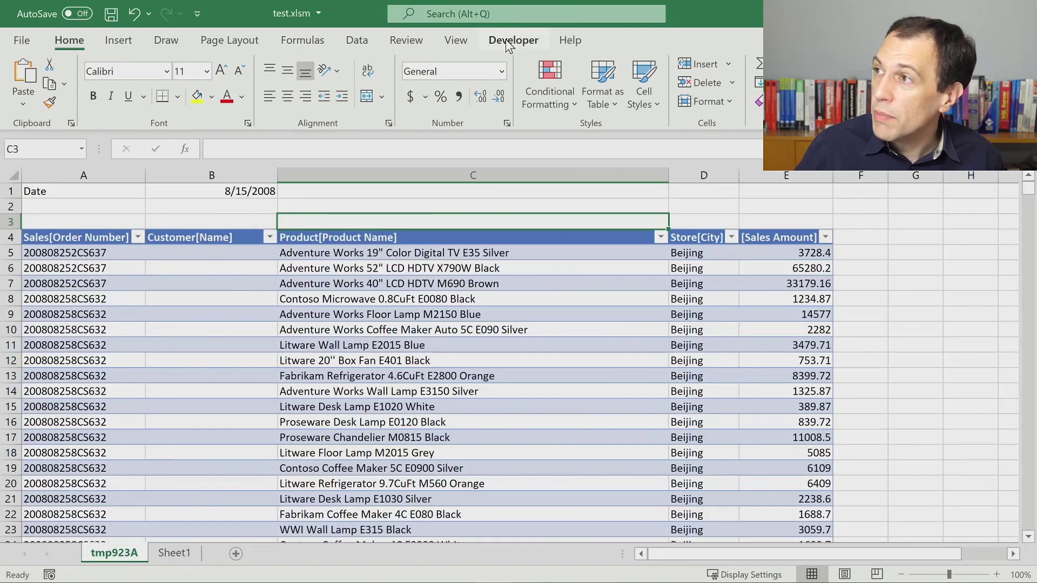
{"action": "left_click", "coordinate": [50, 79]}
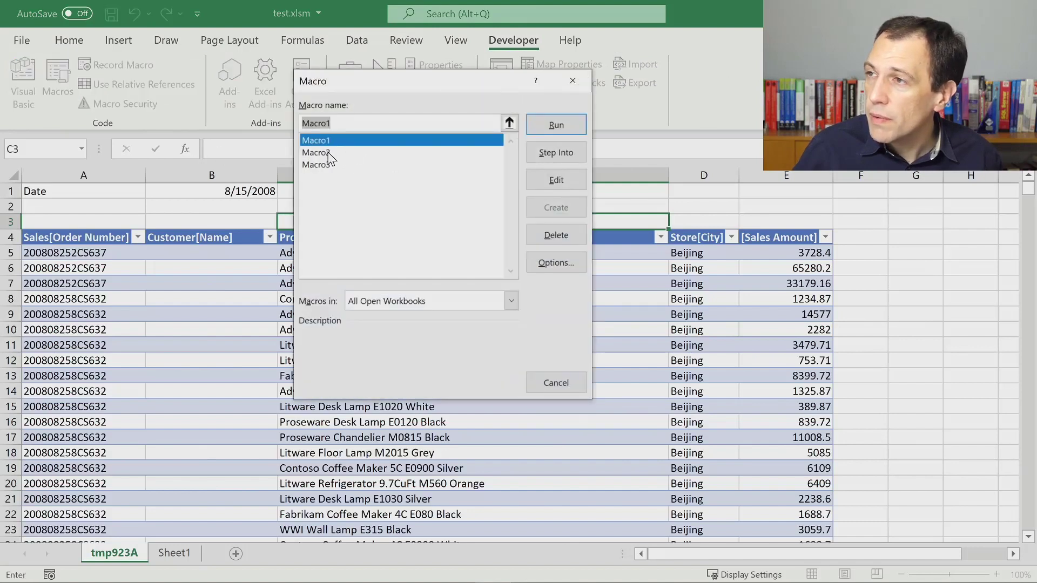
{"action": "left_click", "coordinate": [556, 125]}
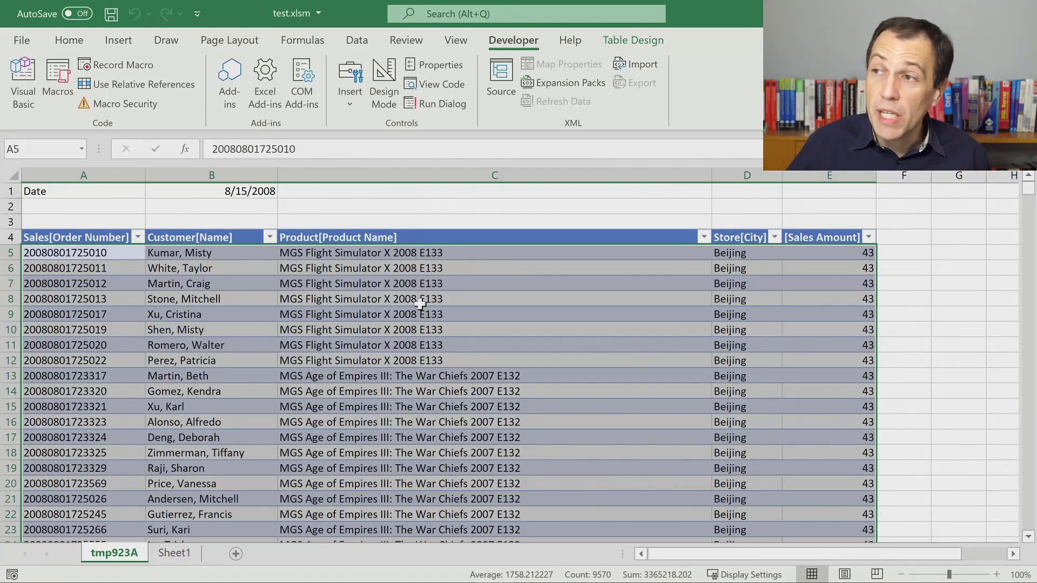
{"action": "left_click", "coordinate": [257, 189]}
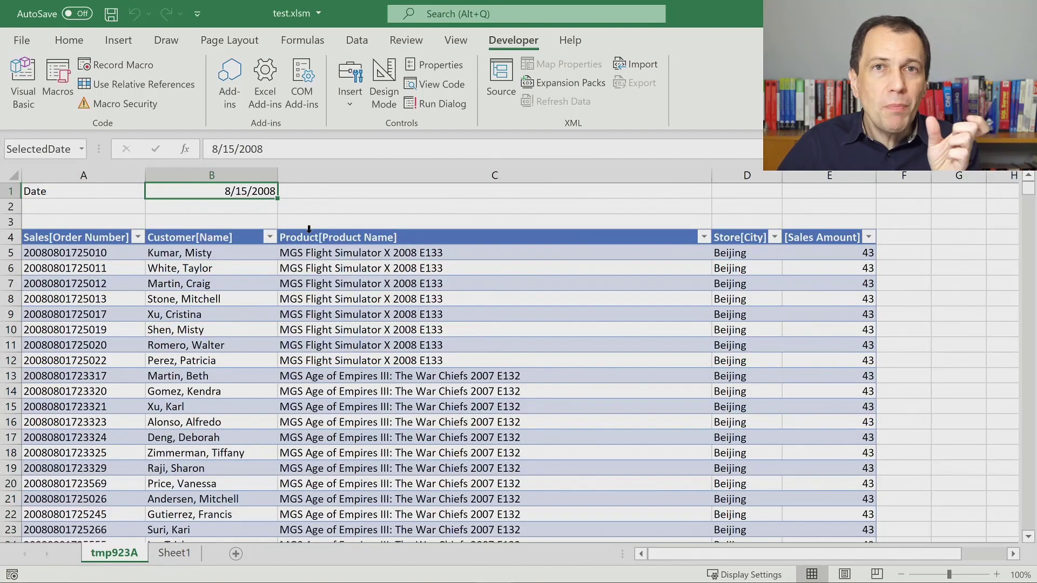
{"action": "key", "text": "alt+F11"}
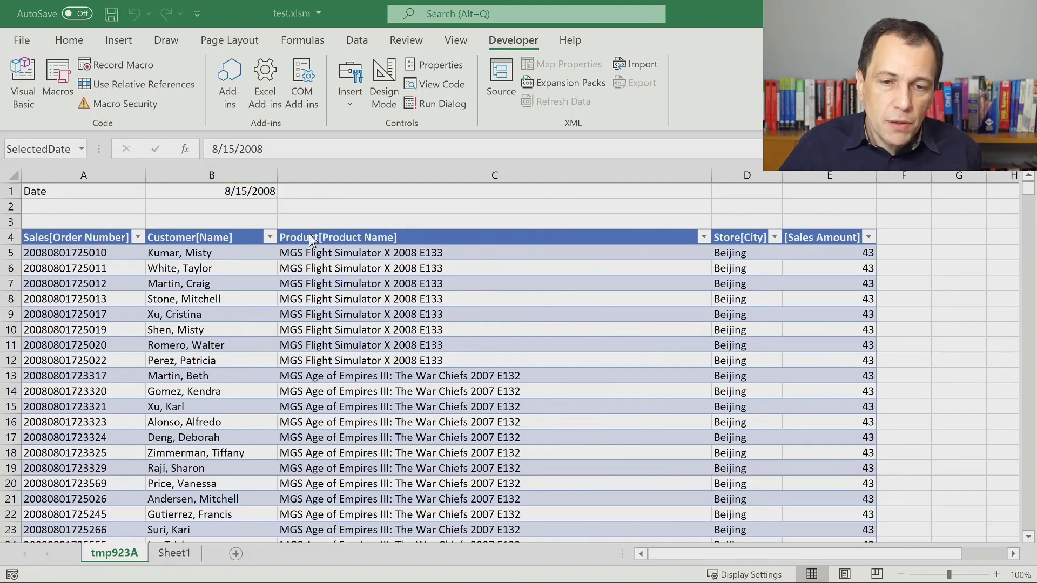
{"action": "key", "text": "alt+Tab"}
{"action": "left_click", "coordinate": [588, 209]}
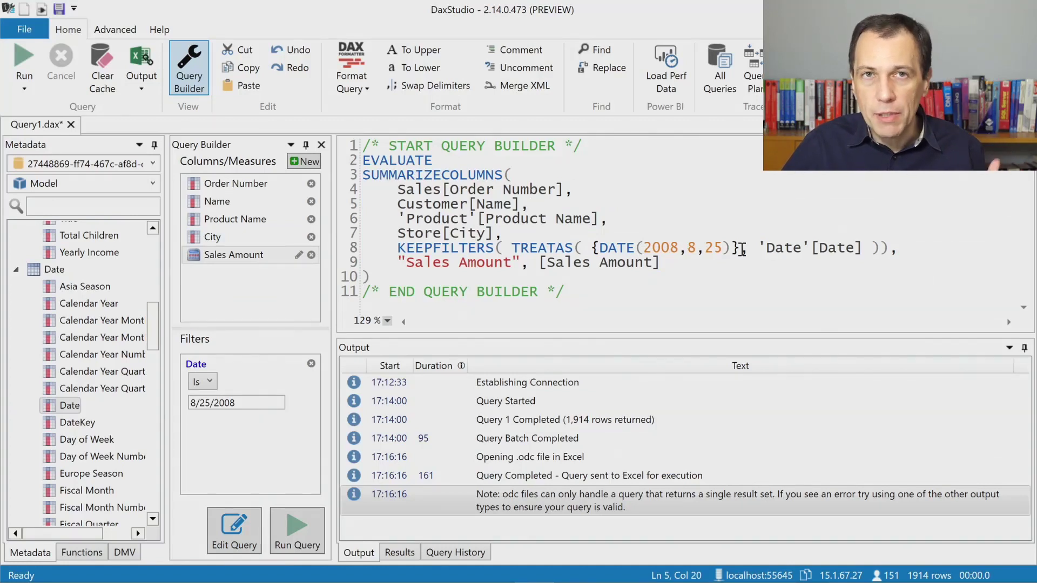
{"action": "left_click_drag", "start_coordinate": [734, 250], "coordinate": [598, 247]}
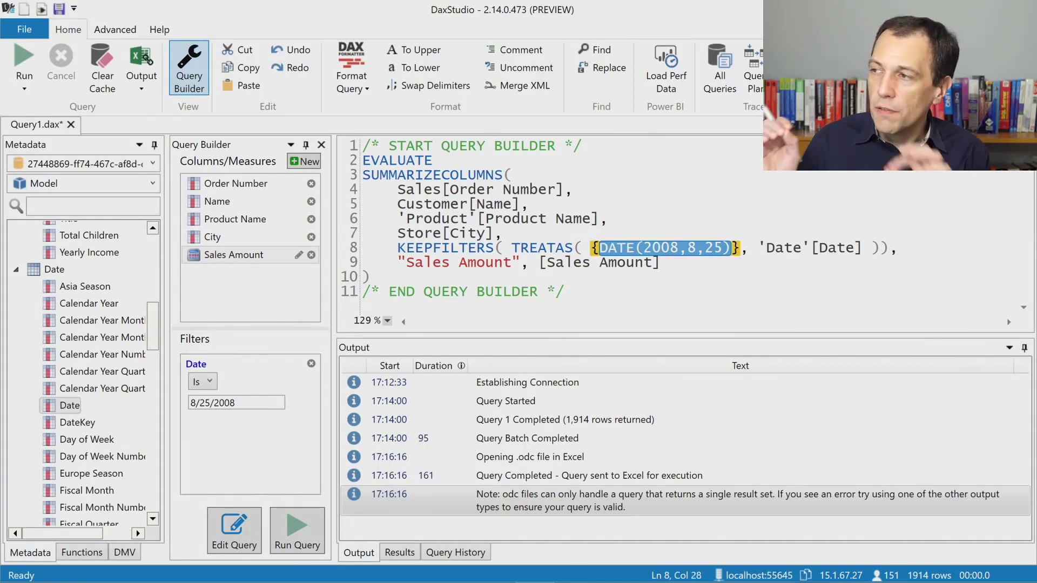
{"action": "type", "text": "@"}
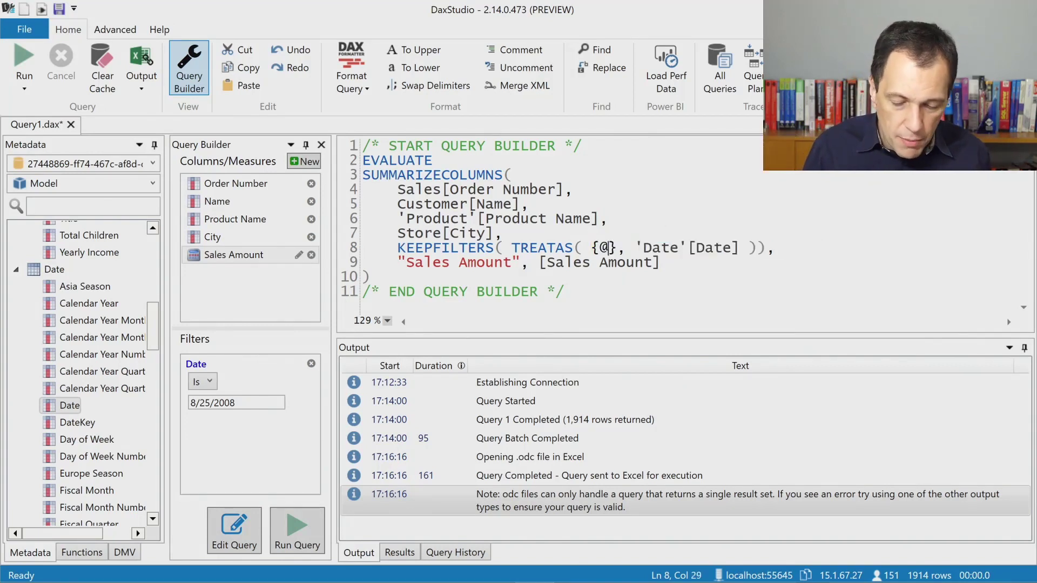
{"action": "type", "text": "SelectedDat"}
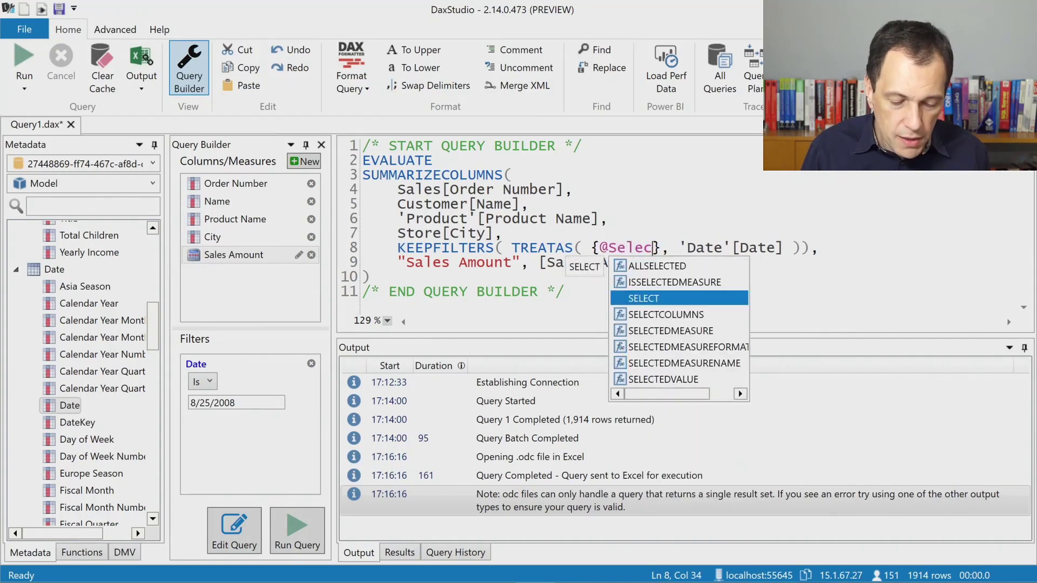
{"action": "type", "text": "e"}
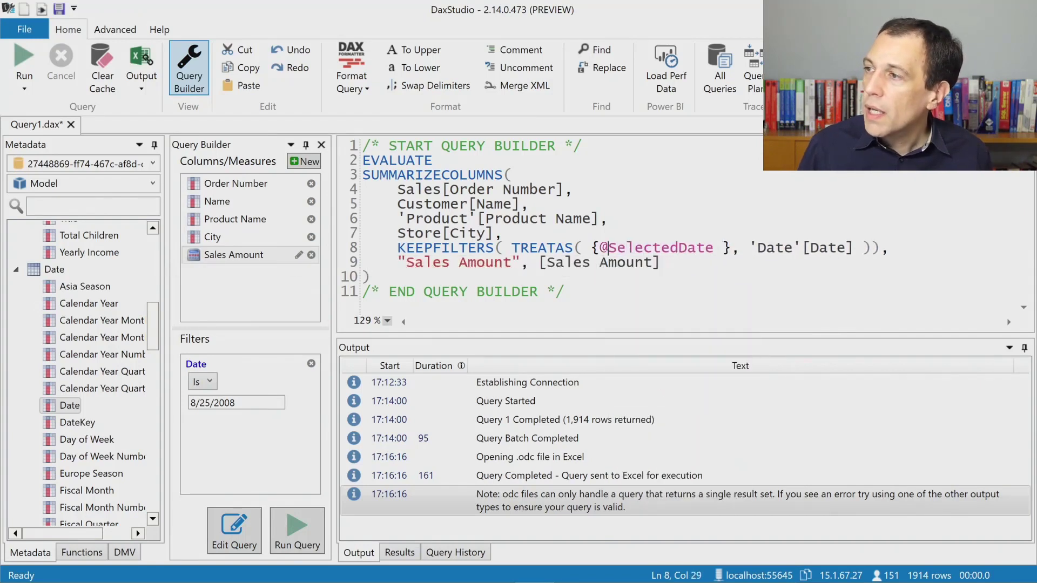
{"action": "key", "text": "Right"}
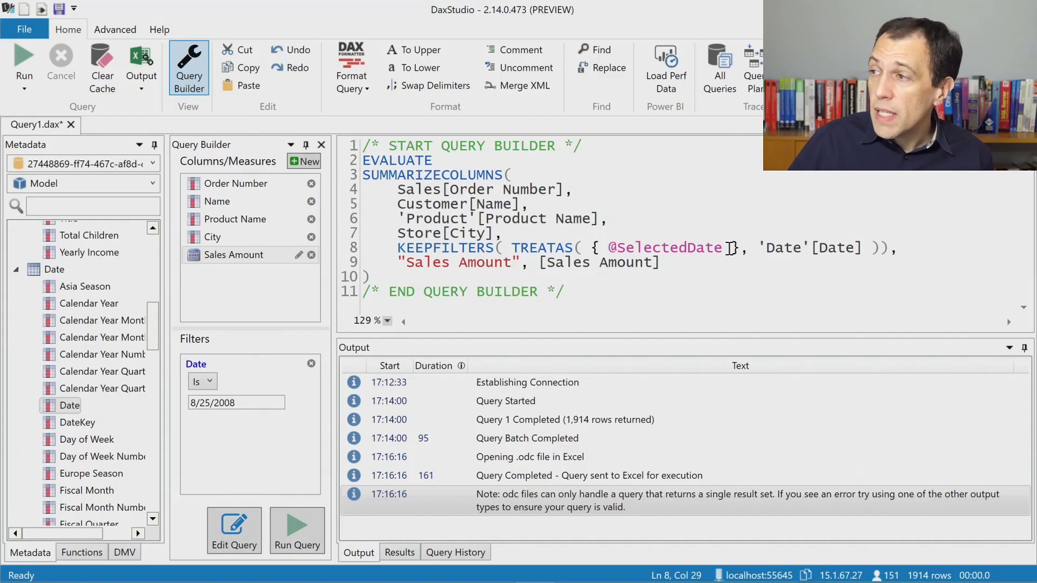
{"action": "left_click", "coordinate": [24, 57]}
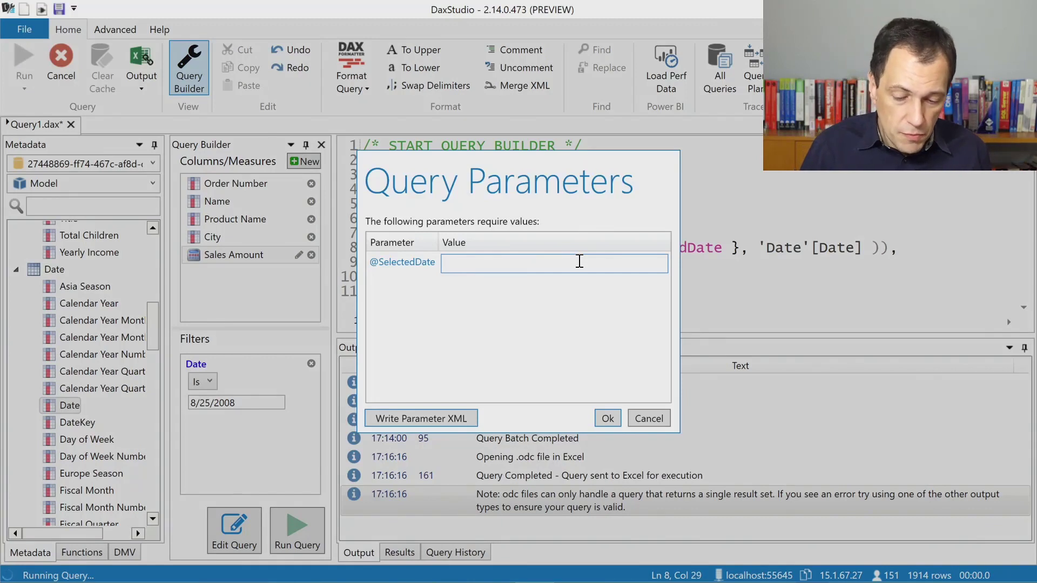
{"action": "type", "text": "8/1/2008"}
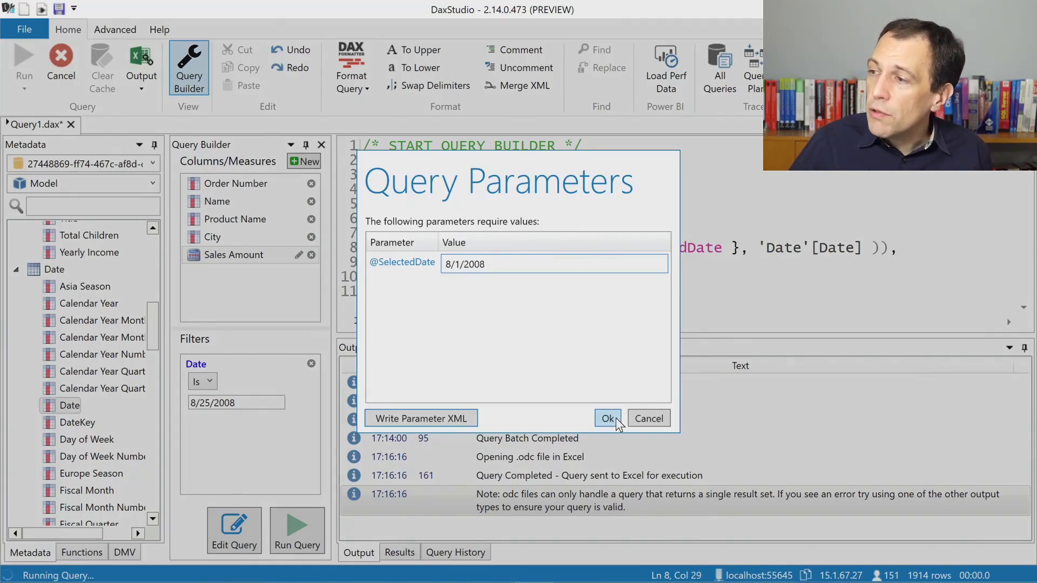
{"action": "left_click", "coordinate": [607, 419]}
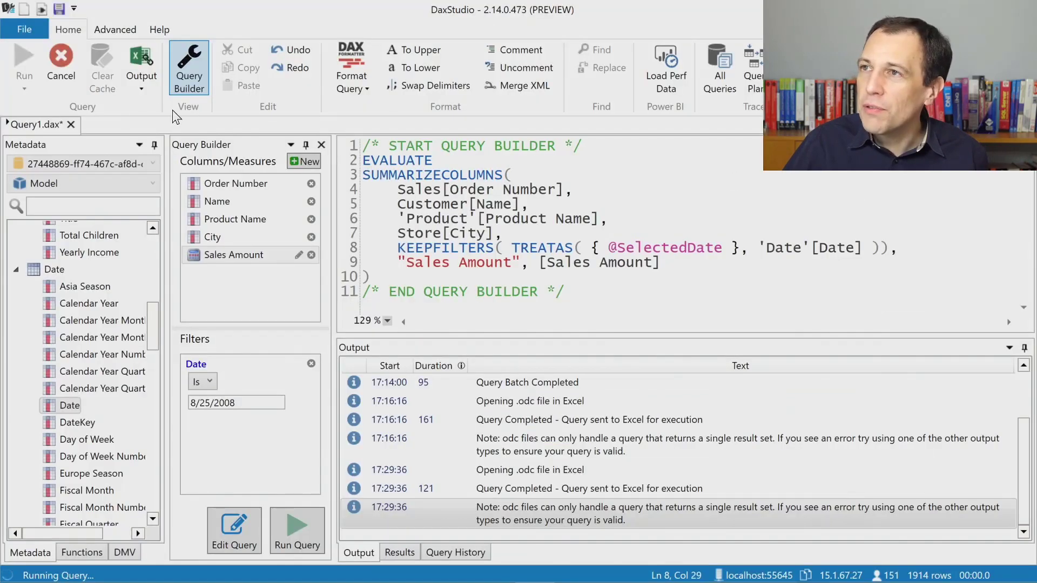
- Set the query output to Grid and cancel the query that is still running
{"action": "left_click", "coordinate": [137, 76]}
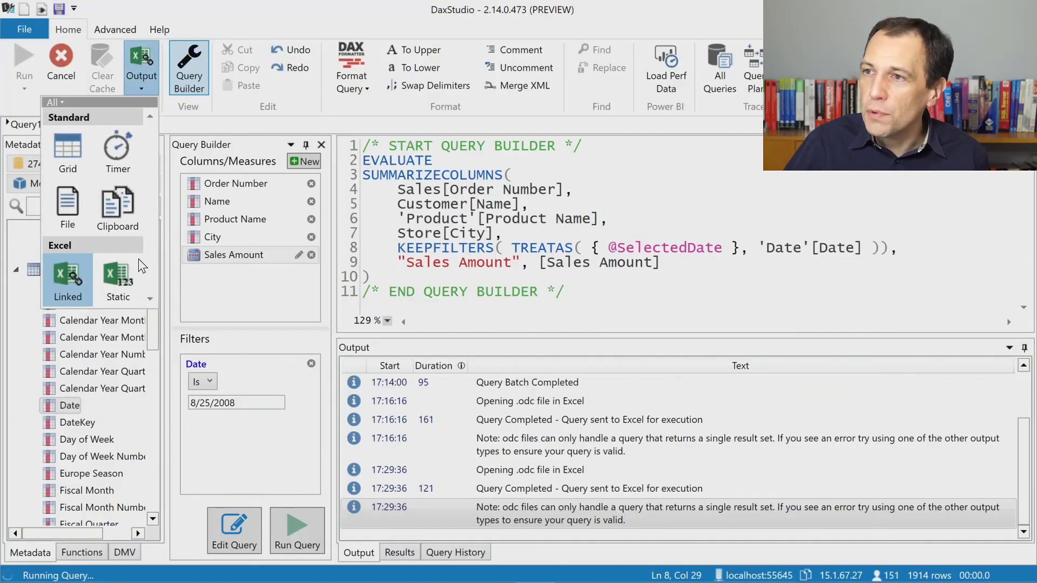
{"action": "left_click", "coordinate": [77, 148]}
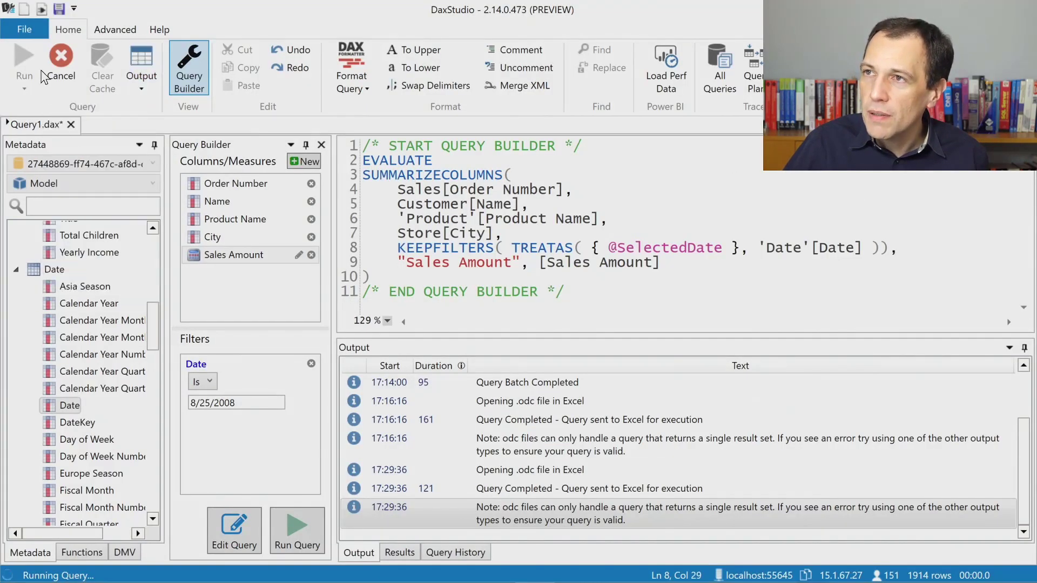
{"action": "left_click", "coordinate": [52, 59]}
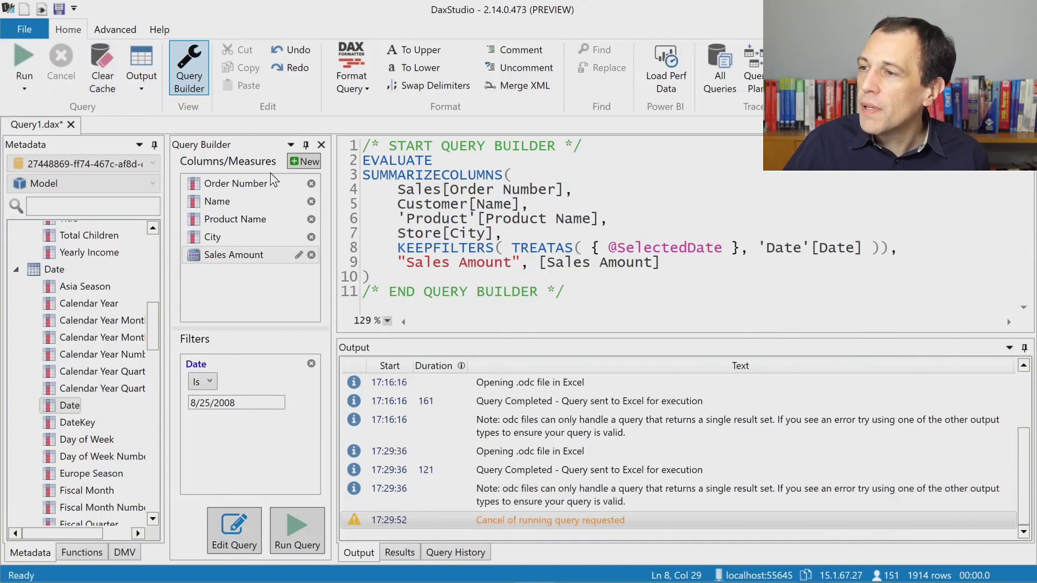
{"action": "left_click", "coordinate": [25, 53]}
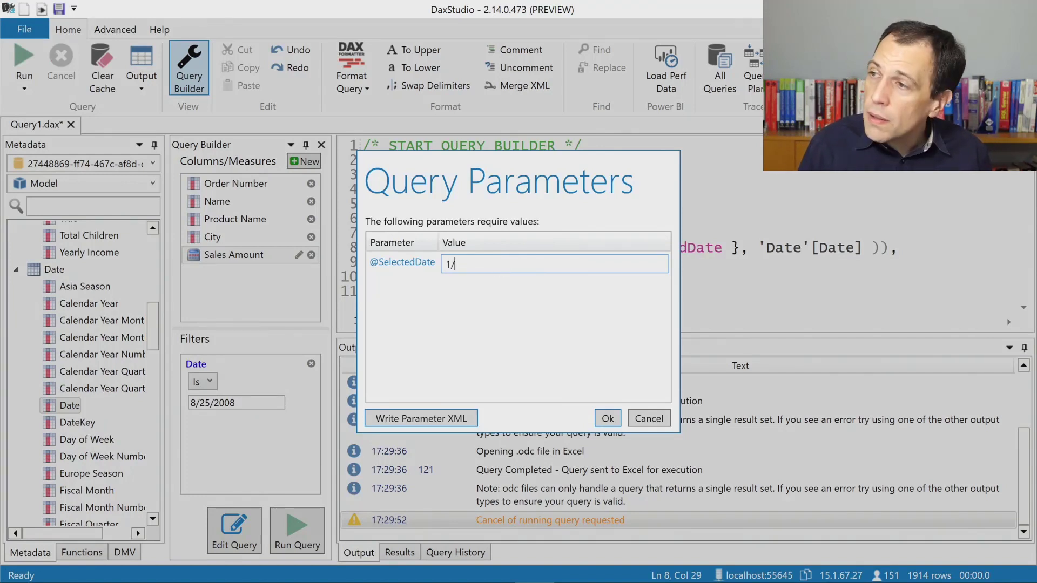
{"action": "type", "text": "8/"}
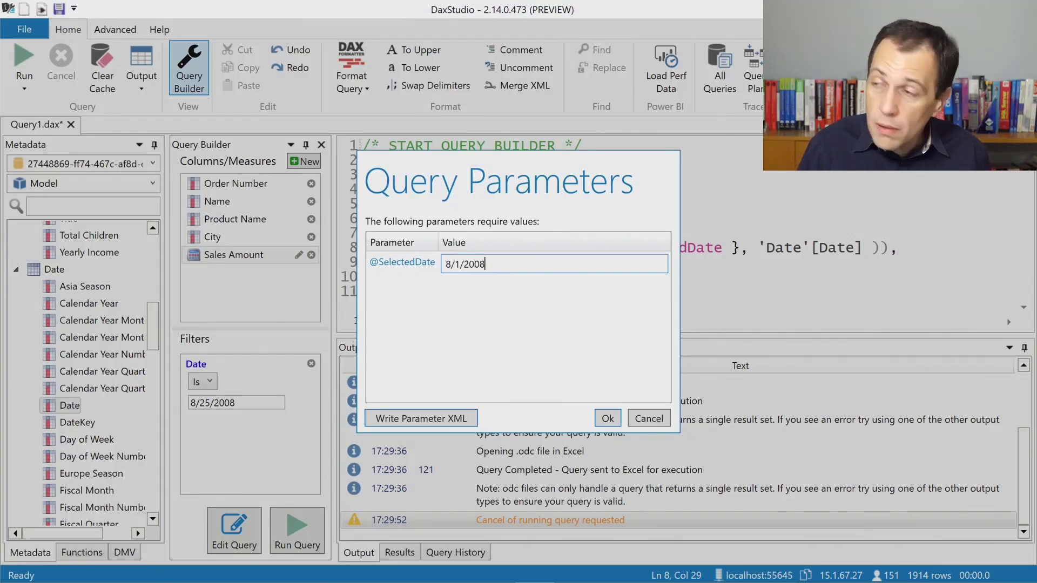
{"action": "left_click", "coordinate": [412, 419]}
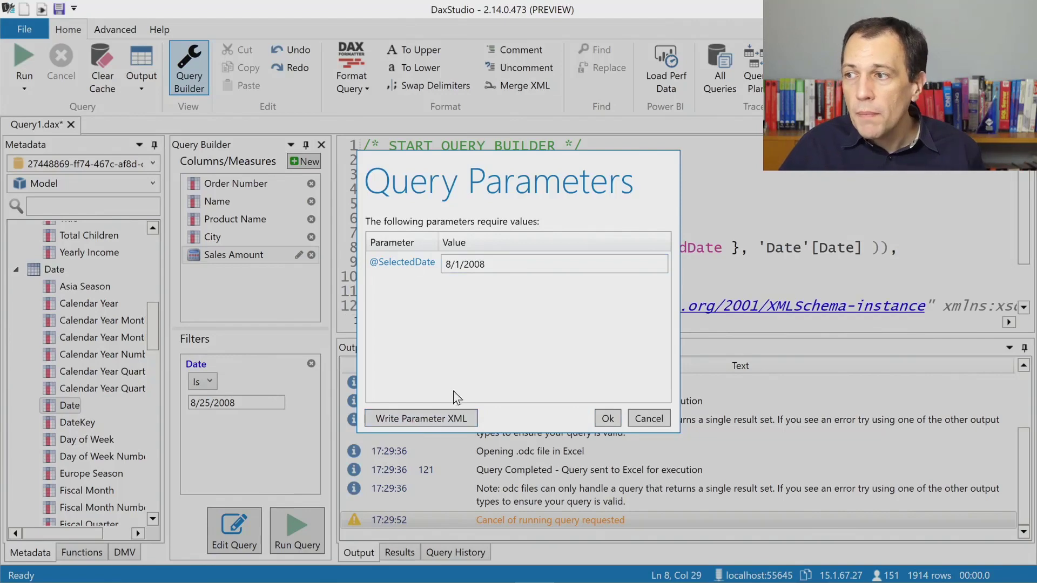
{"action": "left_click", "coordinate": [605, 419]}
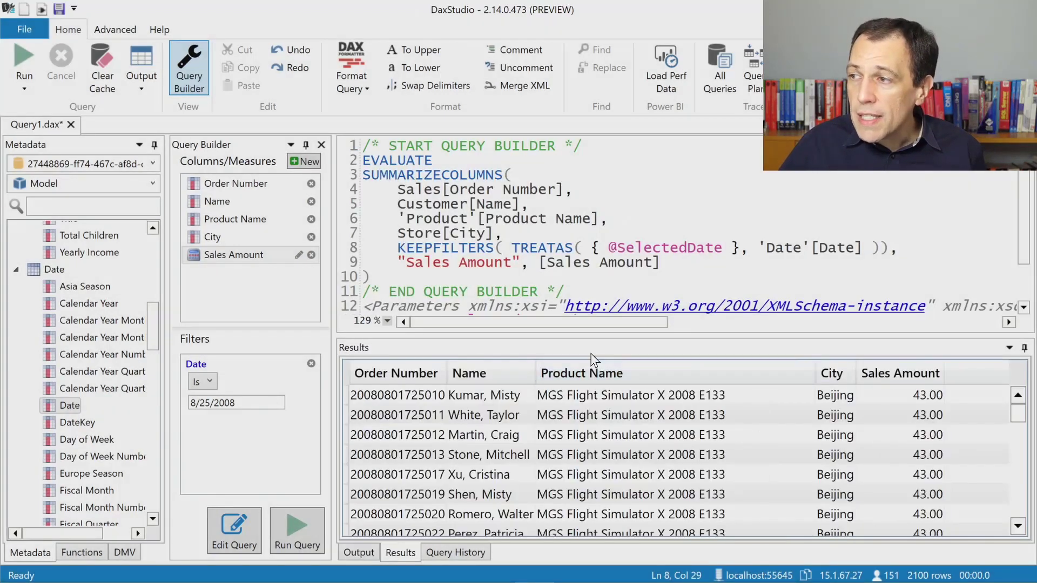
{"action": "left_click_drag", "start_coordinate": [590, 336], "coordinate": [585, 428]}
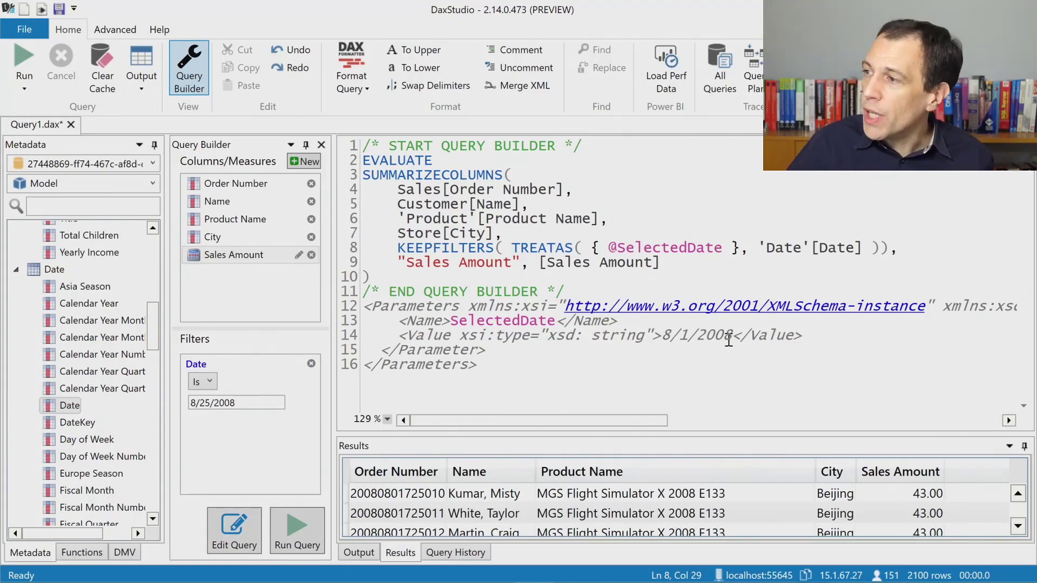
{"action": "left_click_drag", "start_coordinate": [730, 337], "coordinate": [662, 336]}
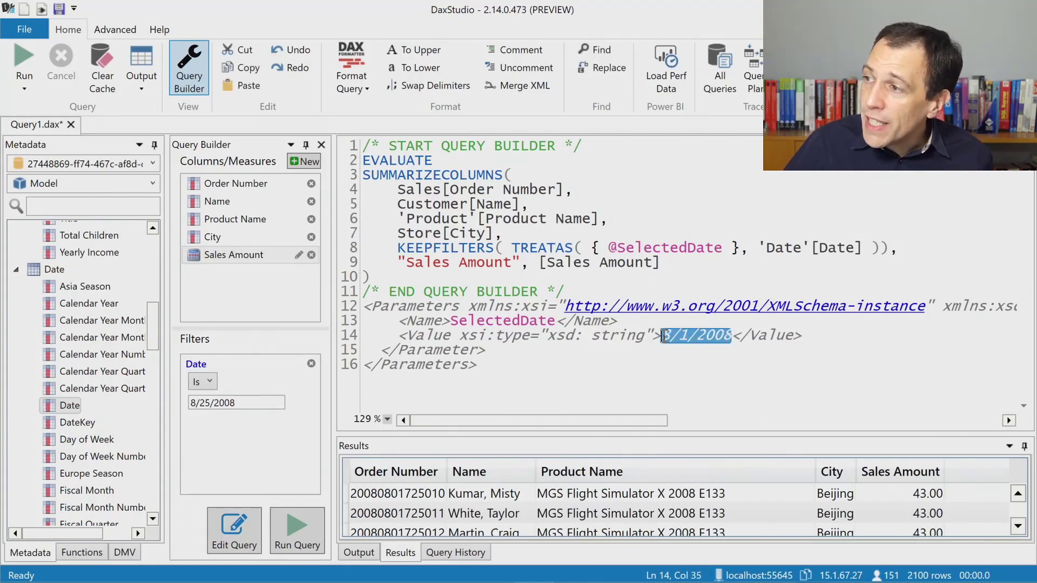
{"action": "double_click", "coordinate": [679, 251]}
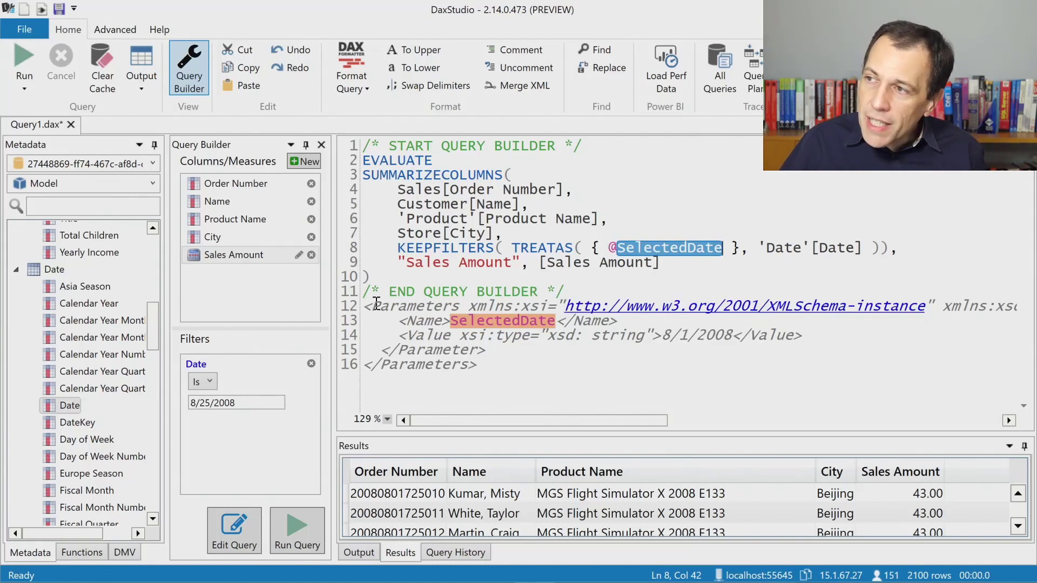
- Replace the DaxQuery cell's text on Excel's Sheet1 with the DAX Studio query from EVALUATE to its closing parenthesis, and return to the tmp923A sheet
{"action": "left_click", "coordinate": [554, 274]}
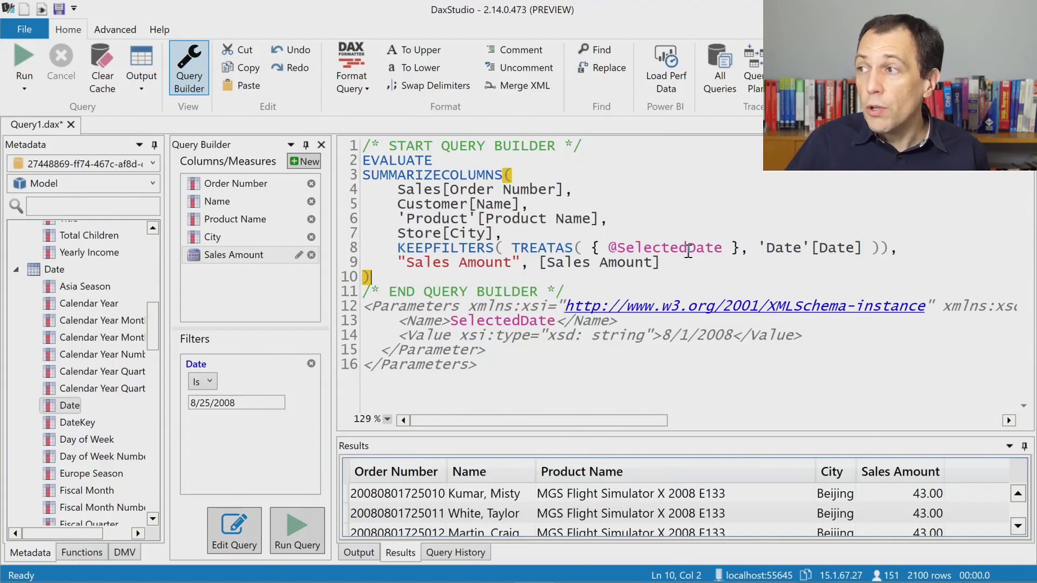
{"action": "left_click_drag", "start_coordinate": [371, 277], "coordinate": [300, 160]}
{"action": "key", "text": "ctrl+c"}
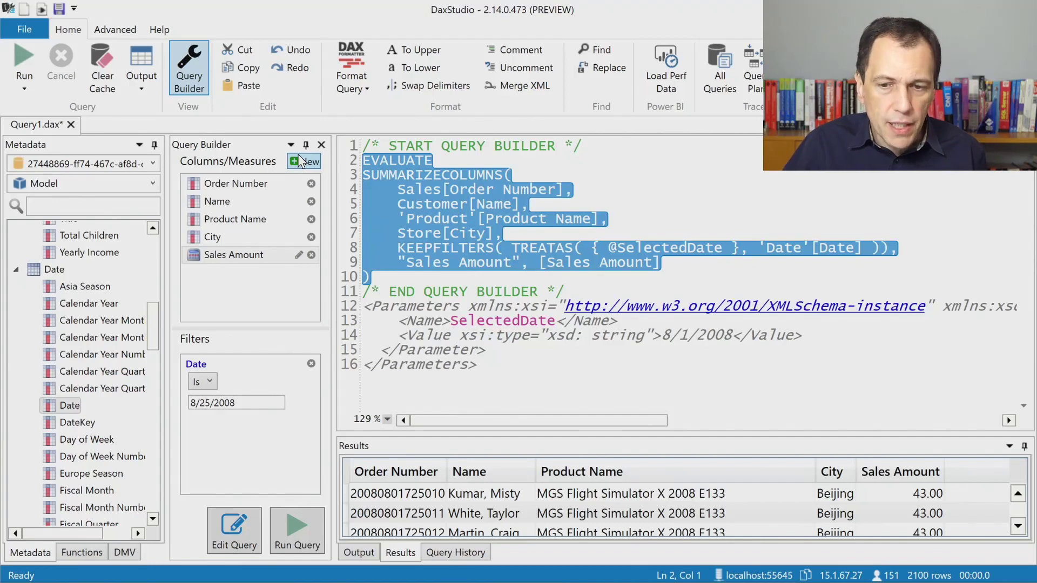
{"action": "key", "text": "alt+Tab"}
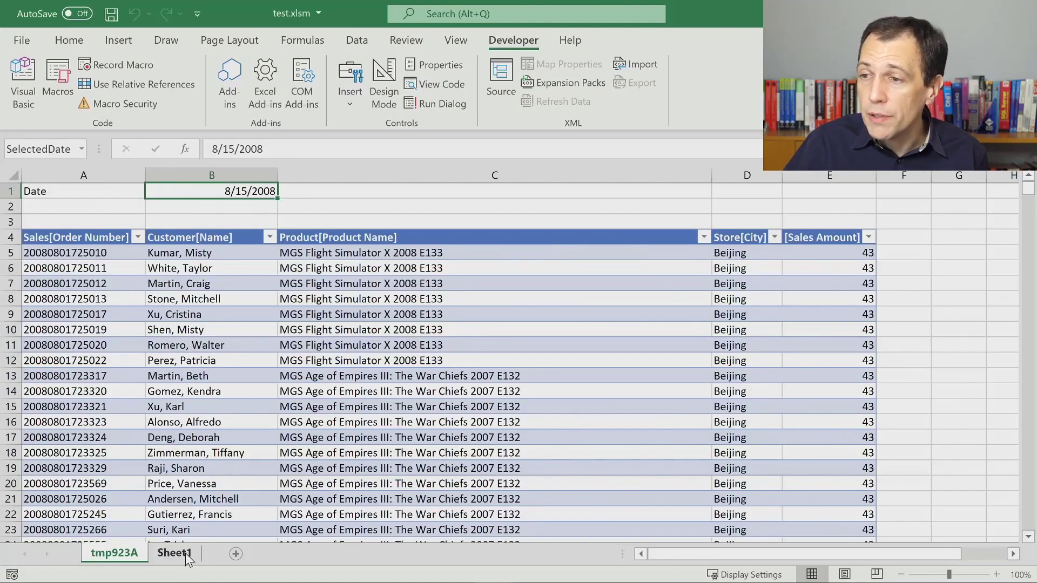
{"action": "left_click", "coordinate": [186, 555]}
{"action": "left_click", "coordinate": [227, 254]}
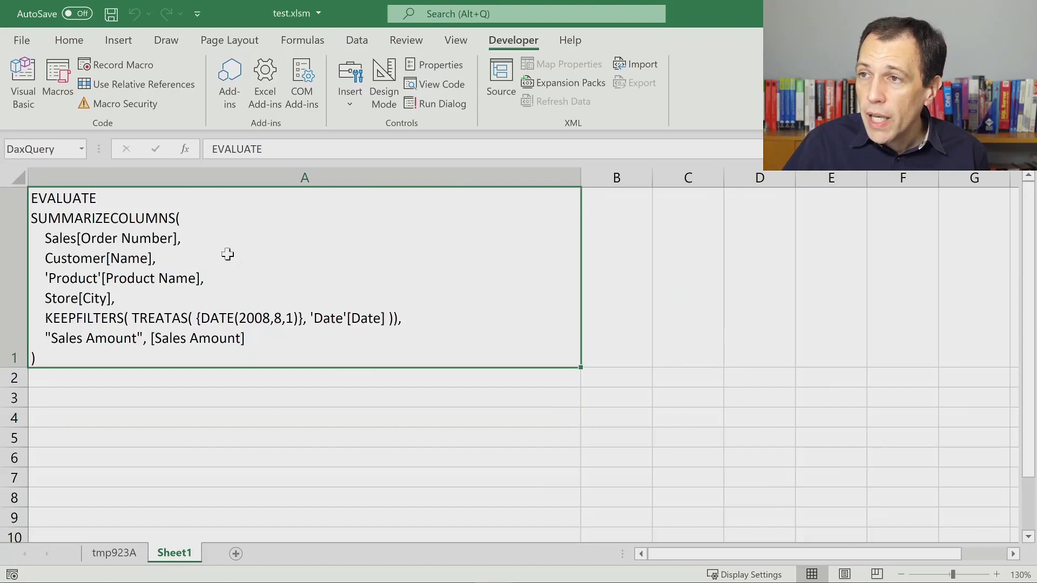
{"action": "left_click", "coordinate": [284, 152]}
{"action": "key", "text": "ctrl+a"}
{"action": "key", "text": "ctrl+v"}
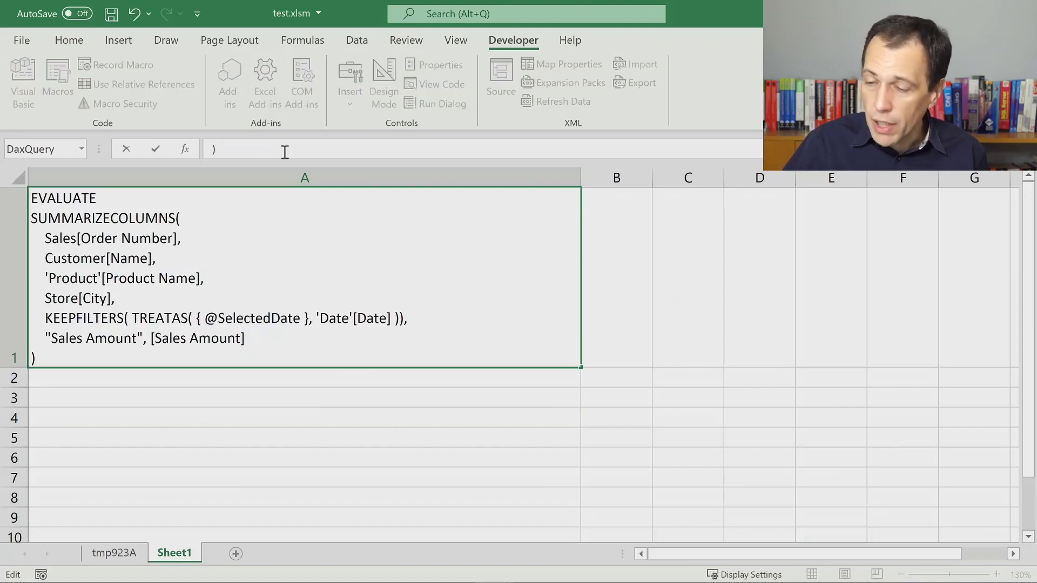
{"action": "key", "text": "Return"}
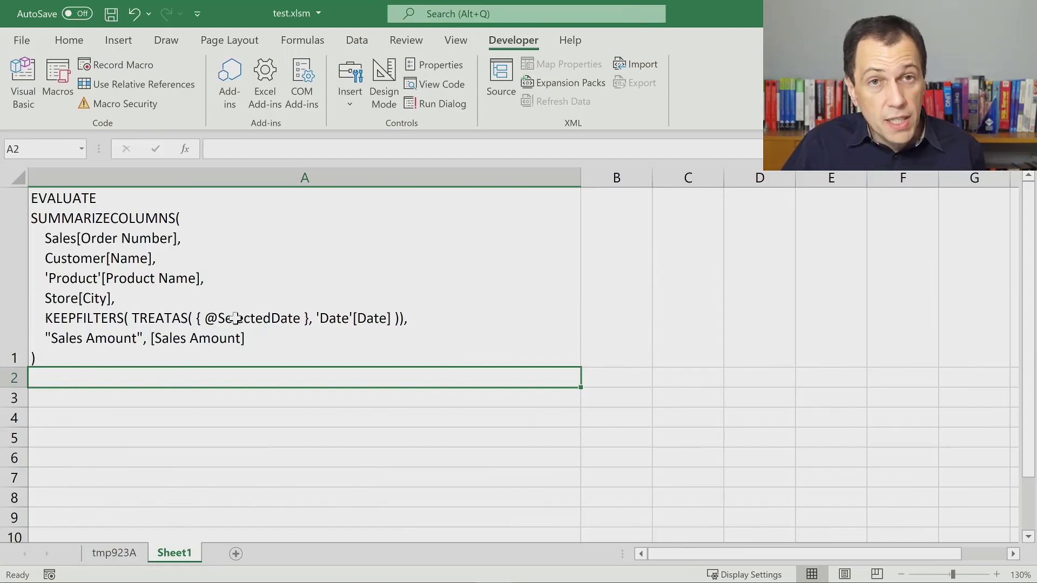
{"action": "left_click", "coordinate": [119, 554]}
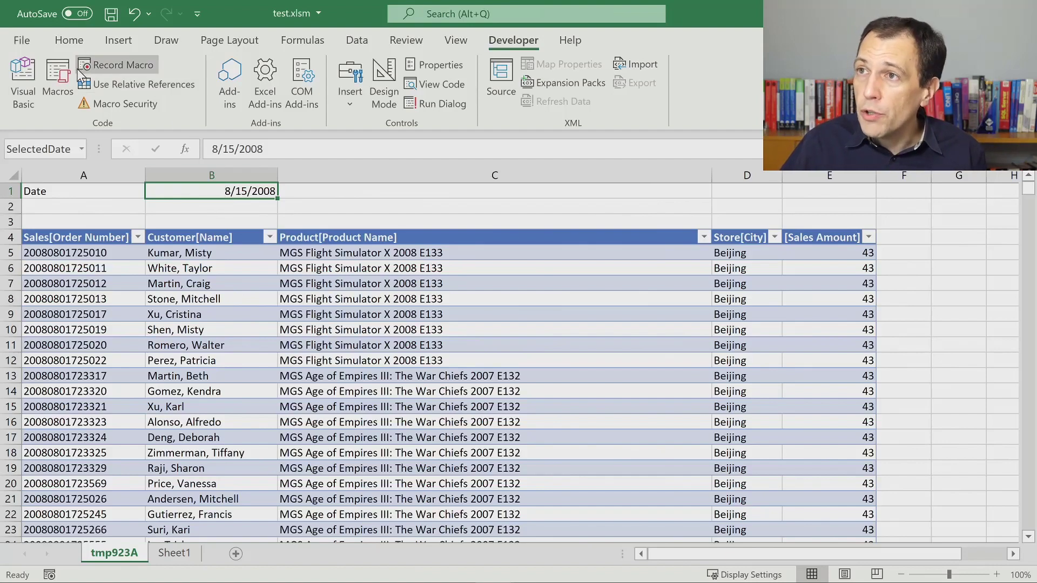
- Open the workbook's macro code and delete the recorded Macro2 and Macro3 procedures, keeping only Macro1
{"action": "left_click", "coordinate": [57, 81]}
{"action": "left_click", "coordinate": [540, 180]}
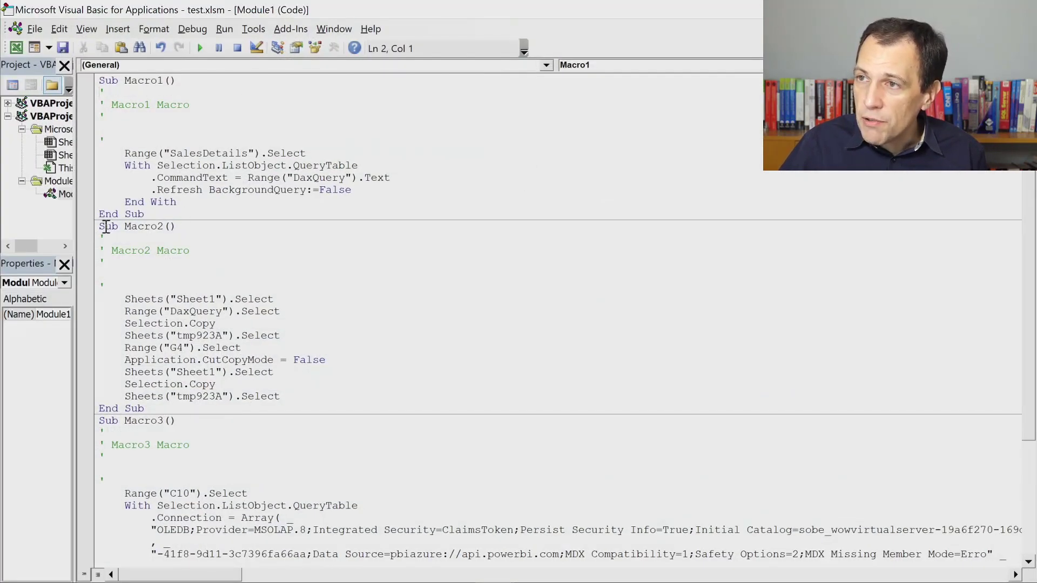
{"action": "left_click_drag", "start_coordinate": [103, 227], "coordinate": [651, 580]}
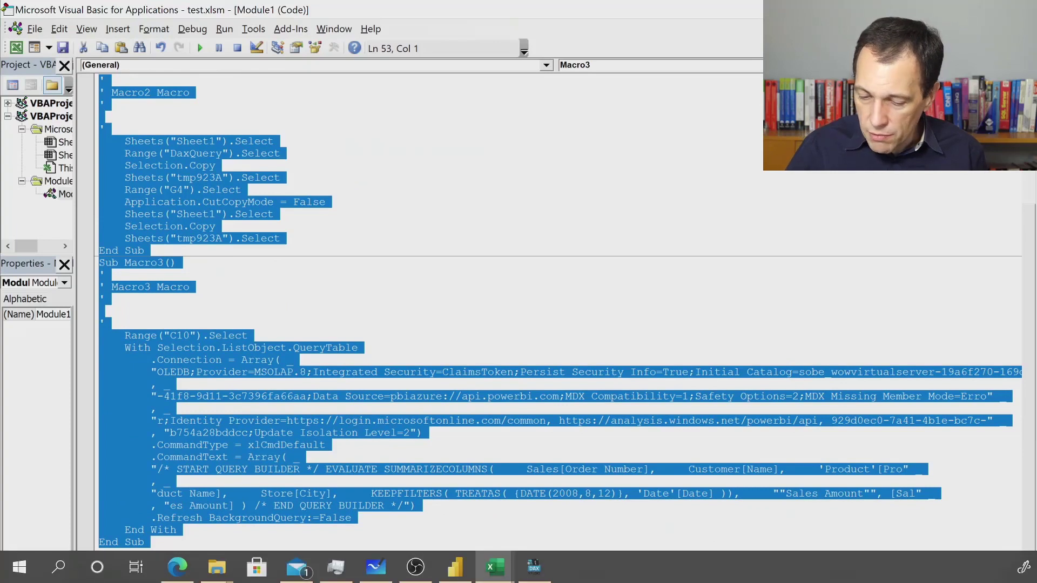
{"action": "key", "text": "Delete"}
{"action": "key", "text": "BackSpace"}
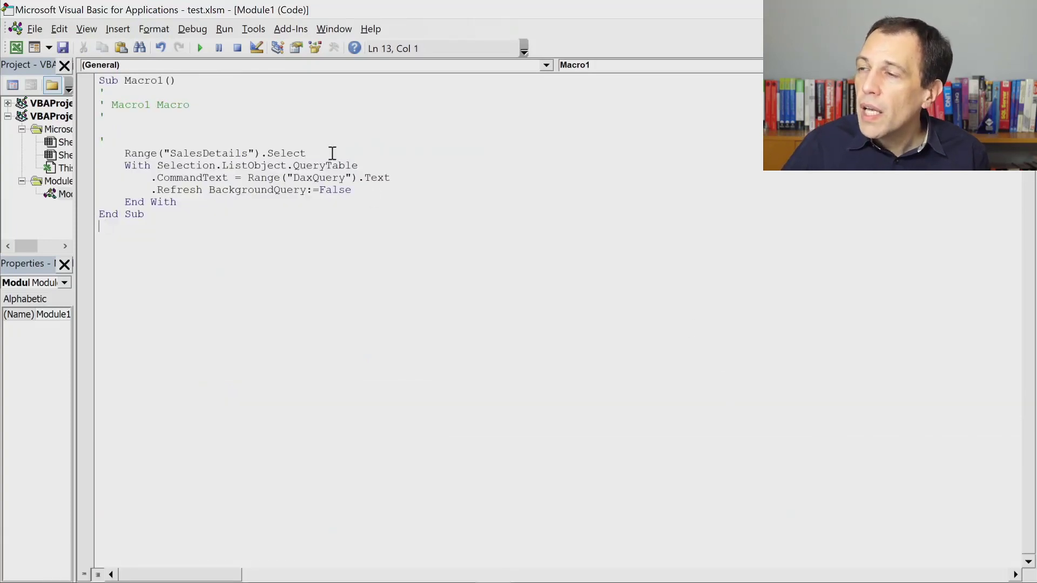
{"action": "left_click", "coordinate": [424, 181]}
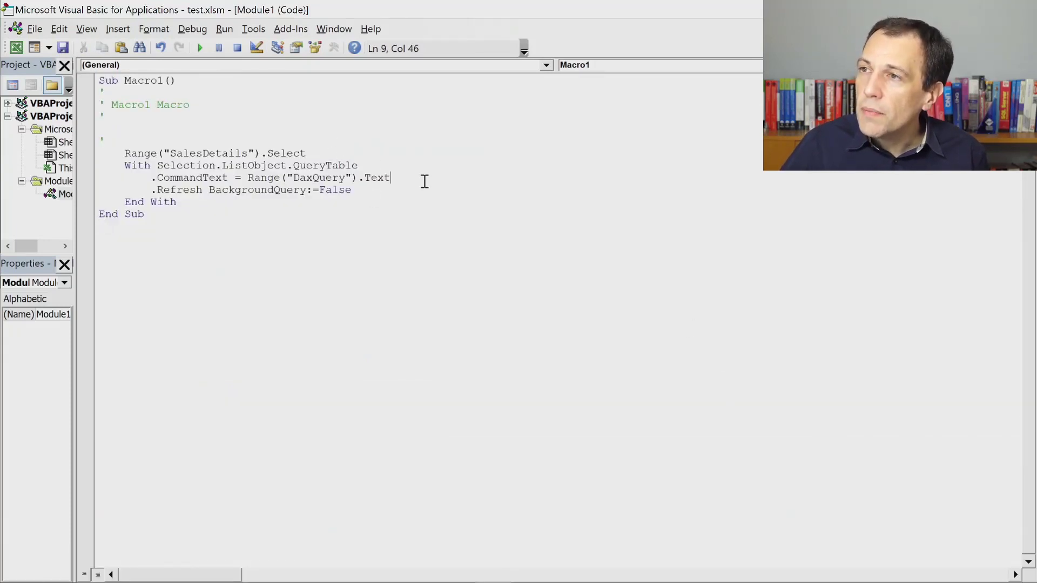
{"action": "left_click", "coordinate": [246, 177]}
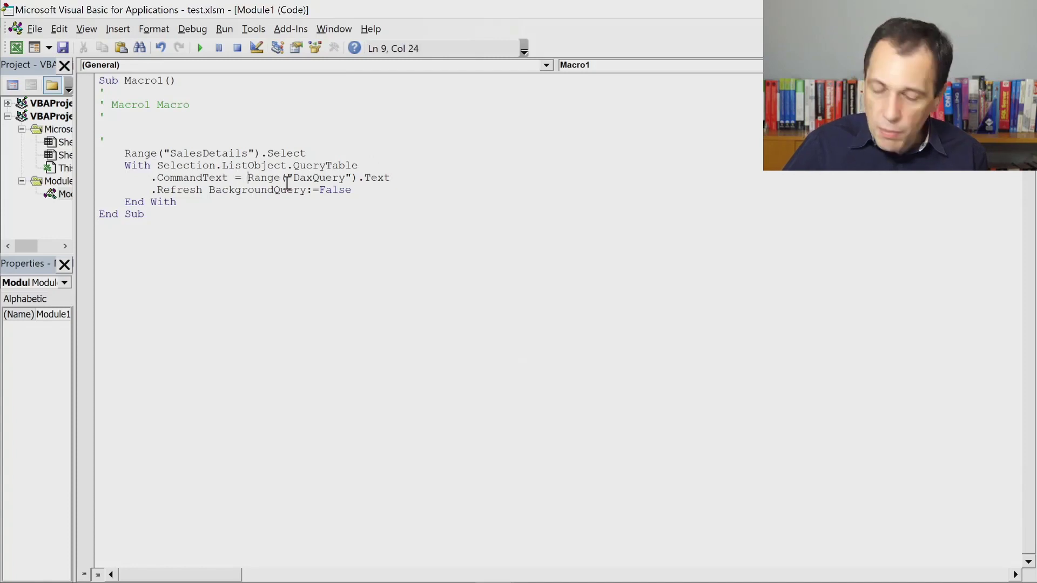
{"action": "type", "text": "REPLACE ("}
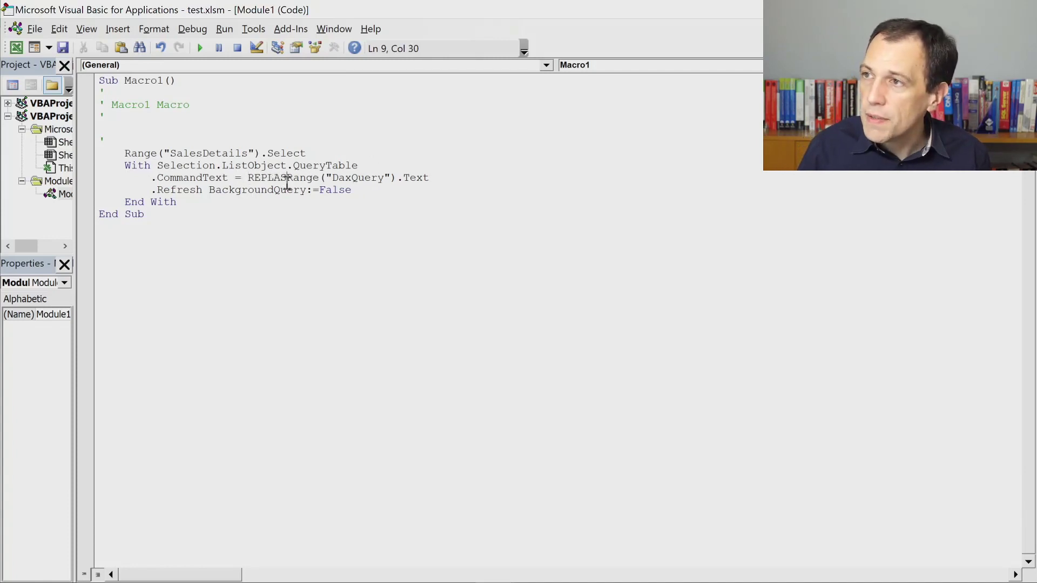
{"action": "key", "text": "BackSpace"}
{"action": "key", "text": "BackSpace"}
{"action": "type", "text": "("}
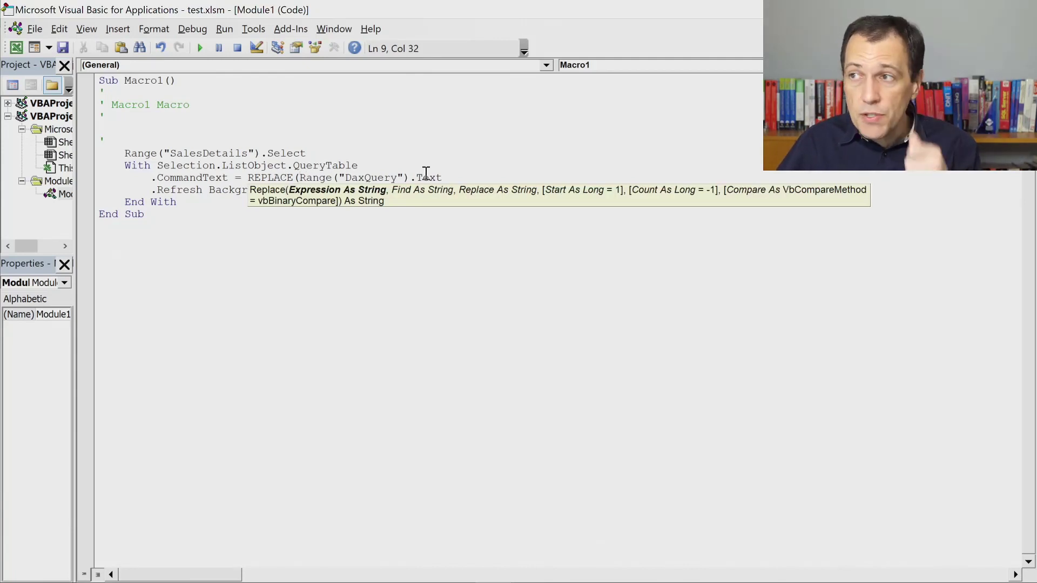
{"action": "left_click", "coordinate": [443, 177]}
{"action": "type", "text": ", \"@"}
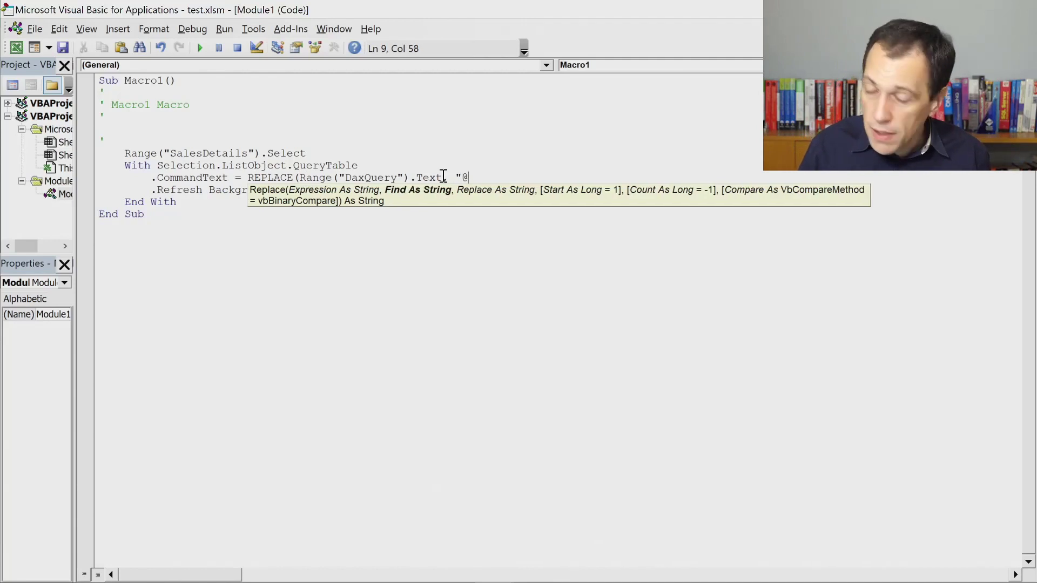
{"action": "type", "text": "SelectedDate"}
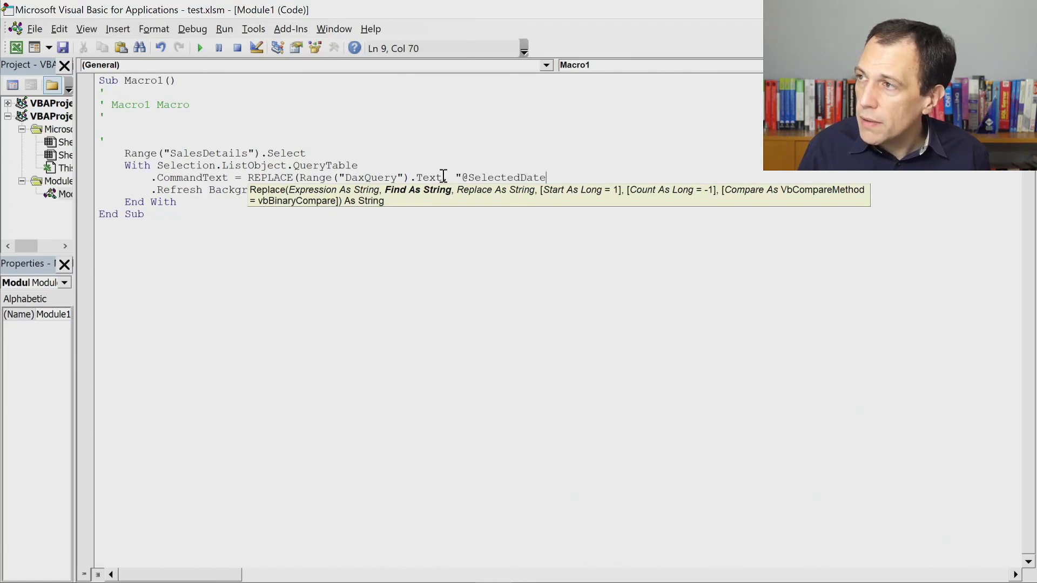
{"action": "type", "text": "\", "}
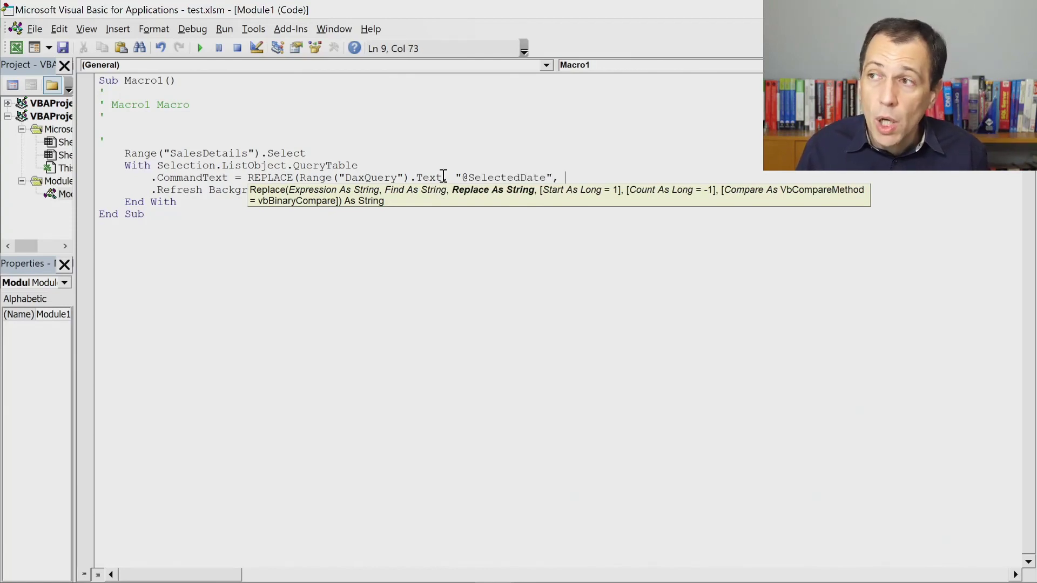
- Complete the Replace call with Range("SelectedDate").Text as the replacement and a closing parenthesis
{"action": "type", "text": "Range"}
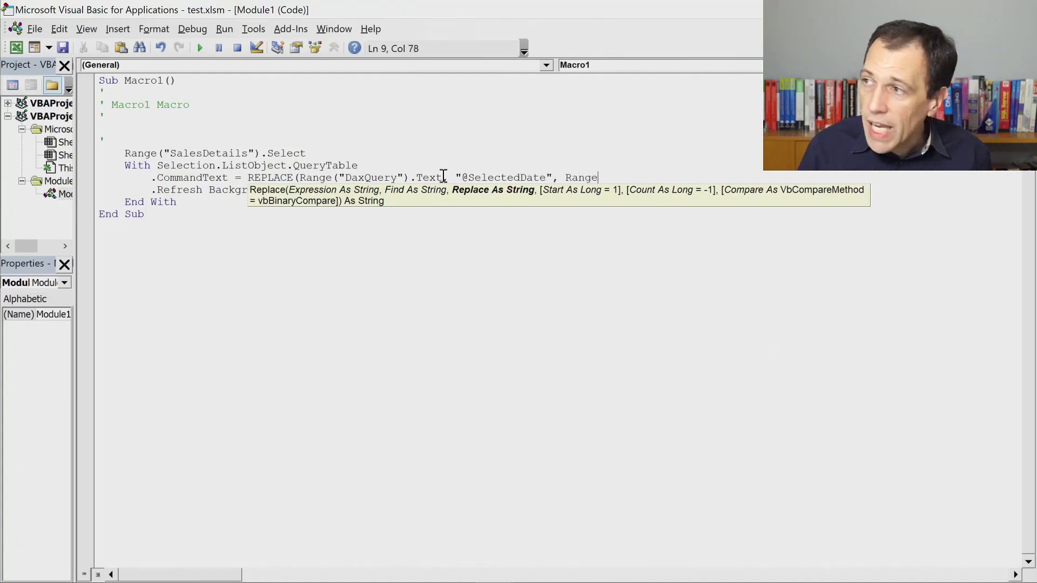
{"action": "type", "text": "."}
{"action": "key", "text": "BackSpace"}
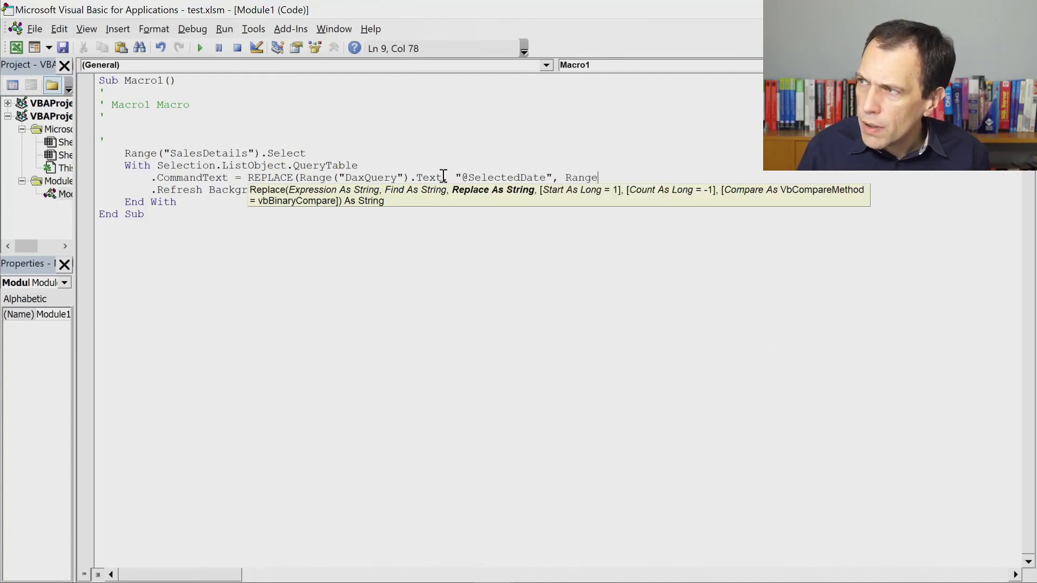
{"action": "type", "text": "(\"S"}
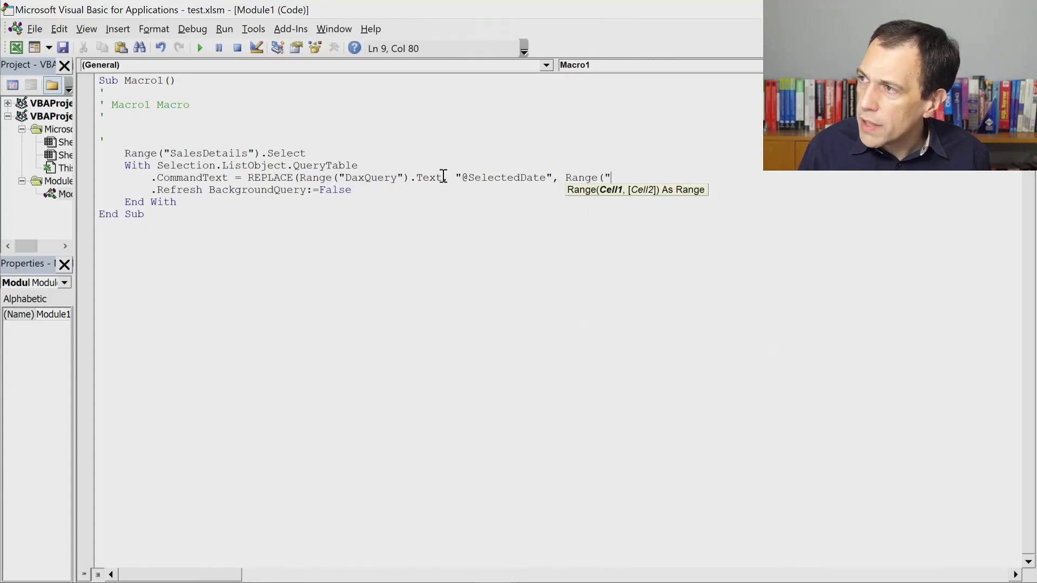
{"action": "type", "text": "electedDate\""}
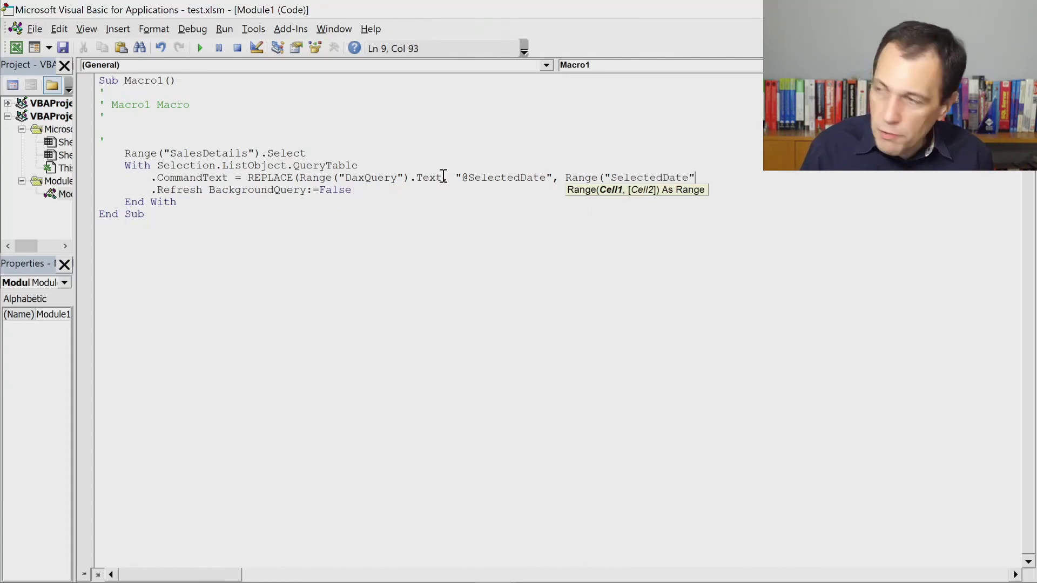
{"action": "type", "text": ")."}
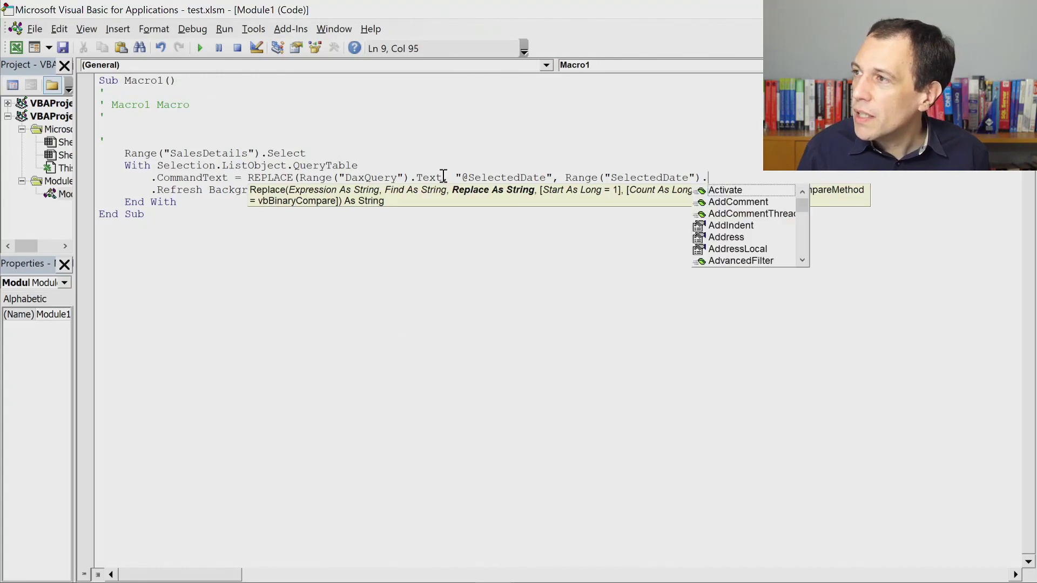
{"action": "type", "text": "Text "}
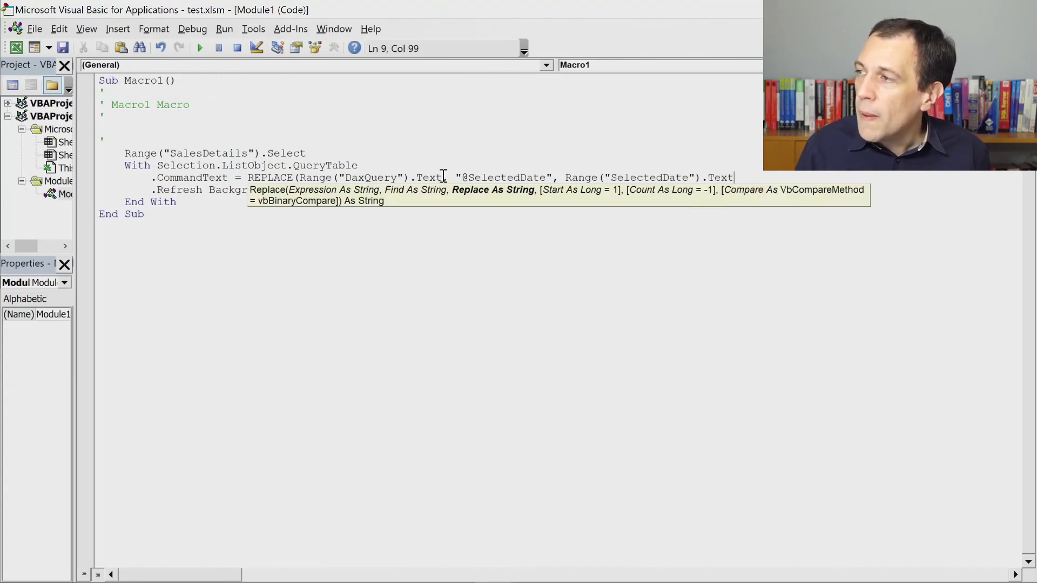
{"action": "type", "text": ")"}
{"action": "key", "text": "BackSpace"}
{"action": "key", "text": "BackSpace"}
{"action": "type", "text": ")"}
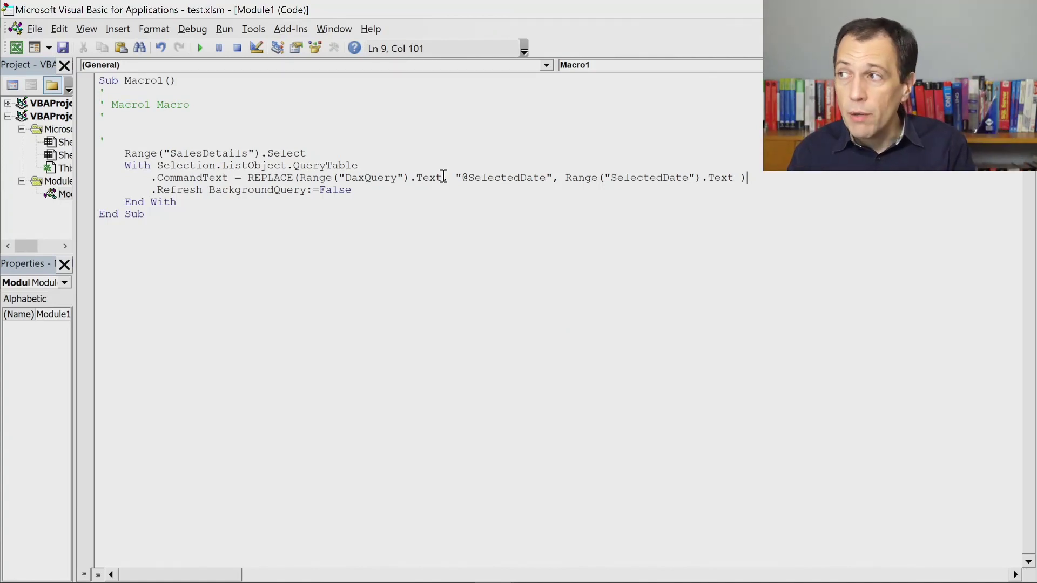
{"action": "key", "text": "Left"}
{"action": "key", "text": "BackSpace"}
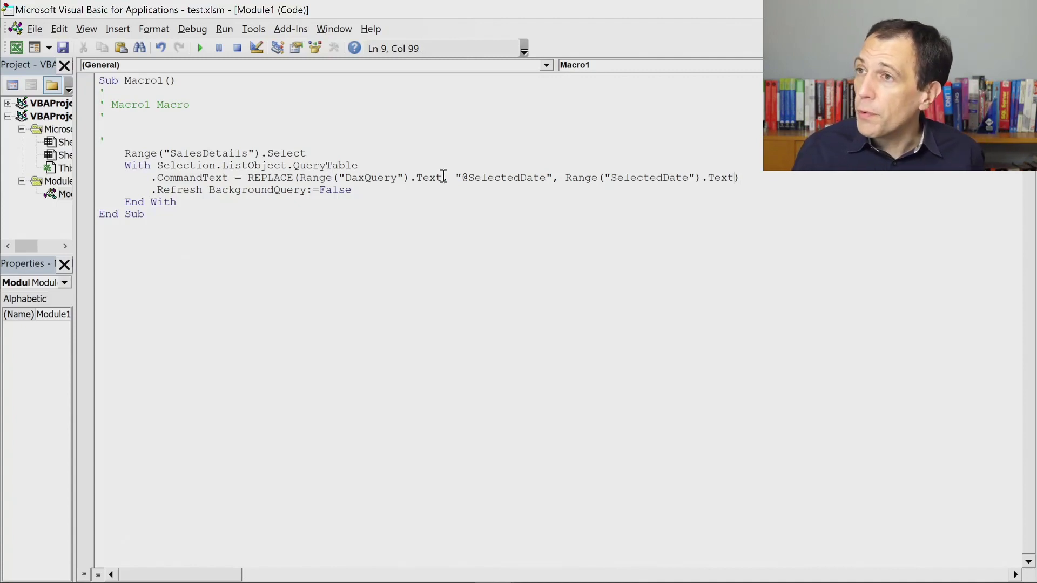
- Run Macro1, check the refreshed table and the date cell on the tmp923A sheet, and return to the maximized code editor
{"action": "left_click", "coordinate": [197, 48]}
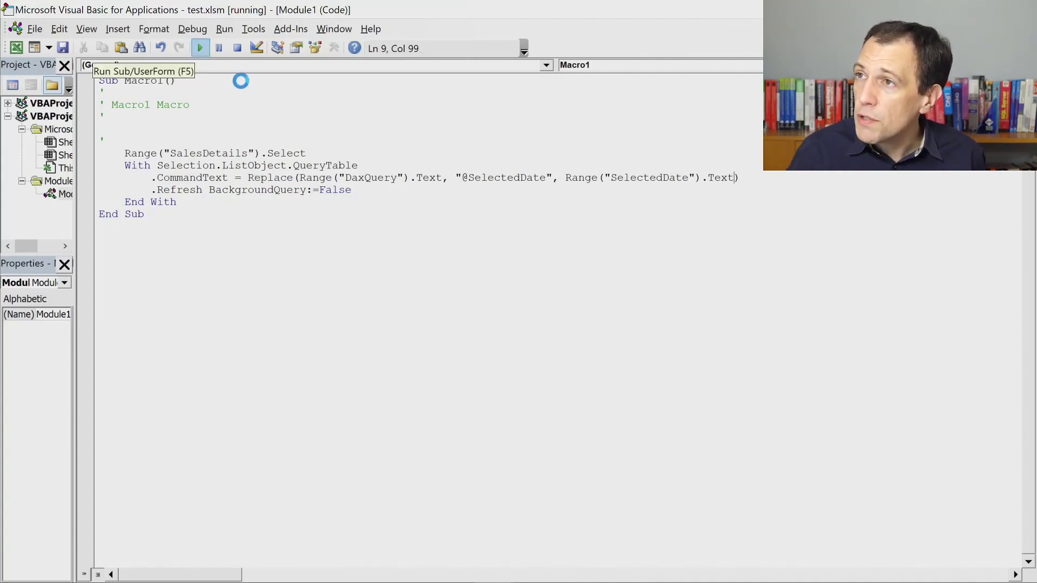
{"action": "left_click_drag", "start_coordinate": [384, 7], "coordinate": [567, 203]}
{"action": "left_click", "coordinate": [116, 192]}
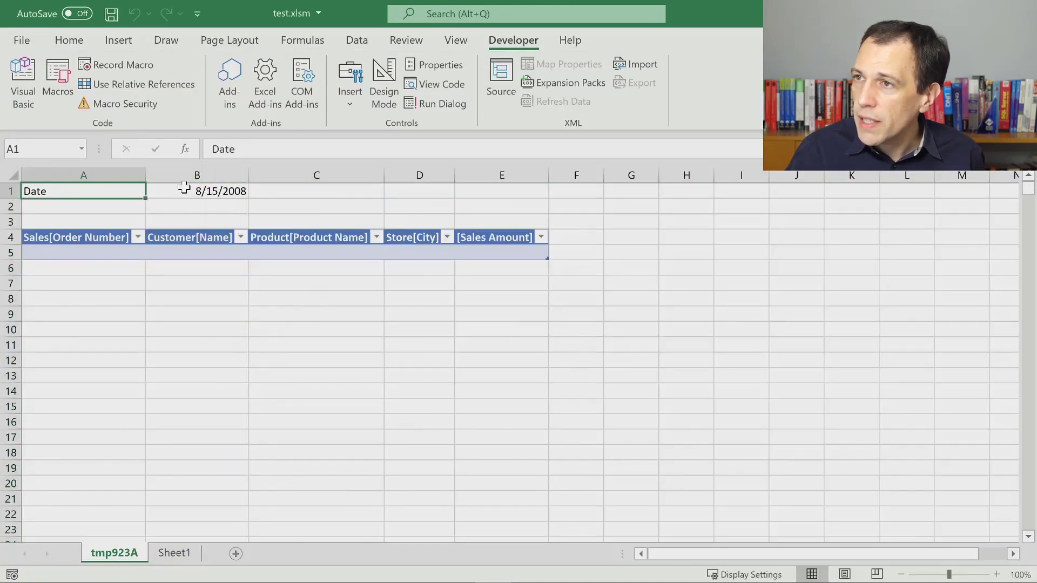
{"action": "left_click", "coordinate": [184, 186]}
{"action": "key", "text": "alt+F11"}
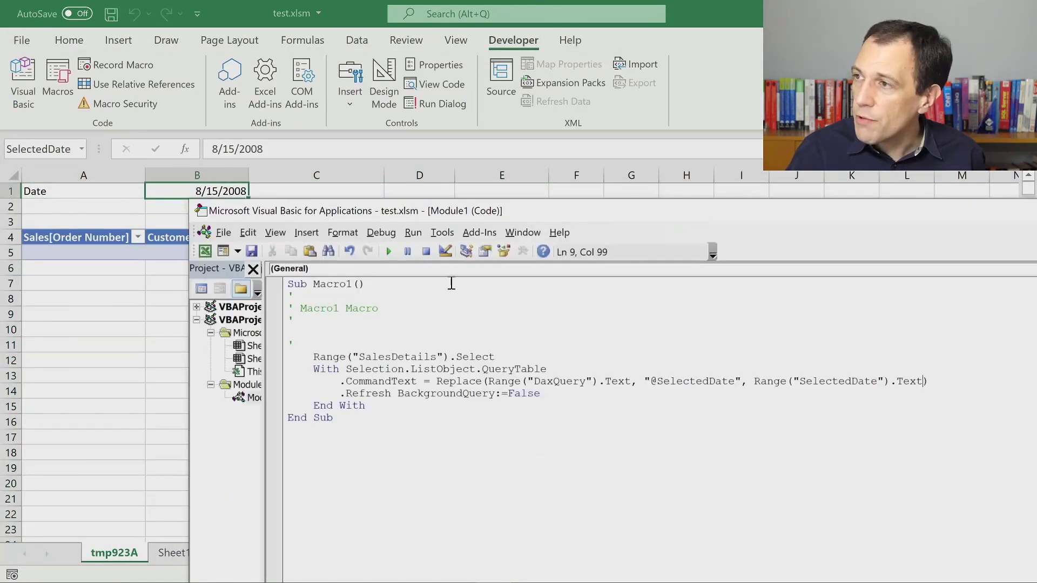
{"action": "left_click", "coordinate": [516, 381]}
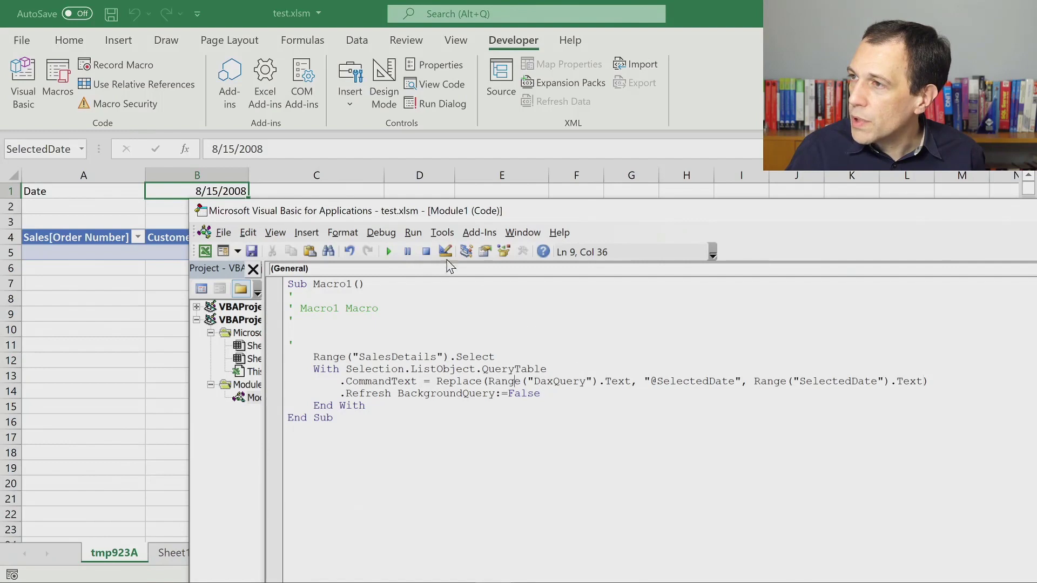
{"action": "left_click_drag", "start_coordinate": [419, 213], "coordinate": [273, 132]}
{"action": "double_click", "coordinate": [273, 132]}
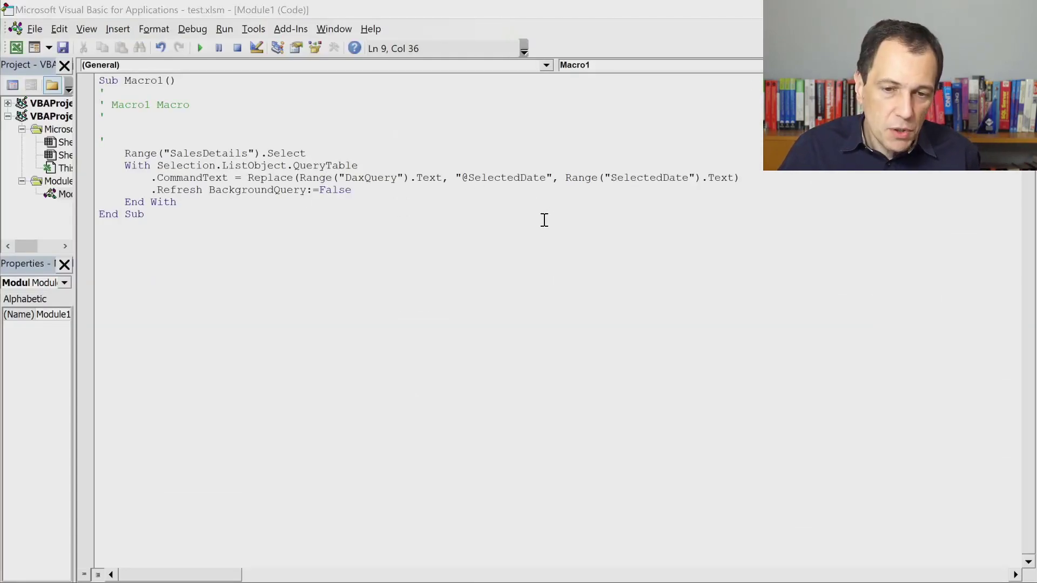
{"action": "key", "text": "alt+Tab"}
{"action": "left_click", "coordinate": [642, 270]}
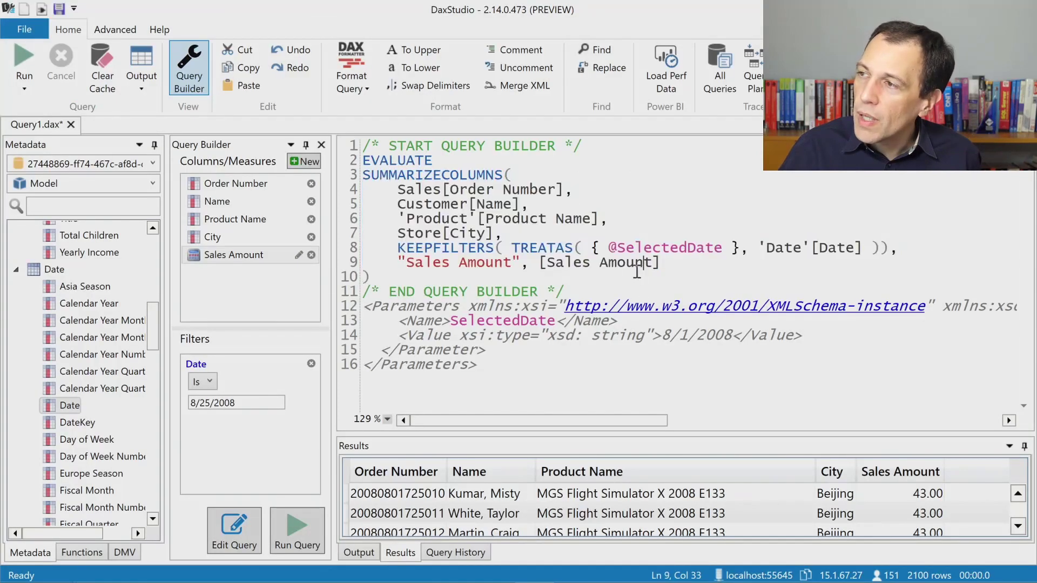
{"action": "double_click", "coordinate": [615, 248]}
{"action": "left_click_drag", "start_coordinate": [617, 245], "coordinate": [724, 247]}
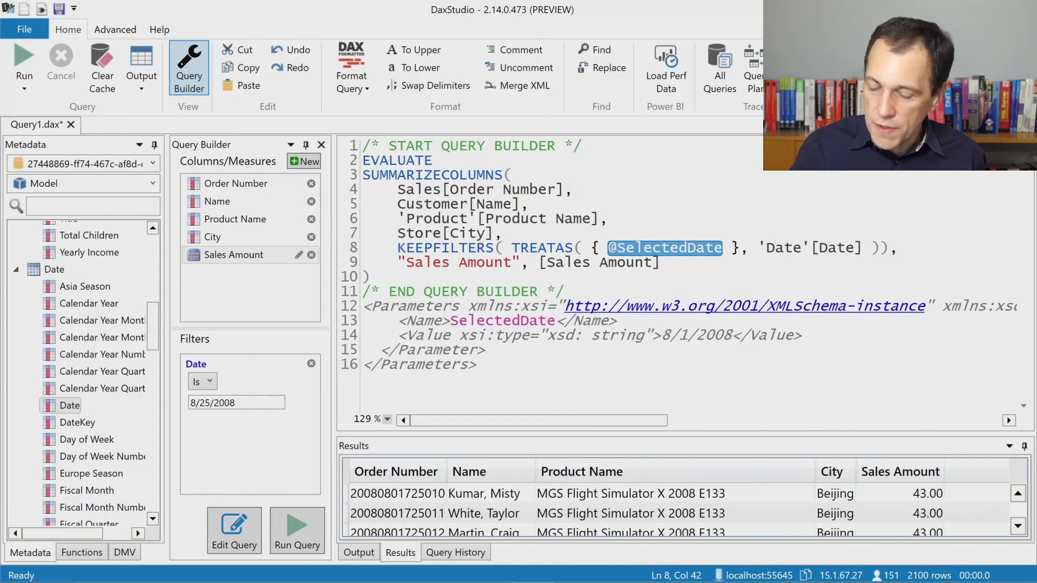
{"action": "key", "text": "Delete"}
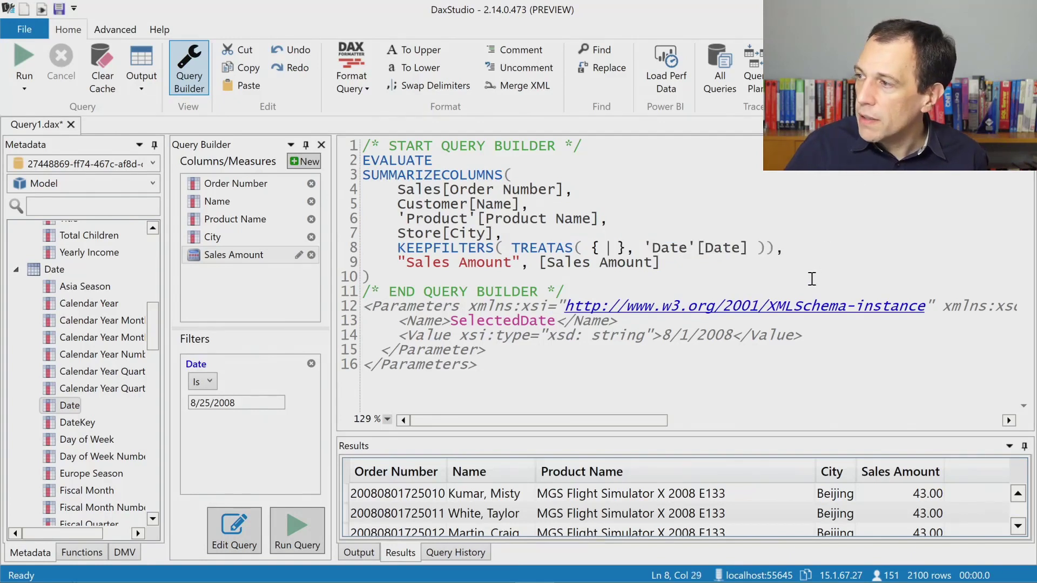
{"action": "left_click_drag", "start_coordinate": [733, 334], "coordinate": [660, 335]}
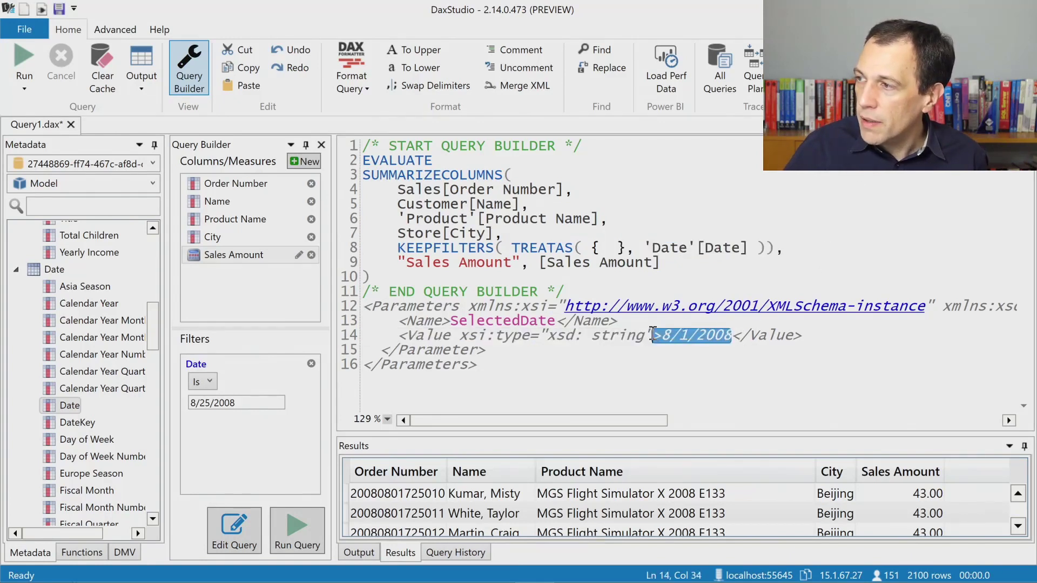
{"action": "key", "text": "ctrl+c"}
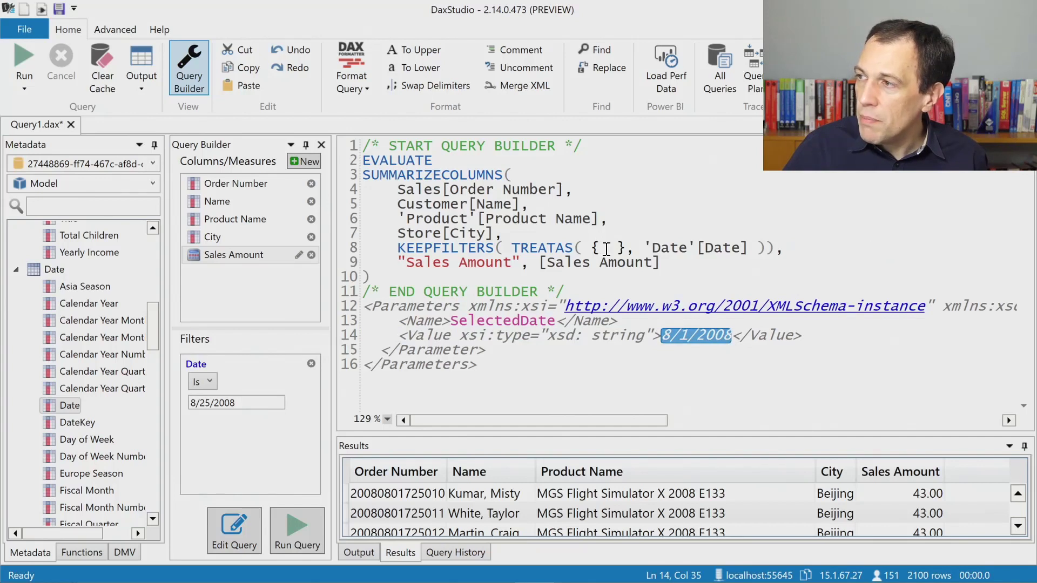
{"action": "left_click", "coordinate": [600, 248]}
{"action": "key", "text": "ctrl+v"}
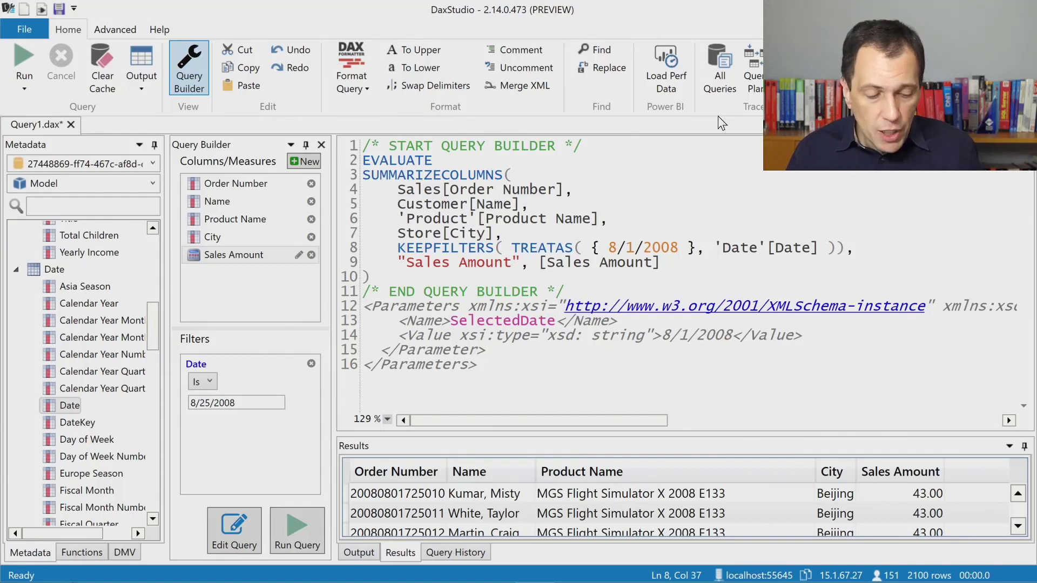
{"action": "type", "text": "\""}
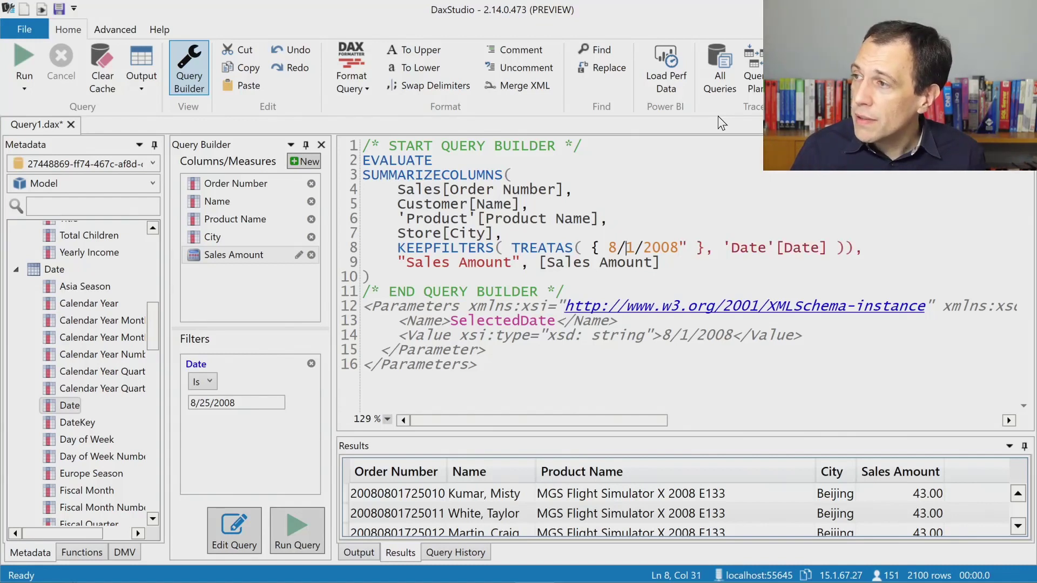
{"action": "type", "text": "\""}
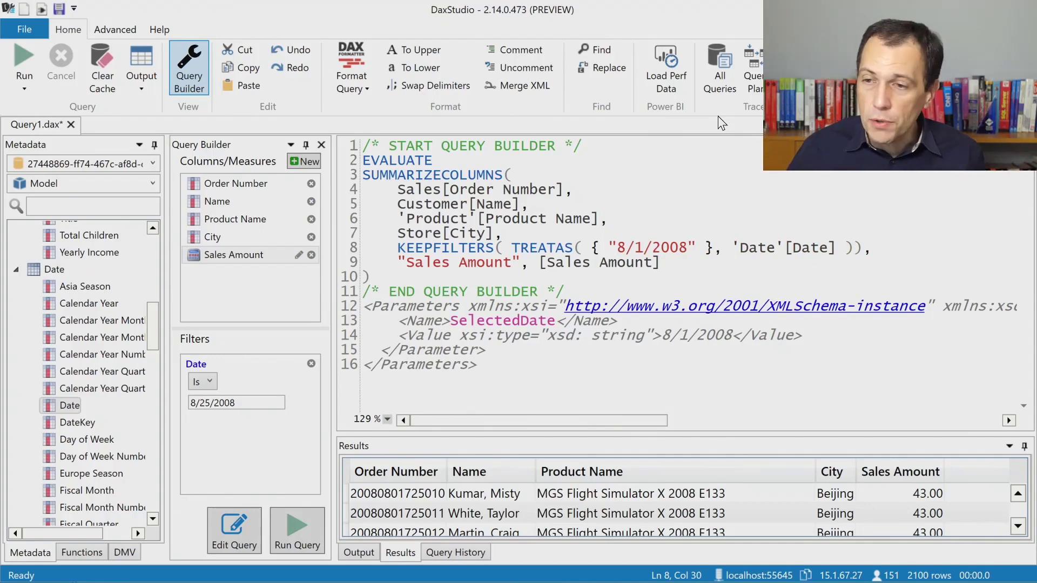
- Return to the Visual Basic editor and prefix Range("SelectedDate").Text in Macro1's Replace call with """" & to add an opening double quote
{"action": "key", "text": "alt+Tab"}
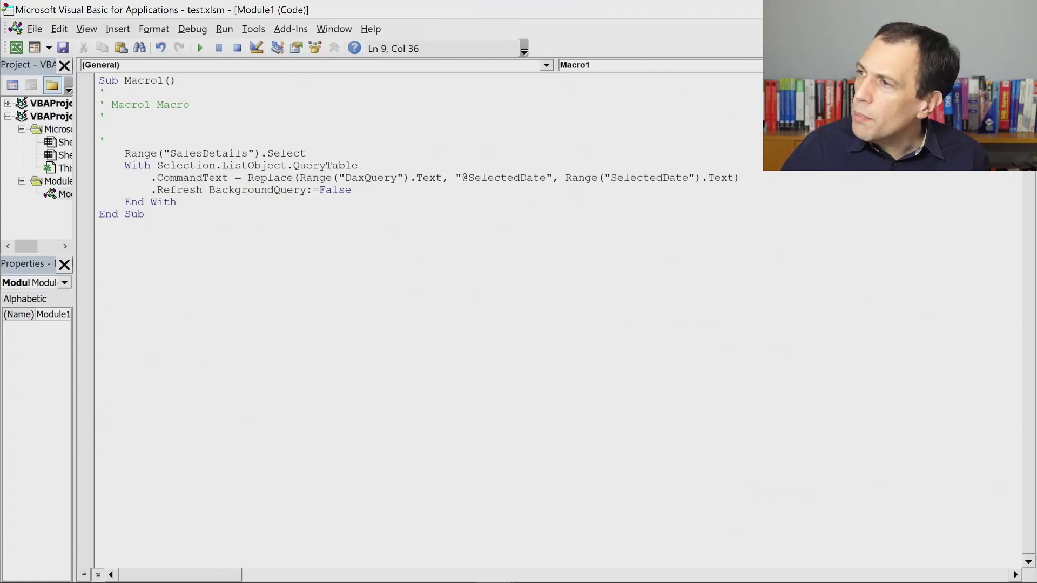
{"action": "left_click", "coordinate": [569, 178]}
{"action": "left_click", "coordinate": [568, 179]}
{"action": "type", "text": "\"\"\"\""}
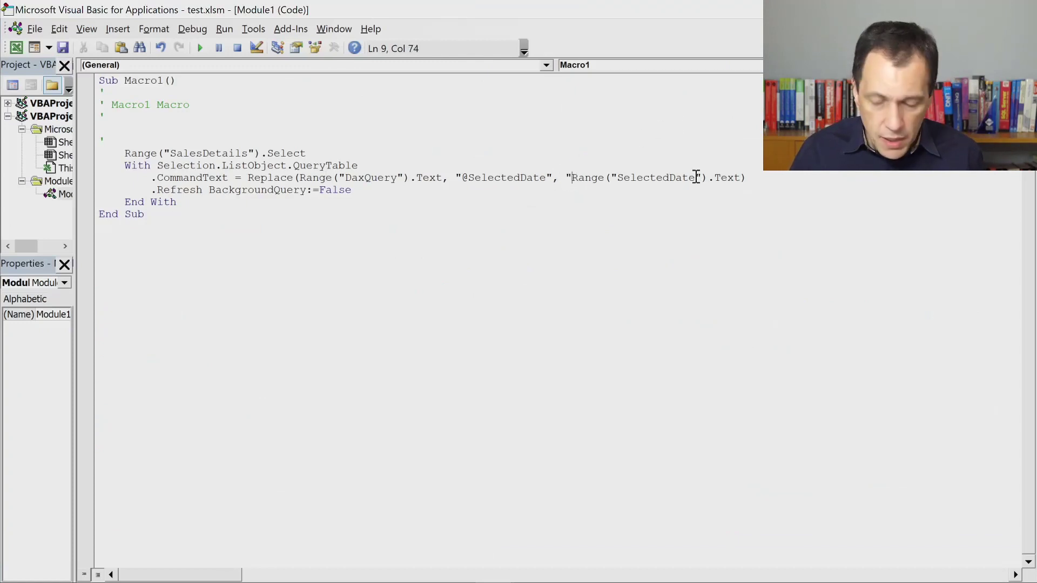
{"action": "type", "text": "\""}
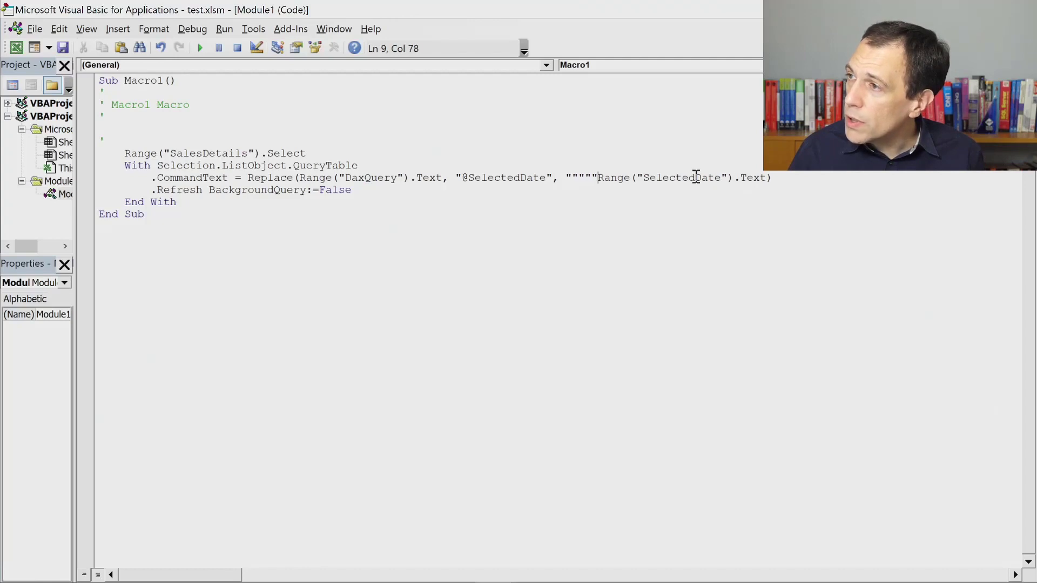
{"action": "type", "text": "\""}
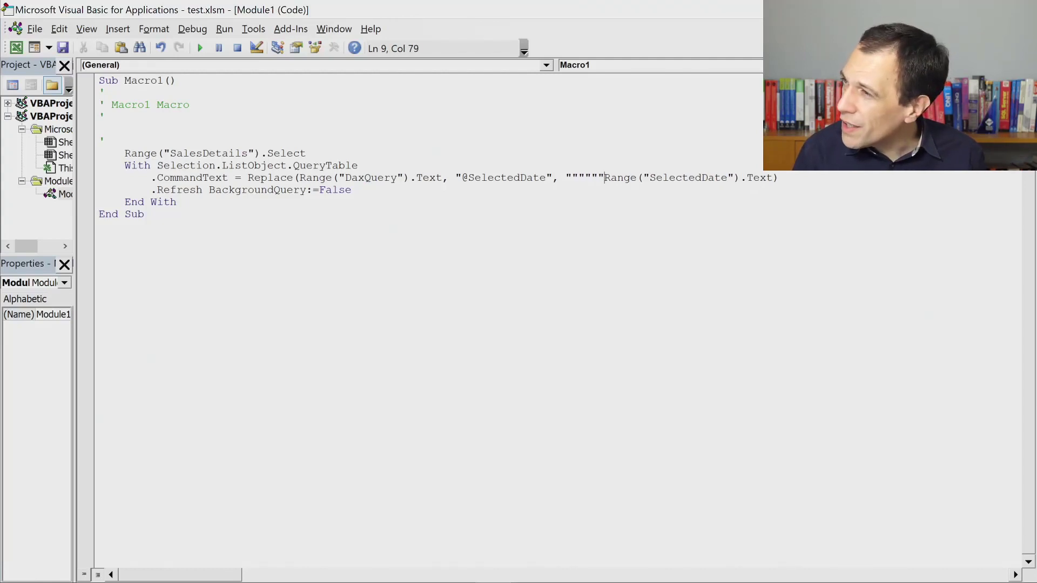
{"action": "type", "text": " &"}
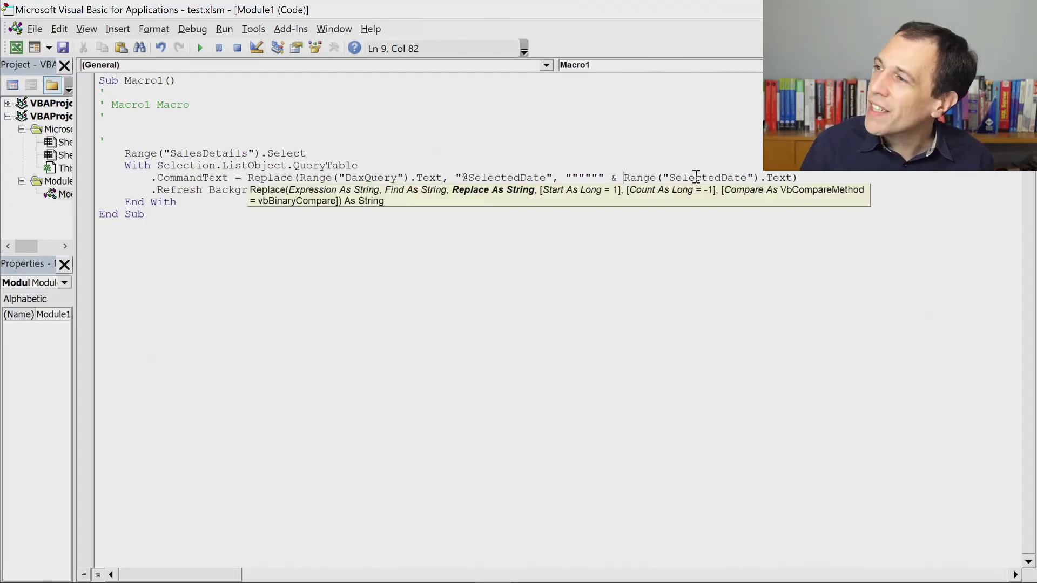
{"action": "key", "text": "Left"}
{"action": "key", "text": "Left"}
{"action": "key", "text": "Left"}
{"action": "key", "text": "BackSpace"}
{"action": "key", "text": "BackSpace"}
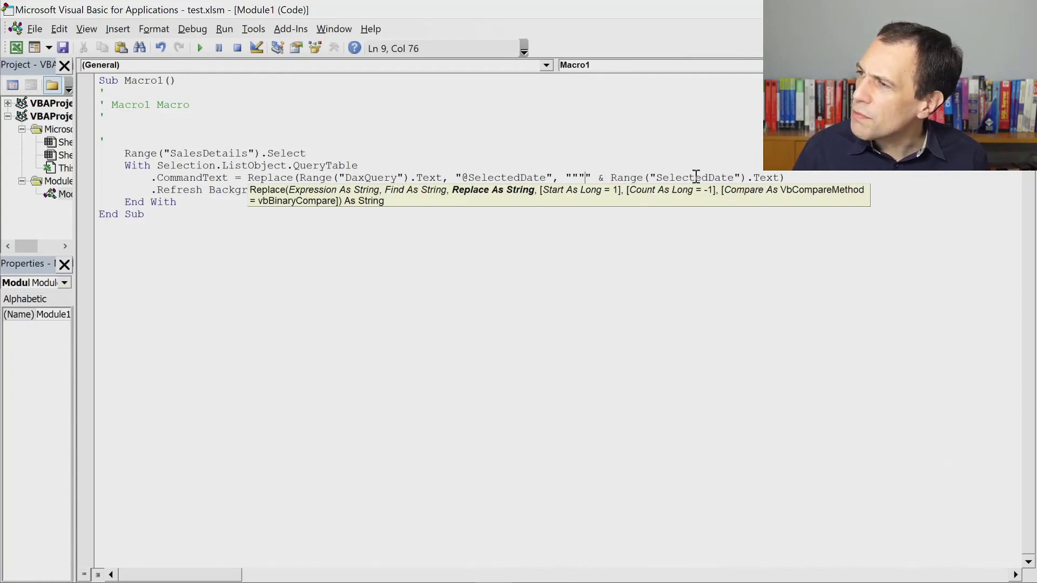
- Append & """" after Range("SelectedDate").Text in the Replace call to add the closing double quote
{"action": "left_click", "coordinate": [775, 178]}
{"action": "type", "text": "& \""}
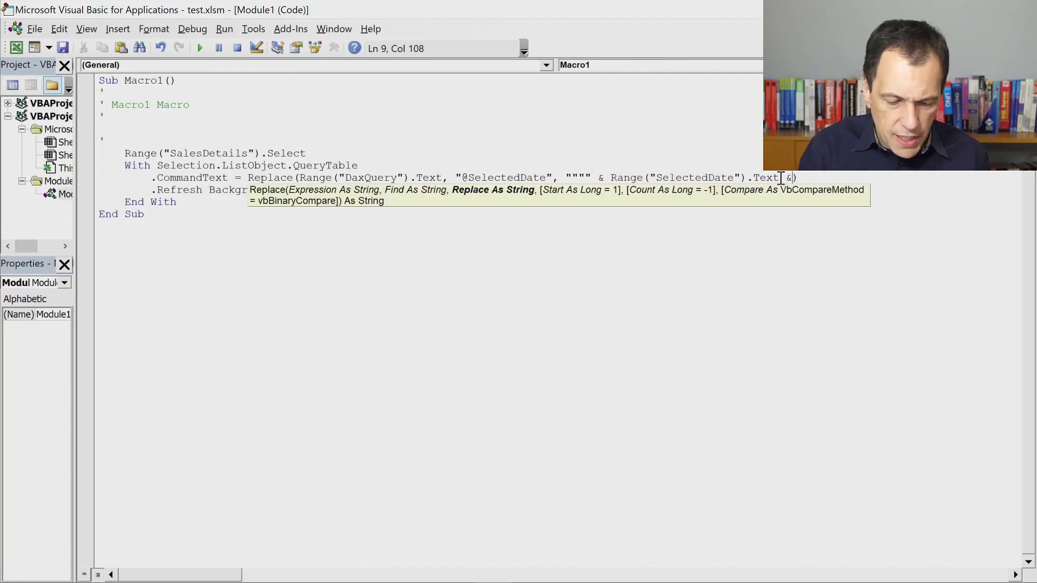
{"action": "type", "text": "\"\"\""}
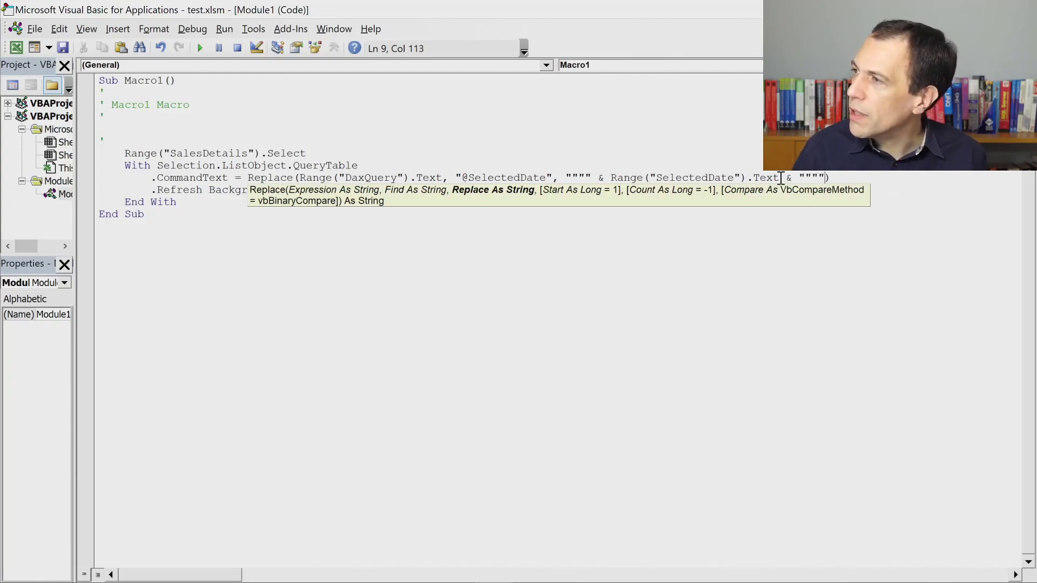
{"action": "key", "text": "End"}
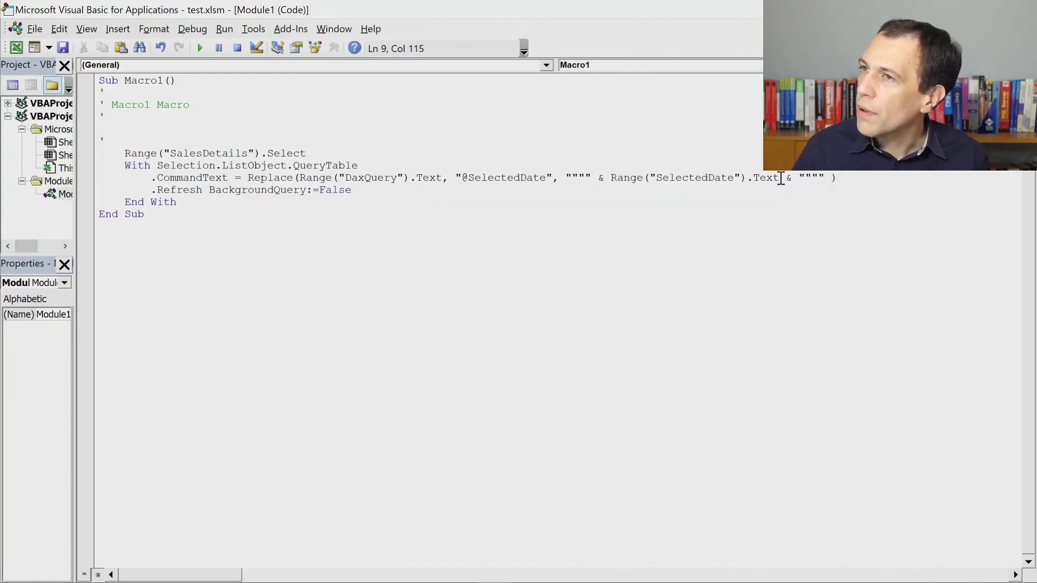
- Move the code editor aside, run Macro1 to refresh the SalesDetails table, and select the SelectedDate cell on the tmp923A sheet
{"action": "left_click_drag", "start_coordinate": [273, 11], "coordinate": [817, 156]}
{"action": "left_click", "coordinate": [724, 236]}
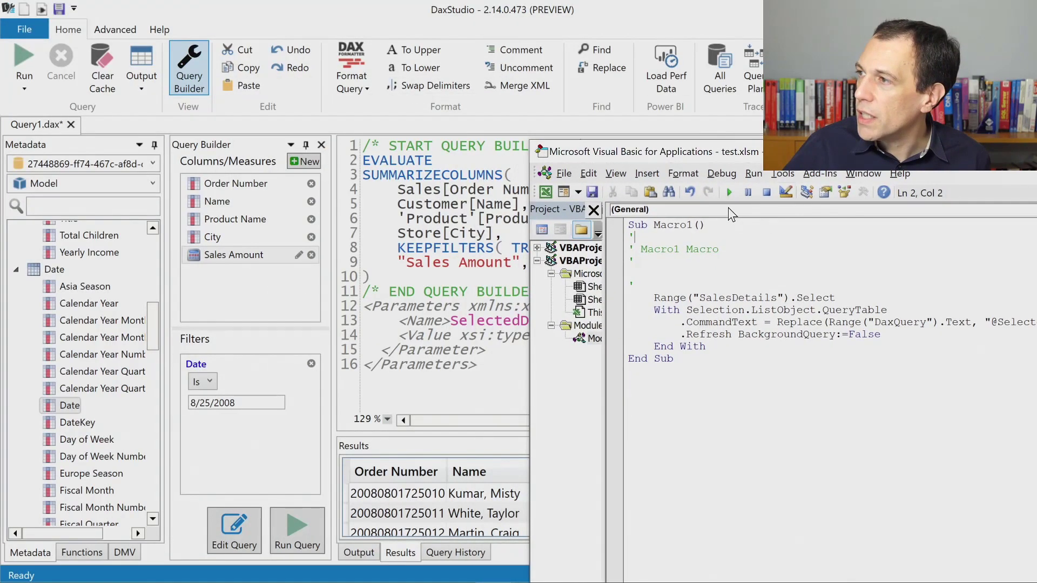
{"action": "left_click", "coordinate": [729, 193]}
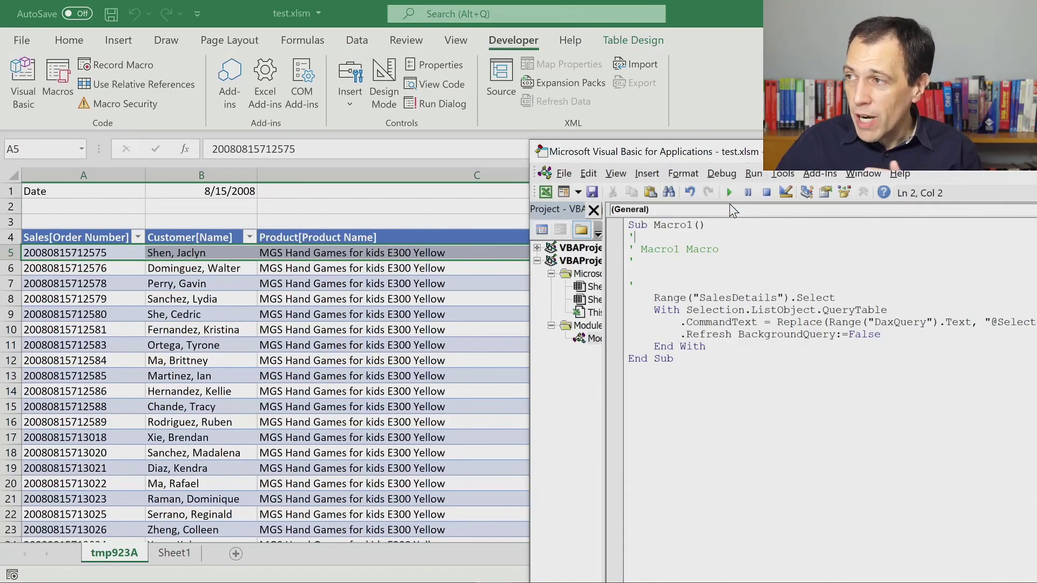
{"action": "key", "text": "F5"}
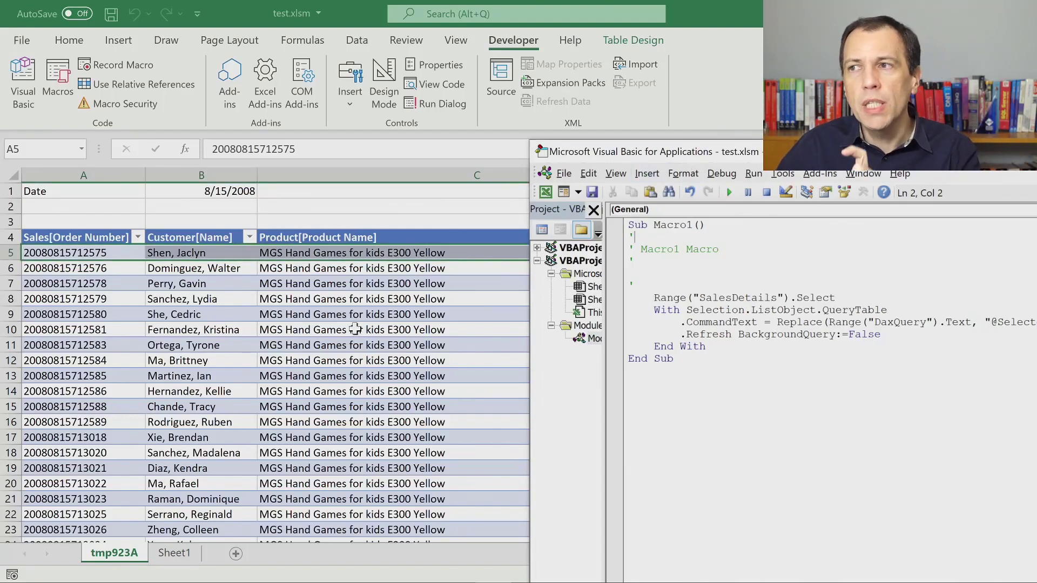
{"action": "left_click", "coordinate": [201, 194]}
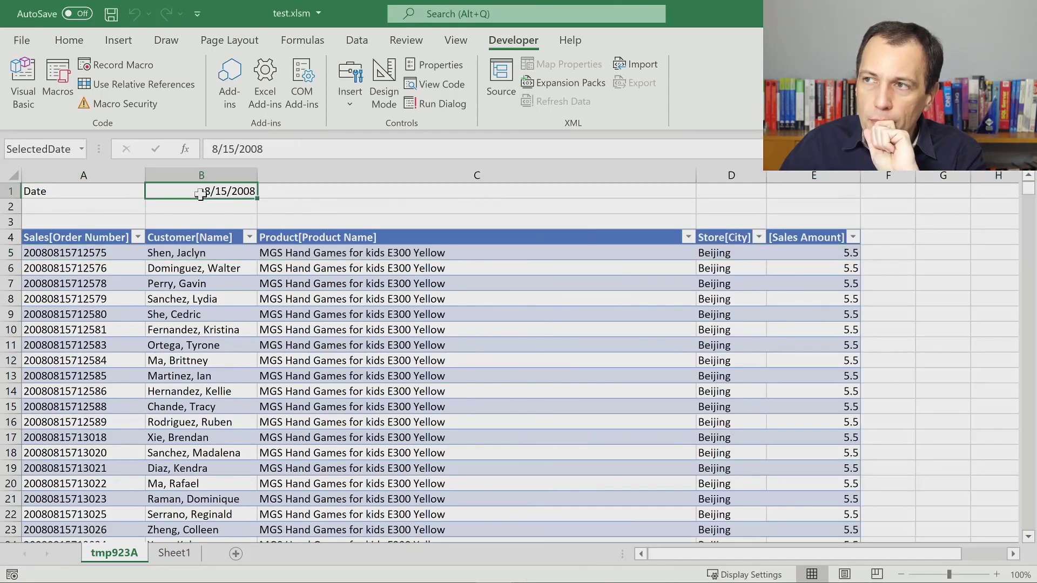
- Switch to the web browser, maximize it, and search Google for "execute vba when cell value changes"
{"action": "key", "text": "alt+Tab"}
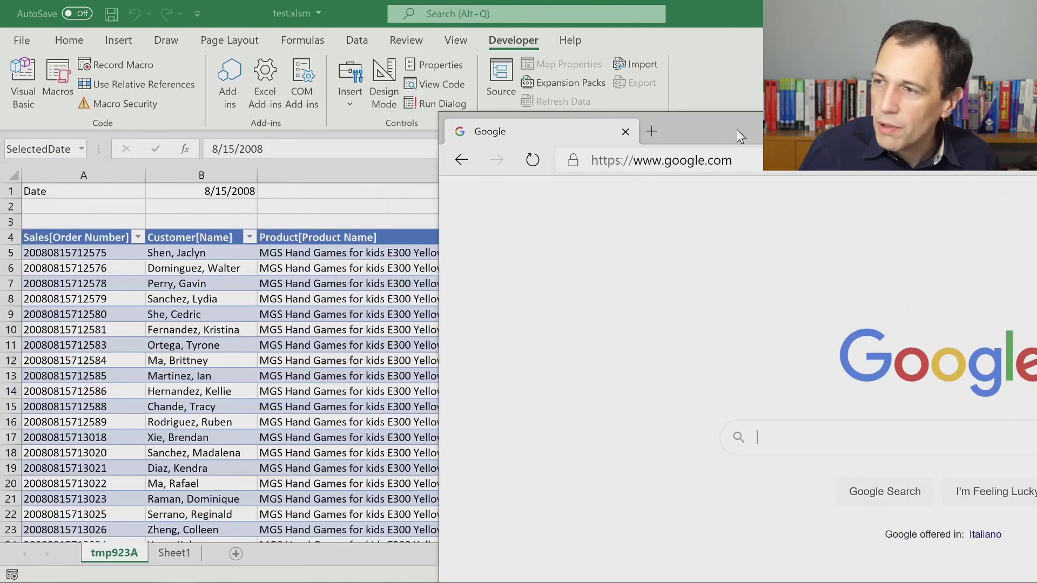
{"action": "left_click_drag", "start_coordinate": [736, 128], "coordinate": [623, 143]}
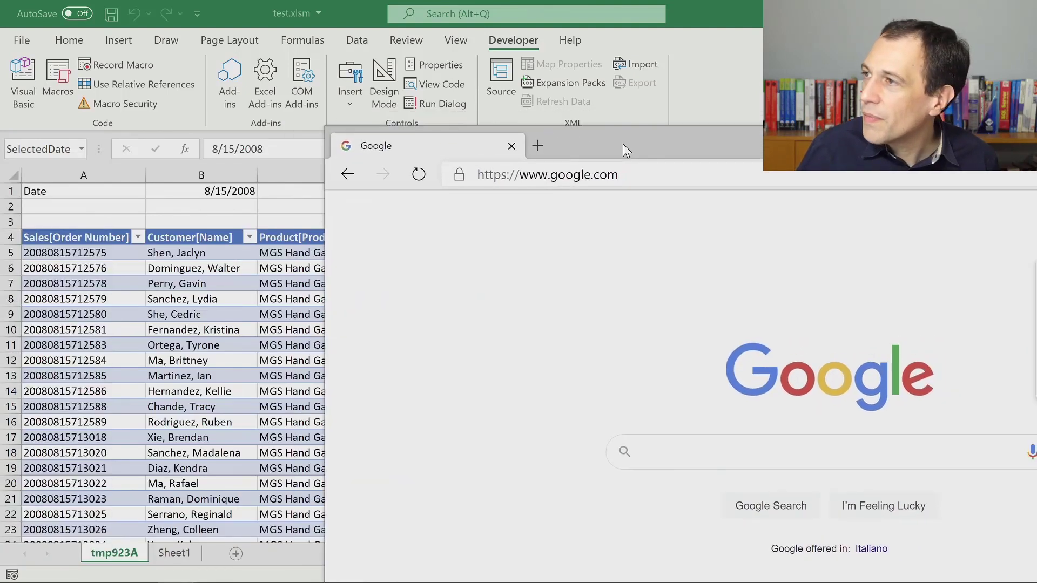
{"action": "double_click", "coordinate": [623, 144]}
{"action": "left_click", "coordinate": [478, 293]}
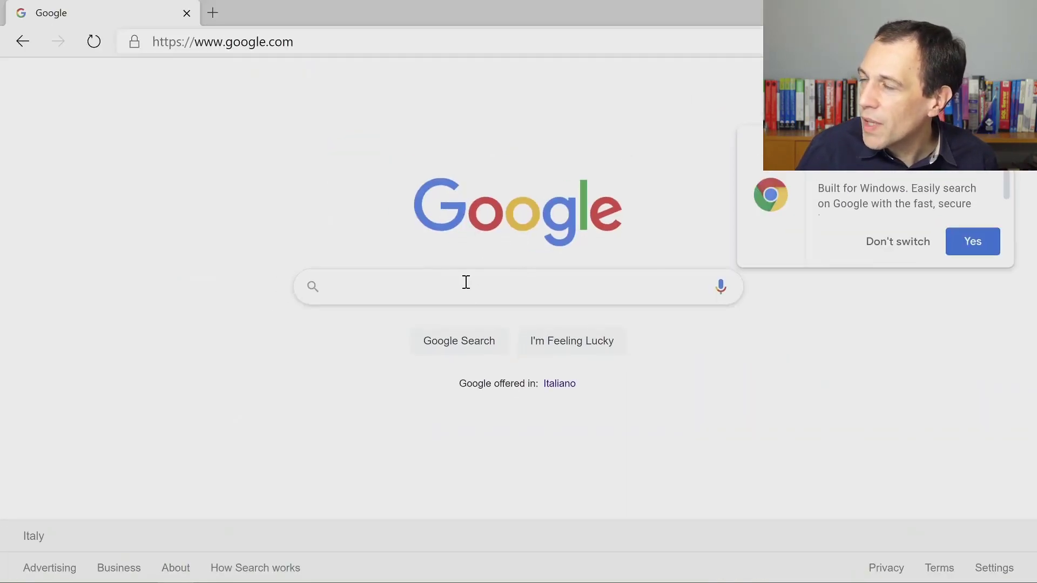
{"action": "left_click", "coordinate": [466, 282]}
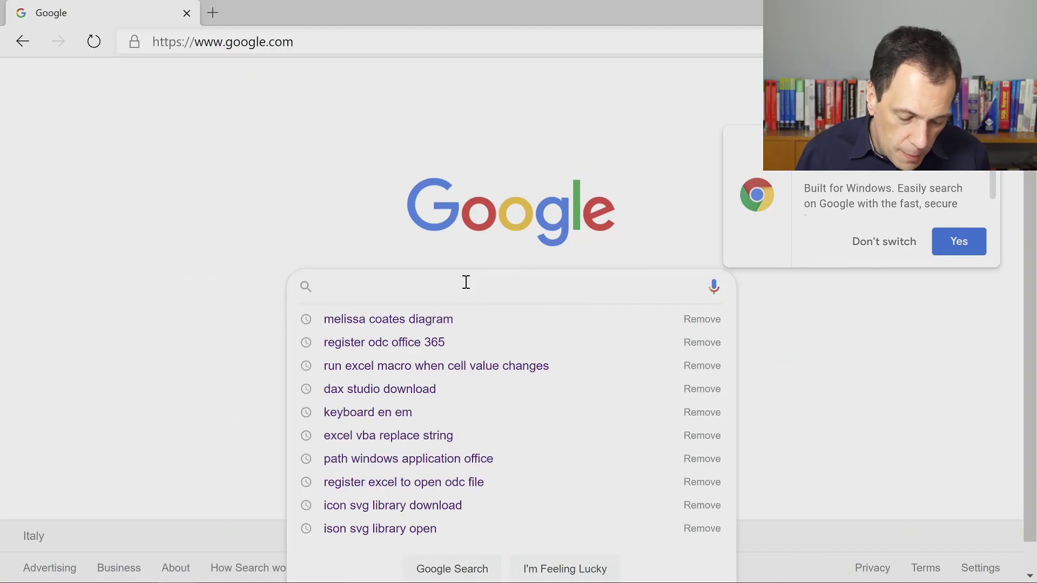
{"action": "type", "text": "exec"}
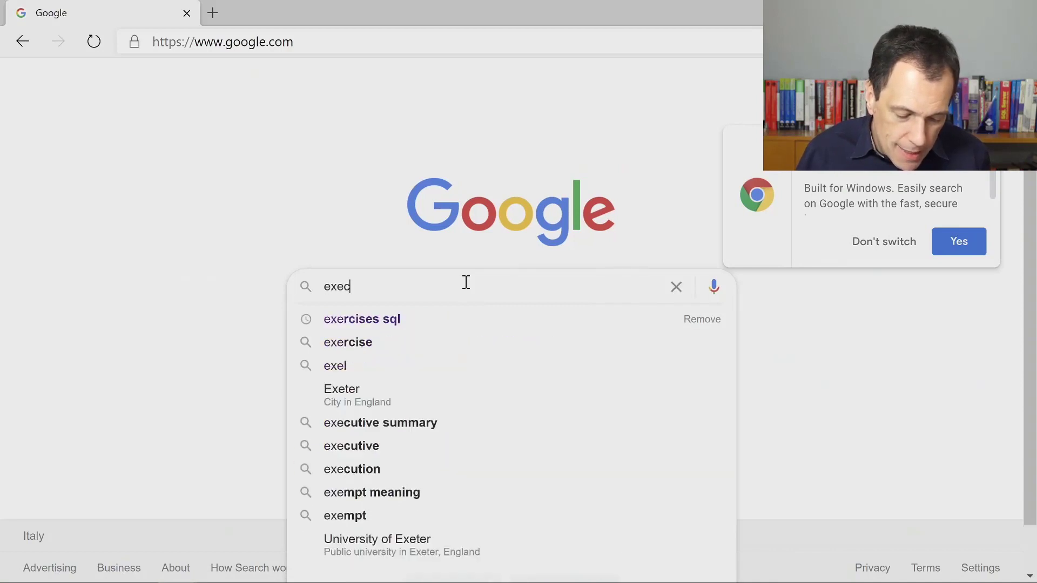
{"action": "type", "text": "ute vba when"}
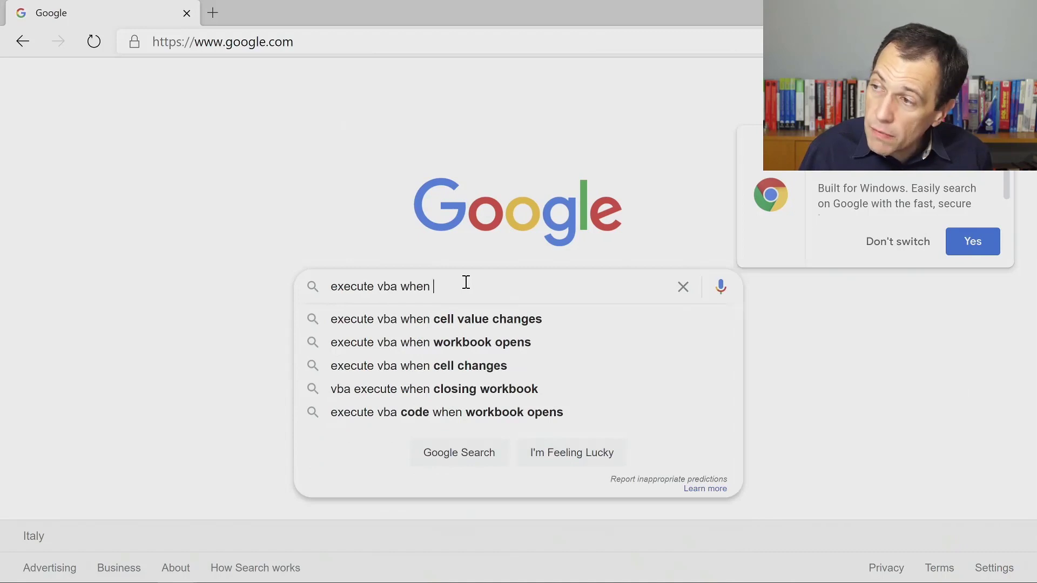
{"action": "key", "text": "Down"}
{"action": "key", "text": "Return"}
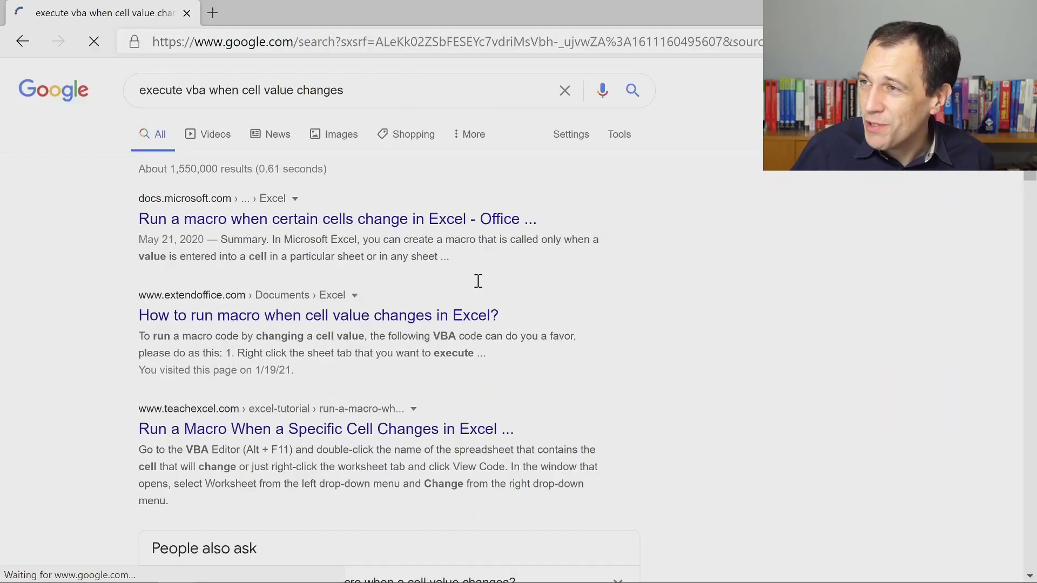
- Open the docs.microsoft.com article on running a macro when certain cells change in a new tab and copy its Worksheet_Change sample code
{"action": "right_click", "coordinate": [323, 221]}
{"action": "left_click", "coordinate": [367, 231]}
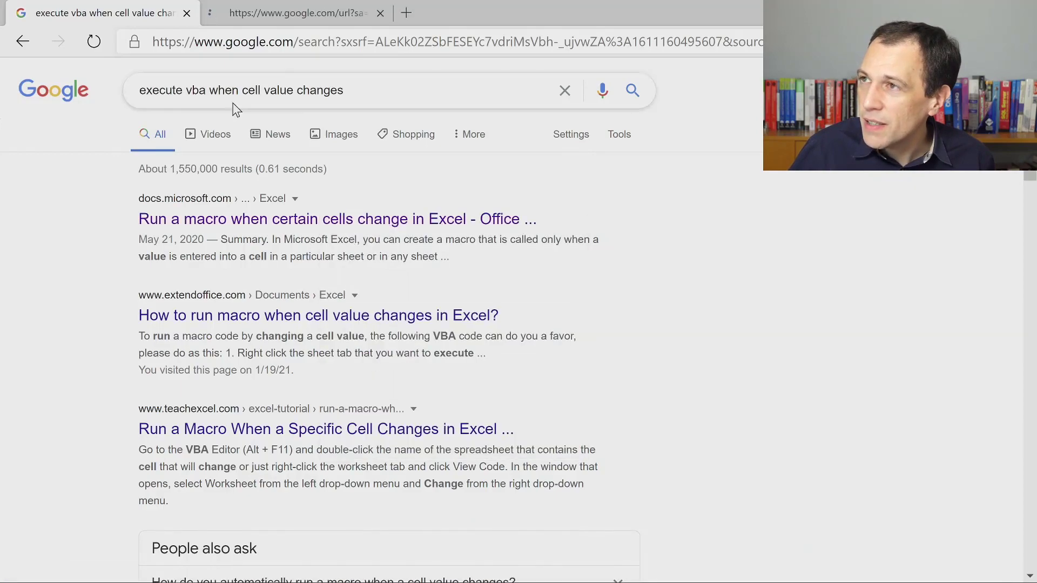
{"action": "left_click", "coordinate": [261, 18]}
{"action": "scroll", "coordinate": [535, 373], "scroll_direction": "down", "scroll_amount": 8}
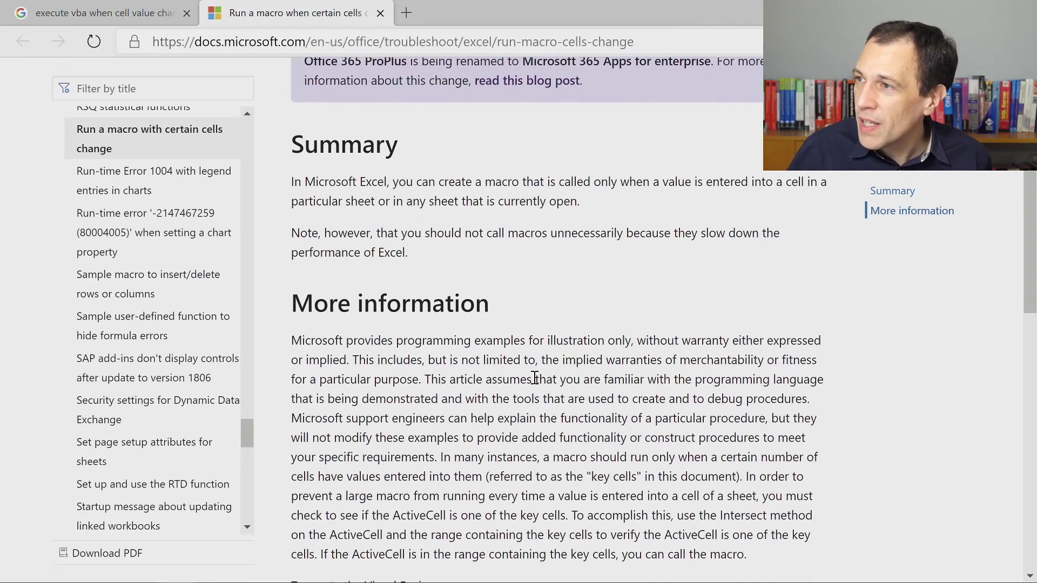
{"action": "scroll", "coordinate": [534, 377], "scroll_direction": "down", "scroll_amount": 5}
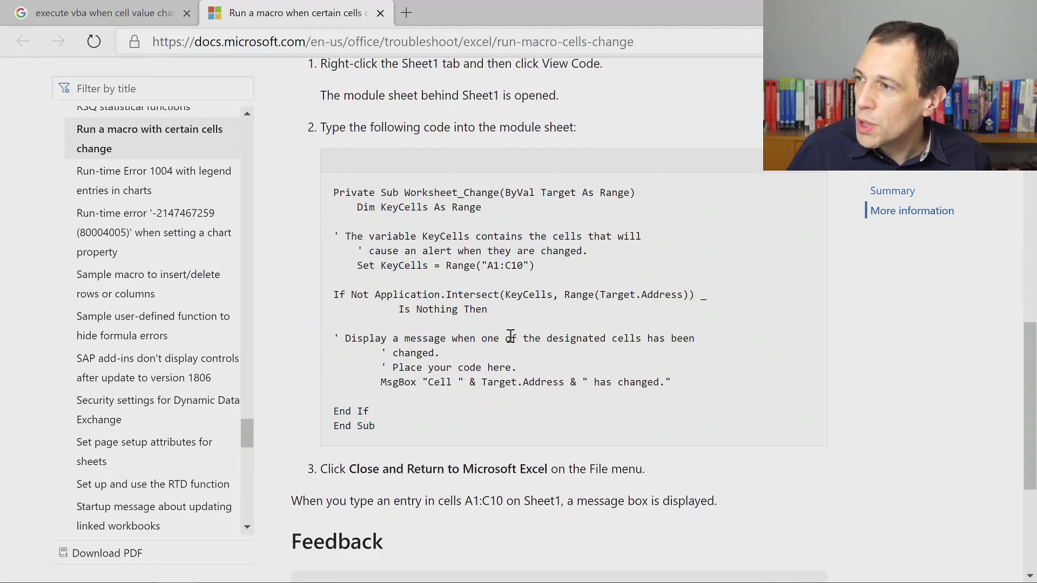
{"action": "left_click_drag", "start_coordinate": [389, 426], "coordinate": [337, 195]}
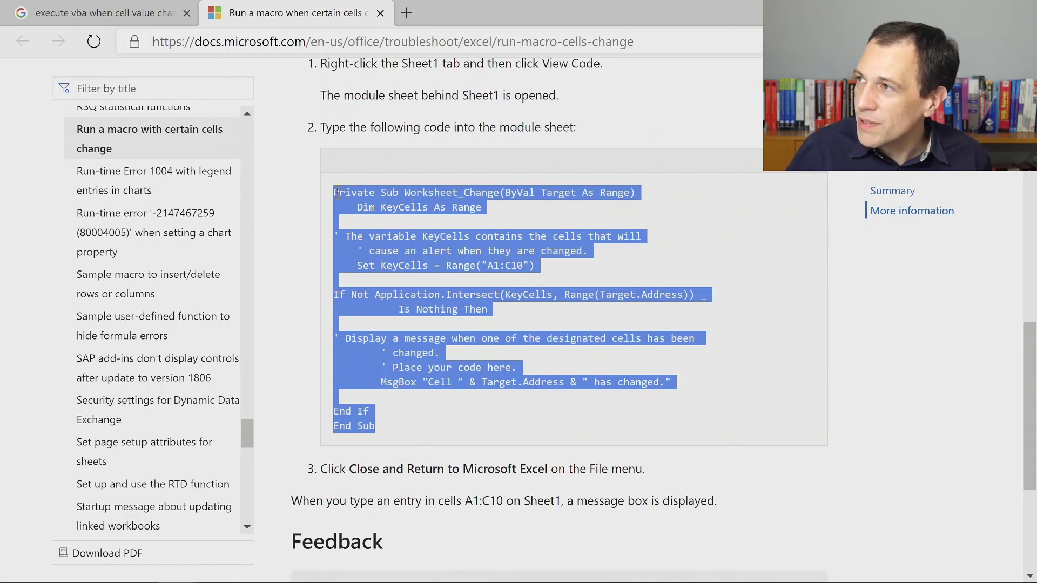
{"action": "scroll", "coordinate": [484, 240], "scroll_direction": "up", "scroll_amount": 3}
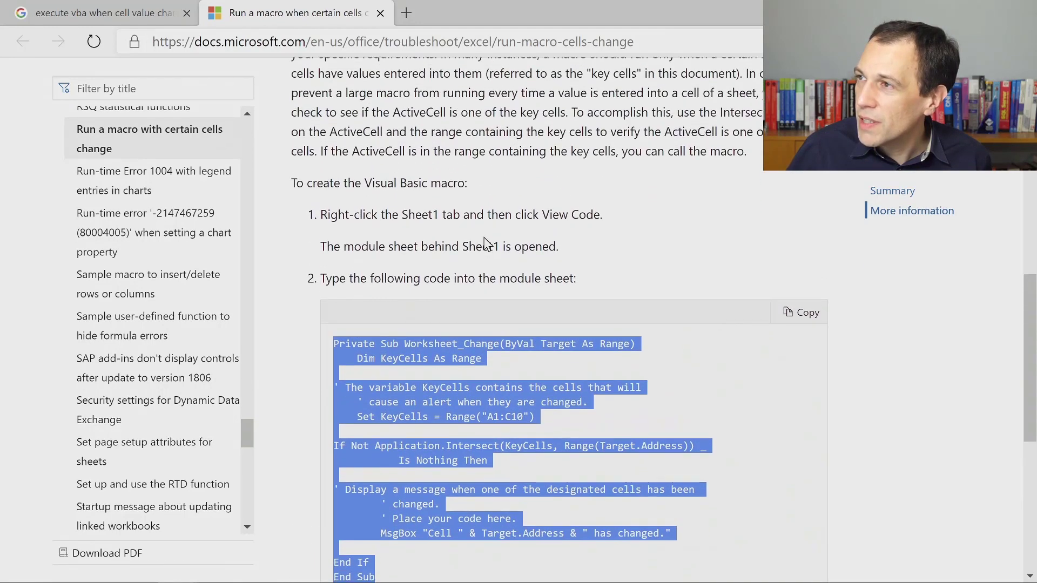
- Return to Excel's Visual Basic editor and paste the Worksheet_Change sample into the Sheet1 (tmp923A) code module of test.xlsm
{"action": "key", "text": "alt+Tab"}
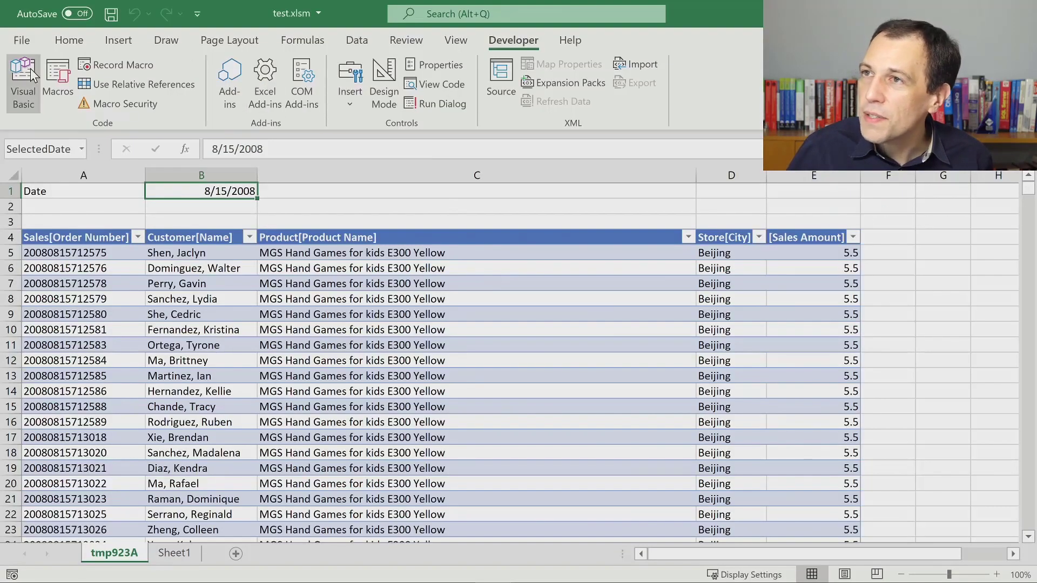
{"action": "left_click", "coordinate": [27, 76]}
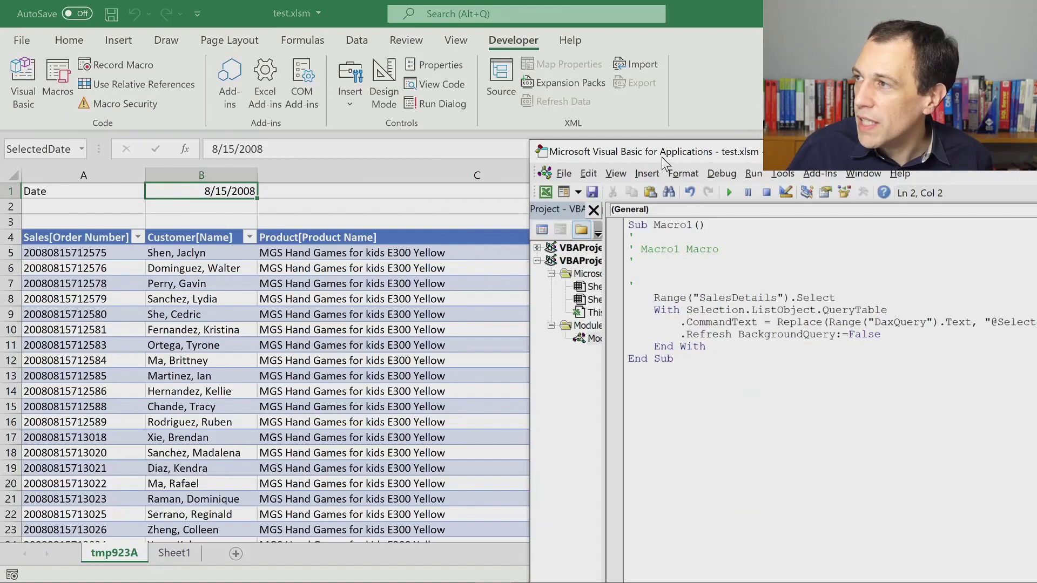
{"action": "left_click", "coordinate": [424, 374]}
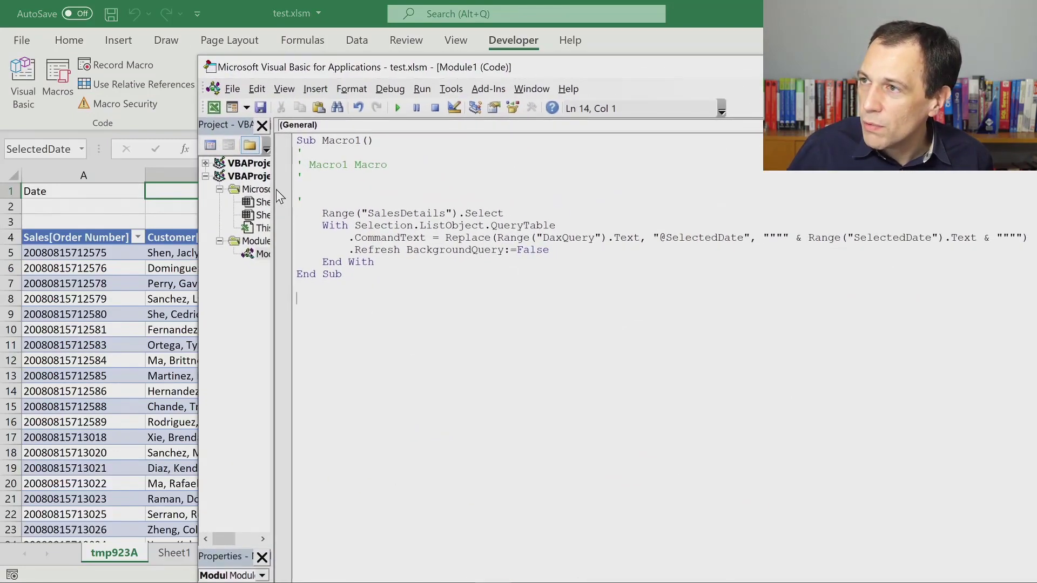
{"action": "left_click_drag", "start_coordinate": [274, 190], "coordinate": [385, 197]}
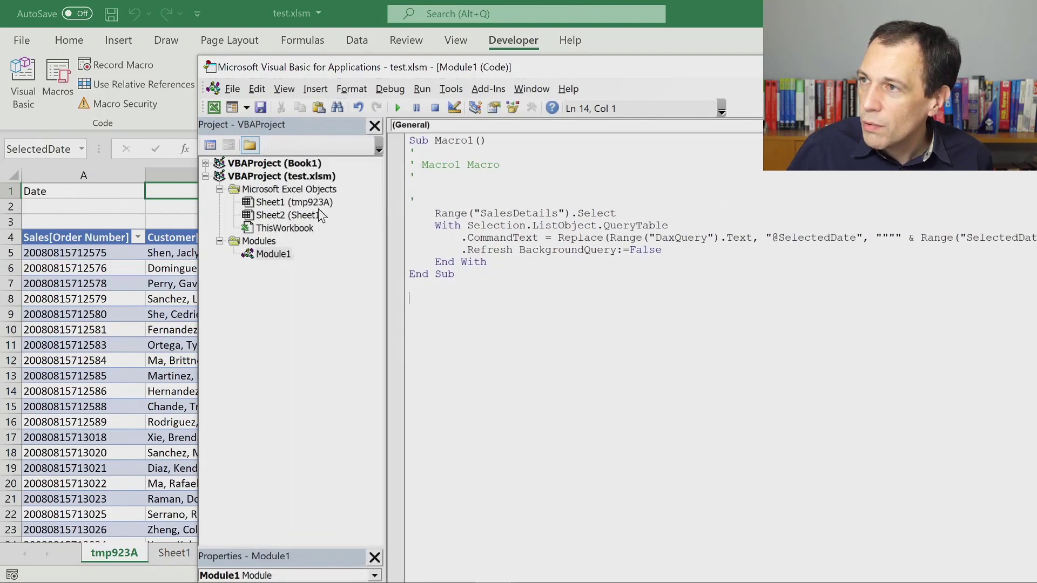
{"action": "double_click", "coordinate": [302, 204]}
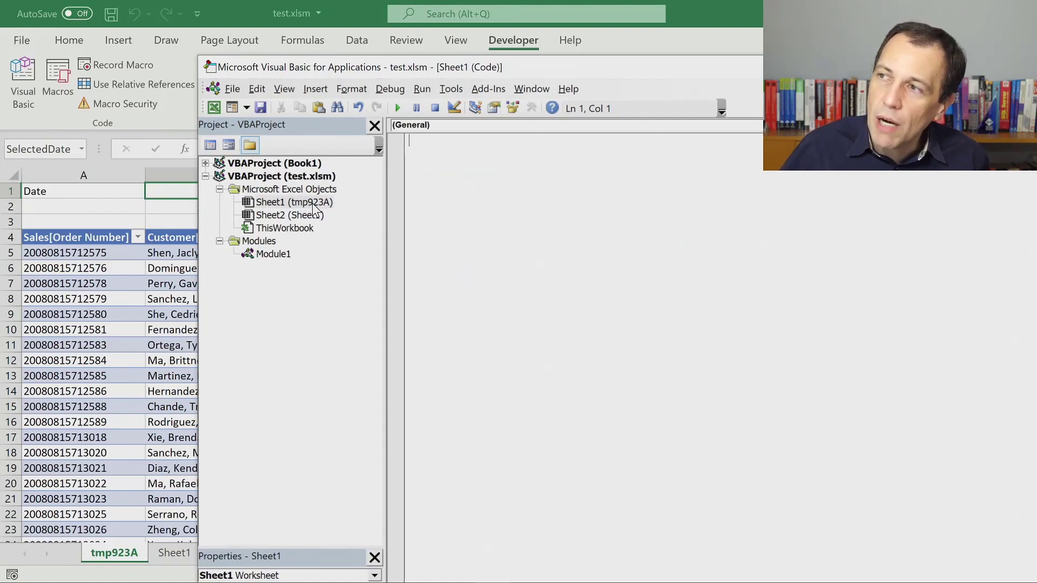
{"action": "type", "text": "Private Sub Worksheet_Change(ByVal Target As Range)     Dim KeyCells As Range  ' The variable KeyCells contains the cells that will     ' cause an alert when they are changed.     Set KeyCells = Range(\"A1:C10\")  If Not Application.Intersect(KeyCells, Range(Target.Address)) _            Is Nothing Then  ' Display a message when one of the designated cells has been         ' changed.         ' Place your code here.         MsgBox \"Cell \" & Target.Address & \" has changed.\"  End If End Sub"}
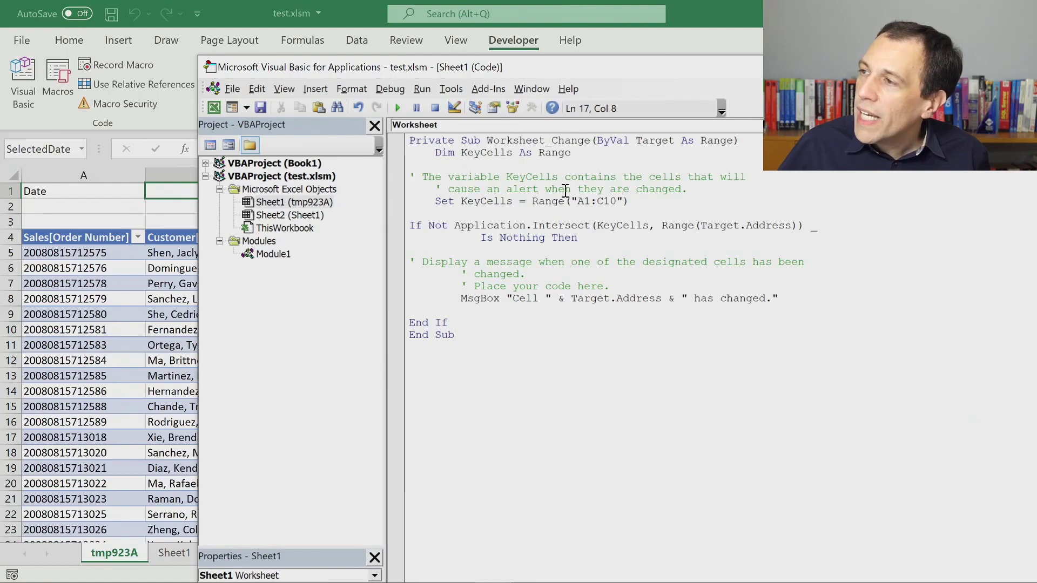
- Replace the A1:C10 range in the Set KeyCells line with the named range SelectedDate
{"action": "left_click_drag", "start_coordinate": [577, 201], "coordinate": [617, 202]}
{"action": "type", "text": "SelectedDate"}
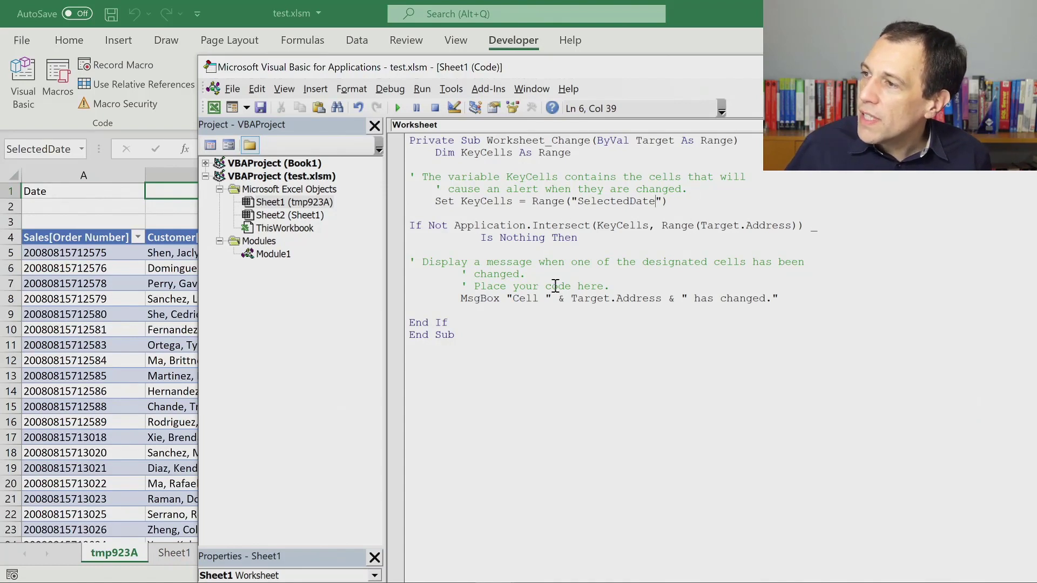
{"action": "left_click", "coordinate": [603, 324]}
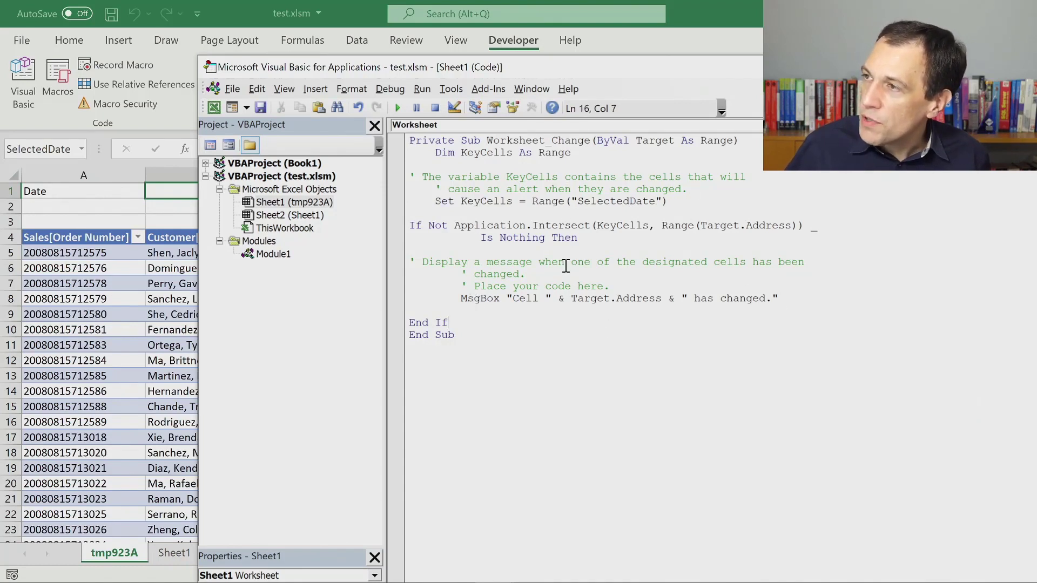
- Return to the tmp923A worksheet, set the SelectedDate cell to 8/16/2008 to test the change event, and dismiss the message
{"action": "left_click", "coordinate": [334, 6]}
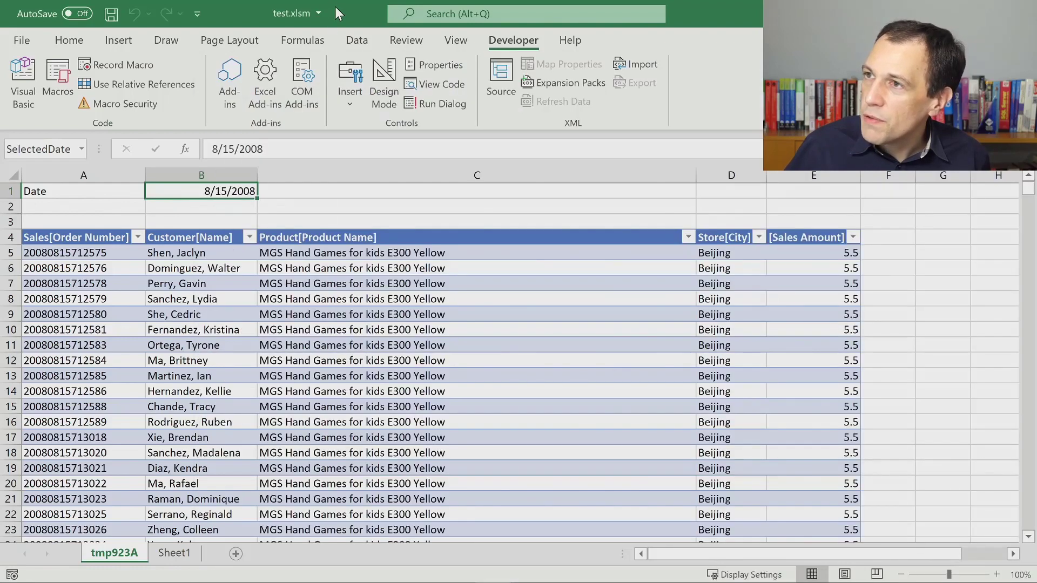
{"action": "left_click", "coordinate": [233, 149]}
{"action": "key", "text": "BackSpace"}
{"action": "type", "text": "6"}
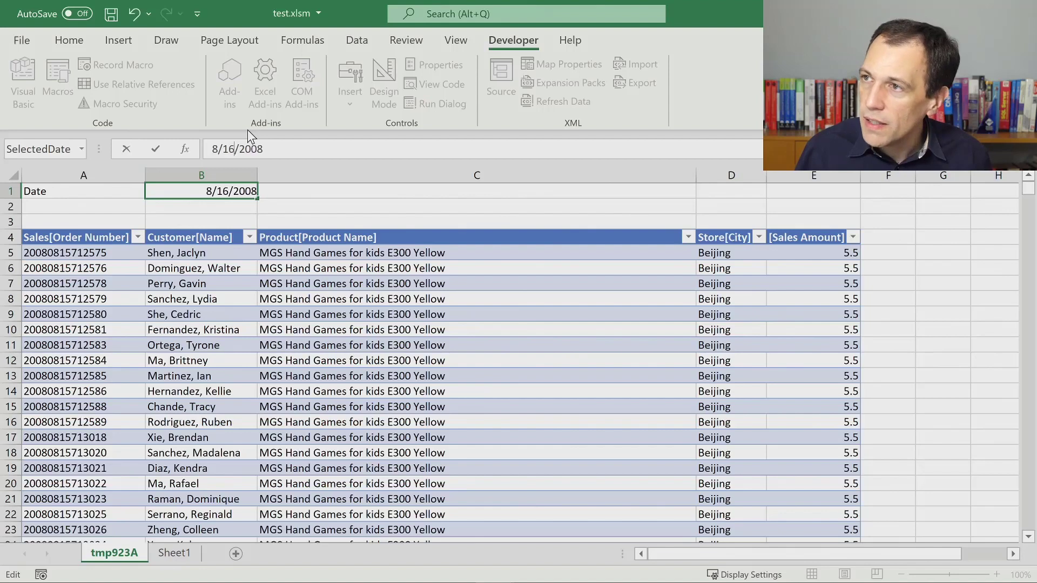
{"action": "key", "text": "Return"}
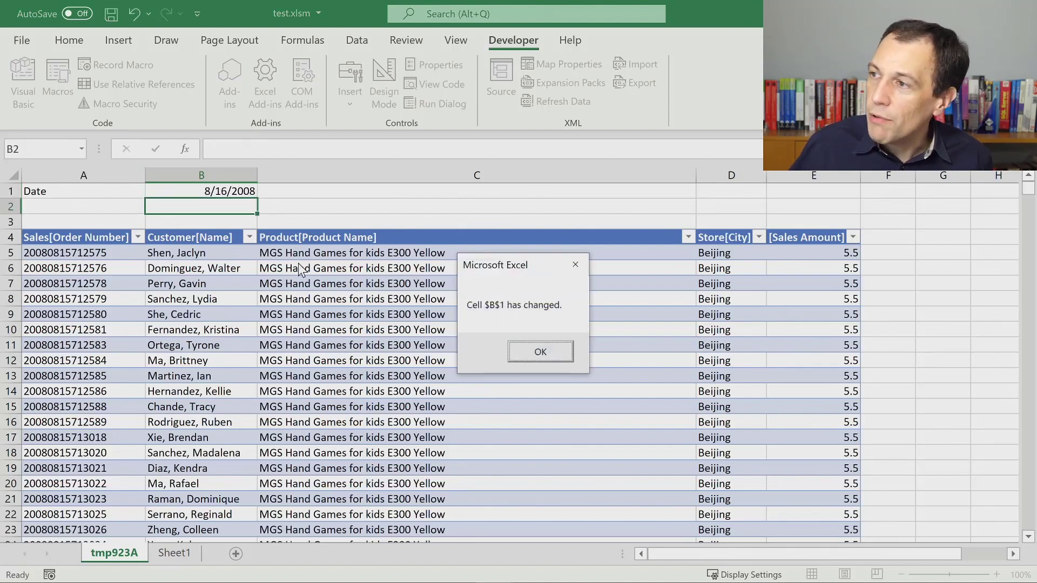
{"action": "left_click", "coordinate": [540, 352]}
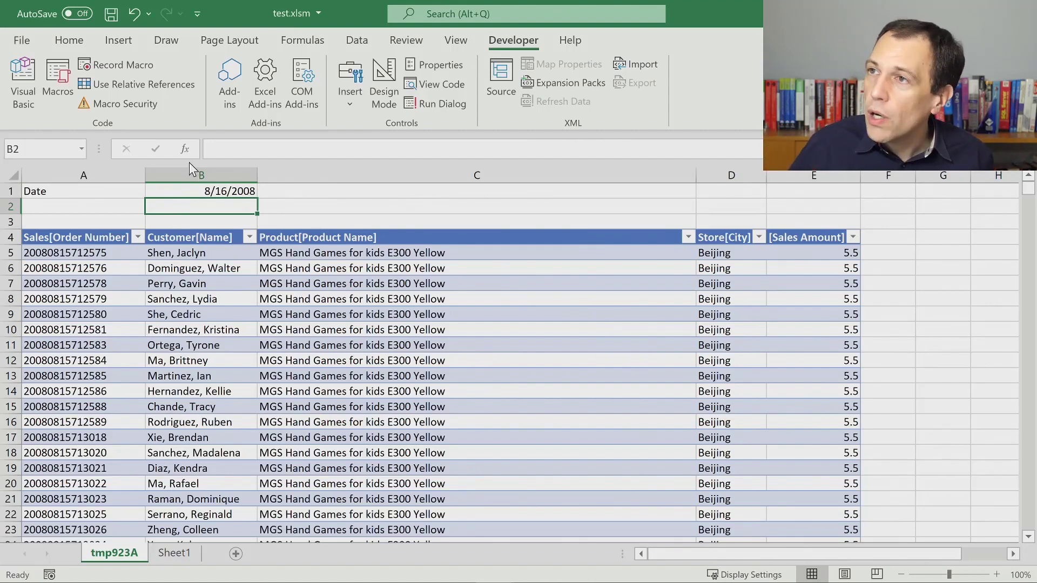
- Reopen the Visual Basic editor and copy the SalesDetails refresh code from the body of Macro1 in Module1
{"action": "left_click", "coordinate": [21, 81]}
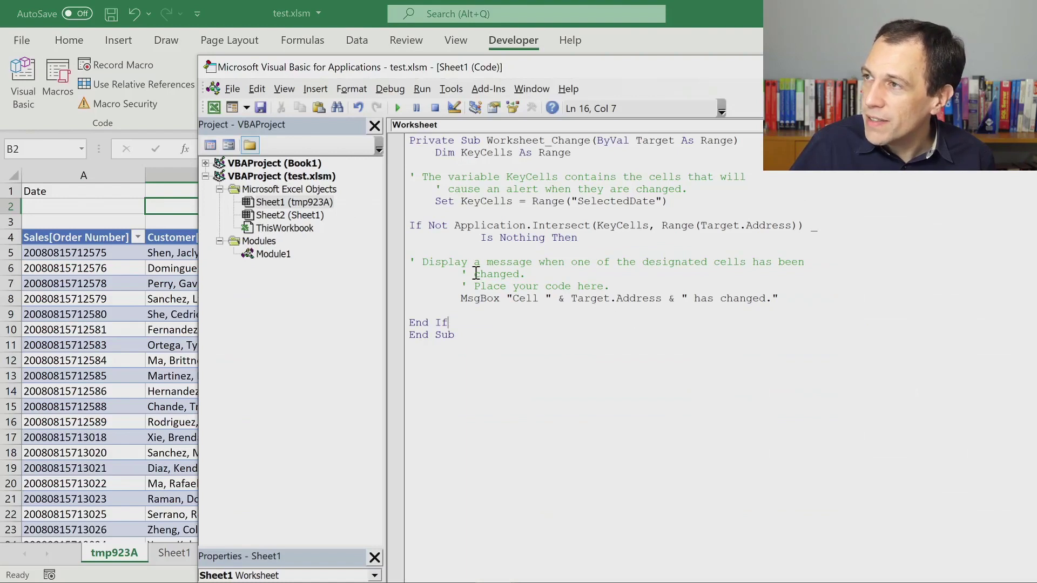
{"action": "left_click_drag", "start_coordinate": [568, 267], "coordinate": [405, 217]}
{"action": "key", "text": "ctrl+c"}
{"action": "left_click", "coordinate": [514, 267]}
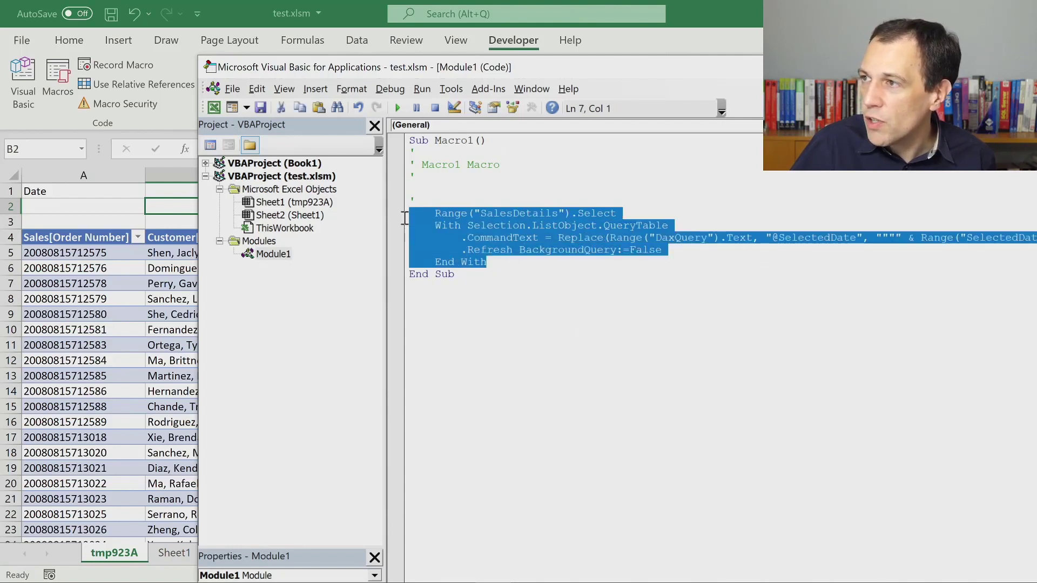
- In the Sheet1 (tmp923A) code module, replace the display-message comments and MsgBox line with the copied SalesDetails refresh code
{"action": "left_click", "coordinate": [318, 203]}
{"action": "double_click", "coordinate": [331, 208]}
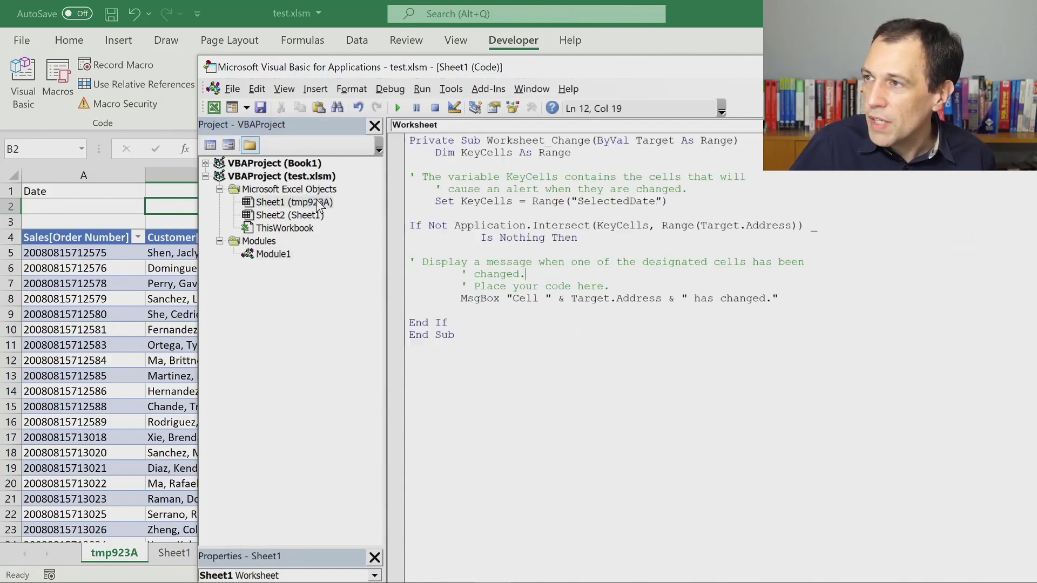
{"action": "left_click_drag", "start_coordinate": [810, 304], "coordinate": [370, 255]}
{"action": "key", "text": "ctrl+v"}
{"action": "type", "text": ".Refresh BackgroundQuery:=False     End With"}
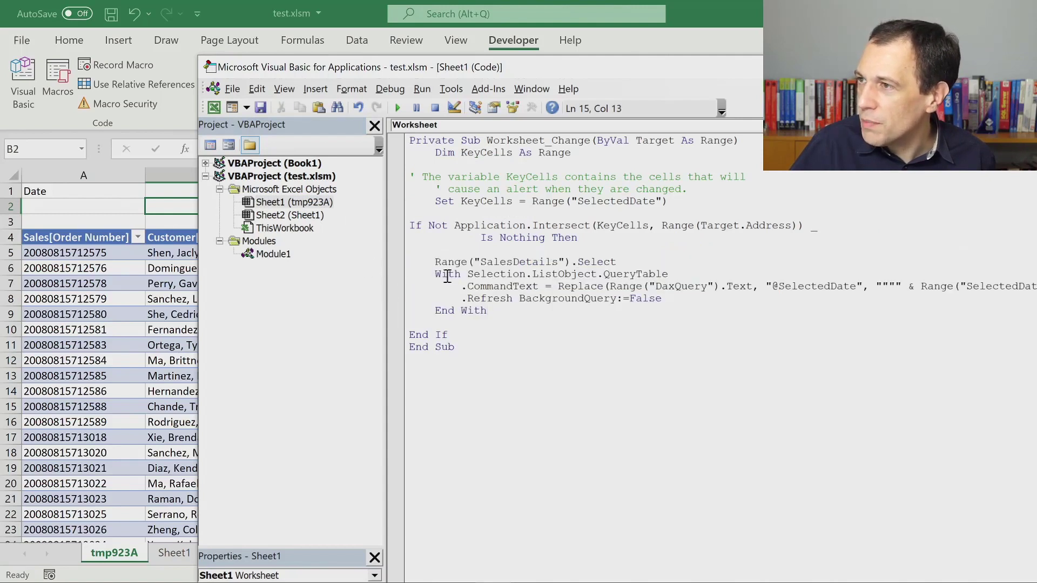
- Indent the pasted SalesDetails refresh block by two more levels and save test.xlsm
{"action": "left_click_drag", "start_coordinate": [523, 317], "coordinate": [378, 264]}
{"action": "key", "text": "Tab"}
{"action": "key", "text": "Tab"}
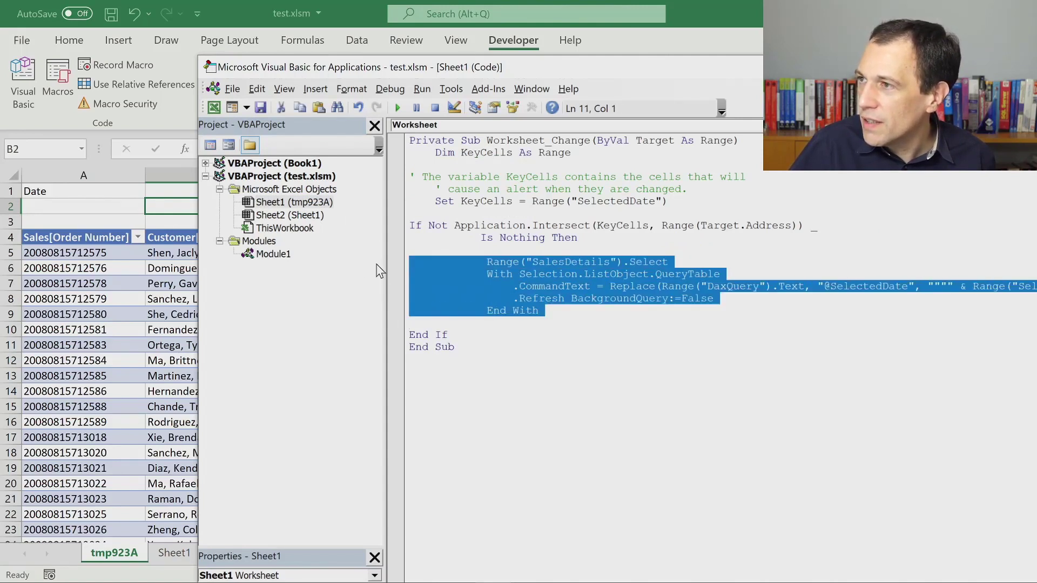
{"action": "left_click", "coordinate": [701, 326]}
{"action": "left_click", "coordinate": [262, 107]}
- Set the SelectedDate cell to 8/15/2008 to trigger the refresh code, and open the run-time error in the debugger
{"action": "left_click", "coordinate": [167, 192]}
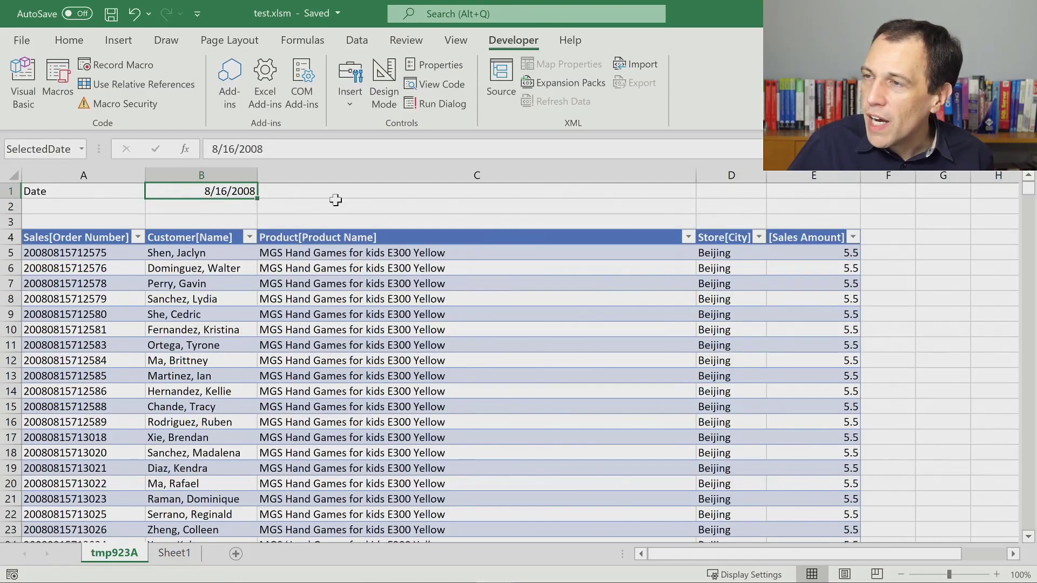
{"action": "left_click", "coordinate": [236, 149]}
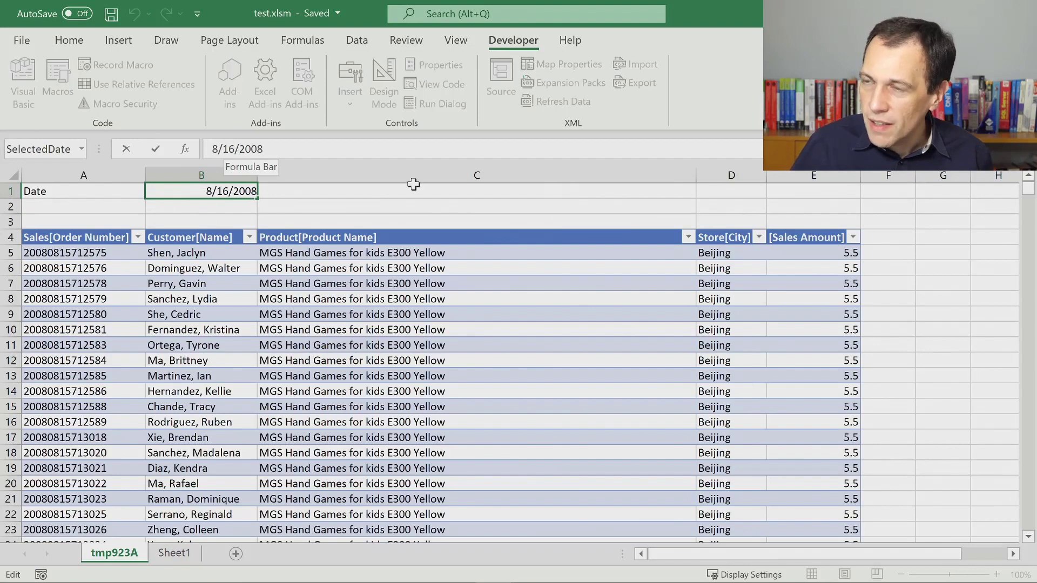
{"action": "key", "text": "BackSpace"}
{"action": "type", "text": "5"}
{"action": "key", "text": "Return"}
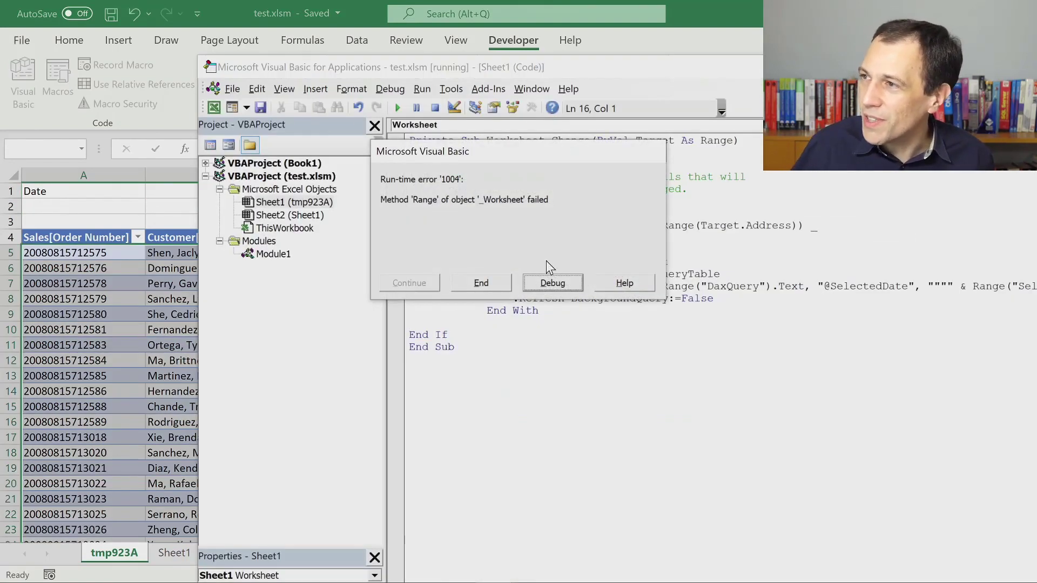
{"action": "left_click", "coordinate": [552, 282]}
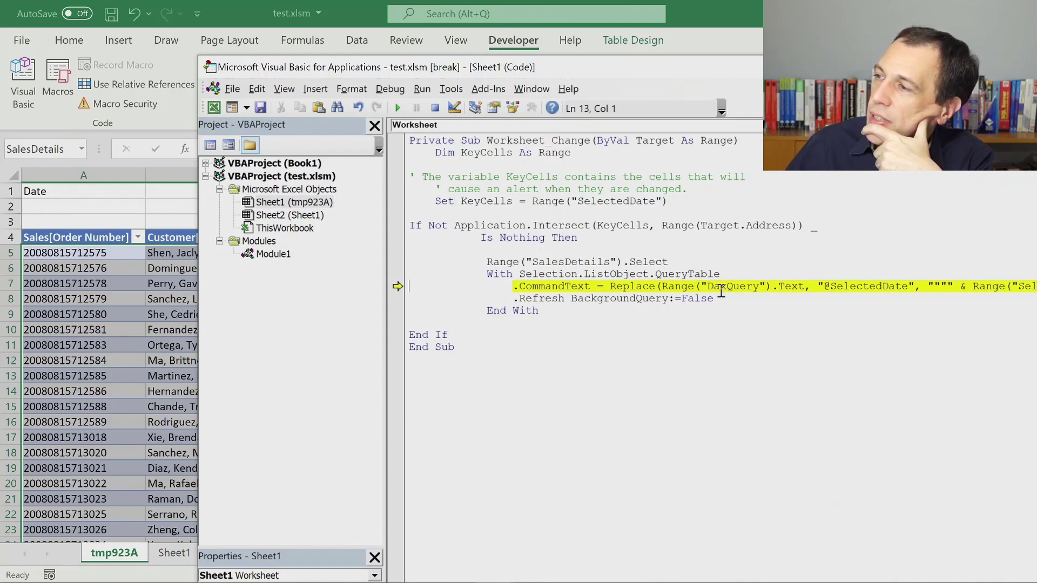
- Try qualifying Range("SalesDetails").Select with the prefix ThisWorkbook. and reset the halted code
{"action": "mouse_move", "coordinate": [796, 282]}
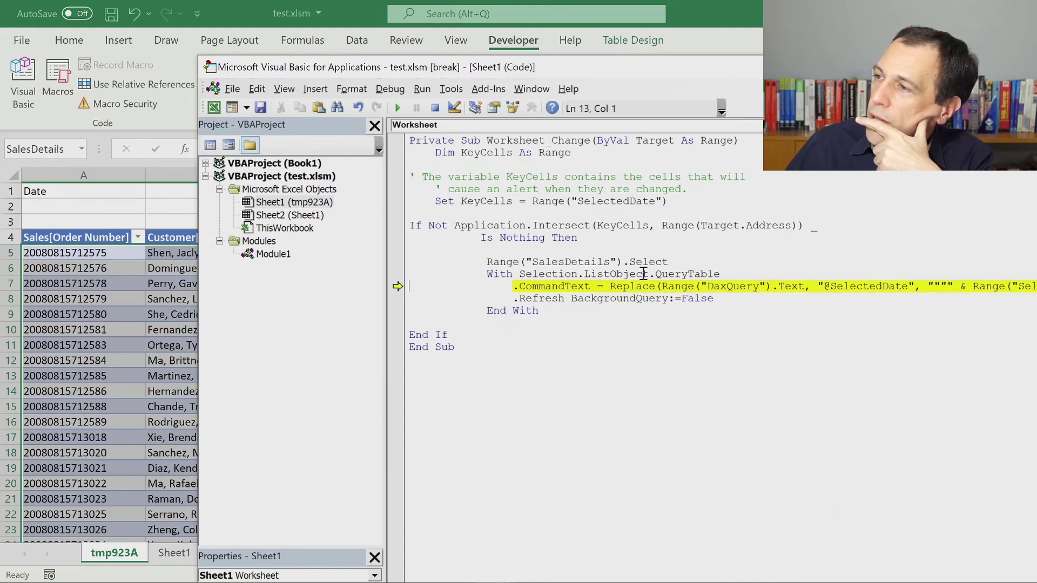
{"action": "left_click", "coordinate": [486, 263]}
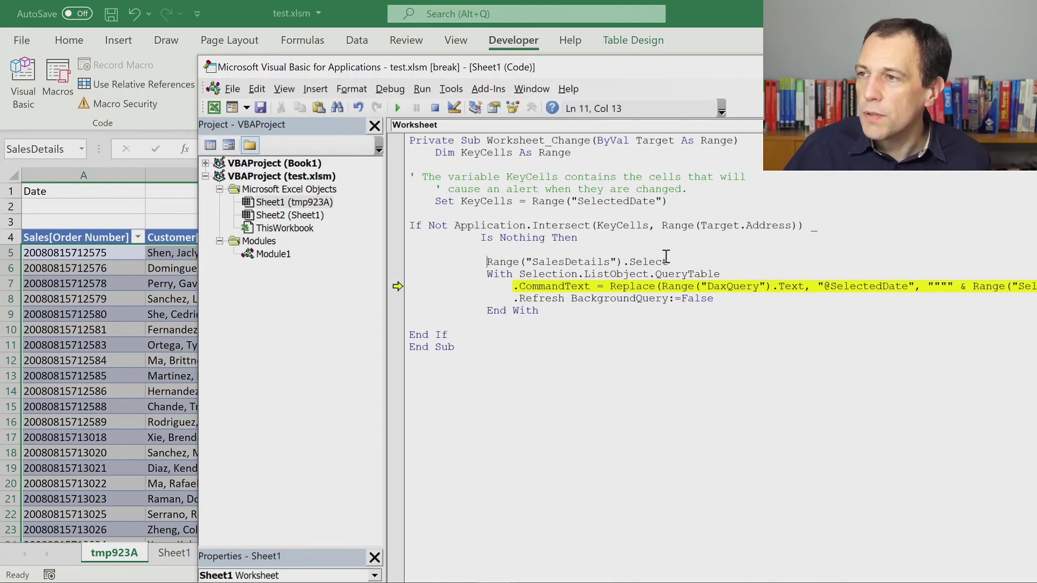
{"action": "type", "text": "ThisWorkbook."}
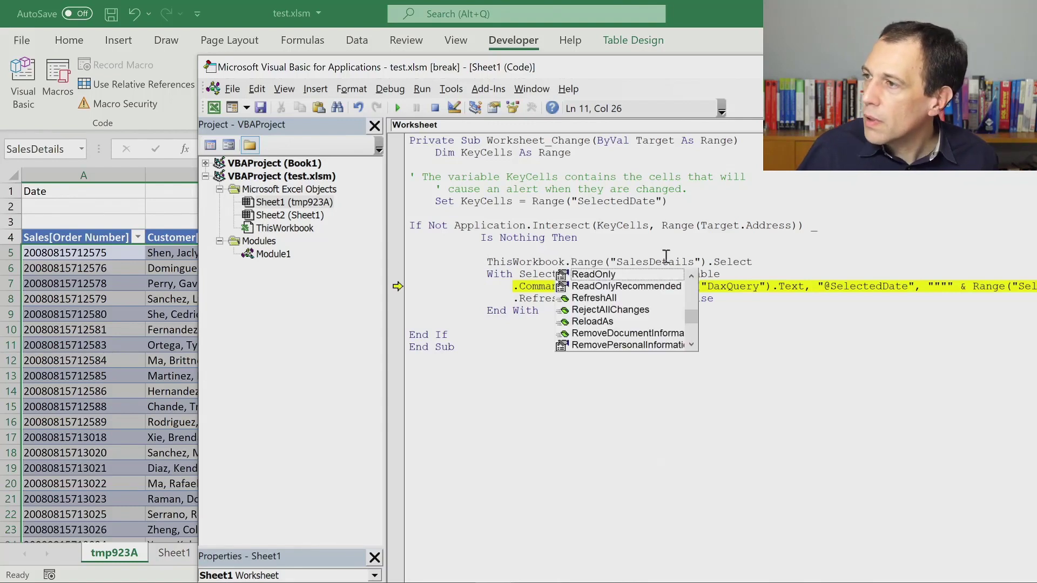
{"action": "key", "text": "Escape"}
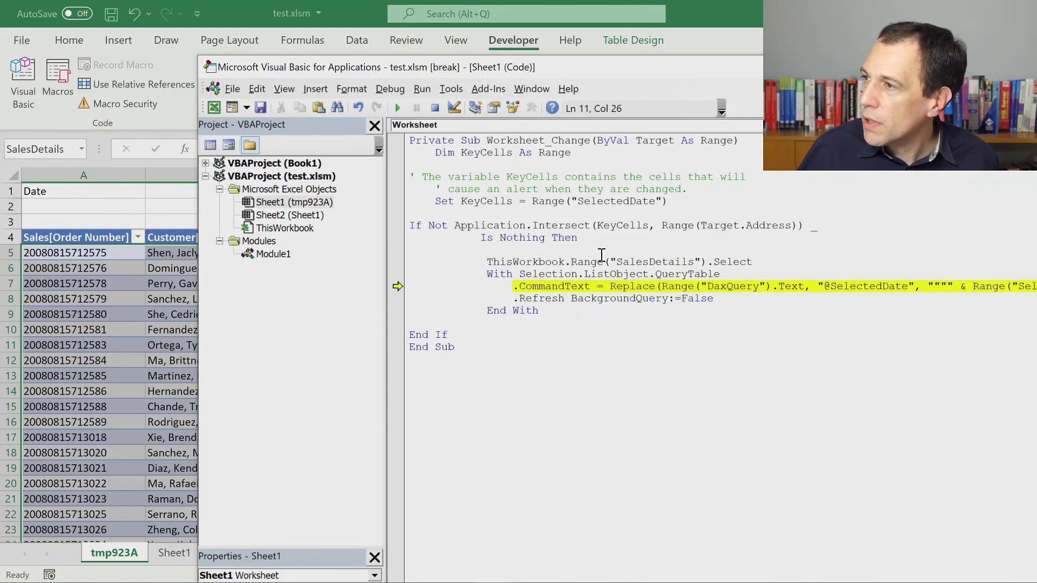
{"action": "left_click", "coordinate": [436, 109]}
{"action": "key", "text": "Up"}
{"action": "key", "text": "Up"}
{"action": "key", "text": "Up"}
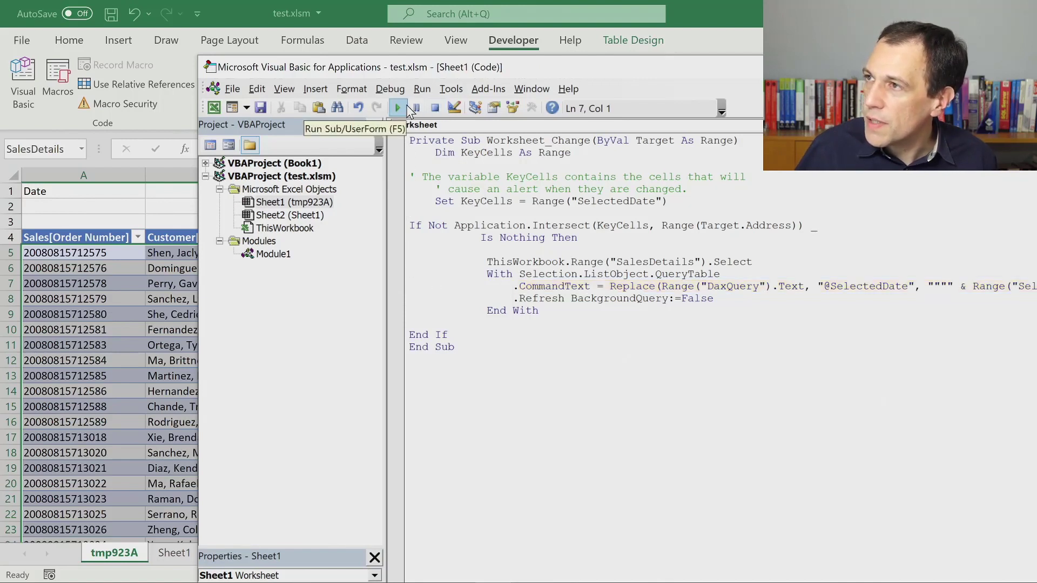
- Set the SelectedDate cell to 8/16/2008 to test the ThisWorkbook version, and dismiss the compile error
{"action": "key", "text": "alt+F11"}
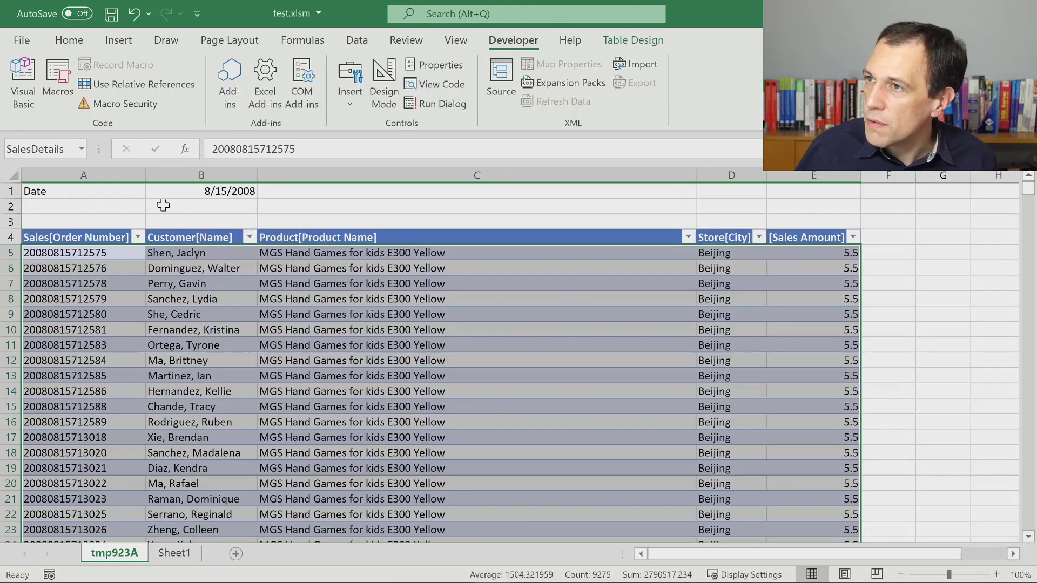
{"action": "left_click", "coordinate": [194, 196]}
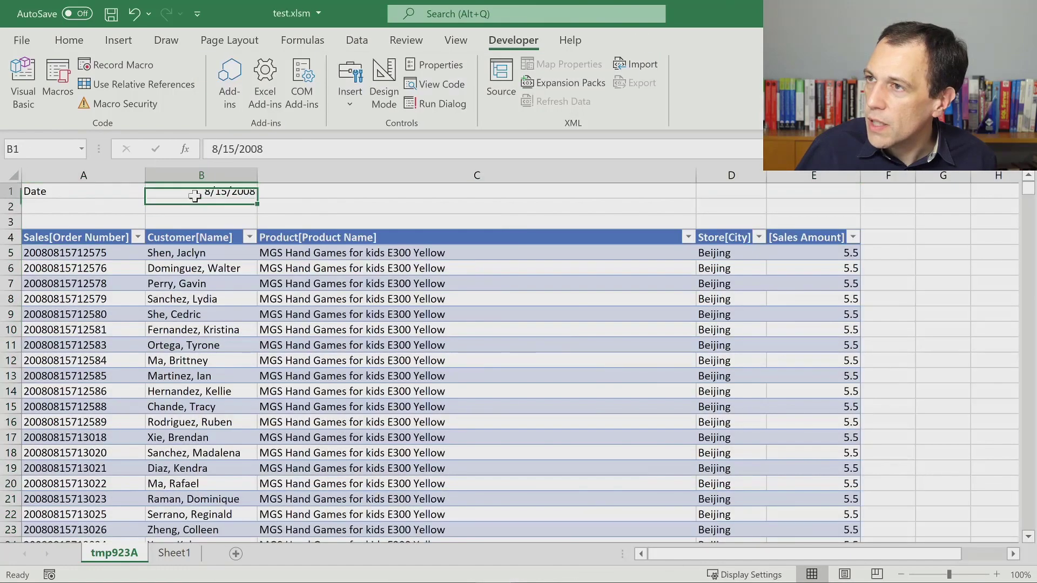
{"action": "left_click", "coordinate": [250, 154]}
{"action": "key", "text": "BackSpace"}
{"action": "type", "text": "6"}
{"action": "key", "text": "Return"}
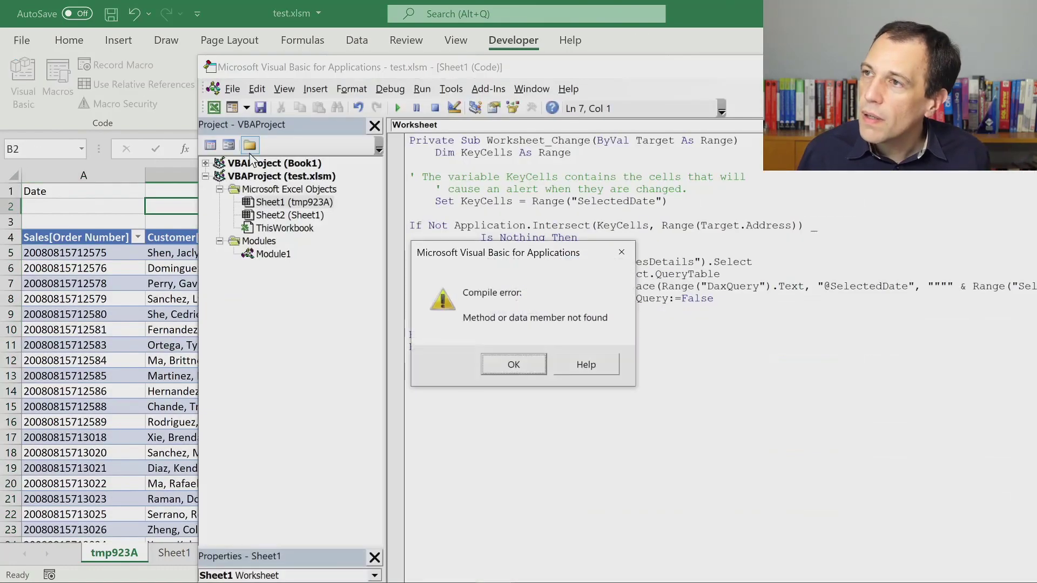
{"action": "key", "text": "Return"}
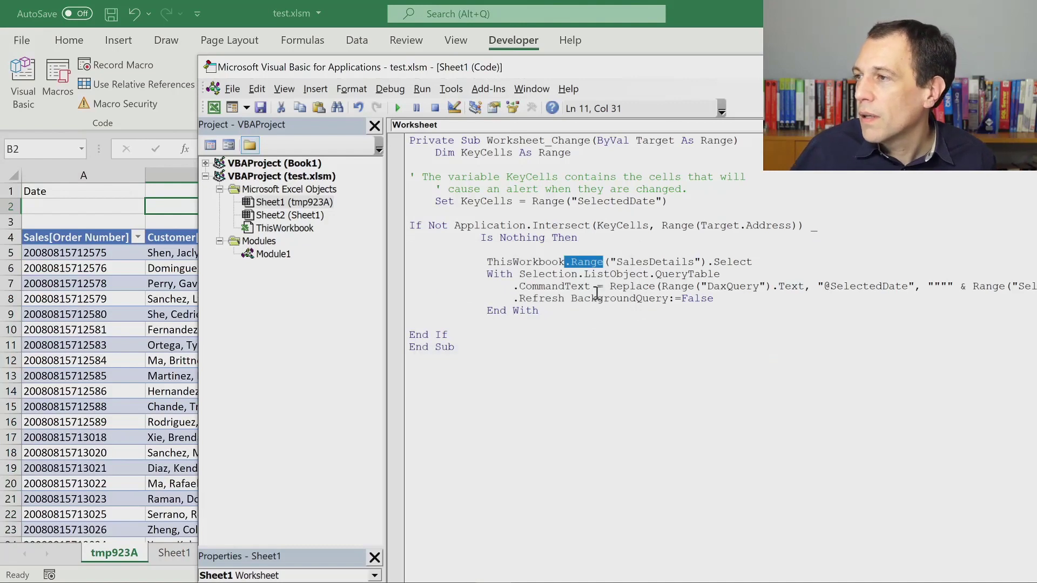
- Replace ThisWorkbook with Worksheets("Sheet1") in front of Range("SalesDetails").Select
{"action": "left_click", "coordinate": [567, 263]}
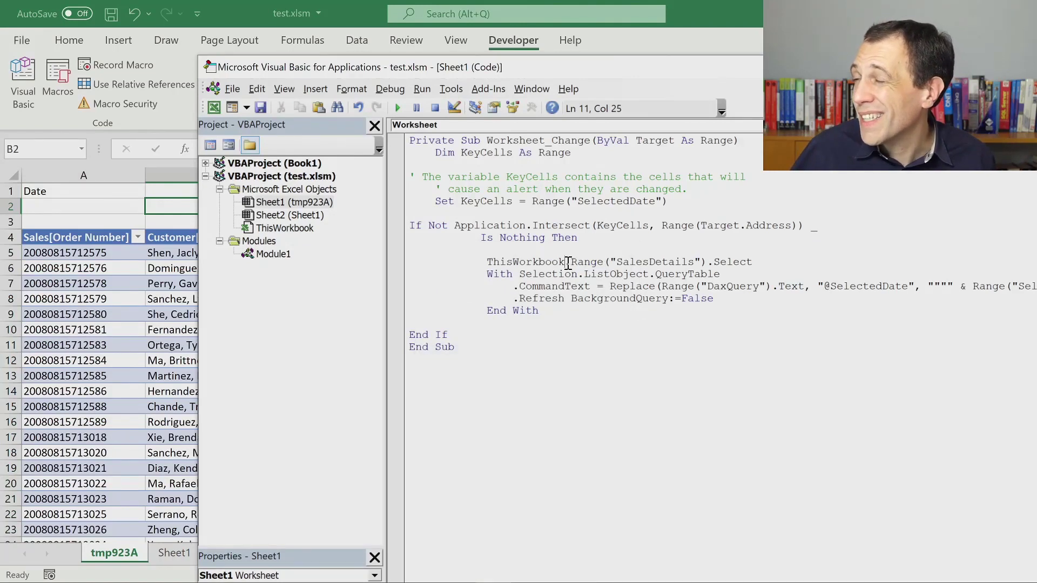
{"action": "key", "text": "shift+Left"}
{"action": "key", "text": "shift+Left"}
{"action": "key", "text": "shift+Left"}
{"action": "key", "text": "shift+Left"}
{"action": "key", "text": "shift+Left"}
{"action": "key", "text": "shift+Left"}
{"action": "key", "text": "shift+Left"}
{"action": "key", "text": "shift+Left"}
{"action": "key", "text": "shift+Left"}
{"action": "key", "text": "shift+Left"}
{"action": "key", "text": "shift+Left"}
{"action": "key", "text": "shift+Left"}
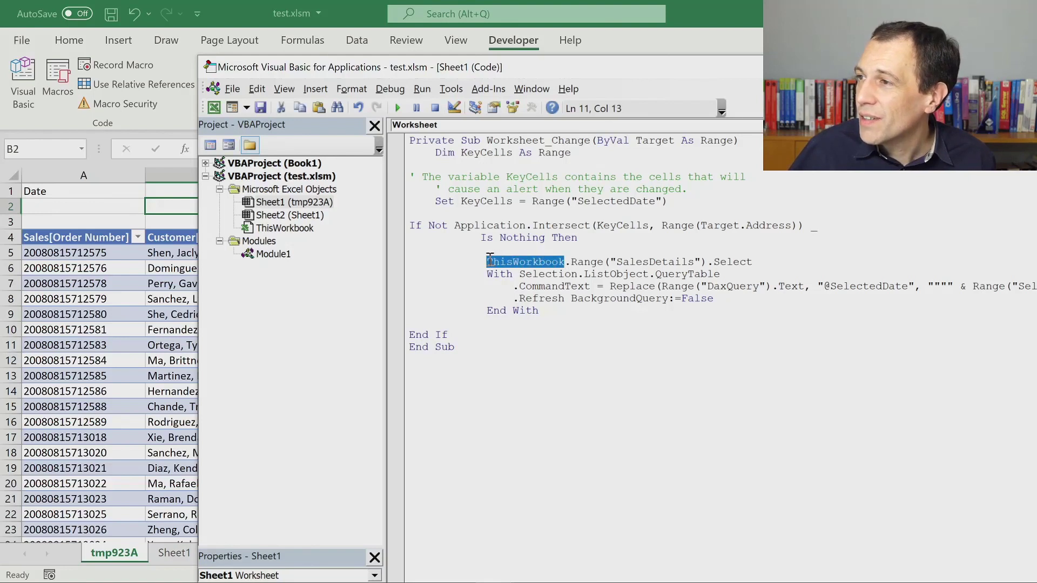
{"action": "type", "text": "Worksheet"}
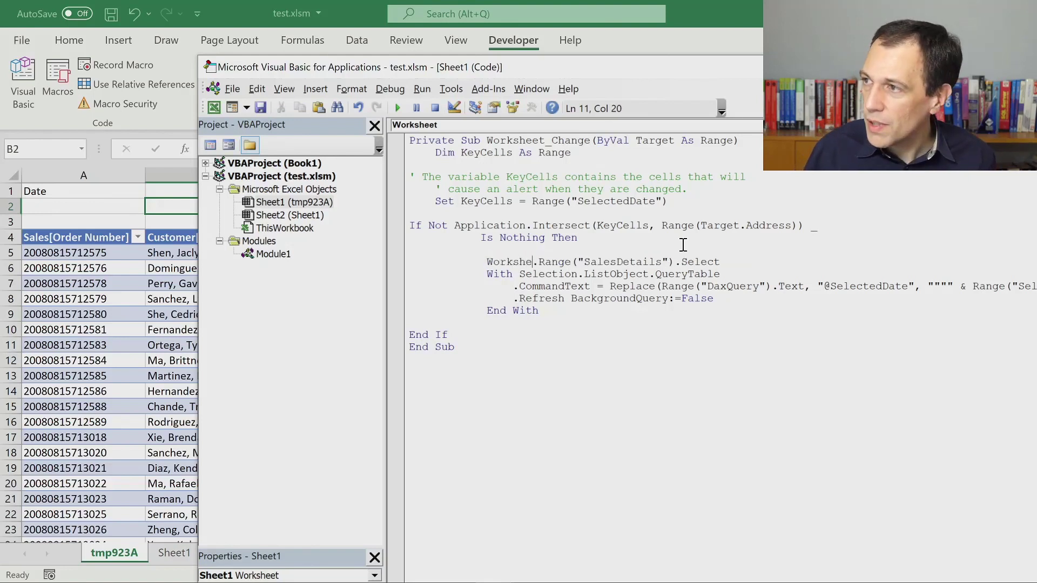
{"action": "type", "text": "s(\"Sh"}
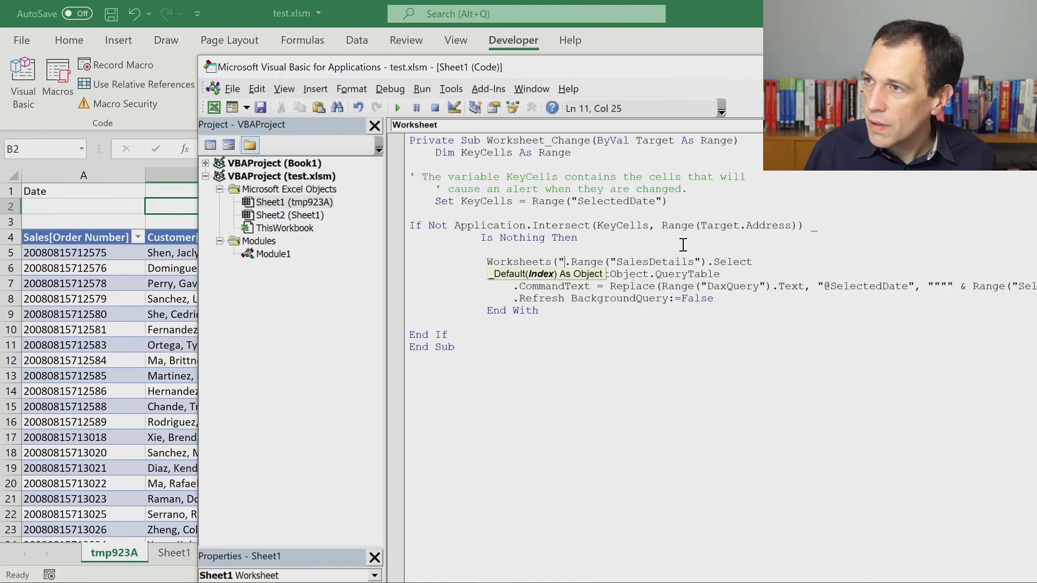
{"action": "type", "text": "eet1\")"}
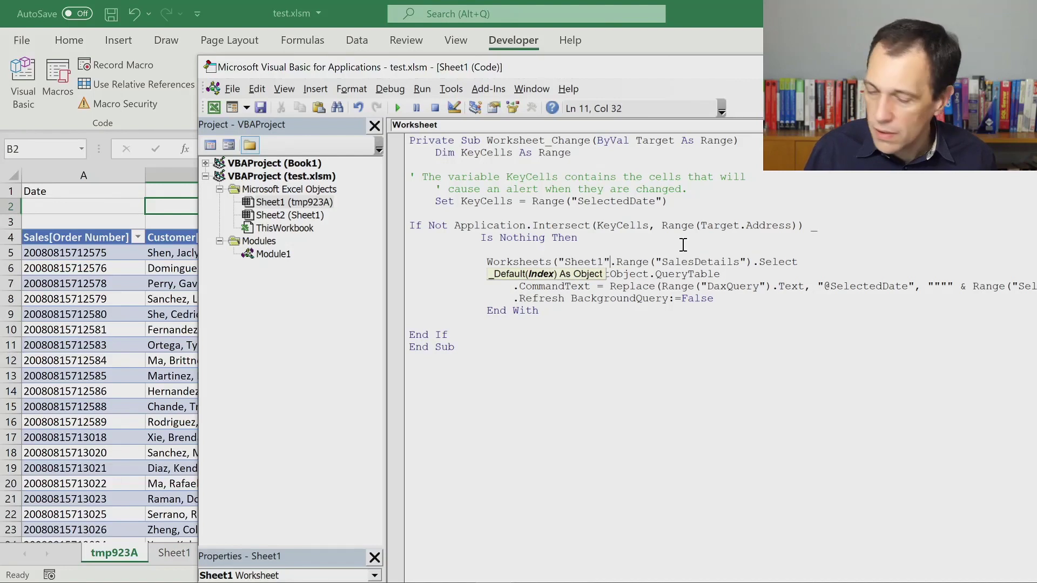
{"action": "key", "text": "Down"}
{"action": "key", "text": "Down"}
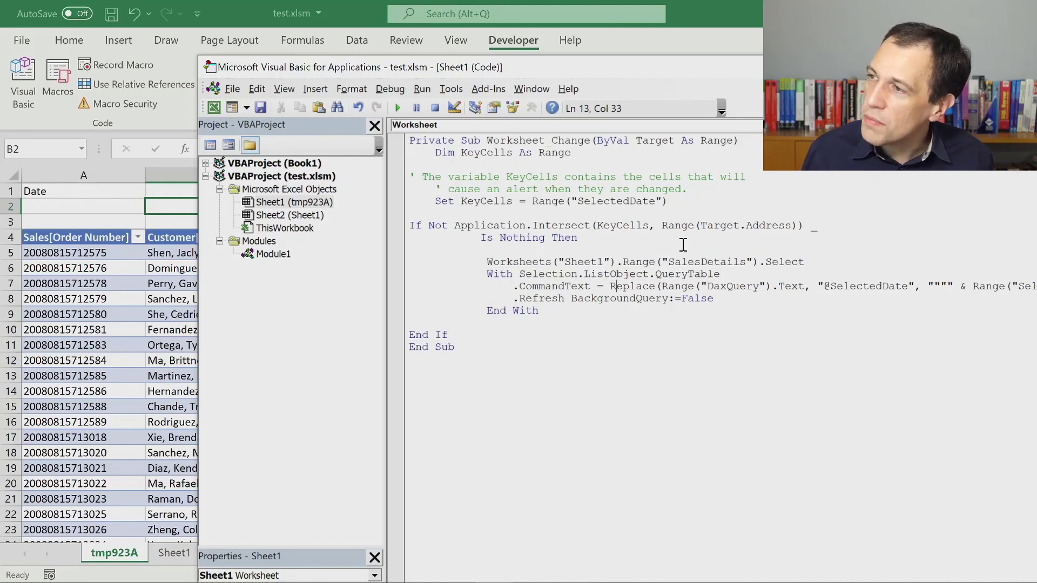
{"action": "left_click", "coordinate": [402, 108]}
{"action": "left_click", "coordinate": [642, 186]}
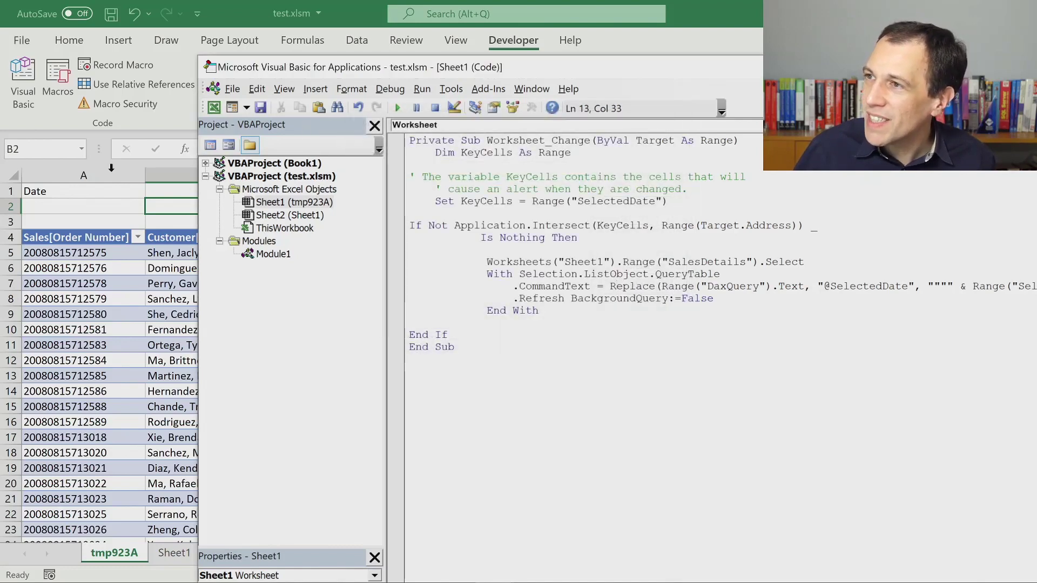
- Set the SelectedDate cell to 8/17/2008 to trigger the Worksheets("Sheet1") version, and open the run-time error in the debugger
{"action": "left_click", "coordinate": [63, 198]}
{"action": "double_click", "coordinate": [226, 191]}
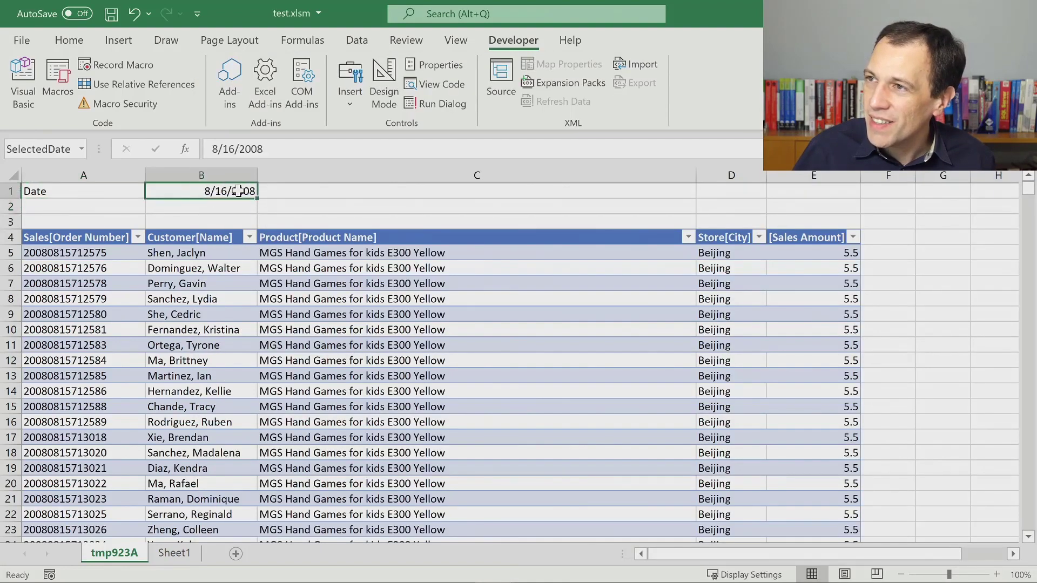
{"action": "key", "text": "BackSpace"}
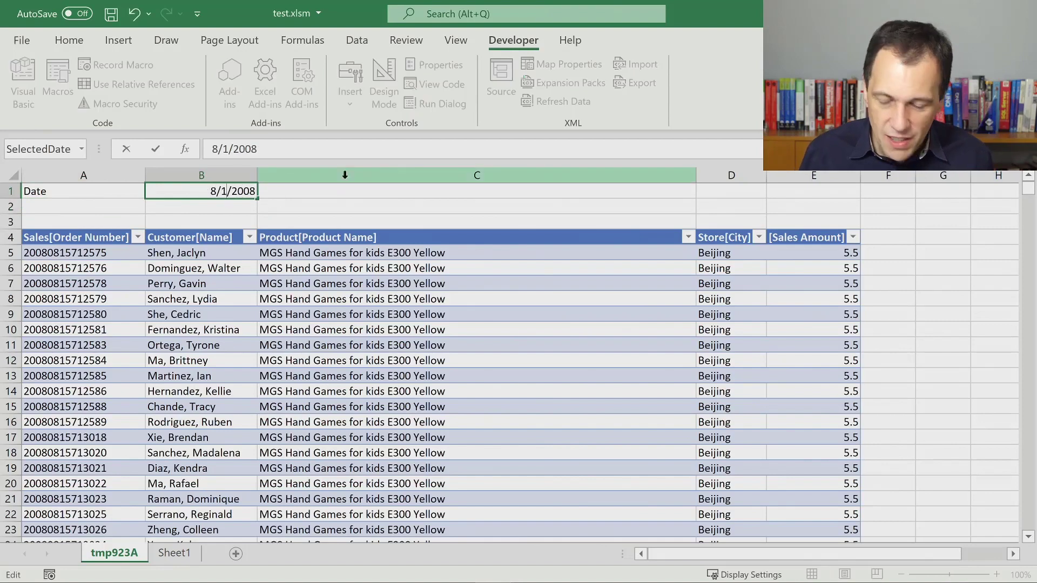
{"action": "type", "text": "7"}
{"action": "key", "text": "Return"}
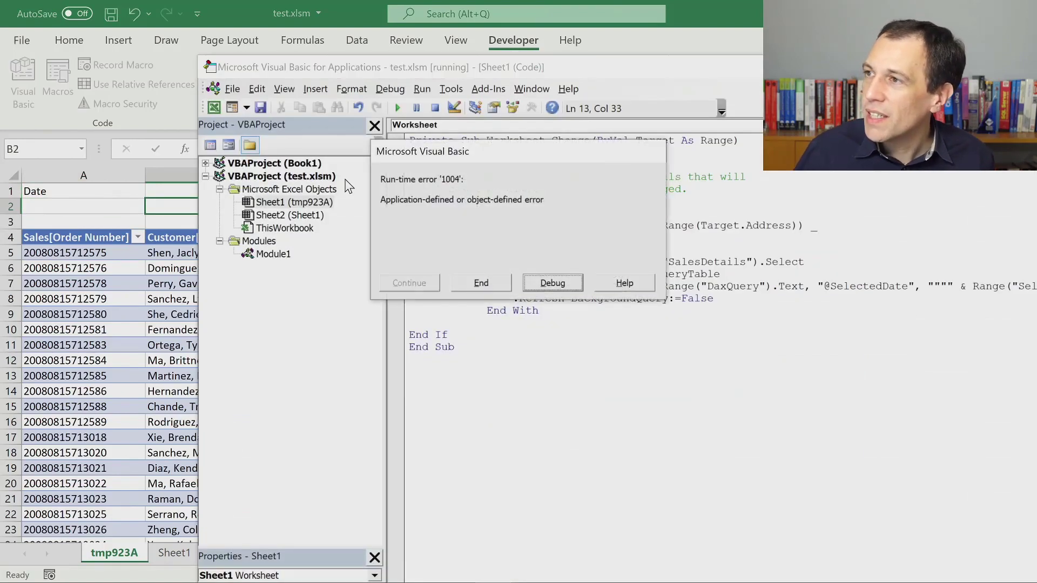
{"action": "left_click", "coordinate": [544, 278]}
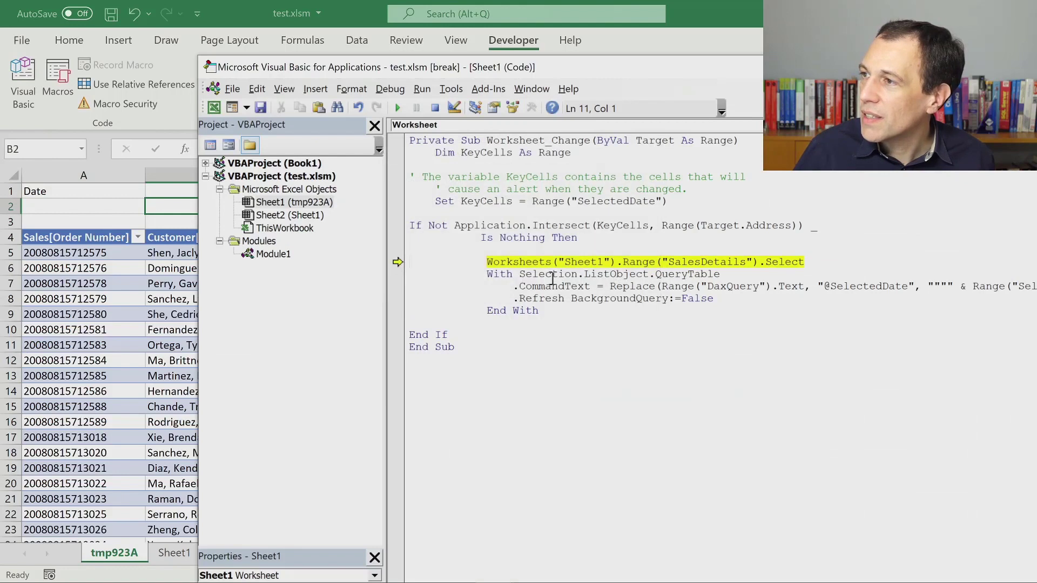
- Reset the halted Worksheet_Change code and open the Module1 code containing Macro1
{"action": "left_click", "coordinate": [565, 250]}
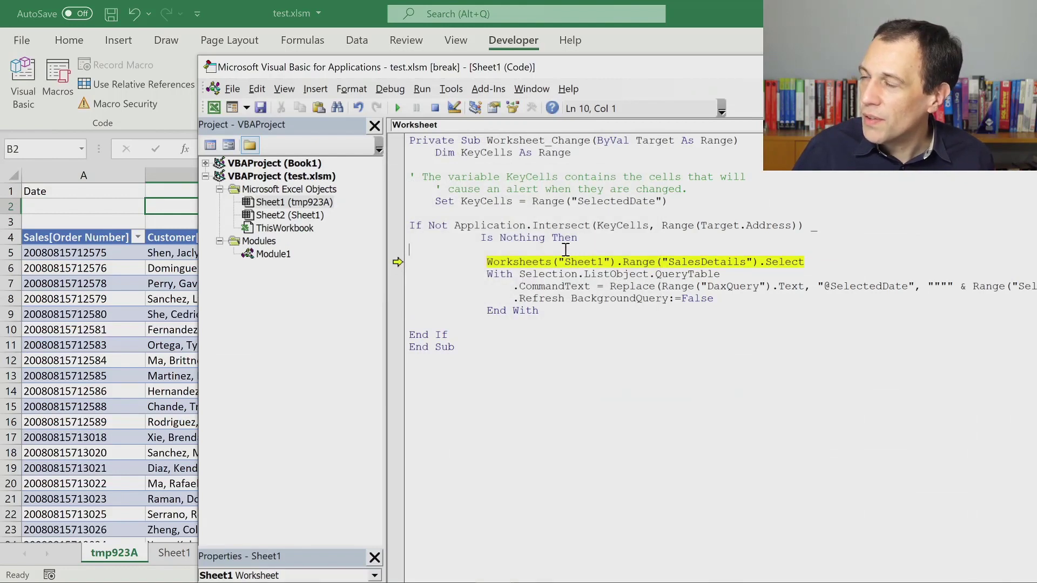
{"action": "left_click", "coordinate": [435, 108]}
{"action": "double_click", "coordinate": [271, 253]}
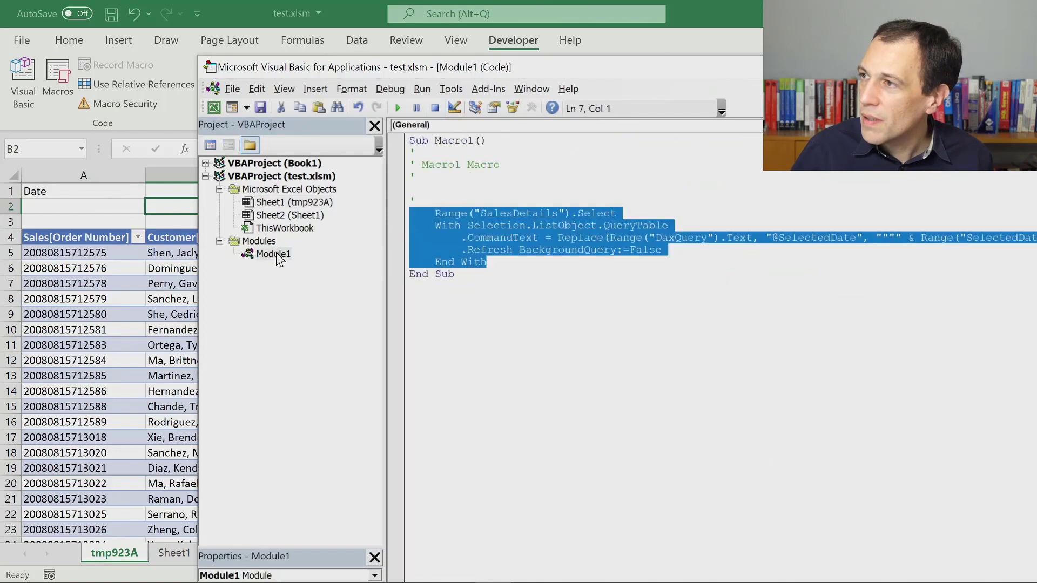
- Replace the query refresh block inside the tmp923A sheet's Worksheet_Change code with Macro1() copied from Module1, and dismiss the compile error
{"action": "left_click", "coordinate": [547, 250]}
{"action": "left_click_drag", "start_coordinate": [488, 141], "coordinate": [432, 141]}
{"action": "key", "text": "ctrl+c"}
{"action": "double_click", "coordinate": [309, 204]}
{"action": "left_click_drag", "start_coordinate": [590, 312], "coordinate": [487, 265]}
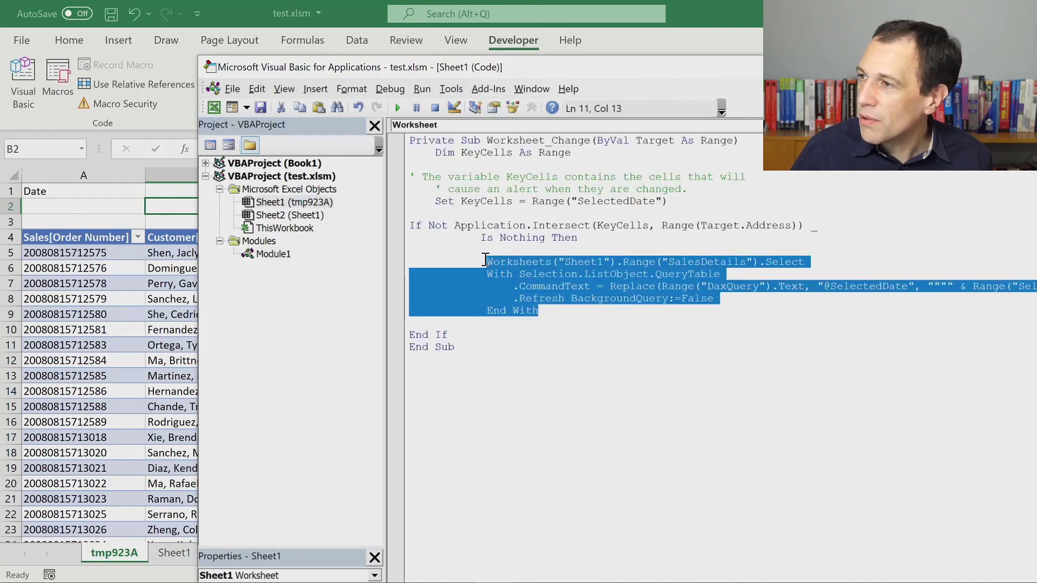
{"action": "key", "text": "ctrl+v"}
{"action": "left_click", "coordinate": [564, 270]}
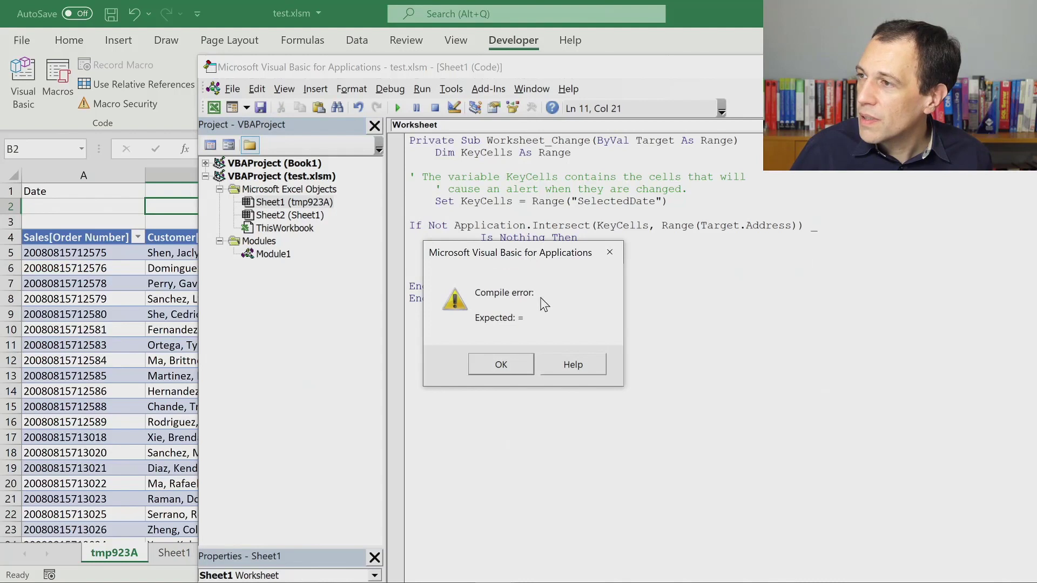
{"action": "key", "text": "Return"}
- Turn the Macro1() line in Worksheet_Change into the statement Call Macro1
{"action": "left_click", "coordinate": [486, 262]}
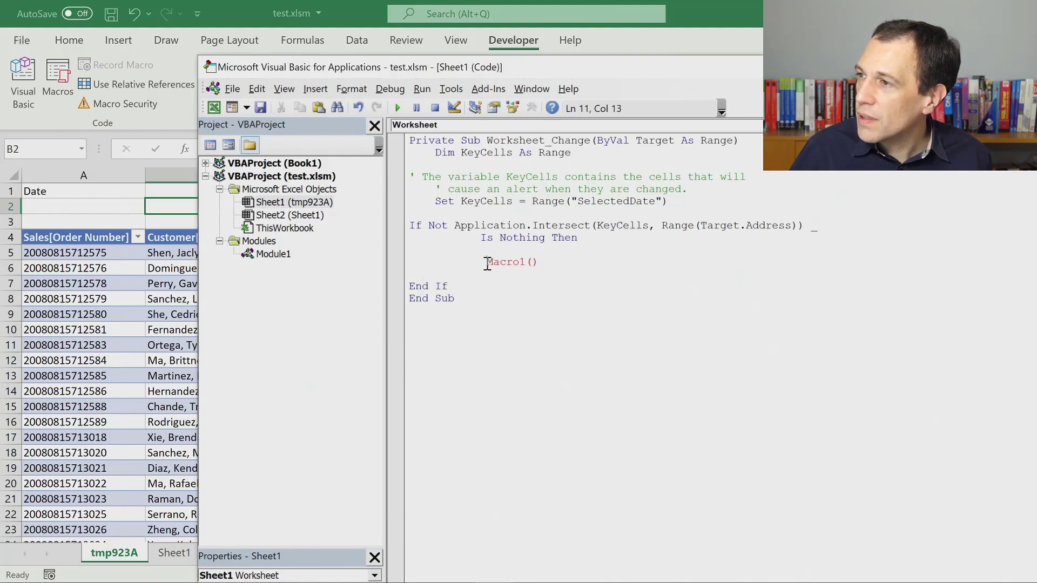
{"action": "type", "text": "Call"}
{"action": "key", "text": "Down"}
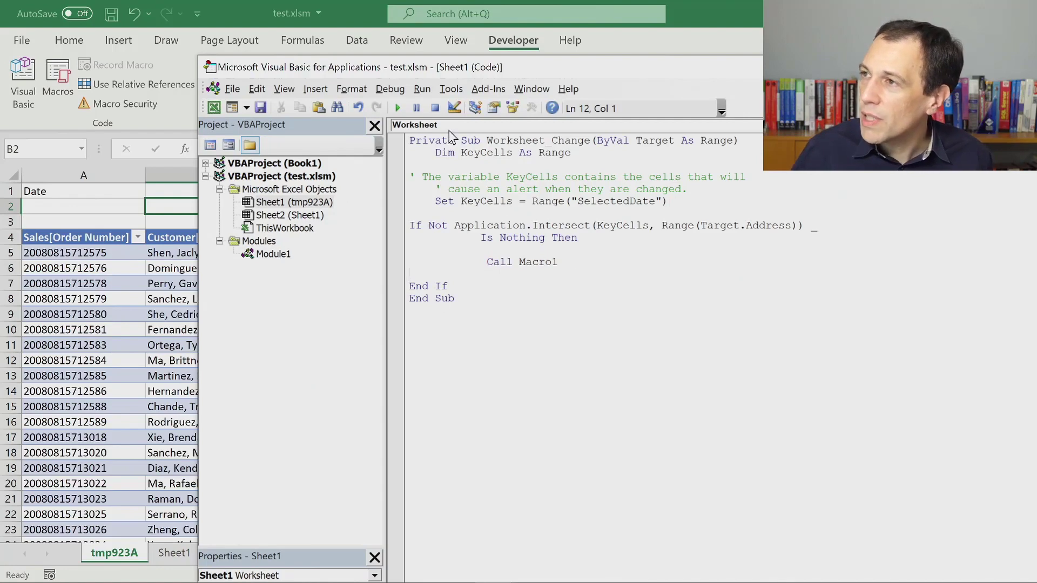
{"action": "left_click", "coordinate": [400, 107]}
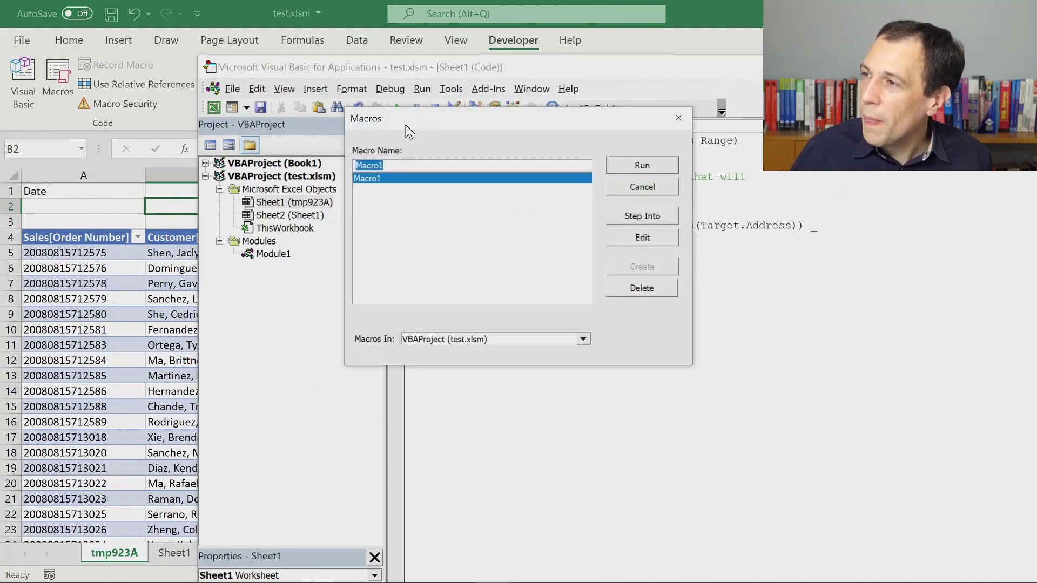
{"action": "key", "text": "Escape"}
- Return to the workbook and set the SelectedDate cell to 8/12/2008 to trigger the Call Macro1 version
{"action": "left_click", "coordinate": [231, 8]}
{"action": "key", "text": "Up"}
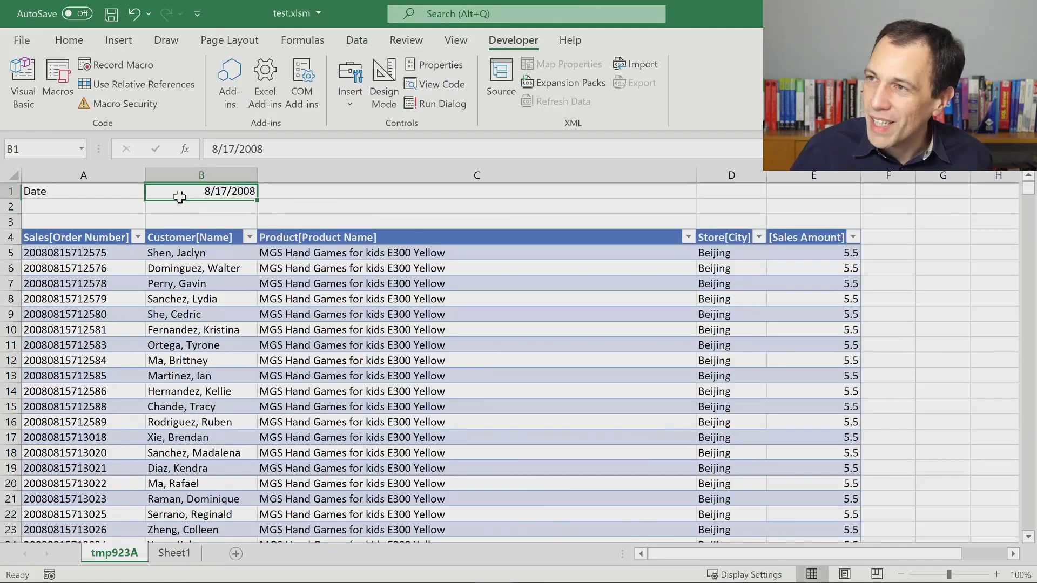
{"action": "key", "text": "F2"}
{"action": "key", "text": "Left"}
{"action": "key", "text": "Left"}
{"action": "key", "text": "Left"}
{"action": "key", "text": "Left"}
{"action": "key", "text": "Left"}
{"action": "key", "text": "BackSpace"}
{"action": "type", "text": "2"}
{"action": "key", "text": "Return"}
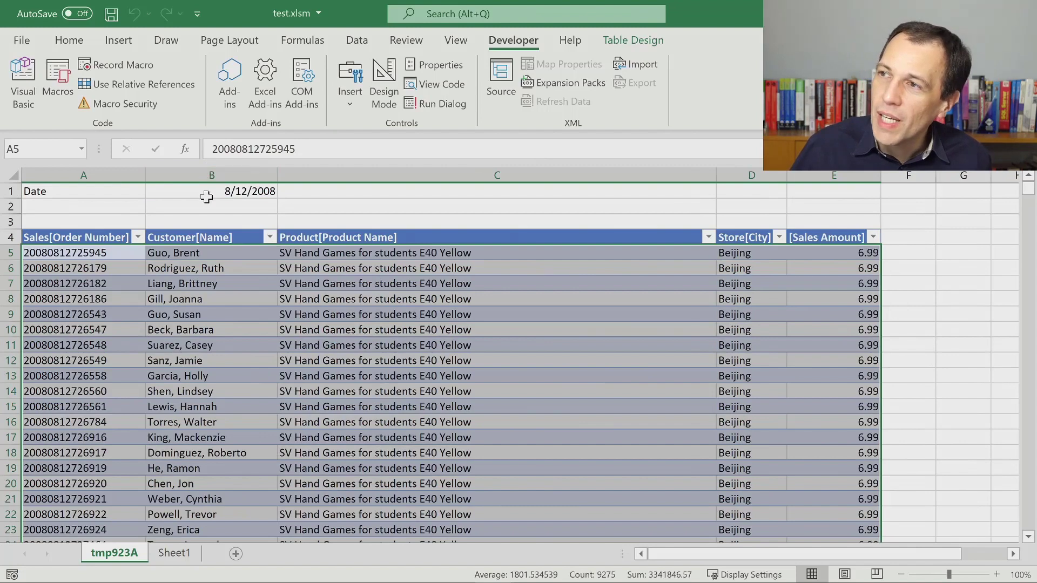
- Set the SelectedDate cell to 8/13/2008 to test the automatic refresh again
{"action": "left_click", "coordinate": [207, 193]}
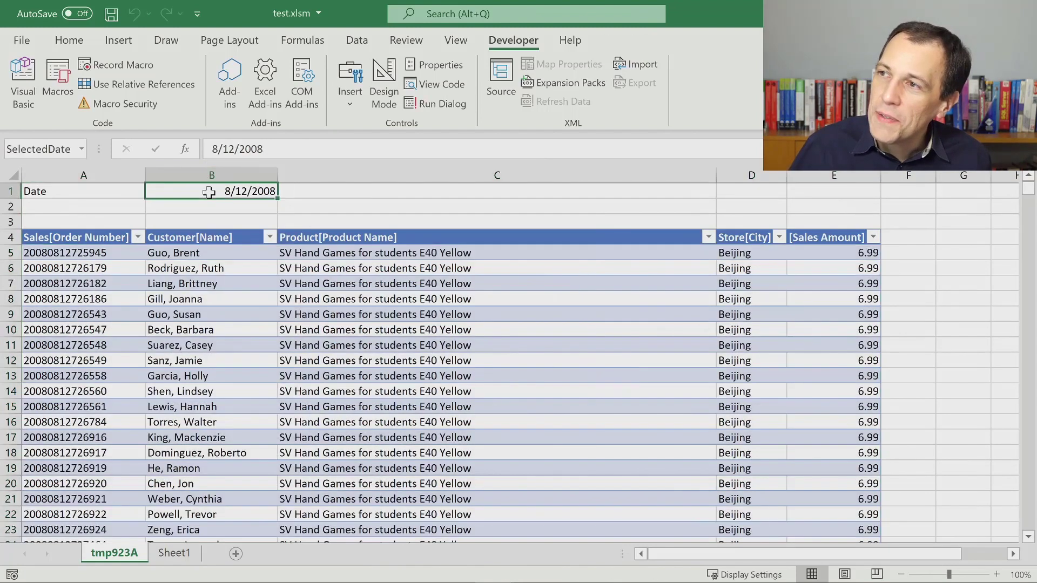
{"action": "double_click", "coordinate": [245, 191]}
{"action": "key", "text": "Delete"}
{"action": "type", "text": "3"}
{"action": "key", "text": "Return"}
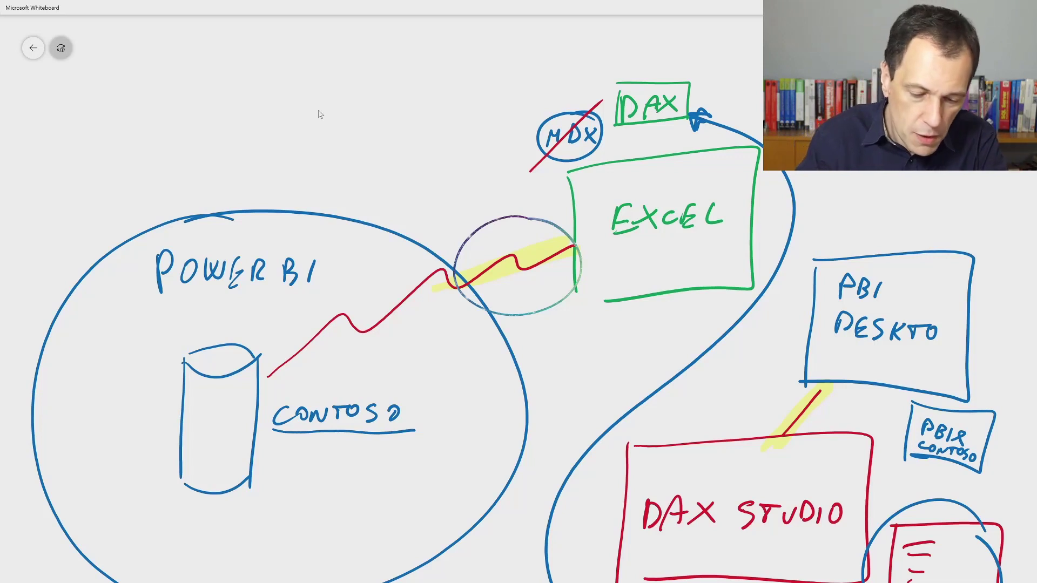
- In the Microsoft Whiteboard diagram, highlight EXCEL, DAX and DAX STUDIO in yellow, and underline EXCEL in blue
{"action": "mouse_move", "coordinate": [595, 211]}
{"action": "left_mouse_down"}
{"action": "mouse_move", "coordinate": [719, 205]}
{"action": "mouse_move", "coordinate": [694, 223]}
{"action": "mouse_move", "coordinate": [720, 222]}
{"action": "left_mouse_up"}
{"action": "left_click_drag", "start_coordinate": [615, 104], "coordinate": [676, 98]}
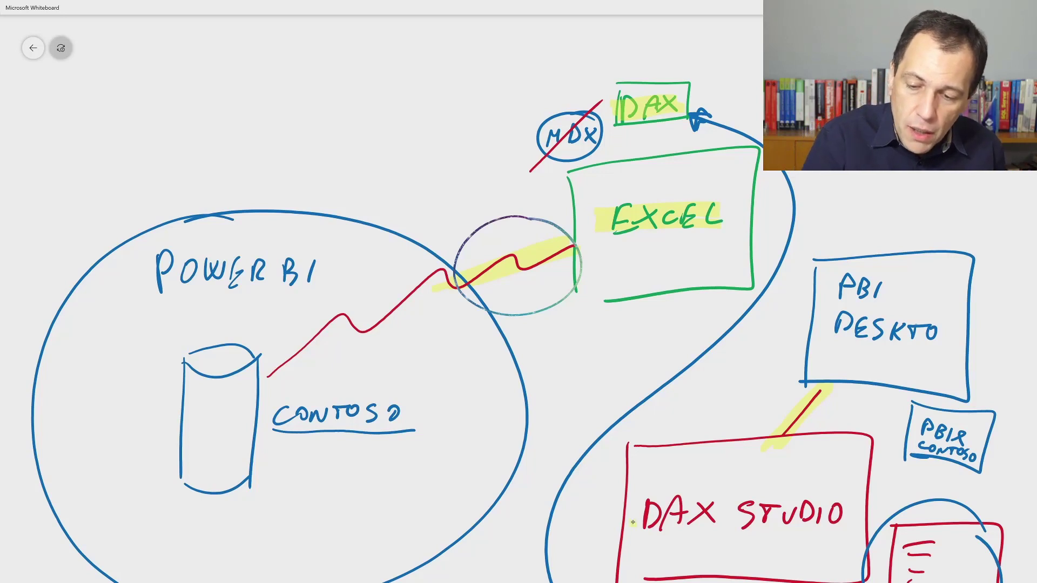
{"action": "mouse_move", "coordinate": [633, 523]}
{"action": "left_mouse_down"}
{"action": "mouse_move", "coordinate": [850, 516]}
{"action": "mouse_move", "coordinate": [829, 522]}
{"action": "left_mouse_up"}
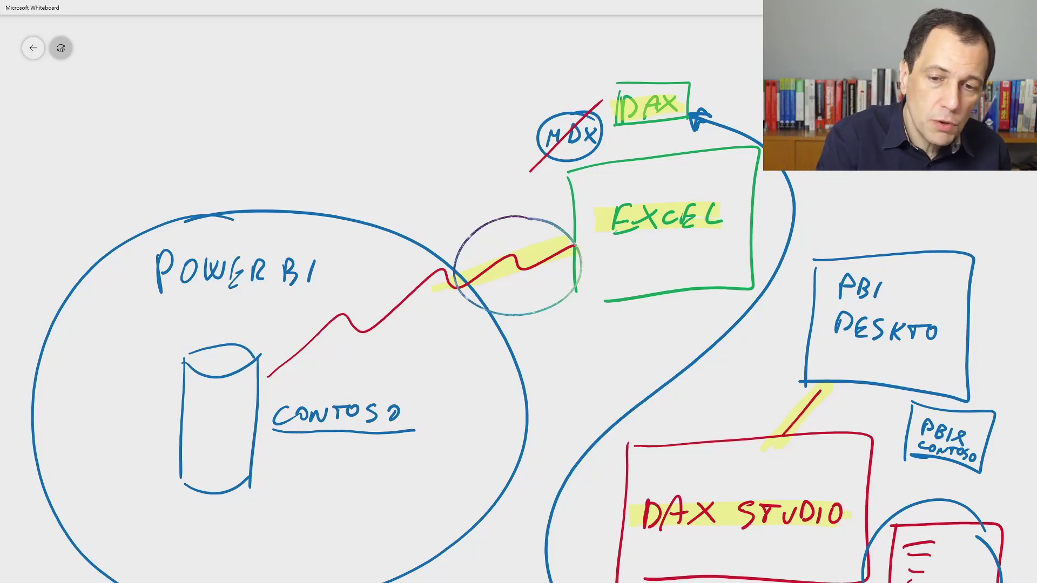
{"action": "mouse_move", "coordinate": [605, 246]}
{"action": "left_mouse_down"}
{"action": "mouse_move", "coordinate": [716, 237]}
{"action": "mouse_move", "coordinate": [592, 246]}
{"action": "mouse_move", "coordinate": [731, 238]}
{"action": "left_mouse_up"}
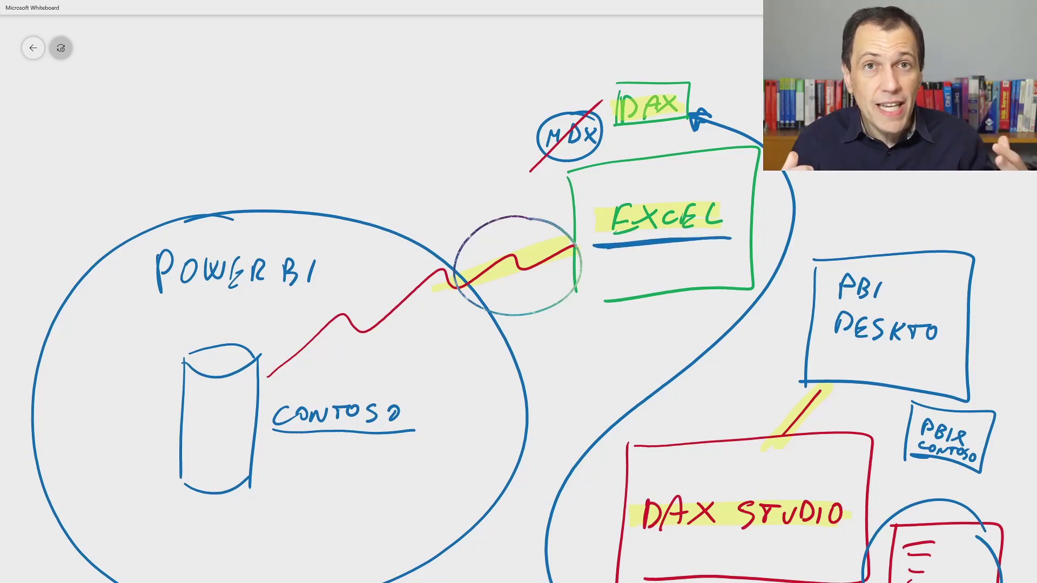